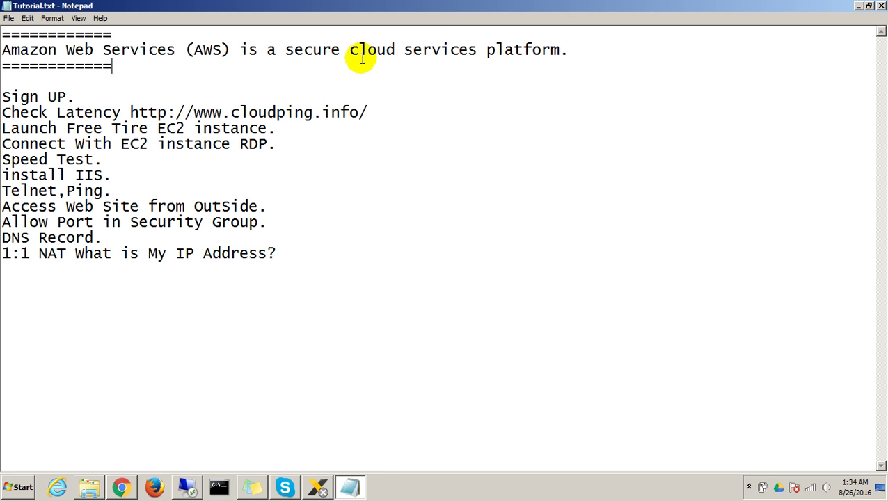
# Read the heading in Tutorial.txt that describes Amazon Web Services (AWS) as a secure cloud services platform.
pyautogui.click(197, 40)
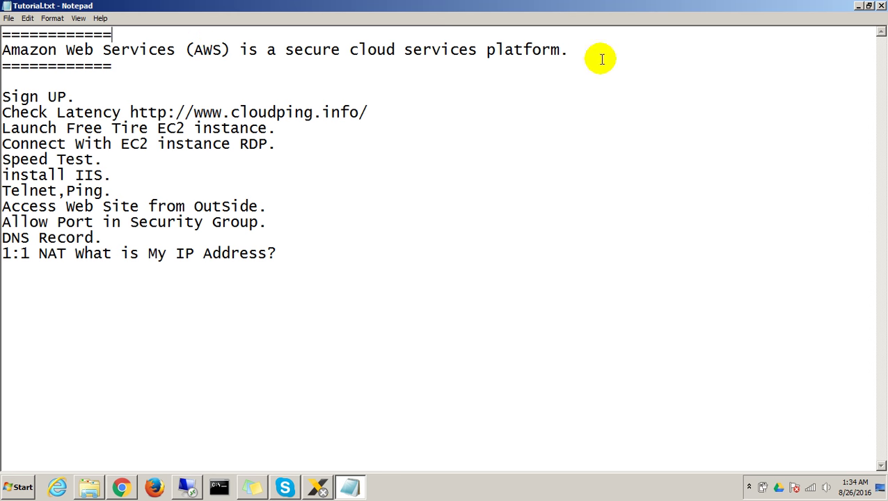
pyautogui.moveTo(598, 59); pyautogui.dragTo(8, 31)
pyautogui.click(89, 59)
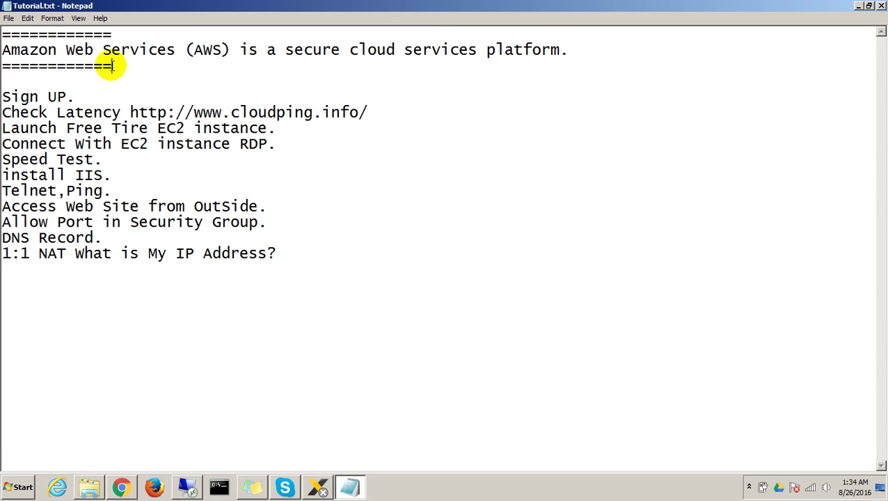
pyautogui.moveTo(121, 65); pyautogui.dragTo(2, 43)
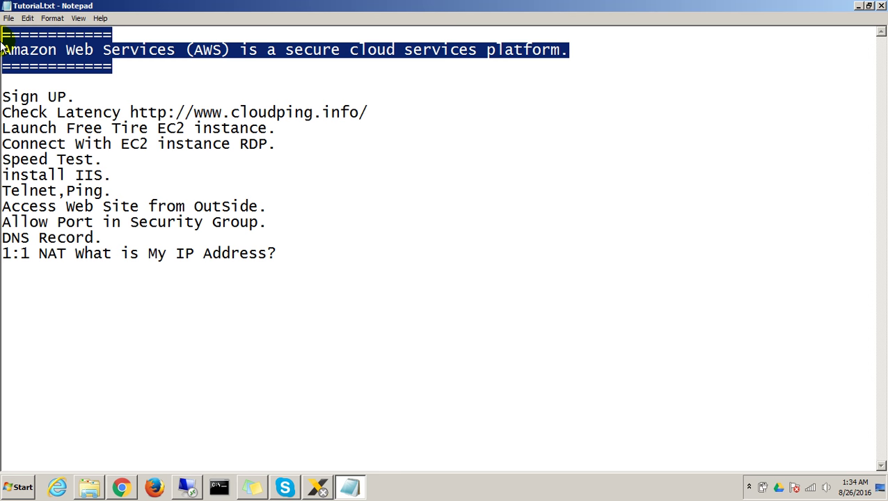
pyautogui.click(153, 62)
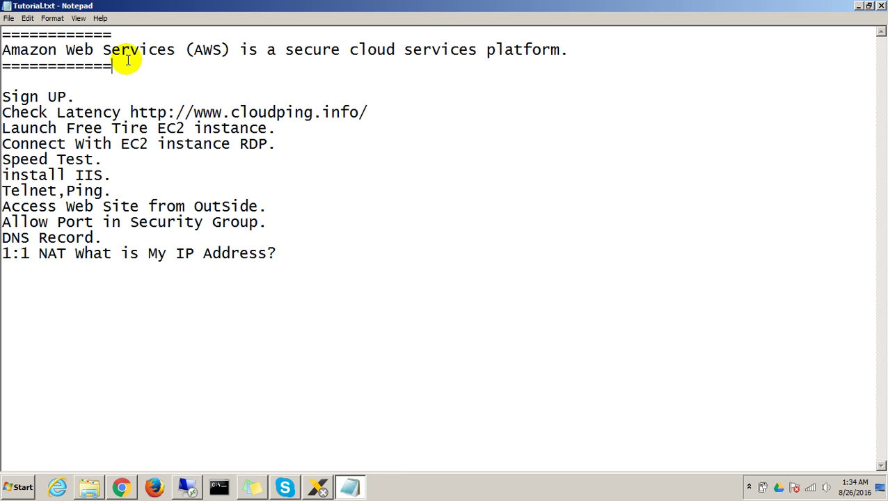
pyautogui.moveTo(3, 50); pyautogui.dragTo(103, 50)
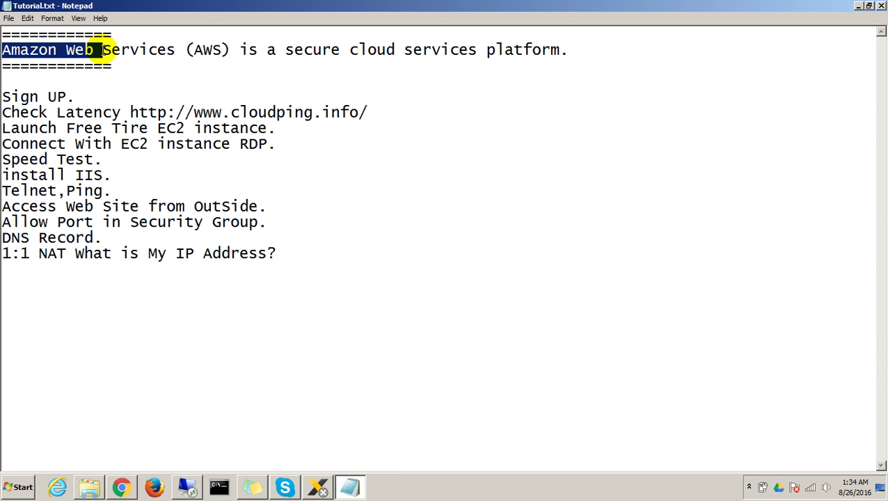
pyautogui.click(103, 50)
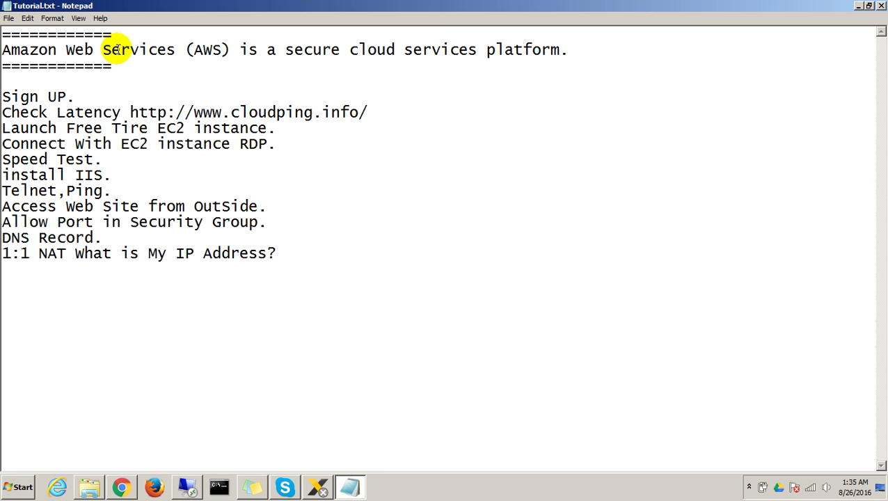
# Go through the tutorial topics one by one, from Speed Test and IIS installation to the 1:1 NAT line.
pyautogui.moveTo(105, 159); pyautogui.dragTo(4, 160)
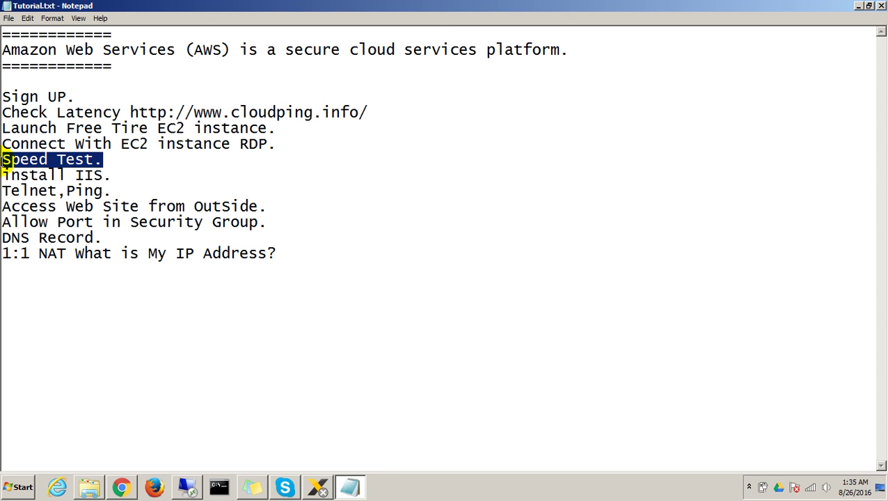
pyautogui.click(69, 128)
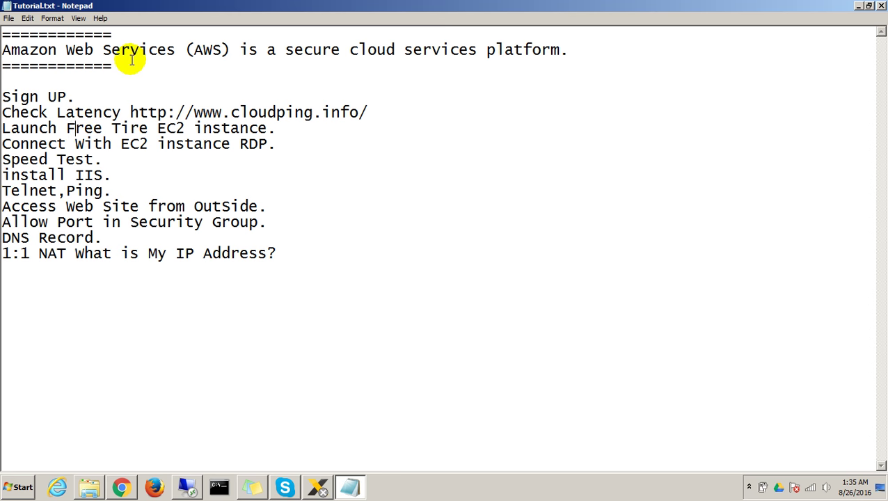
pyautogui.click(125, 36)
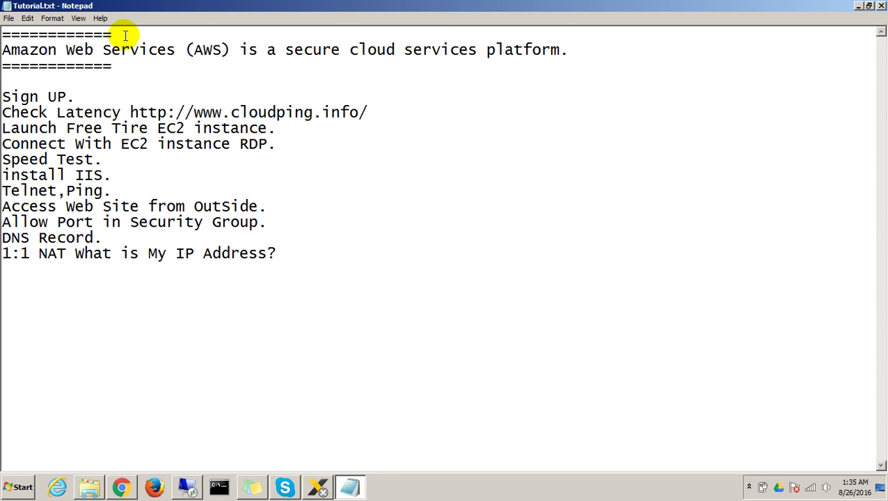
pyautogui.moveTo(282, 283); pyautogui.dragTo(15, 175)
pyautogui.click(113, 188)
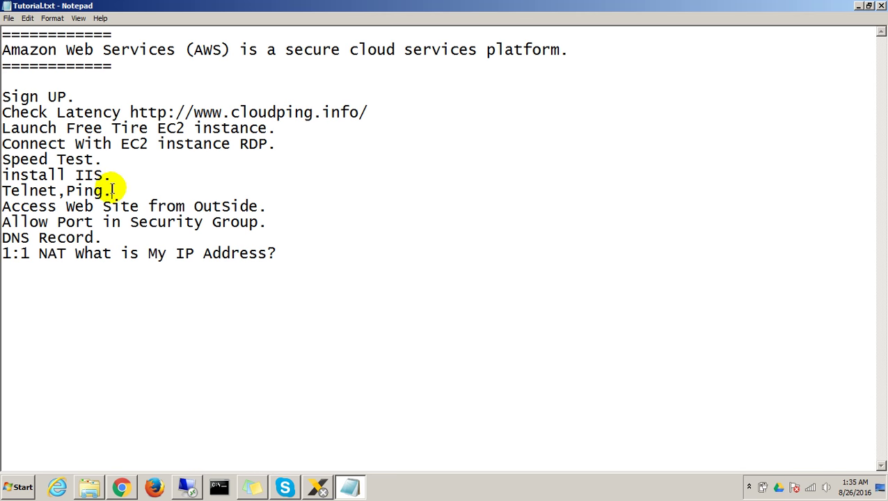
pyautogui.moveTo(116, 176); pyautogui.dragTo(7, 174)
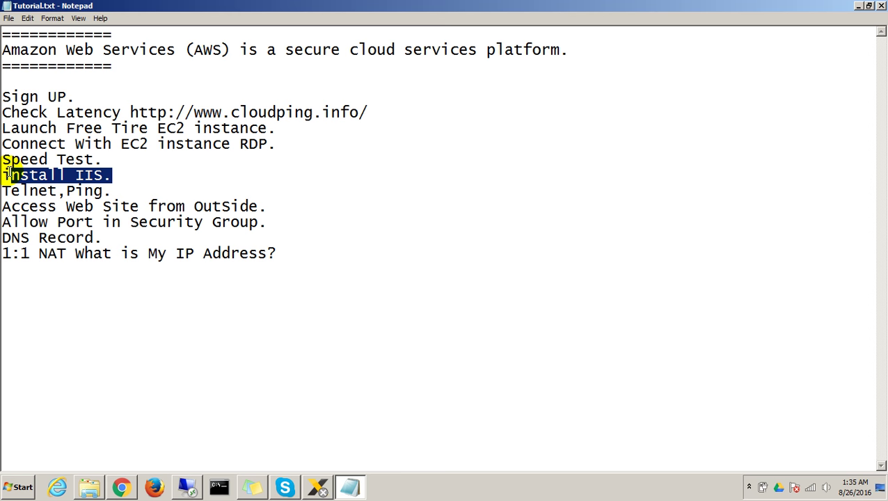
pyautogui.click(142, 182)
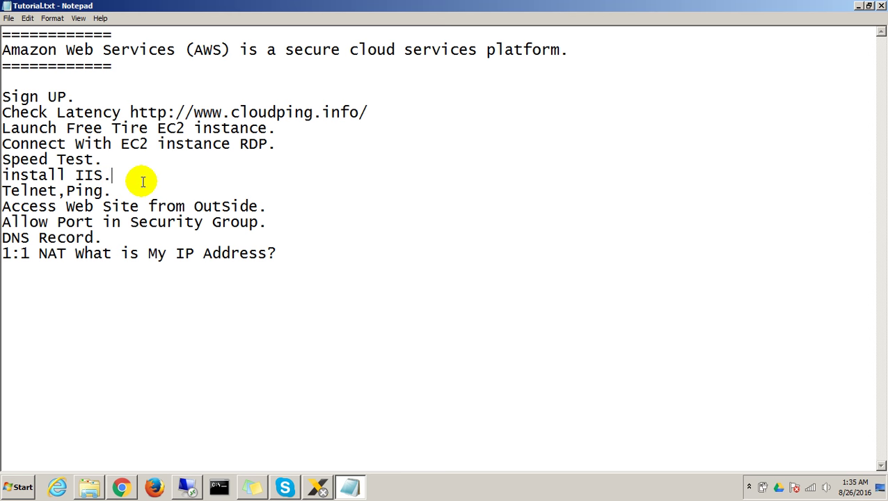
pyautogui.moveTo(111, 189); pyautogui.dragTo(20, 198)
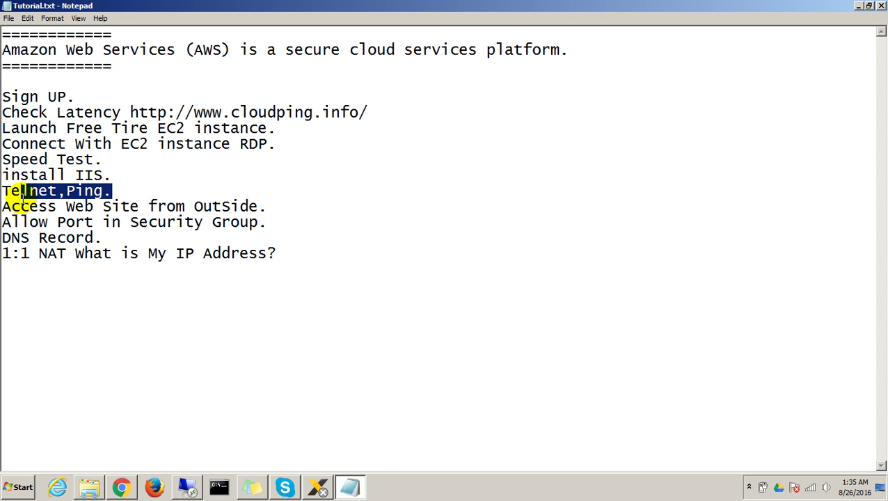
pyautogui.click(111, 189)
pyautogui.moveTo(268, 223); pyautogui.dragTo(38, 224)
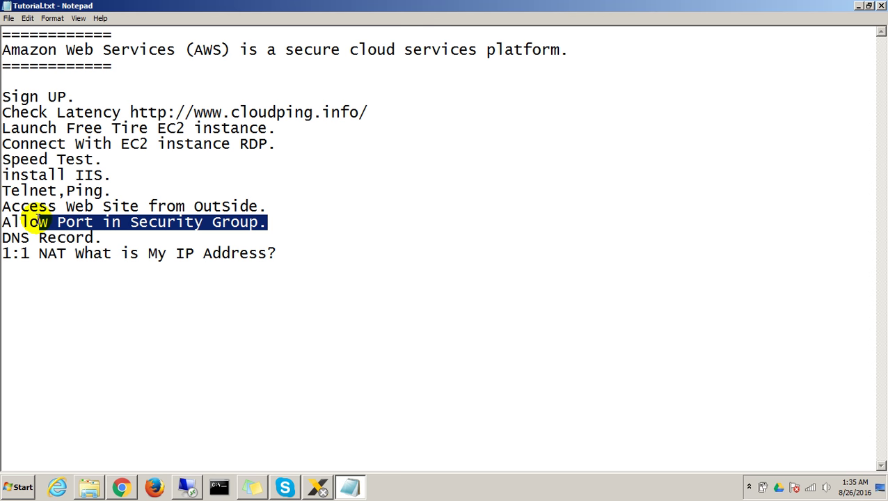
pyautogui.click(125, 224)
pyautogui.moveTo(128, 224); pyautogui.dragTo(10, 239)
pyautogui.click(69, 251)
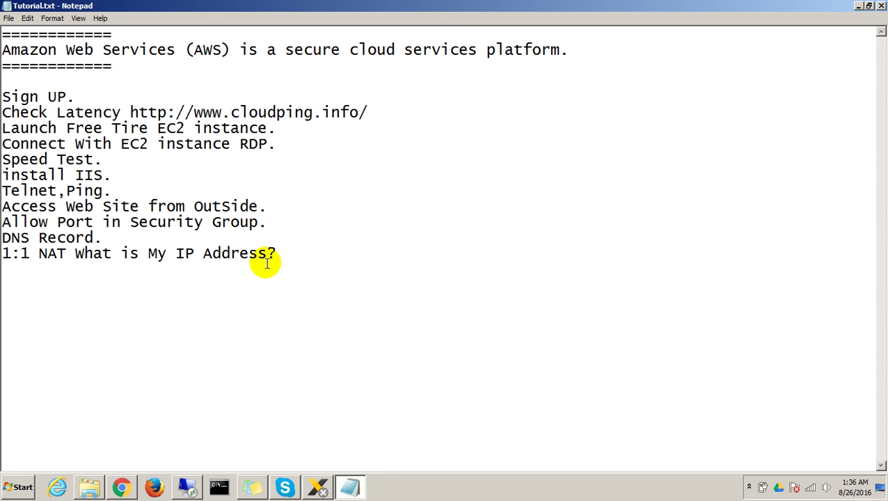
pyautogui.moveTo(288, 256); pyautogui.dragTo(3, 254)
pyautogui.click(76, 254)
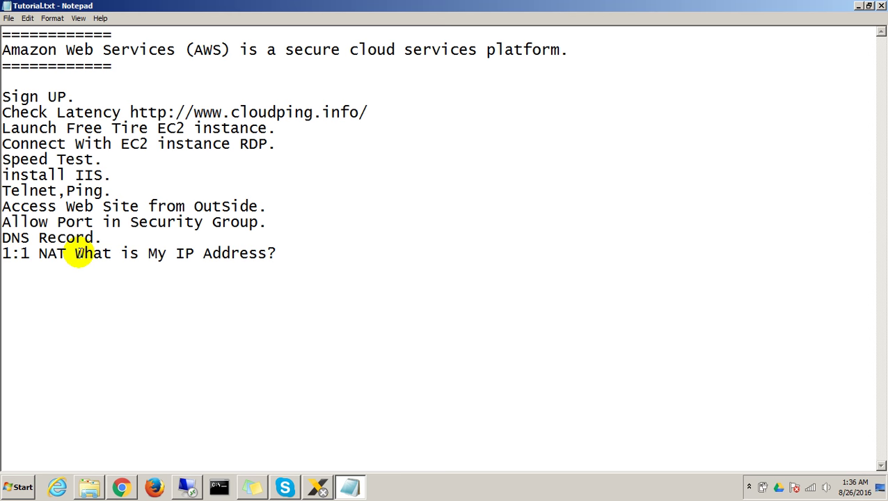
pyautogui.moveTo(30, 256); pyautogui.dragTo(3, 256)
pyautogui.click(63, 256)
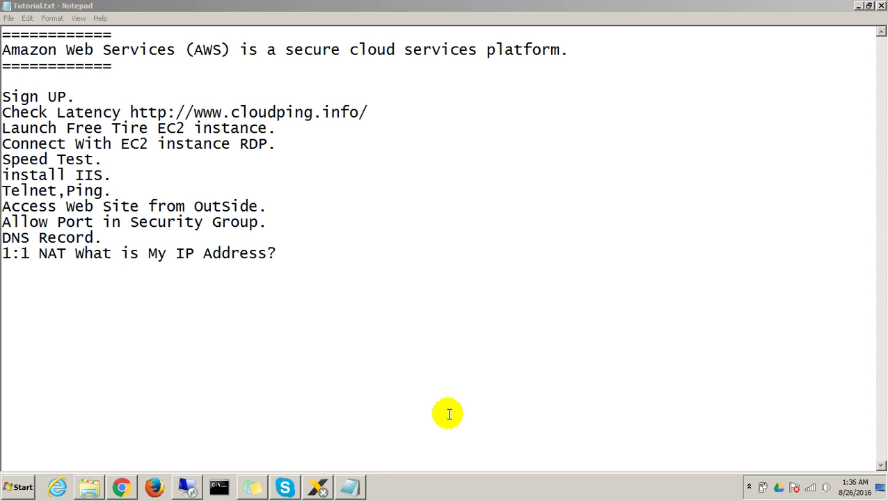
# Review the topics from "install IIS" to the 1:1 NAT line as a block, including the steps from Check Latency onward.
pyautogui.moveTo(284, 254); pyautogui.dragTo(5, 210)
pyautogui.moveTo(111, 175); pyautogui.dragTo(5, 174)
pyautogui.click(154, 252)
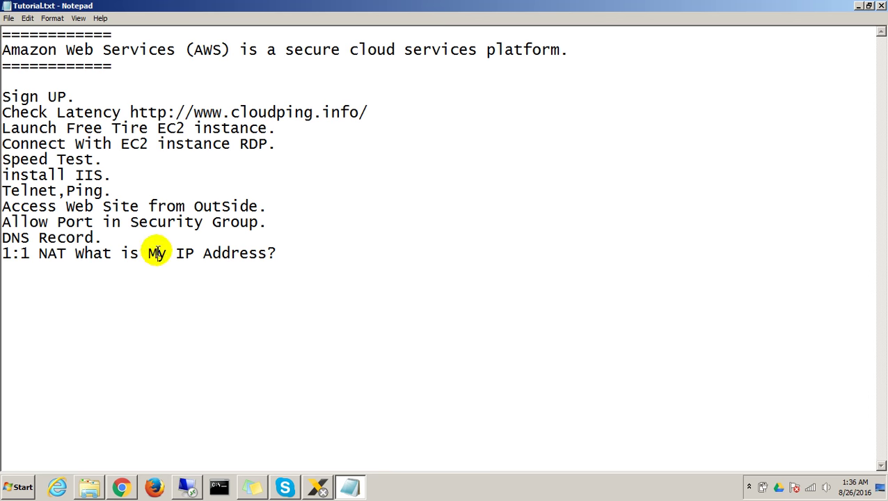
pyautogui.moveTo(317, 275); pyautogui.dragTo(5, 189)
pyautogui.click(9, 174)
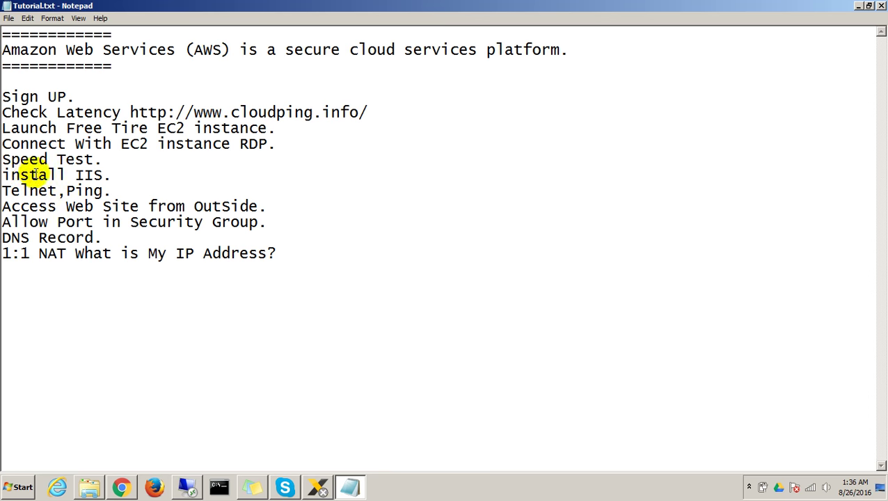
pyautogui.moveTo(5, 172); pyautogui.dragTo(55, 191)
pyautogui.click(59, 175)
pyautogui.click(58, 191)
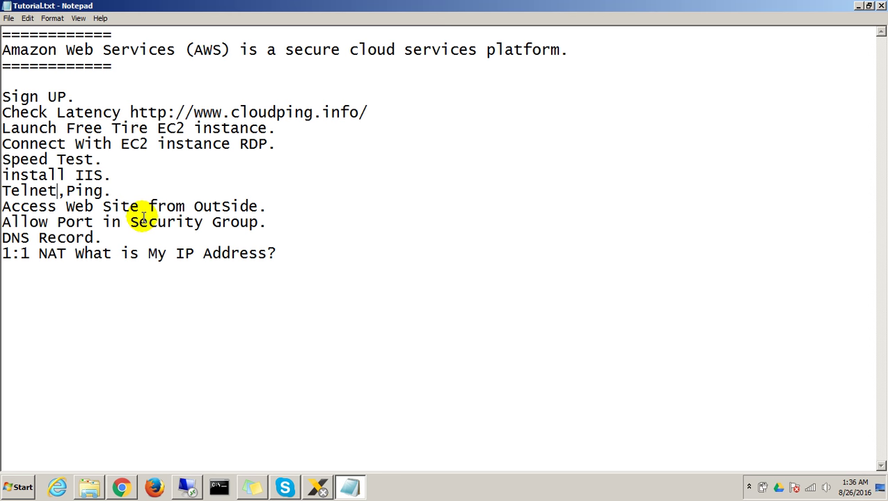
pyautogui.moveTo(293, 255); pyautogui.dragTo(4, 176)
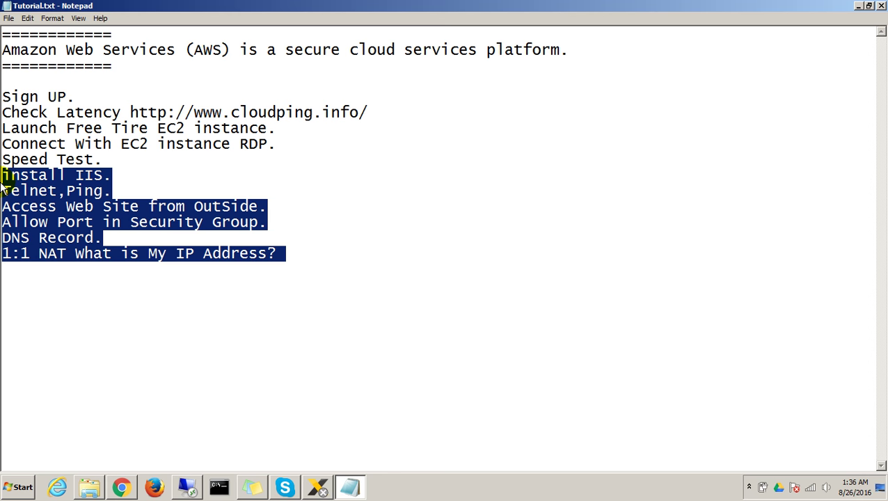
pyautogui.click(124, 222)
pyautogui.moveTo(301, 279); pyautogui.dragTo(4, 191)
pyautogui.click(75, 223)
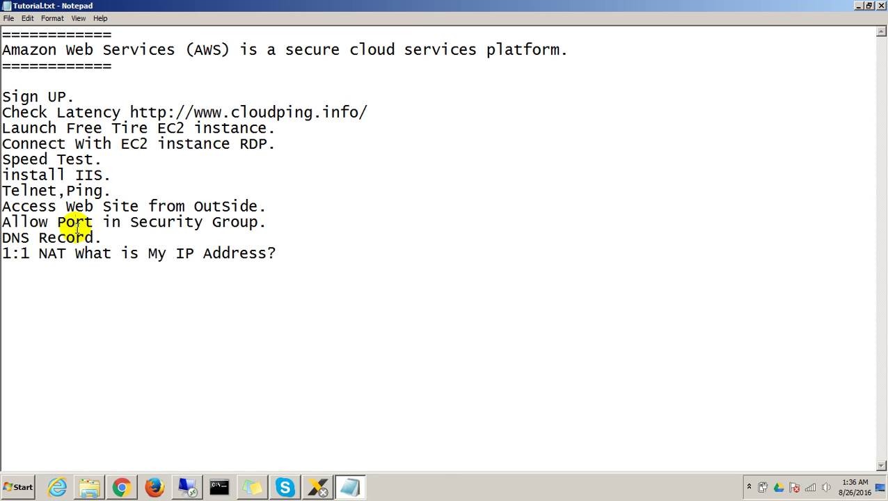
pyautogui.moveTo(268, 280); pyautogui.dragTo(3, 114)
pyautogui.click(286, 242)
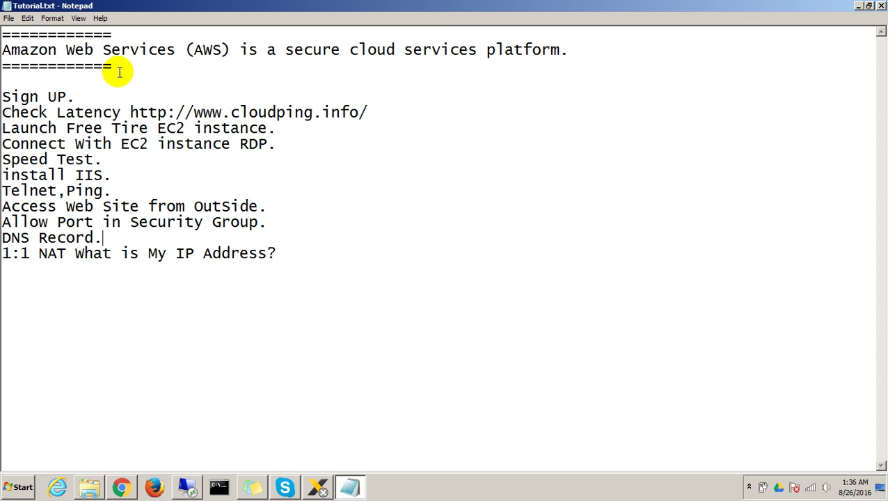
# Reread the Amazon Web Services (AWS) definition line, focusing on the service name and the words "secure cloud".
pyautogui.moveTo(11, 49); pyautogui.dragTo(399, 70)
pyautogui.click(437, 69)
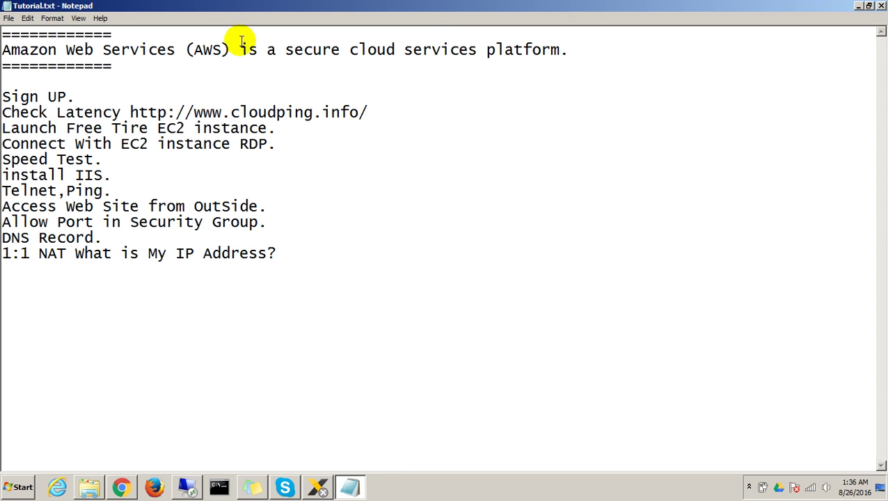
pyautogui.moveTo(234, 50); pyautogui.dragTo(3, 47)
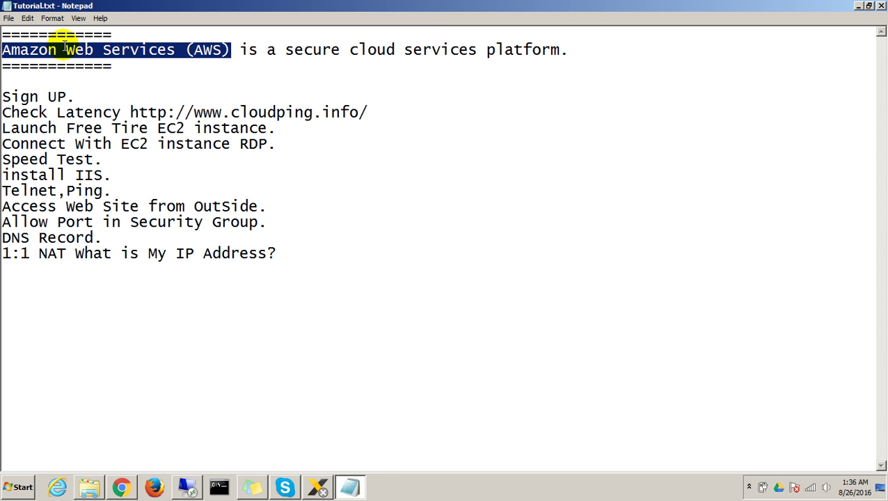
pyautogui.click(104, 49)
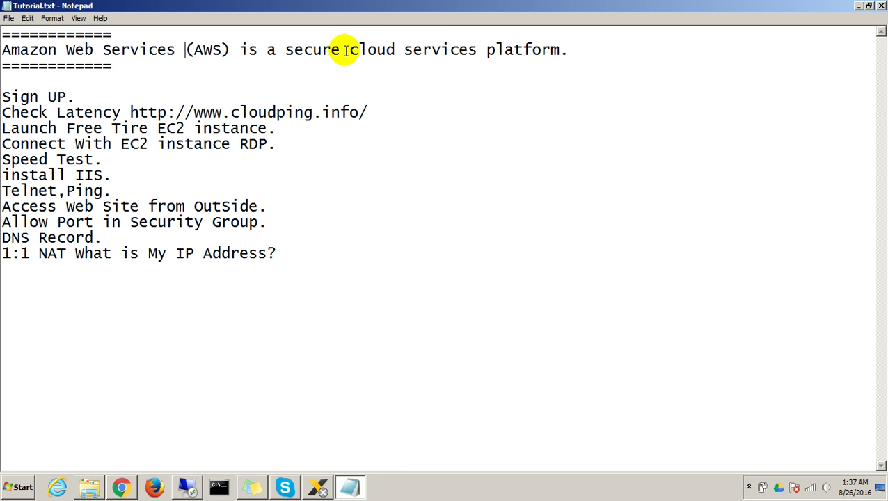
pyautogui.click(345, 50)
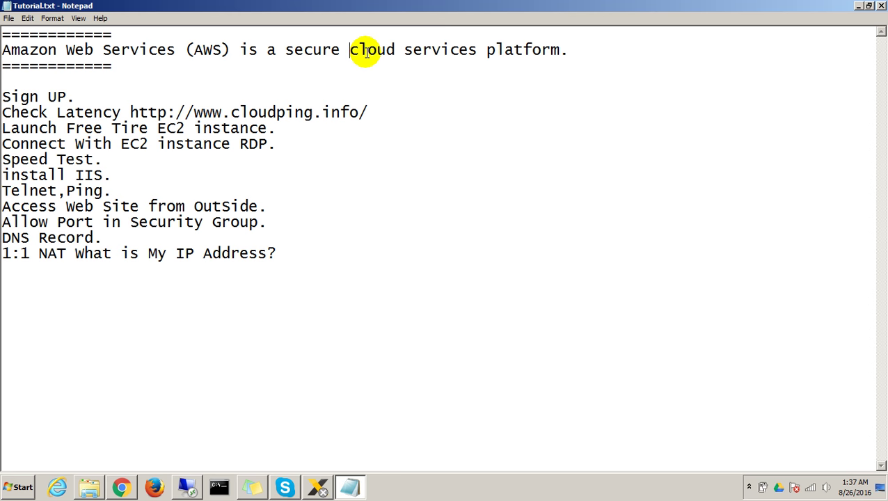
# Switch to Chrome and look over the product offers on the already open AWS Free Tier page.
pyautogui.click(125, 488)
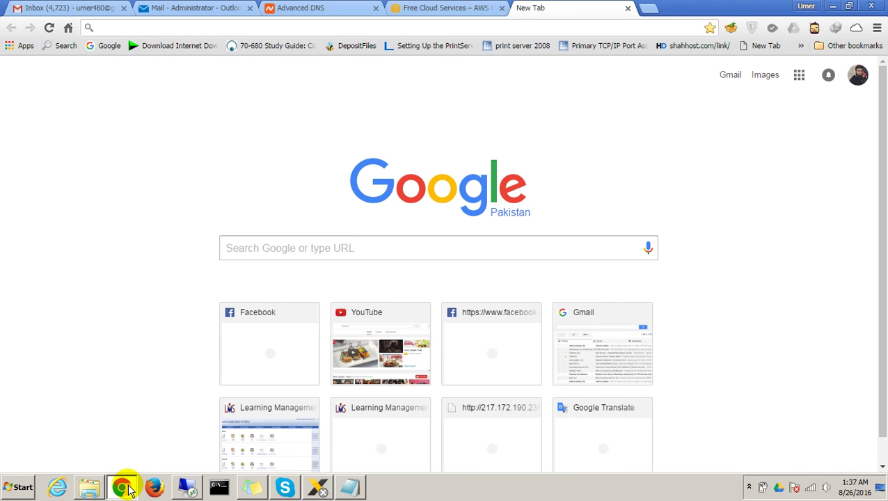
pyautogui.click(446, 8)
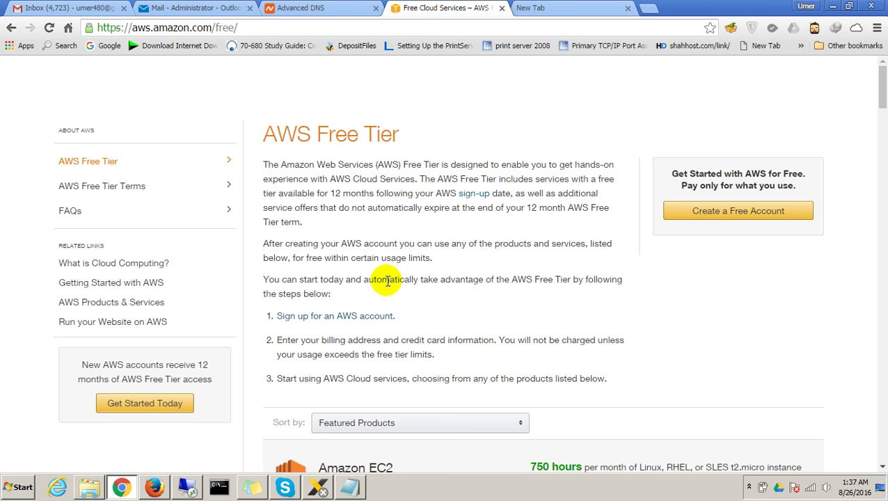
pyautogui.scroll(-3, 387, 281)
pyautogui.scroll(-2, 388, 285)
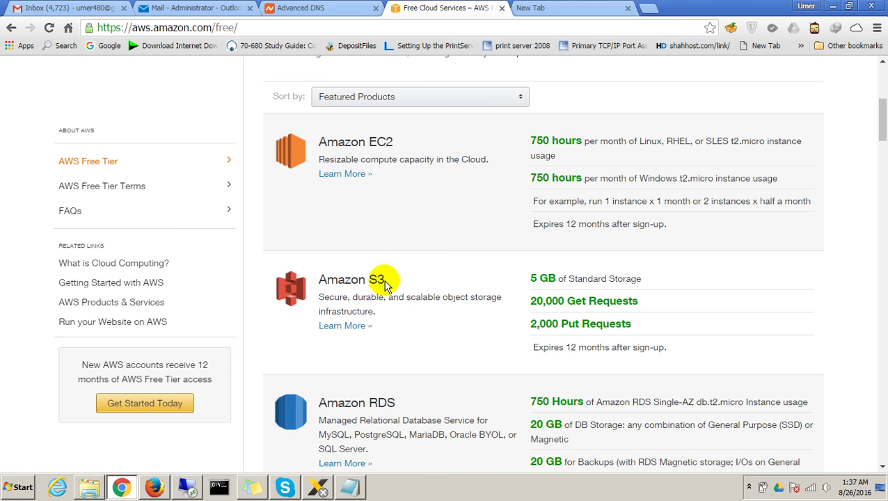
pyautogui.scroll(5, 386, 283)
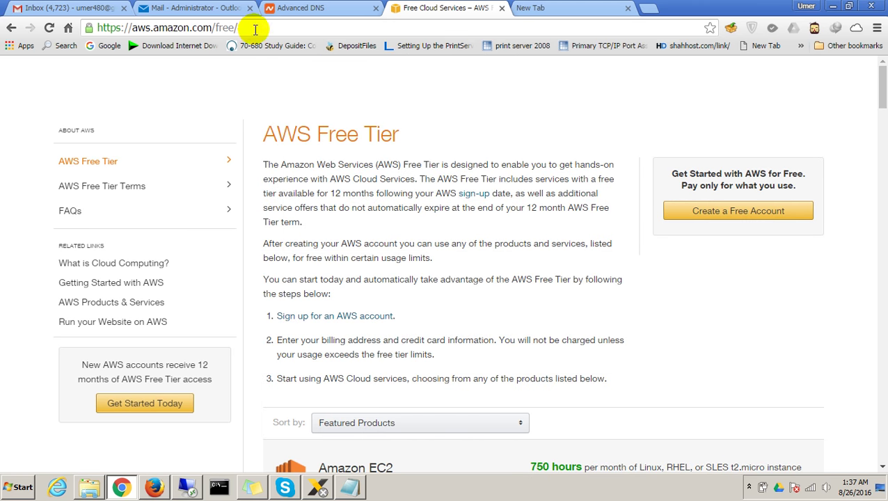
# Examine the AWS Free Tier page's address and title, and the Amazon EC2 and Amazon S3 free usage offers.
pyautogui.moveTo(259, 28); pyautogui.dragTo(110, 28)
pyautogui.moveTo(266, 130); pyautogui.dragTo(396, 135)
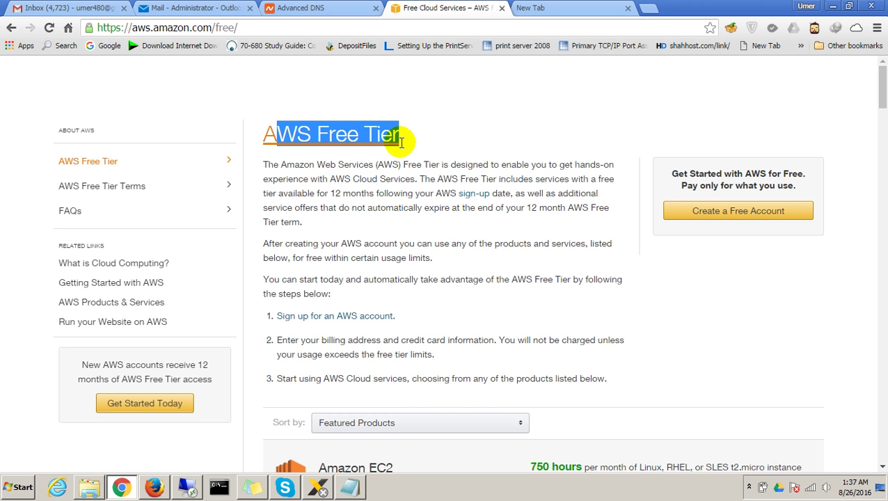
pyautogui.scroll(-2, 396, 178)
pyautogui.scroll(-2, 379, 219)
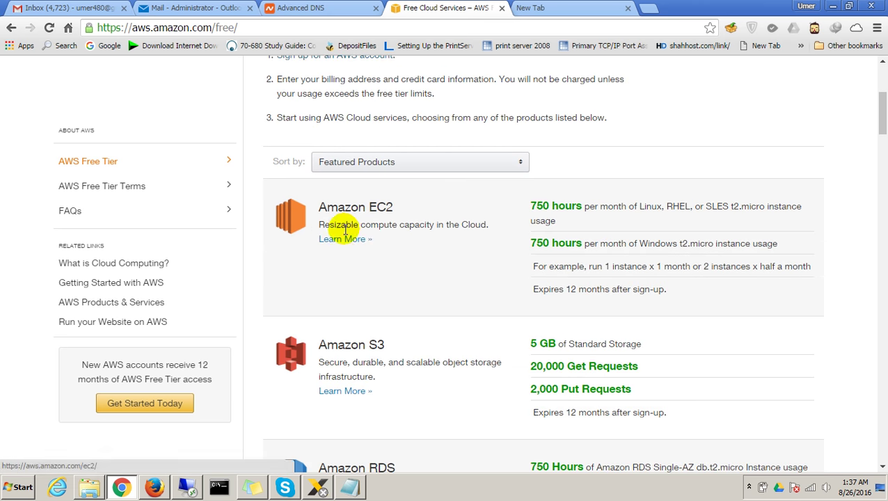
pyautogui.moveTo(395, 208); pyautogui.dragTo(364, 208)
pyautogui.click(428, 209)
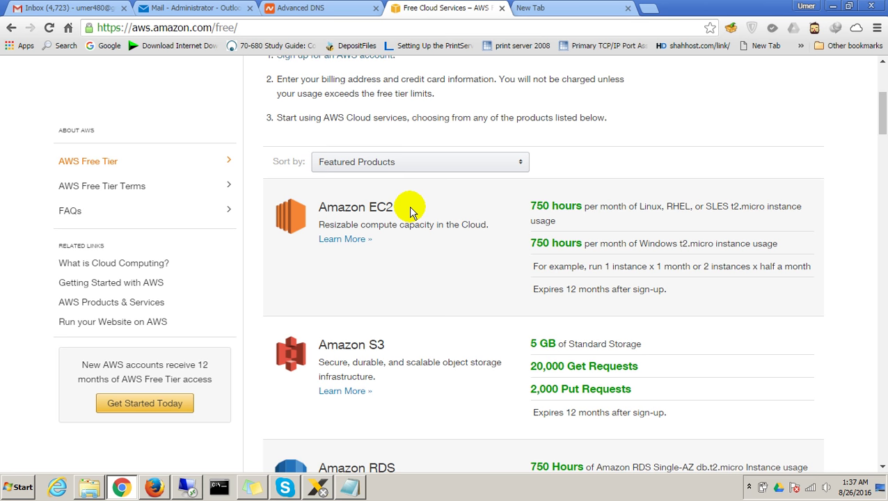
pyautogui.scroll(-2, 407, 208)
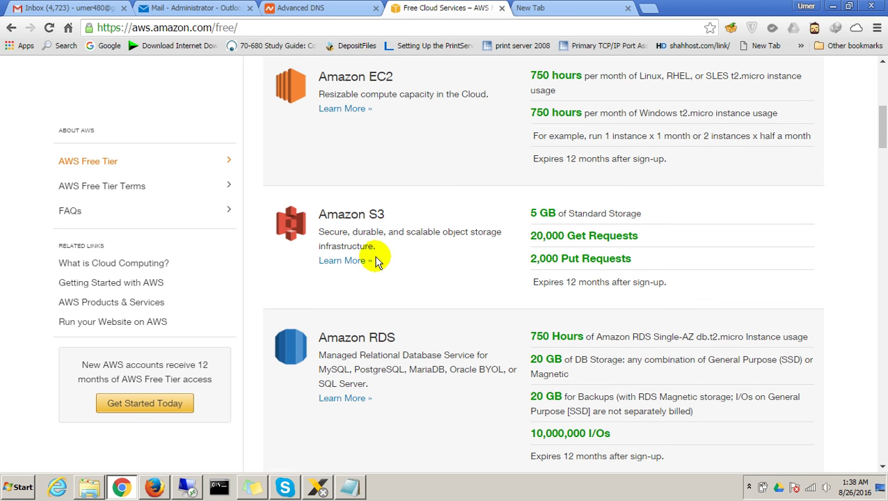
# Examine the Amazon S3 free offer, focusing on the service name and the Standard Storage allowance.
pyautogui.moveTo(391, 213); pyautogui.dragTo(355, 223)
pyautogui.click(400, 230)
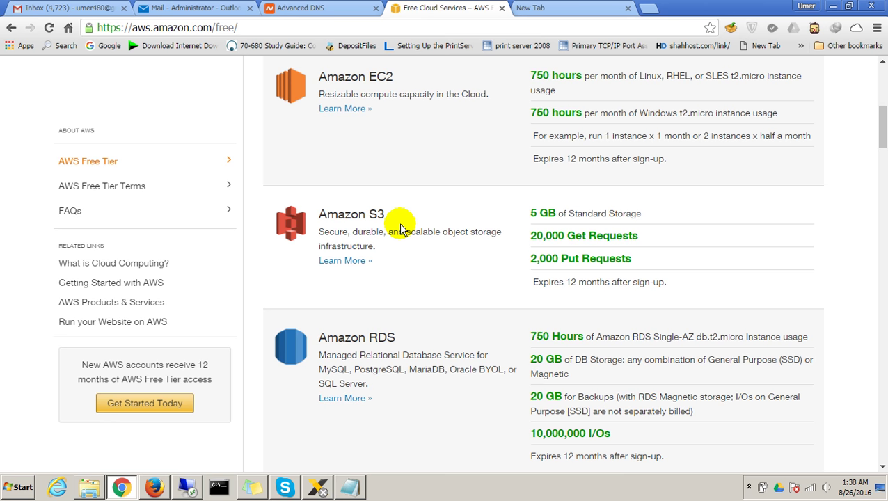
pyautogui.moveTo(530, 213); pyautogui.dragTo(556, 213)
pyautogui.click(617, 212)
# Read the Amazon EC2 usage example, focusing on running one instance for one month.
pyautogui.scroll(1, 611, 223)
pyautogui.scroll(3, 610, 223)
pyautogui.moveTo(530, 265); pyautogui.dragTo(585, 268)
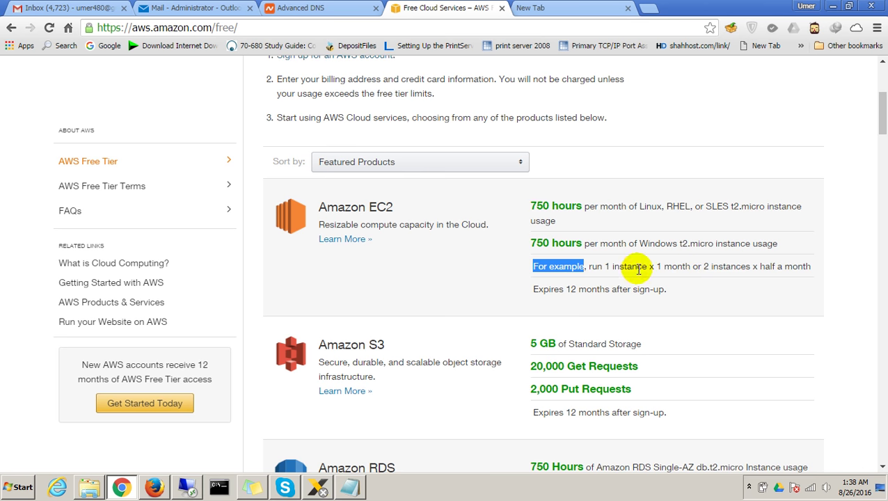
pyautogui.click(607, 267)
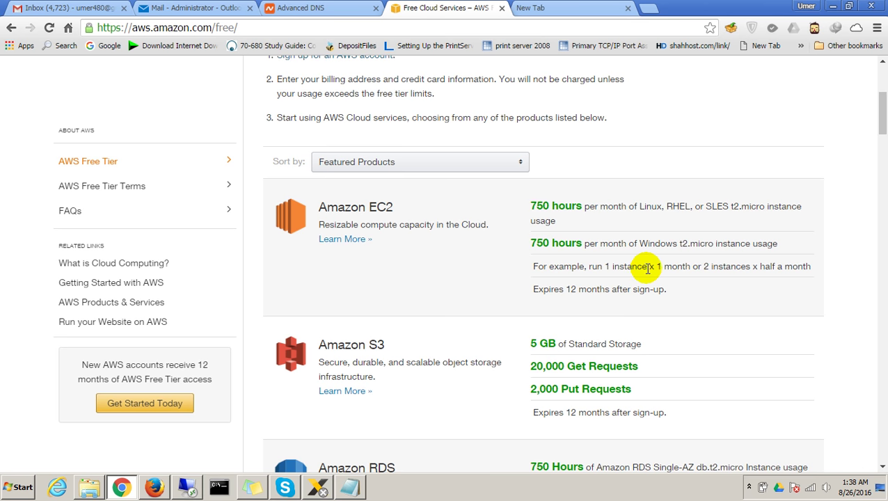
pyautogui.moveTo(613, 265); pyautogui.dragTo(670, 266)
pyautogui.click(670, 266)
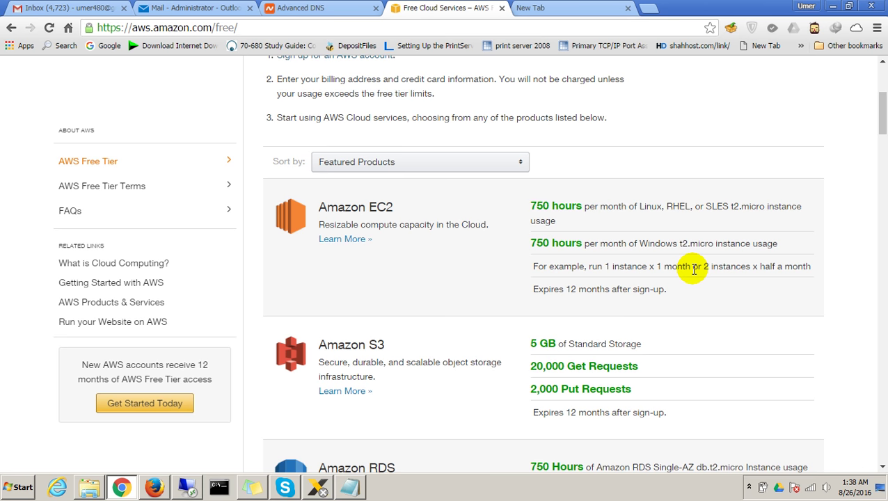
# Reread the Amazon EC2 name and its usage example, including the option of two instances for half a month.
pyautogui.moveTo(346, 208); pyautogui.dragTo(423, 204)
pyautogui.click(426, 208)
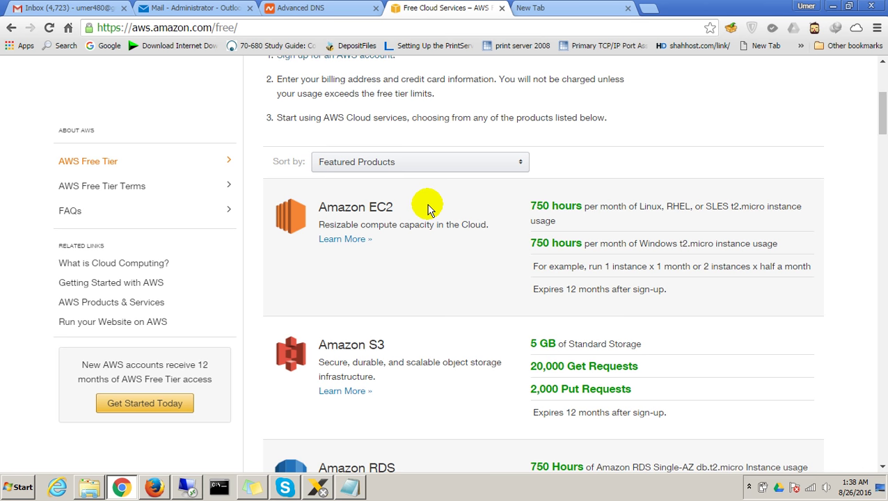
pyautogui.moveTo(655, 266); pyautogui.dragTo(710, 268)
pyautogui.click(709, 267)
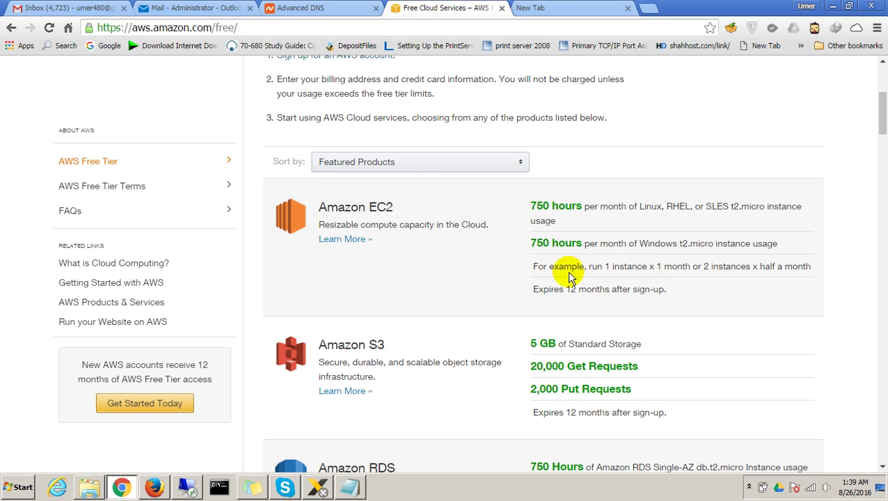
pyautogui.moveTo(536, 267); pyautogui.dragTo(620, 270)
pyautogui.click(626, 268)
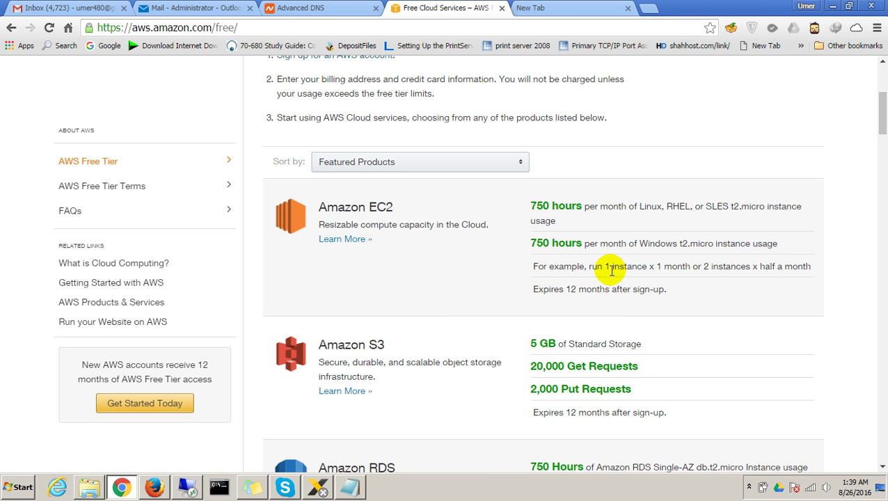
# Search Google for "amazon aws coneole" in the empty new tab and open the AWS Management Console result.
pyautogui.scroll(3, 561, 289)
pyautogui.click(557, 8)
pyautogui.click(451, 9)
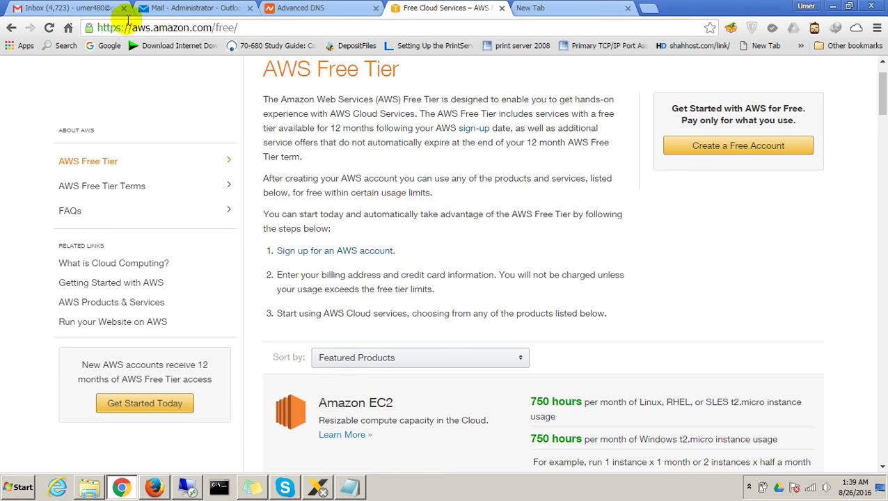
pyautogui.click(542, 8)
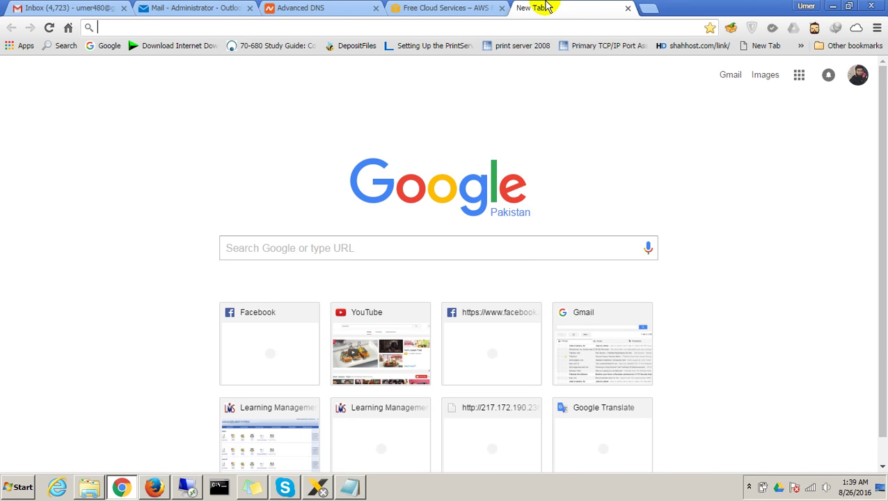
pyautogui.write('amazon aws')
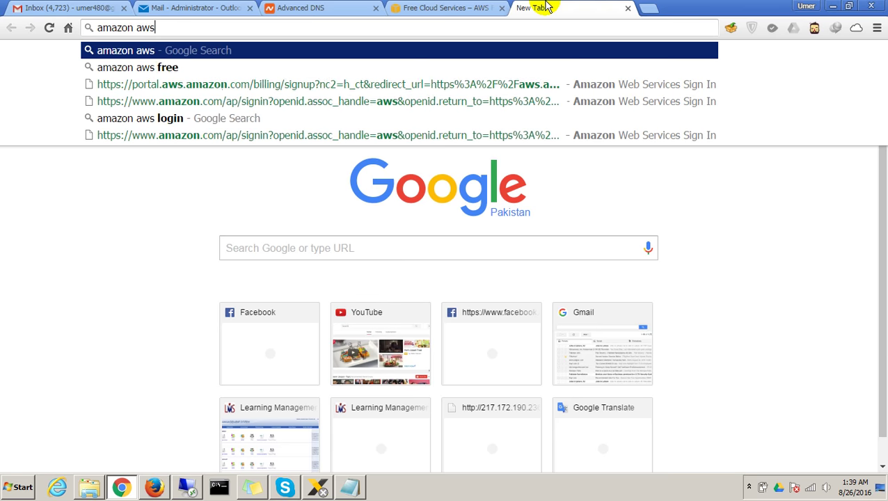
pyautogui.write(' coneole')
pyautogui.press('Return')
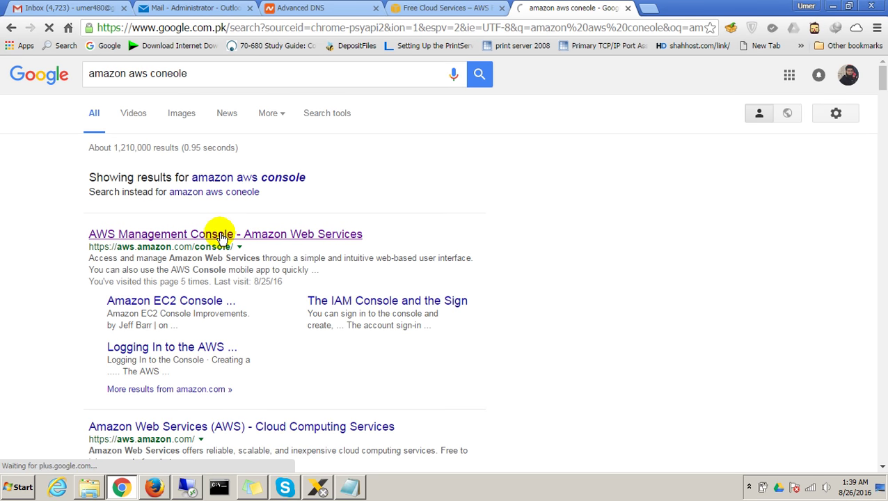
pyautogui.click(222, 235)
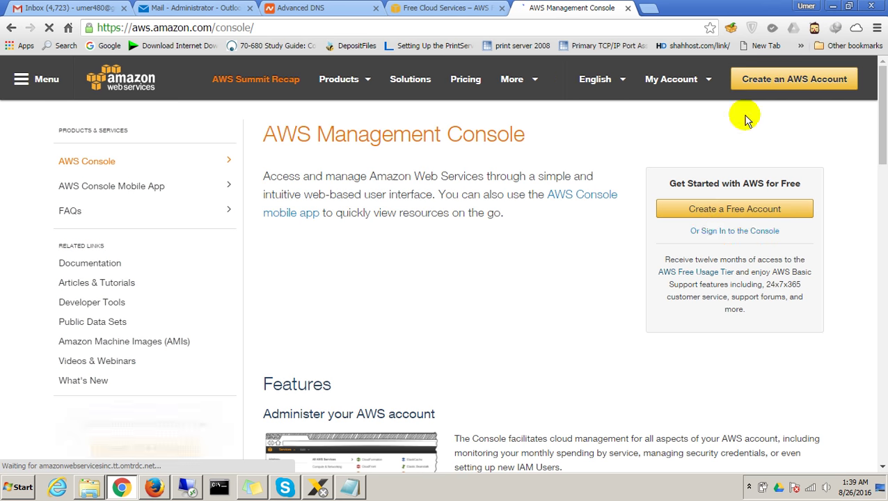
# Start creating a free AWS account and submit the prefilled e-mail address with the new-user option selected.
pyautogui.click(715, 216)
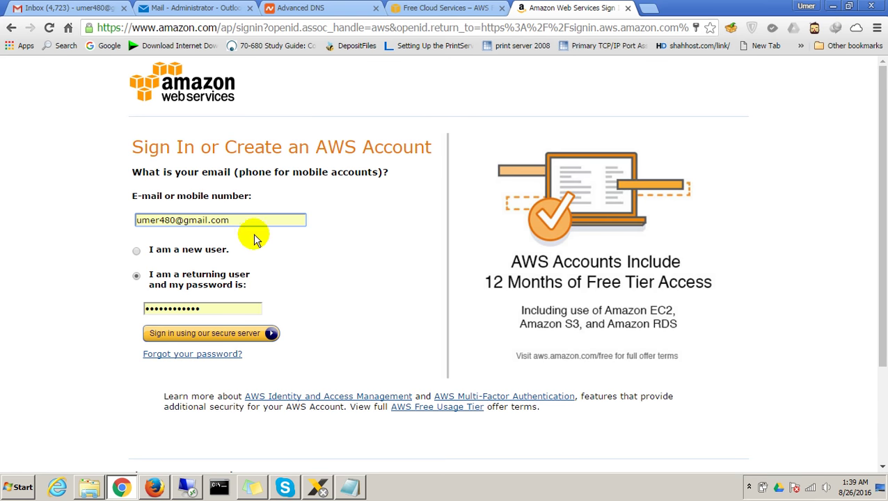
pyautogui.moveTo(238, 222); pyautogui.dragTo(113, 217)
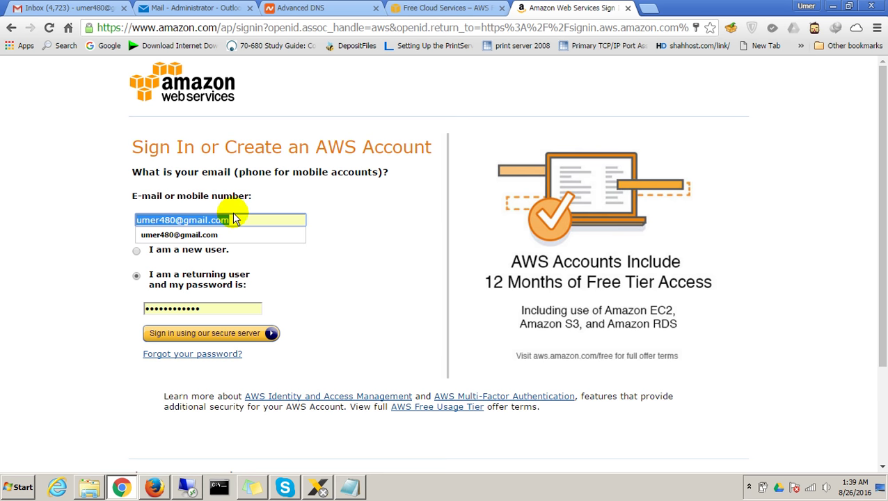
pyautogui.click(206, 217)
pyautogui.moveTo(218, 306); pyautogui.dragTo(135, 301)
pyautogui.click(135, 252)
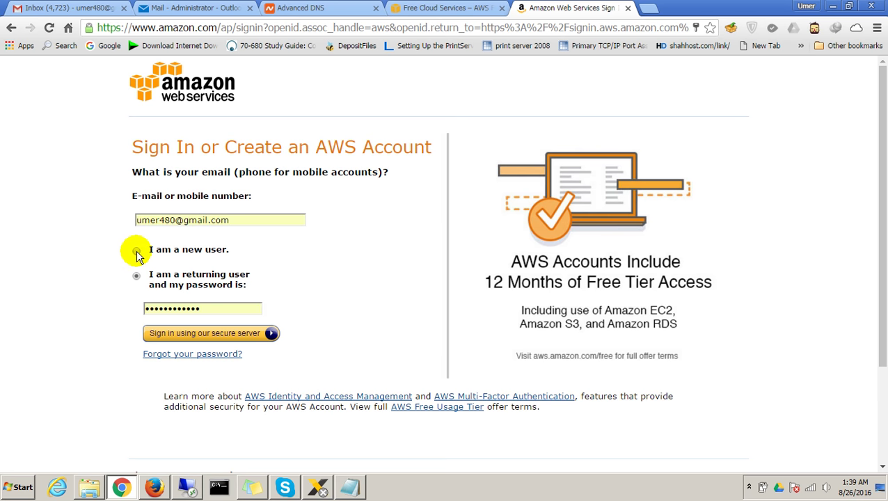
pyautogui.click(245, 338)
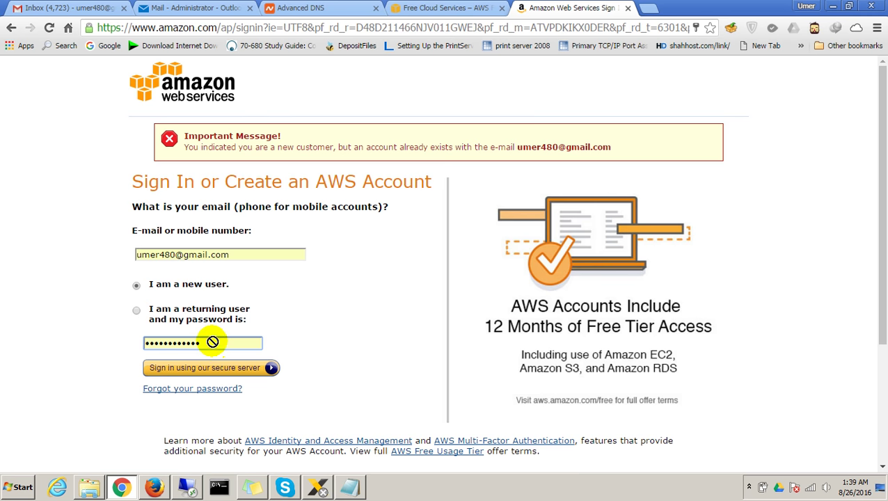
# Try to clear the prefilled password and submit the same e-mail address again as a new user.
pyautogui.click(216, 344)
pyautogui.press('BackSpace')
pyautogui.press('BackSpace')
pyautogui.press('BackSpace')
pyautogui.press('BackSpace')
pyautogui.press('BackSpace')
pyautogui.press('BackSpace')
pyautogui.press('BackSpace')
pyautogui.press('BackSpace')
pyautogui.press('BackSpace')
pyautogui.press('BackSpace')
pyautogui.press('BackSpace')
pyautogui.press('BackSpace')
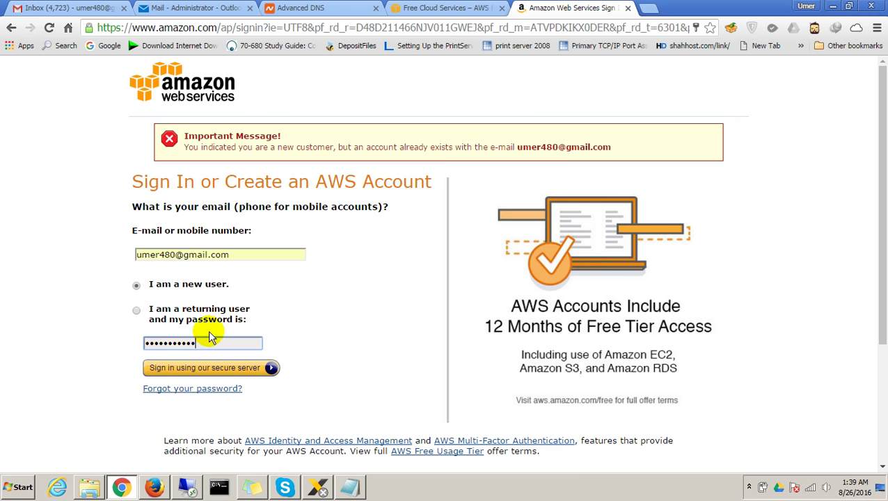
pyautogui.click(254, 372)
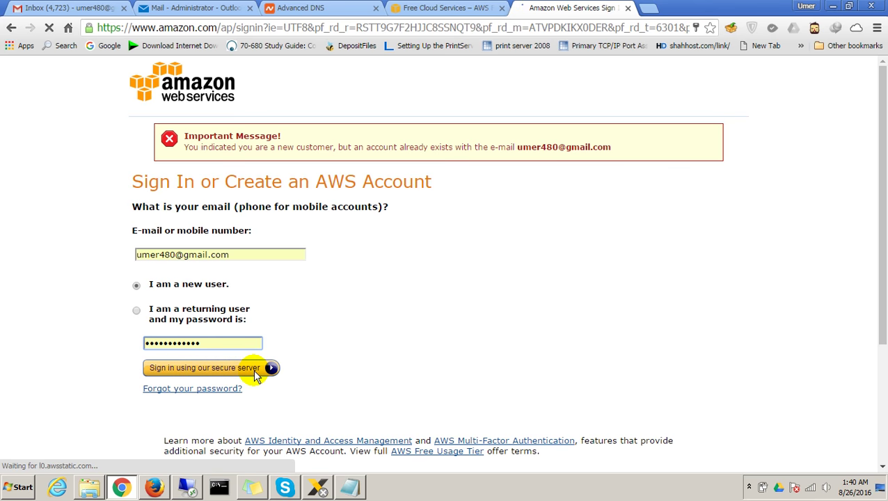
# Replace the e-mail address in the sign-in form with the alternative saved address.
pyautogui.moveTo(231, 255); pyautogui.dragTo(124, 255)
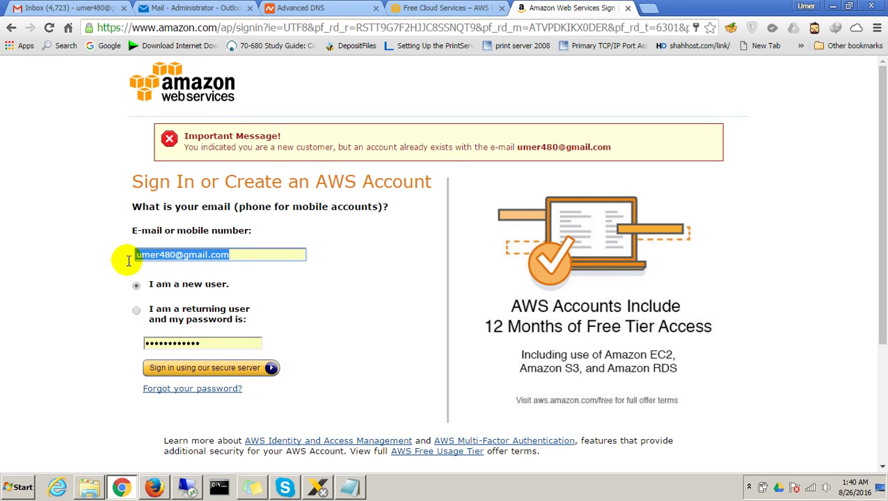
pyautogui.write('umer')
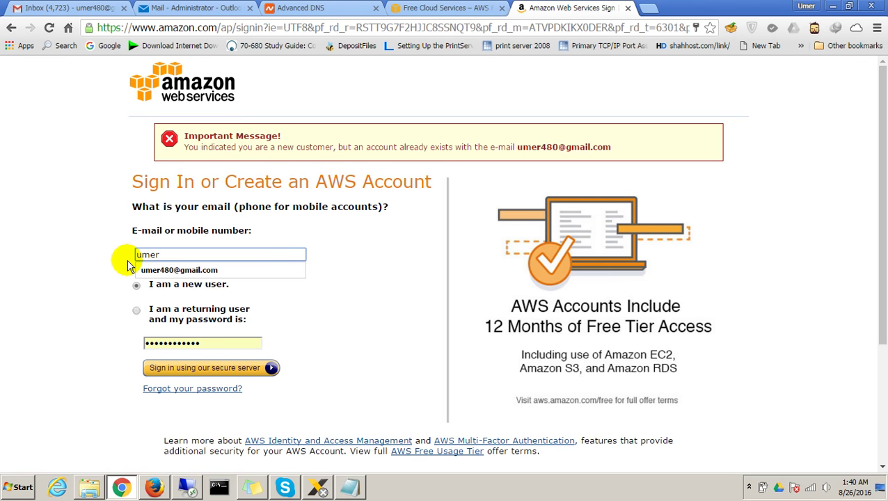
pyautogui.write('@')
pyautogui.press('Down')
pyautogui.press('Return')
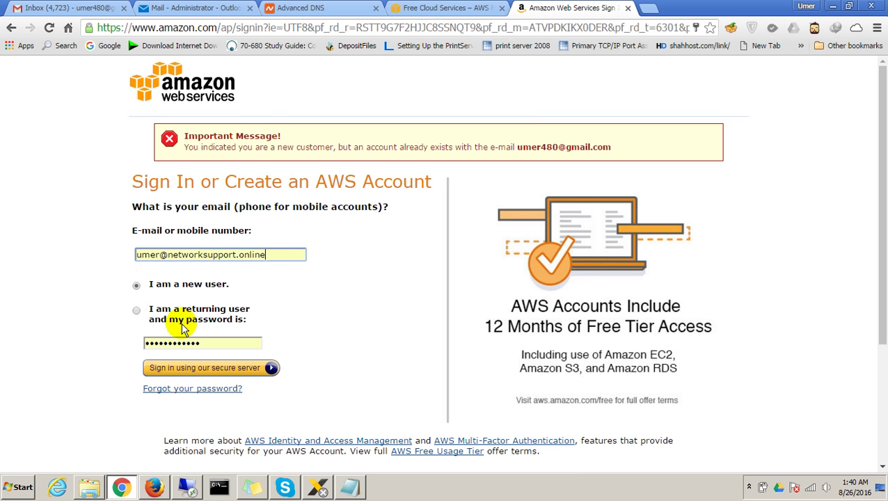
# Clear the prefilled password and continue as a new user to the Login Credentials form.
pyautogui.click(212, 344)
pyautogui.press('BackSpace')
pyautogui.press('BackSpace')
pyautogui.press('BackSpace')
pyautogui.press('BackSpace')
pyautogui.press('BackSpace')
pyautogui.press('BackSpace')
pyautogui.press('BackSpace')
pyautogui.press('BackSpace')
pyautogui.press('BackSpace')
pyautogui.press('BackSpace')
pyautogui.press('BackSpace')
pyautogui.press('BackSpace')
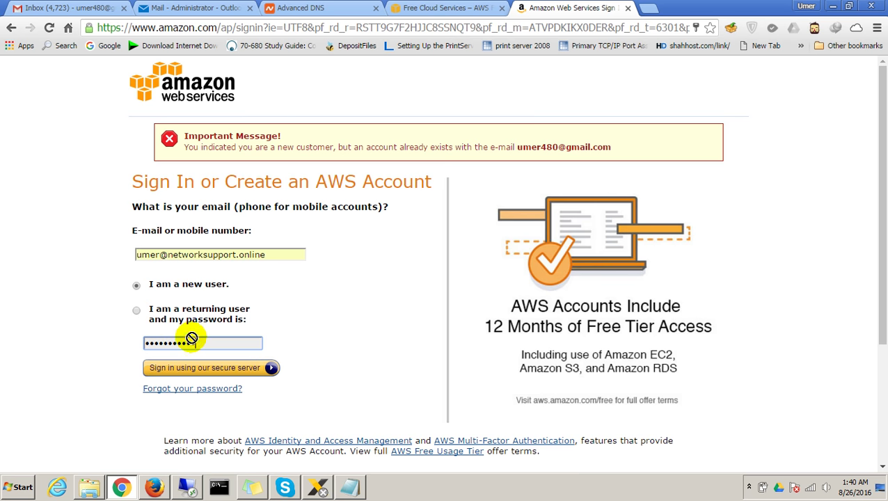
pyautogui.click(252, 366)
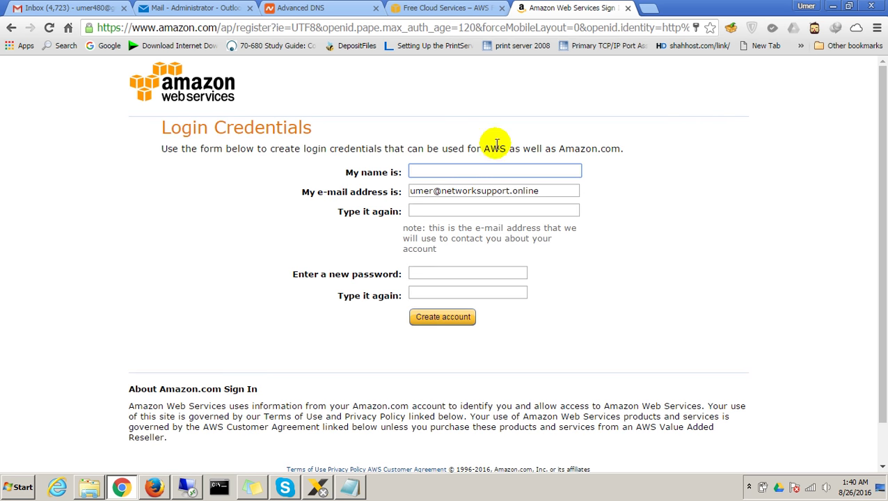
# Look over the name, e-mail and new password fields of the Login Credentials form.
pyautogui.click(517, 181)
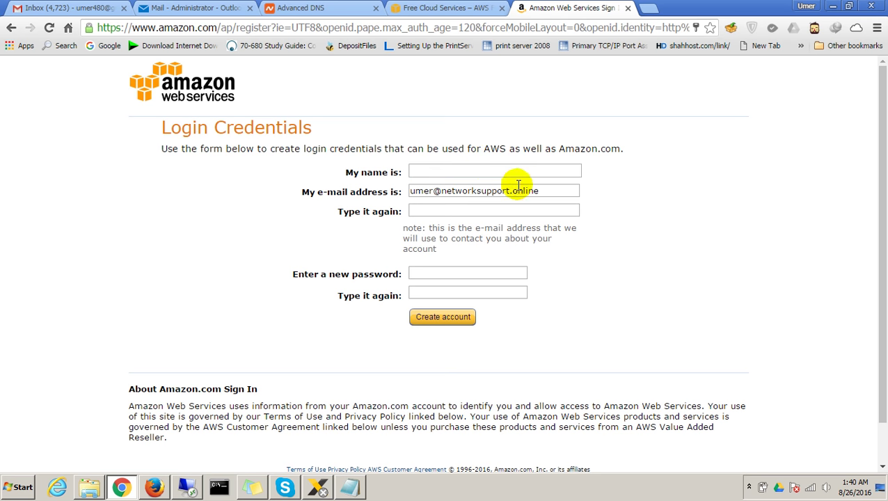
pyautogui.click(438, 273)
pyautogui.click(576, 296)
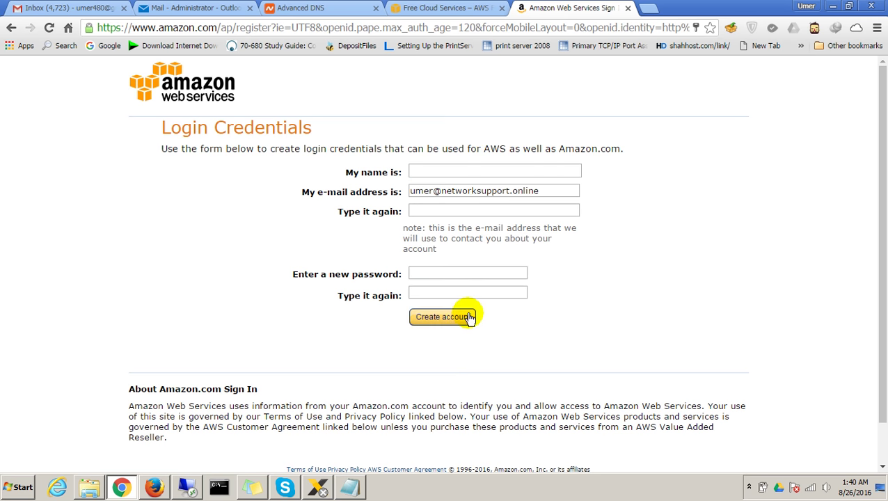
pyautogui.scroll(-1, 456, 327)
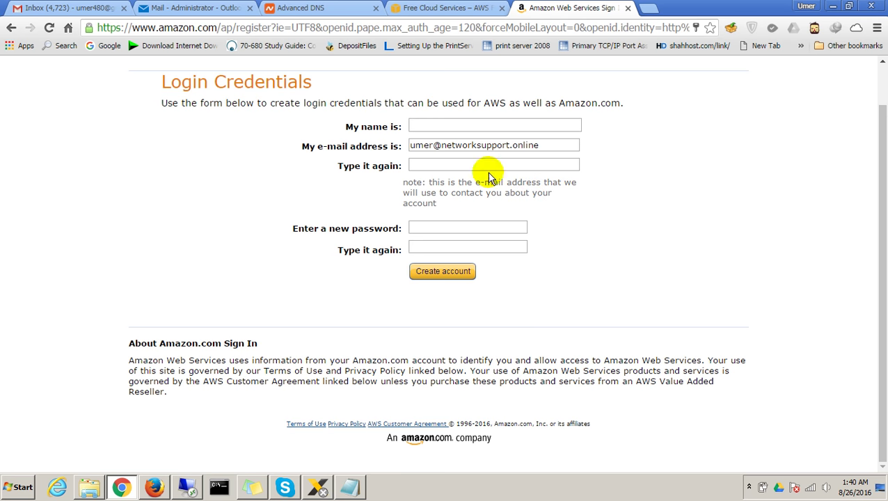
# Return to the original sign-in page and submit its prefilled e-mail address as a new user.
pyautogui.click(10, 27)
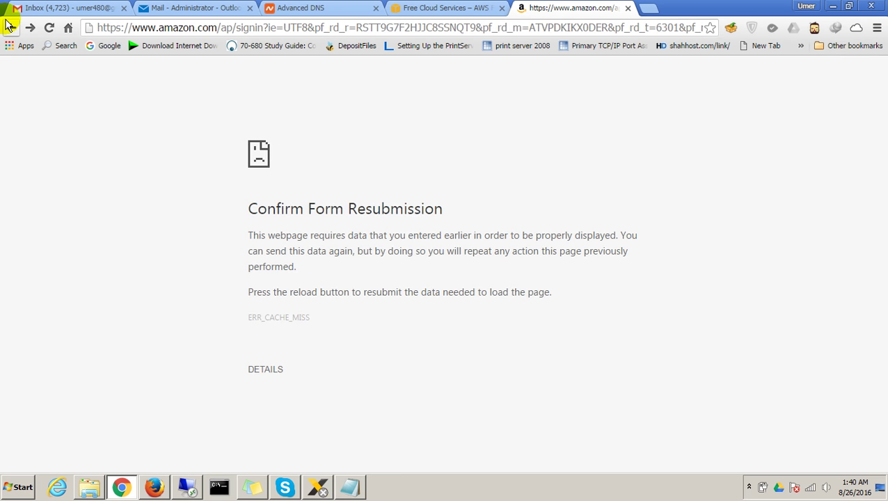
pyautogui.click(10, 27)
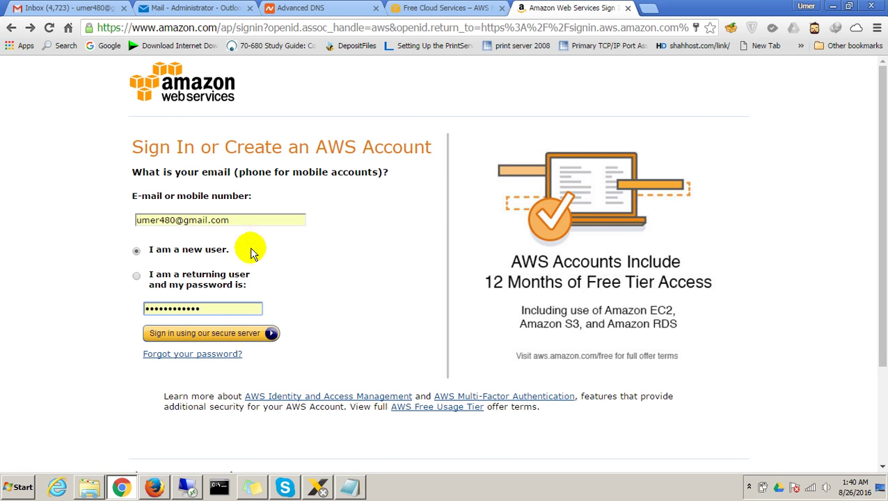
pyautogui.click(216, 337)
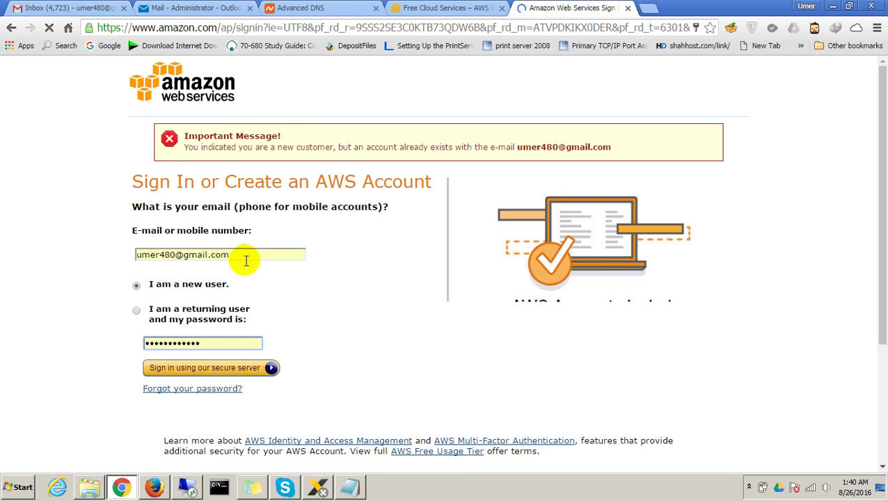
# Try to sign in by replacing the prefilled account password, leaving the new-user option selected.
pyautogui.click(208, 346)
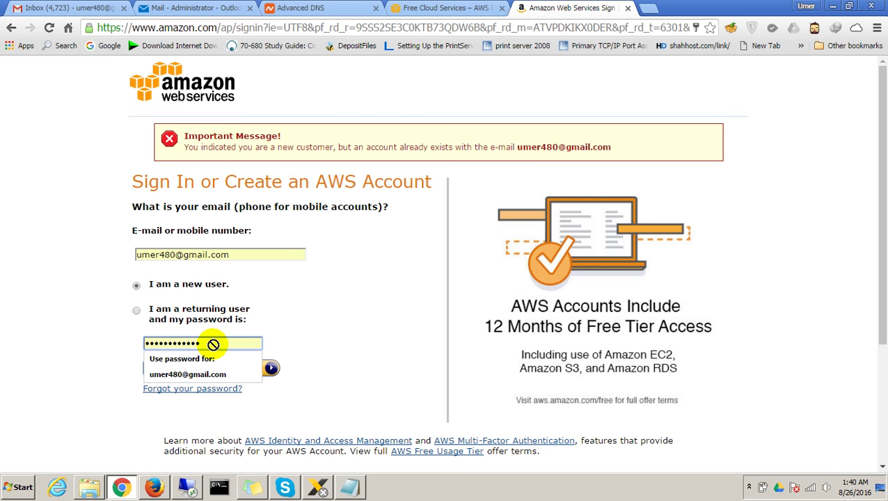
pyautogui.click(317, 332)
pyautogui.click(231, 347)
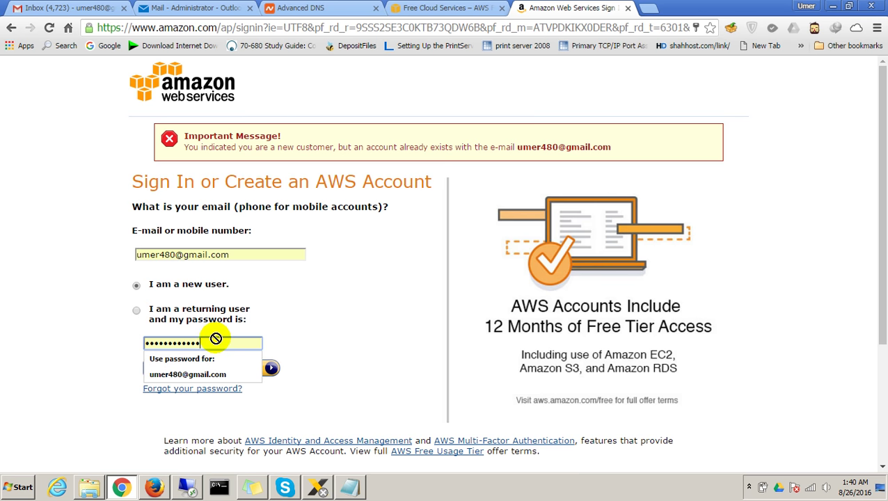
pyautogui.press('BackSpace')
pyautogui.press('BackSpace')
pyautogui.press('BackSpace')
pyautogui.press('BackSpace')
pyautogui.press('BackSpace')
pyautogui.press('BackSpace')
pyautogui.press('BackSpace')
pyautogui.press('BackSpace')
pyautogui.press('BackSpace')
pyautogui.press('BackSpace')
pyautogui.press('BackSpace')
pyautogui.press('BackSpace')
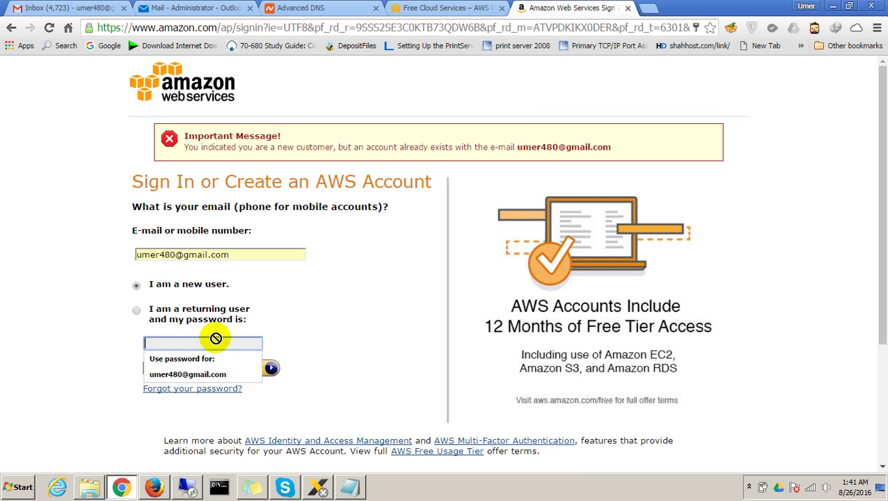
pyautogui.write('*********')
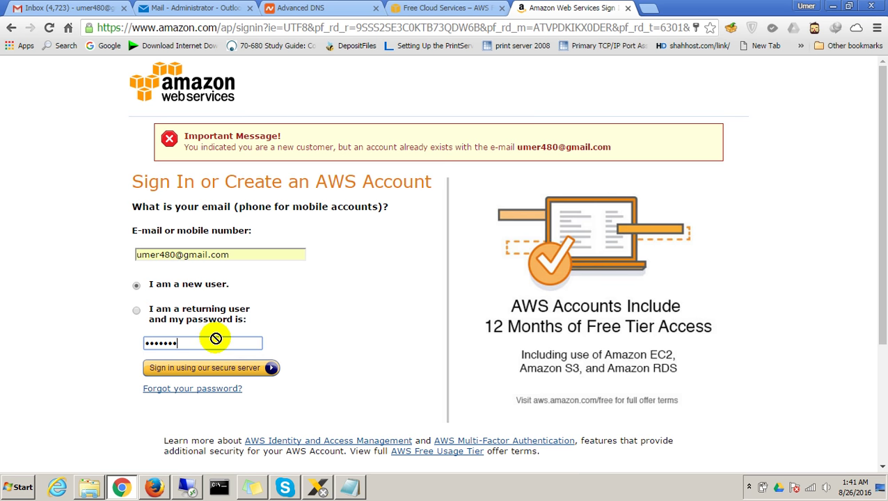
pyautogui.press('Return')
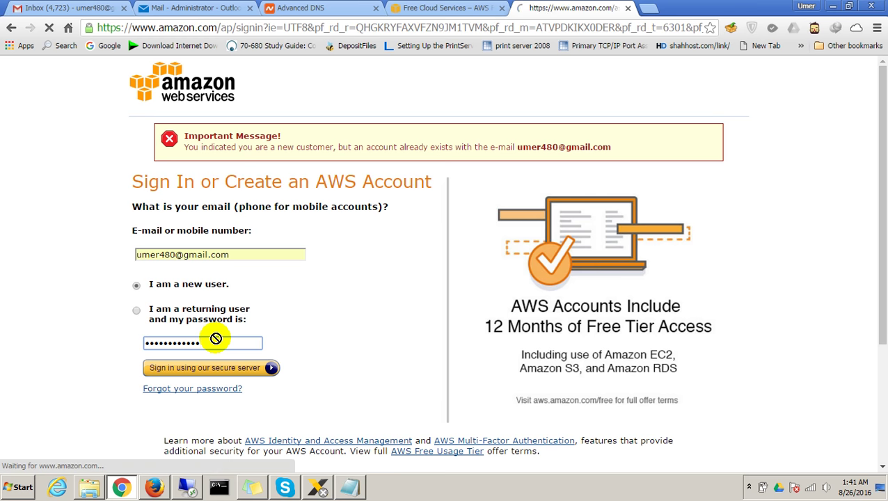
# Retype the account password and resubmit the sign-in form as a new user.
pyautogui.moveTo(217, 339); pyautogui.dragTo(146, 346)
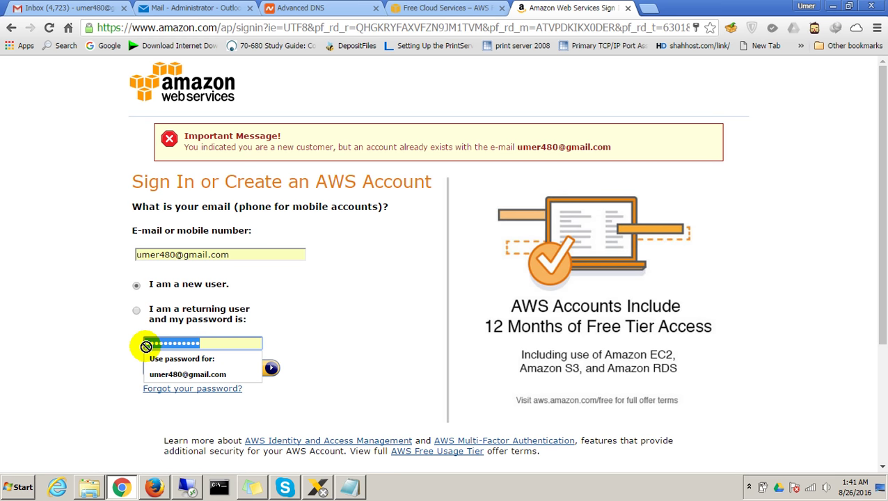
pyautogui.press('BackSpace')
pyautogui.write('•••••••••••')
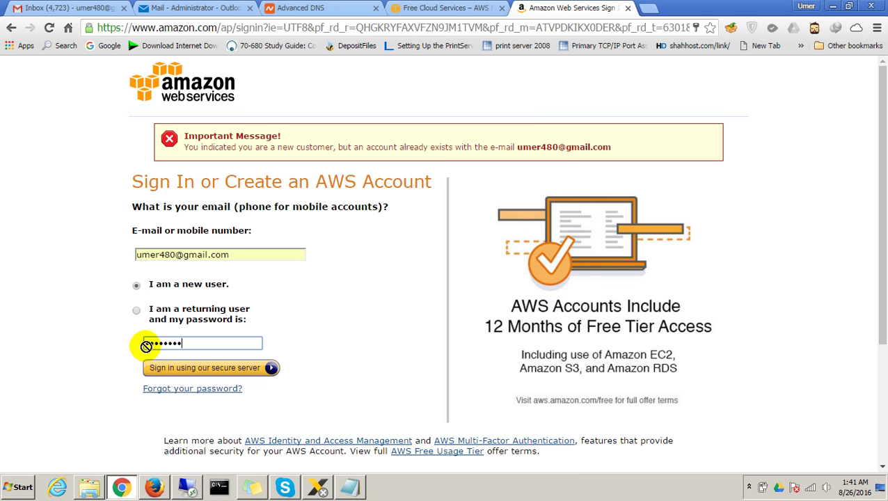
pyautogui.press('Return')
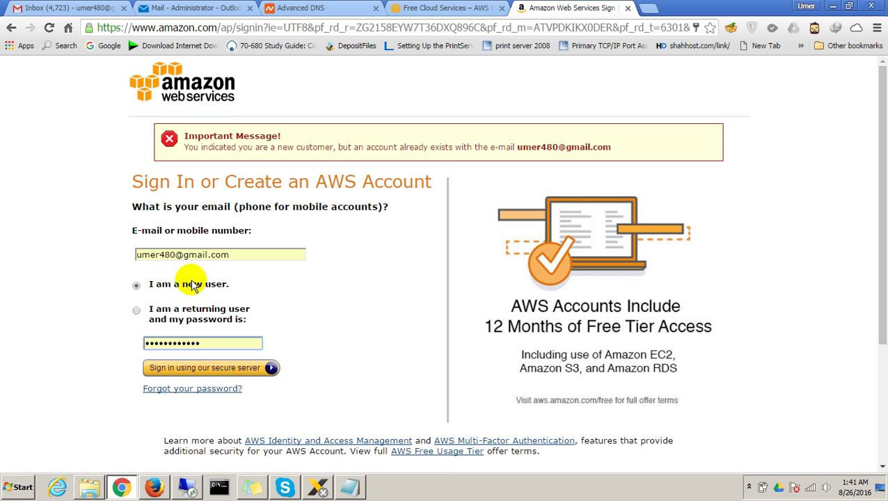
# Sign in to AWS as a returning user with the prefilled e-mail and password.
pyautogui.click(137, 311)
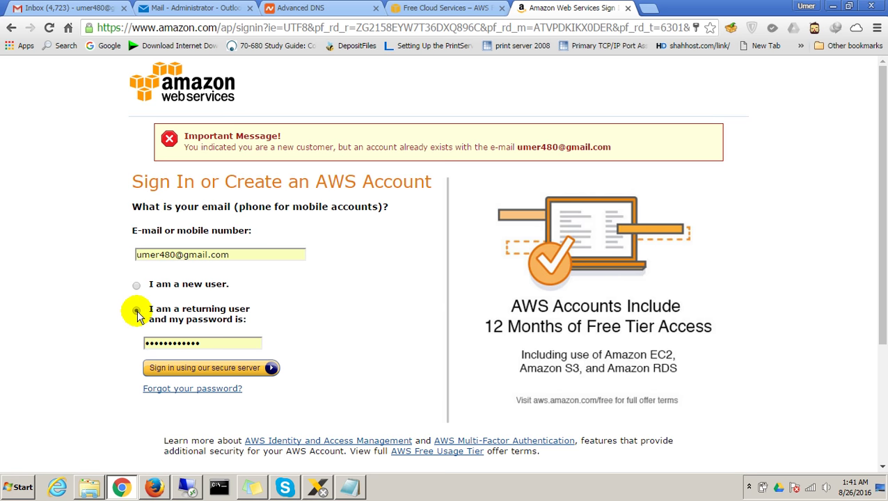
pyautogui.click(209, 367)
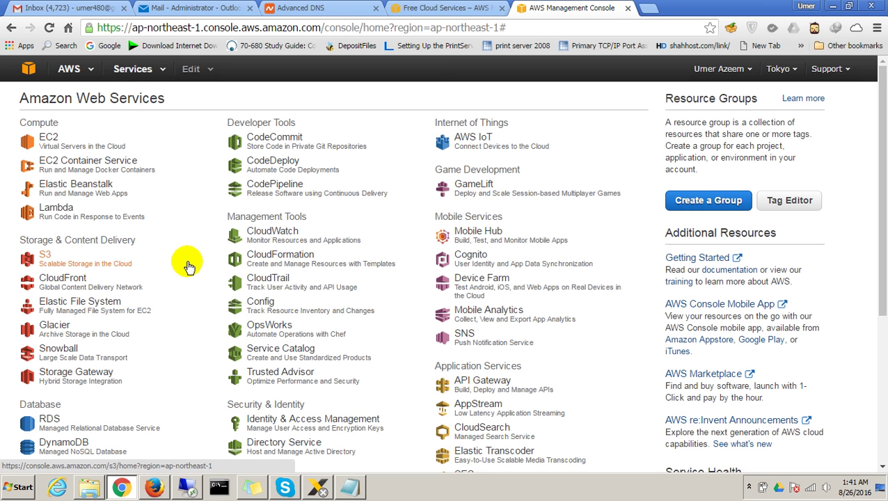
# Look over the services on the AWS console home page and show the list of available regions.
pyautogui.scroll(-5, 182, 264)
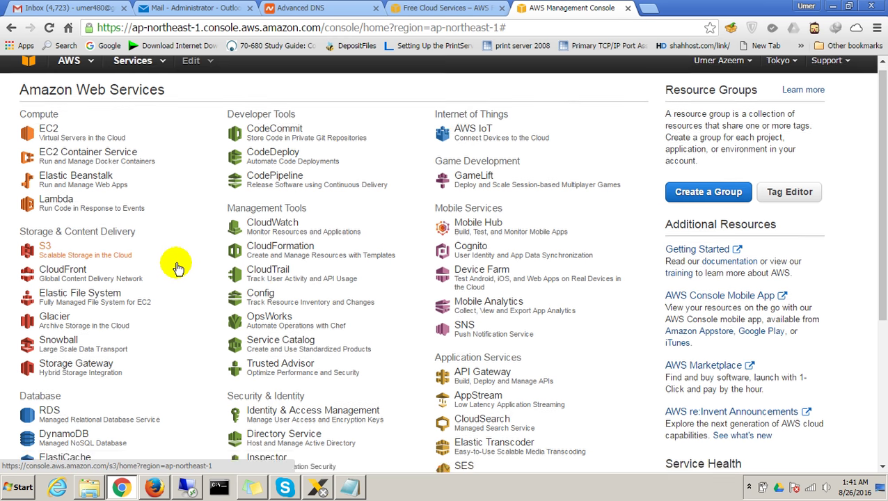
pyautogui.scroll(5, 178, 267)
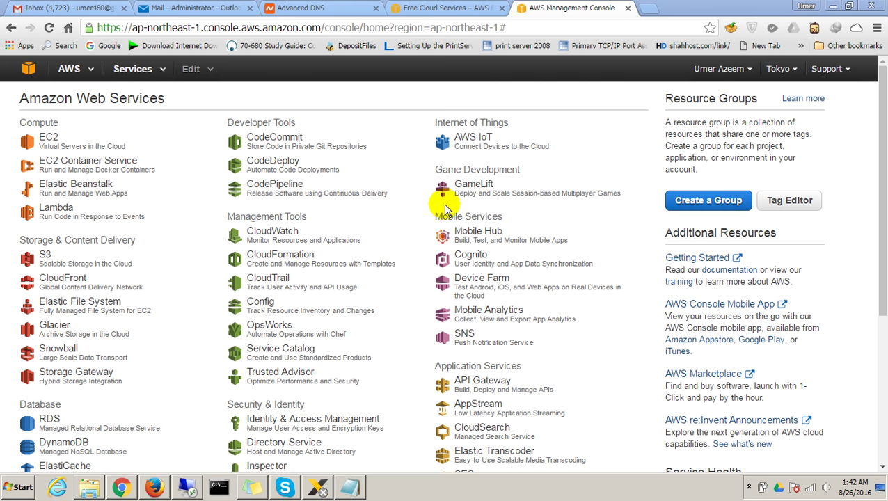
pyautogui.scroll(-4, 549, 76)
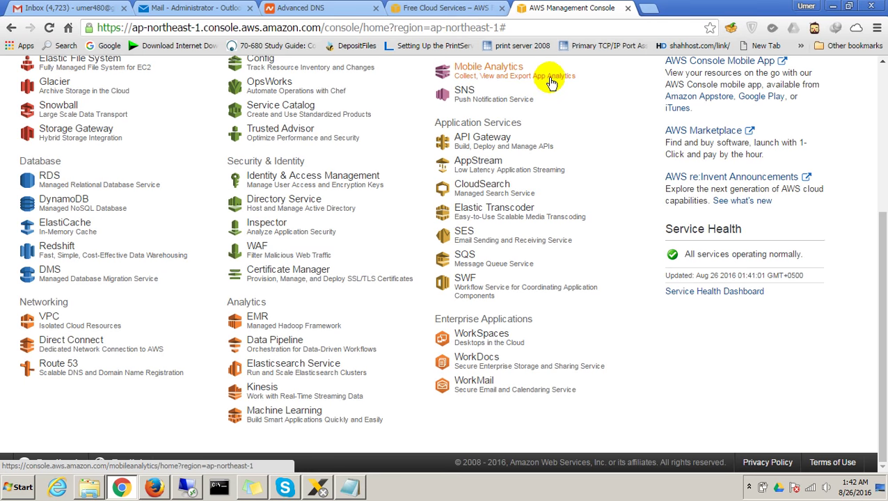
pyautogui.scroll(4, 549, 82)
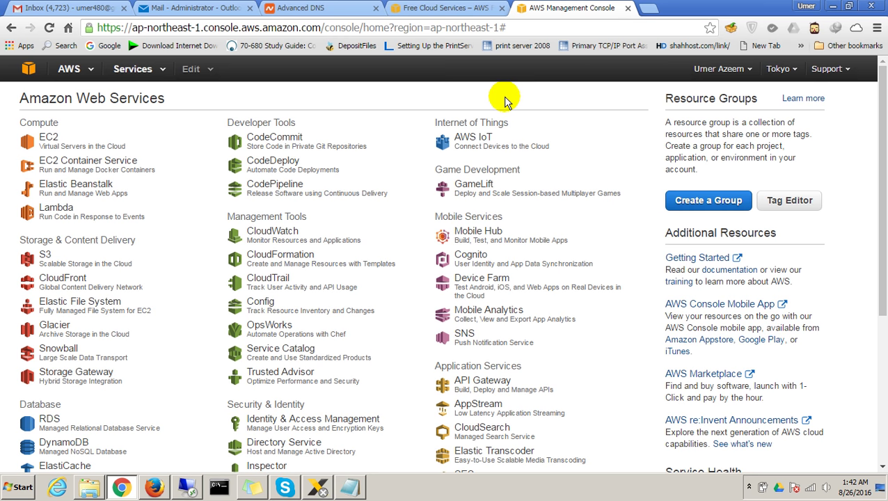
pyautogui.click(775, 77)
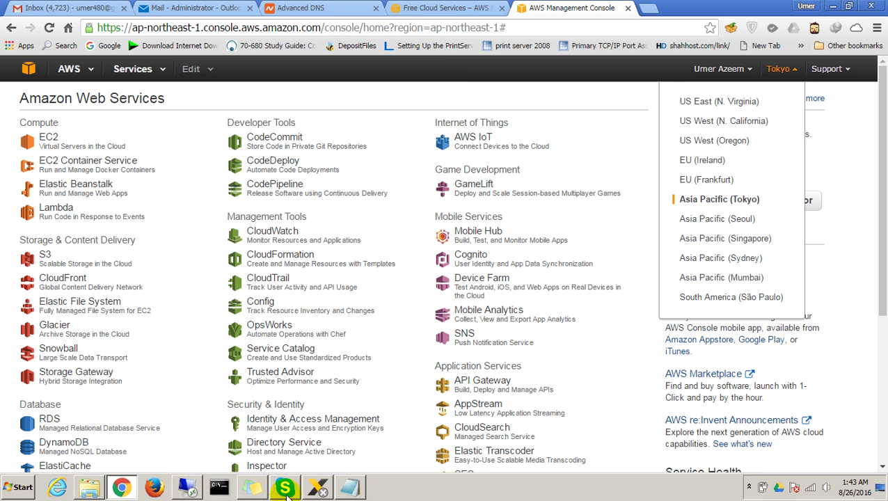
pyautogui.click(350, 487)
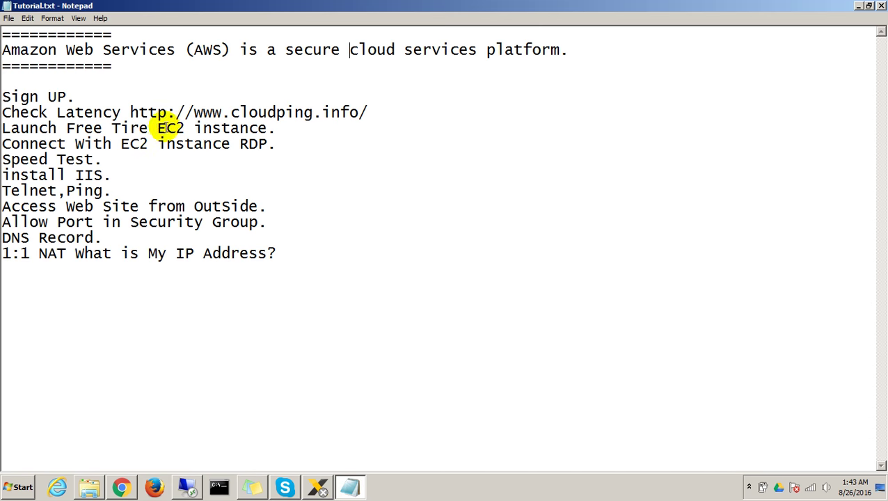
pyautogui.moveTo(383, 117); pyautogui.dragTo(130, 113)
pyautogui.hotkey('ctrl', 'c')
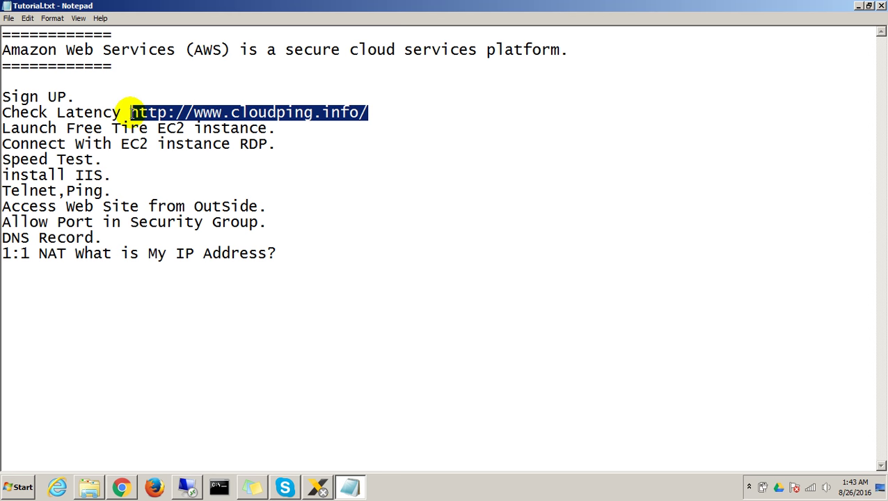
pyautogui.click(123, 484)
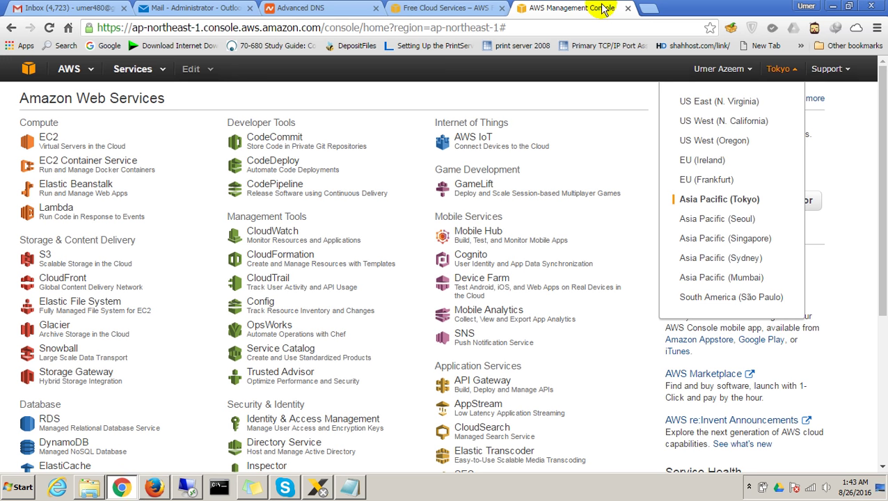
pyautogui.click(647, 8)
pyautogui.hotkey('ctrl', 'v')
pyautogui.press('Return')
pyautogui.click(883, 487)
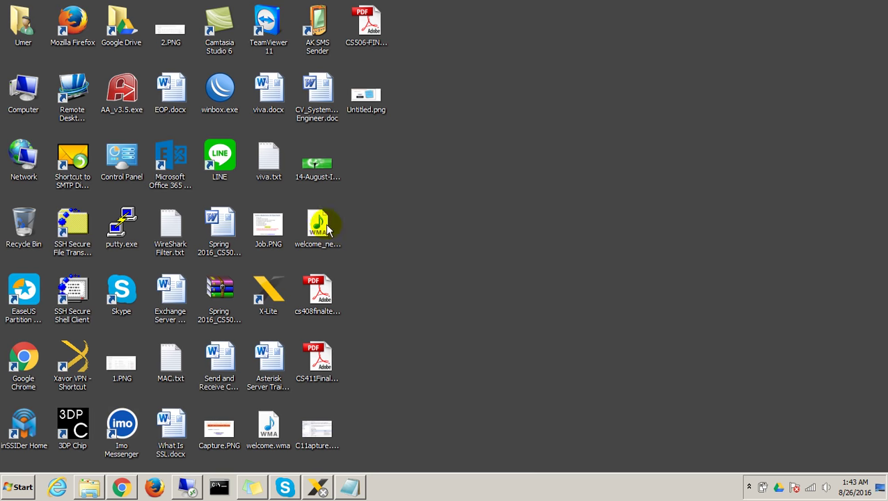
pyautogui.click(123, 488)
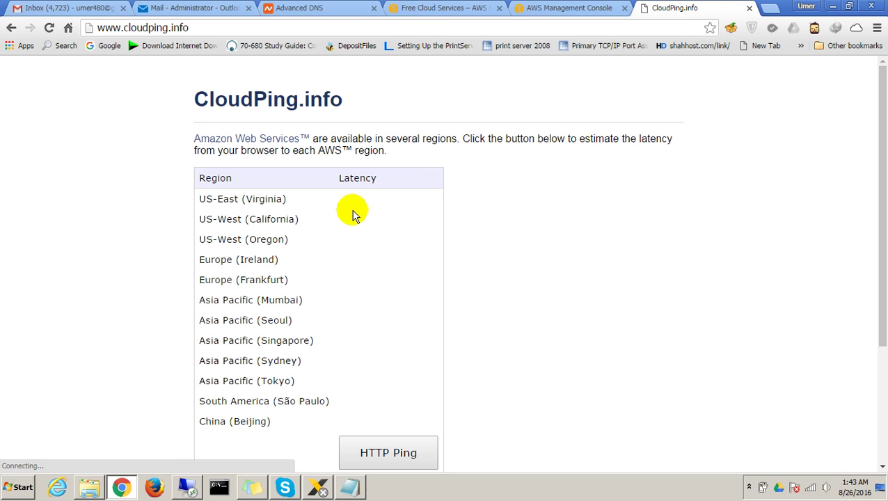
# Run the HTTP ping test on CloudPing.info to measure the latency to each AWS region.
pyautogui.scroll(-1, 290, 248)
pyautogui.scroll(-1, 289, 249)
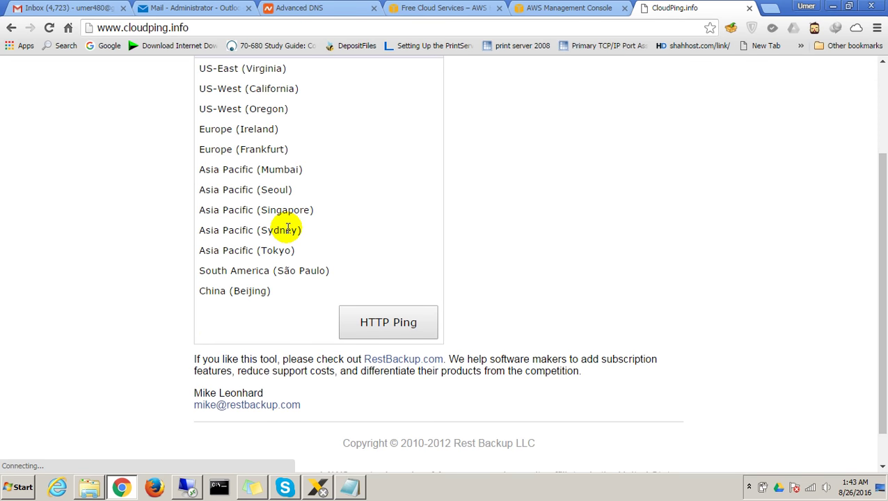
pyautogui.click(403, 322)
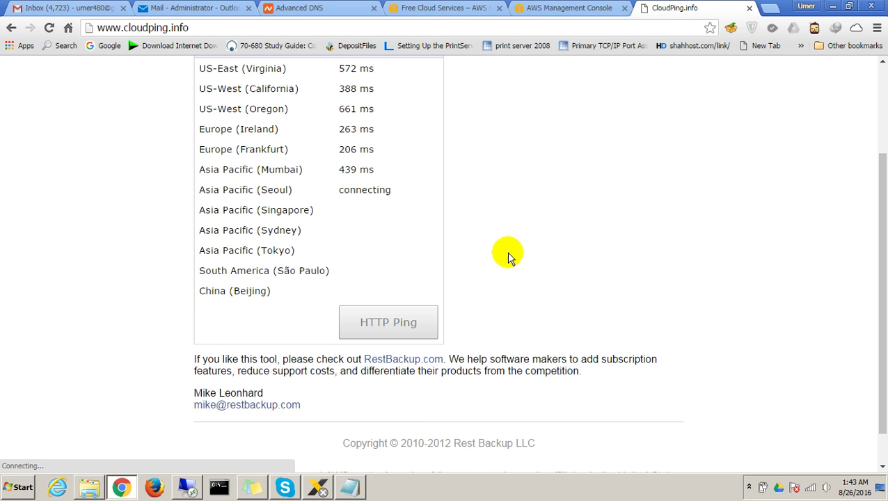
# Compare the latencies of the AWS regions in the results table, particularly São Paulo, Frankfurt and Mumbai.
pyautogui.scroll(2, 508, 257)
pyautogui.moveTo(195, 199); pyautogui.dragTo(245, 395)
pyautogui.click(355, 351)
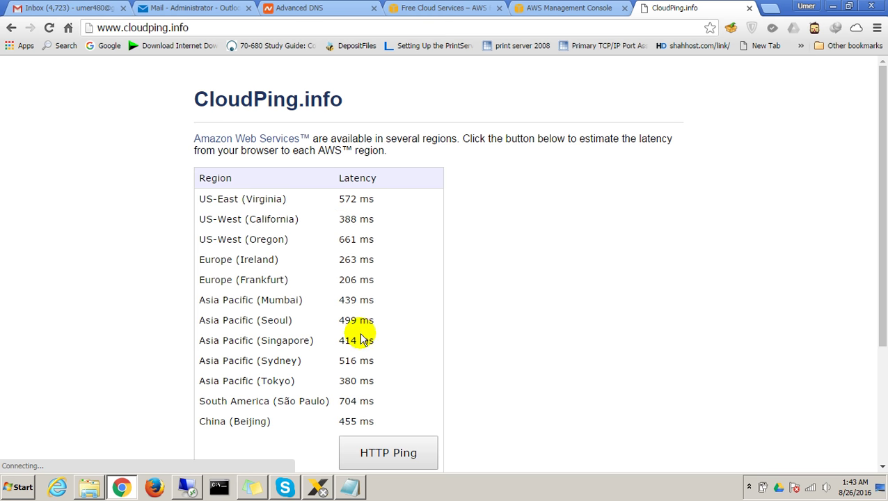
pyautogui.moveTo(367, 403); pyautogui.dragTo(348, 401)
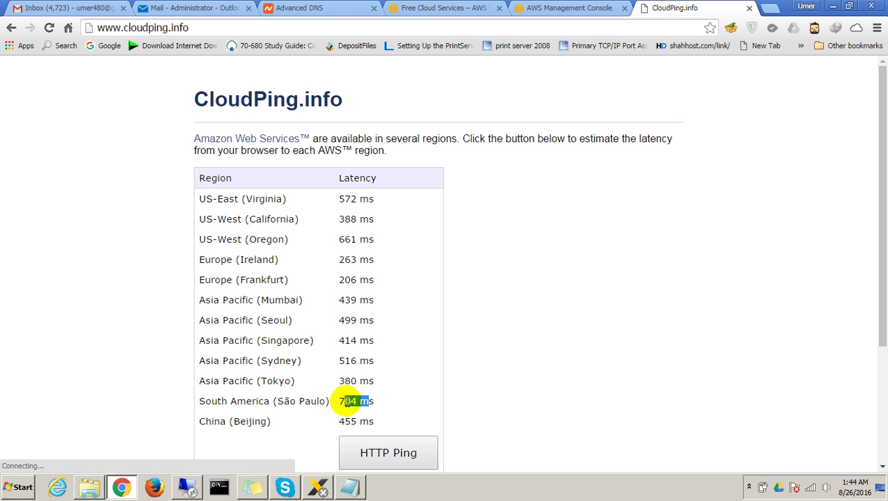
pyautogui.moveTo(380, 403); pyautogui.dragTo(348, 402)
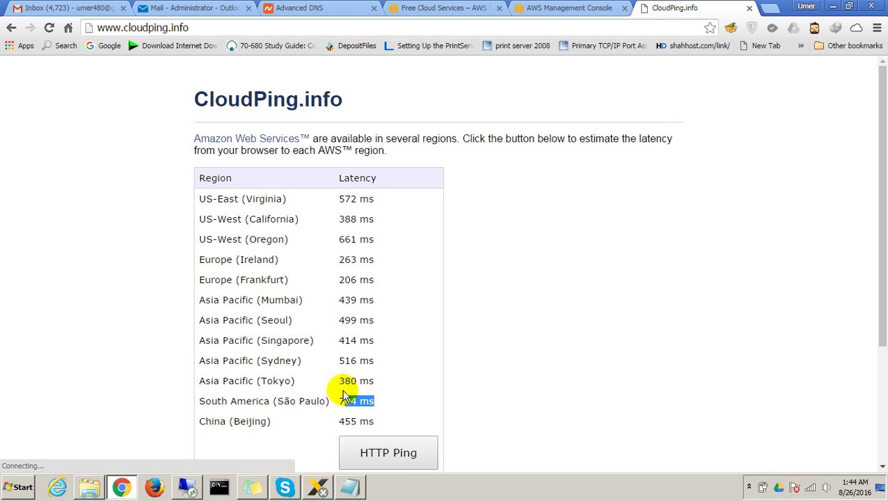
pyautogui.click(364, 298)
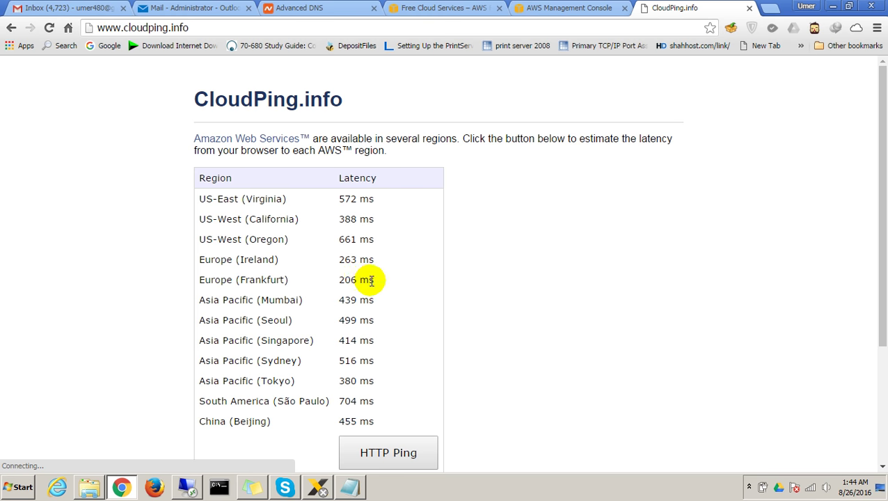
pyautogui.moveTo(373, 279); pyautogui.dragTo(336, 281)
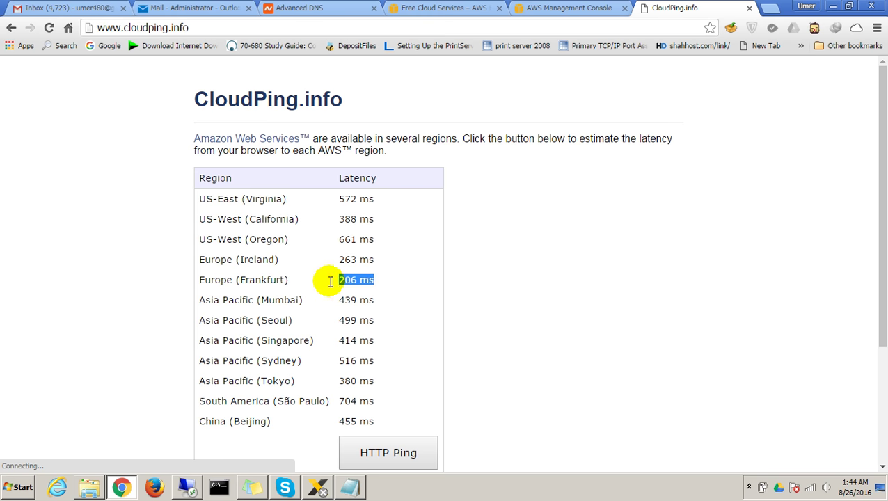
pyautogui.click(284, 280)
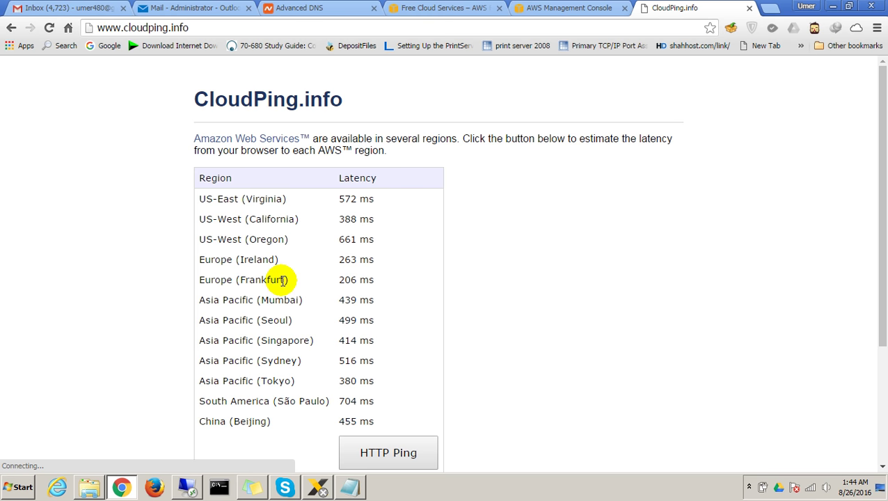
pyautogui.moveTo(369, 279); pyautogui.dragTo(327, 281)
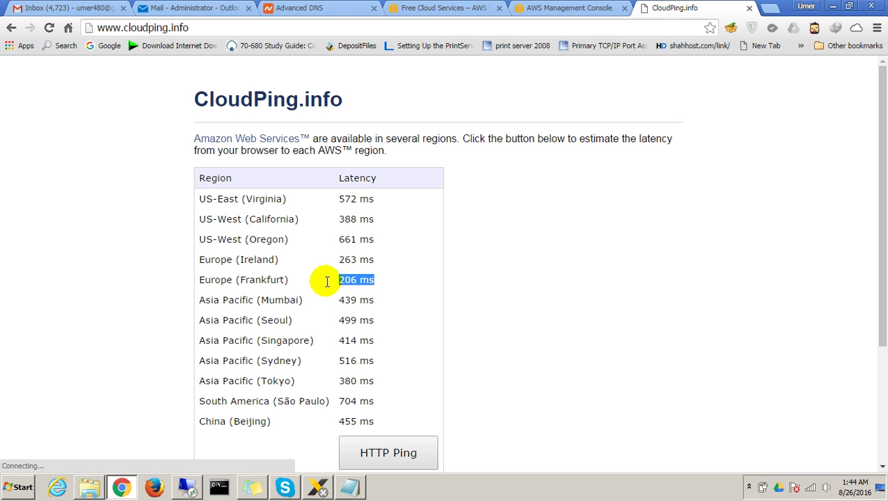
pyautogui.click(327, 281)
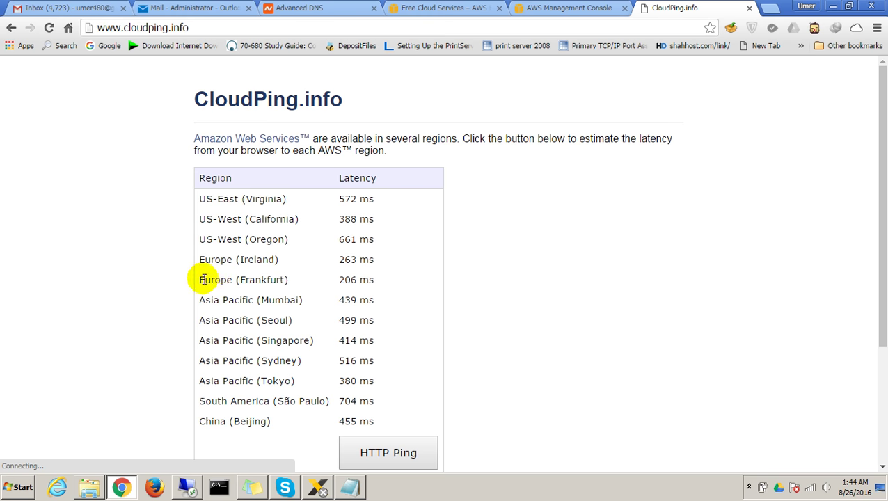
pyautogui.moveTo(202, 280); pyautogui.dragTo(290, 281)
pyautogui.click(297, 288)
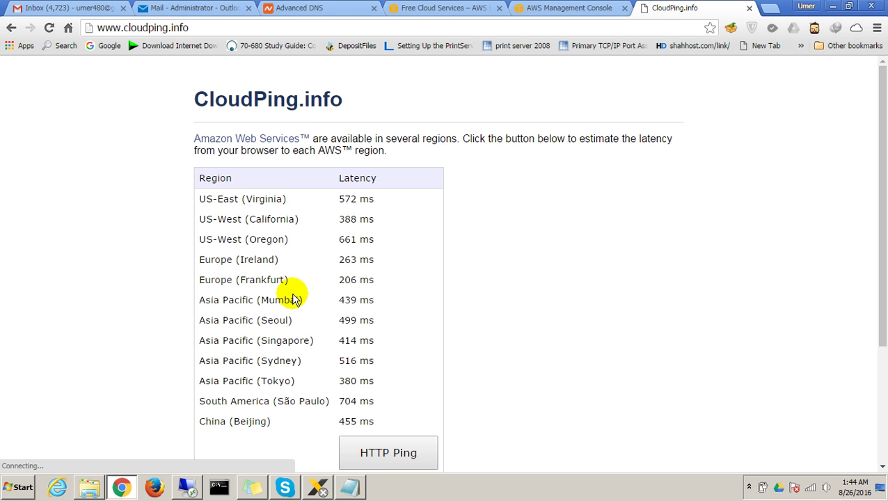
pyautogui.moveTo(216, 279); pyautogui.dragTo(278, 280)
pyautogui.click(270, 284)
pyautogui.moveTo(212, 300); pyautogui.dragTo(267, 301)
pyautogui.click(268, 300)
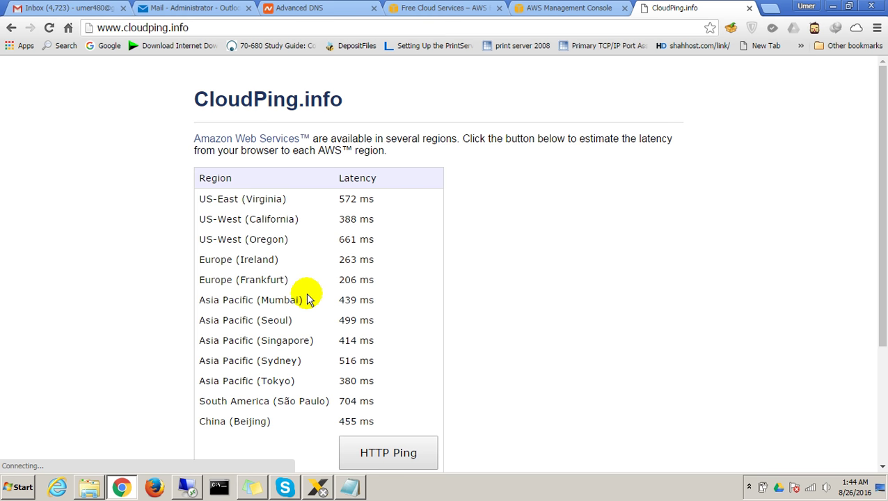
# Return to the AWS Management Console and switch the region to EU (Frankfurt).
pyautogui.click(459, 7)
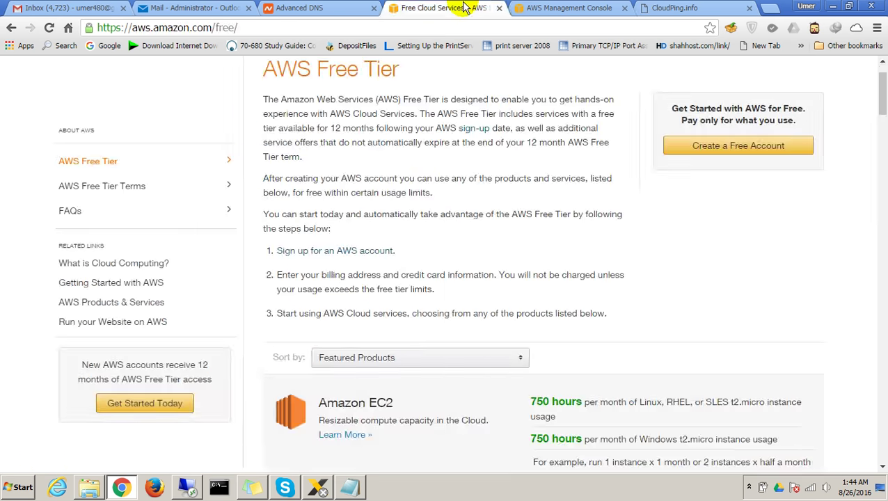
pyautogui.click(569, 7)
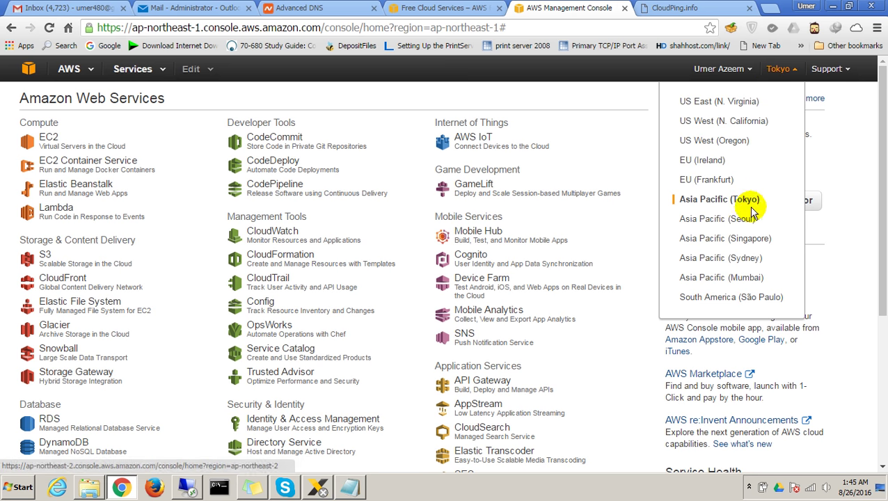
pyautogui.click(720, 200)
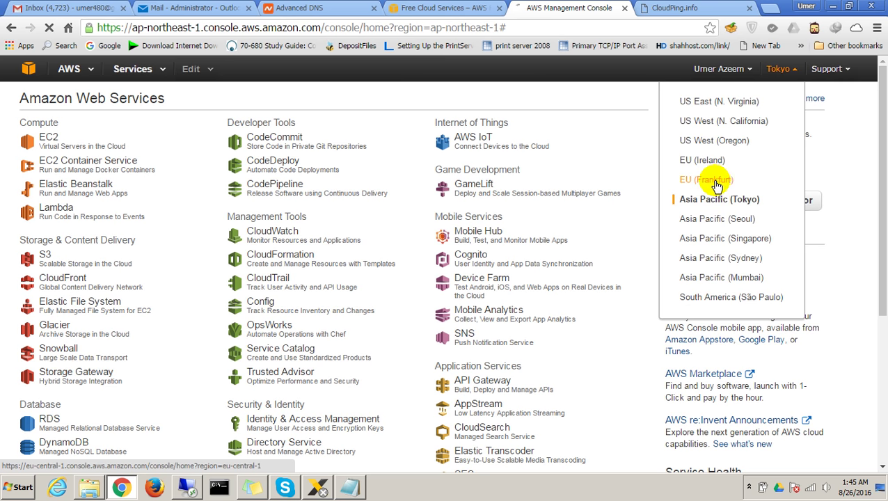
pyautogui.click(706, 180)
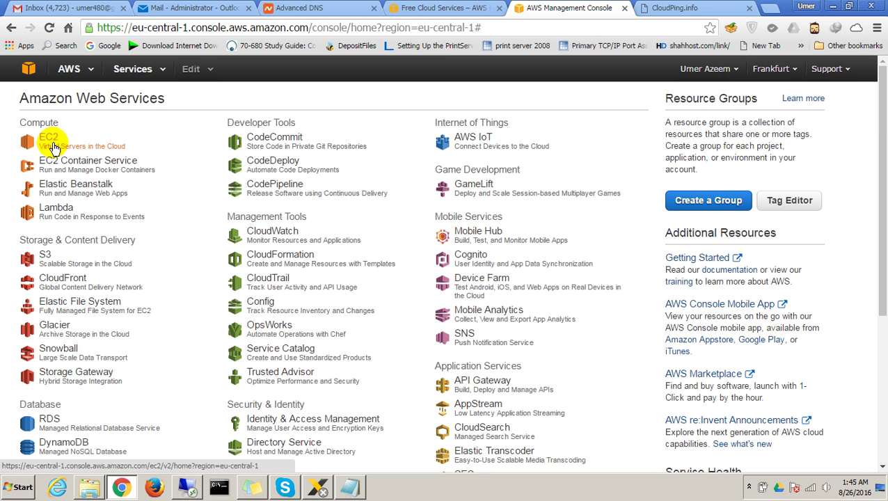
# Open the EC2 service and start launching a new instance.
pyautogui.click(54, 148)
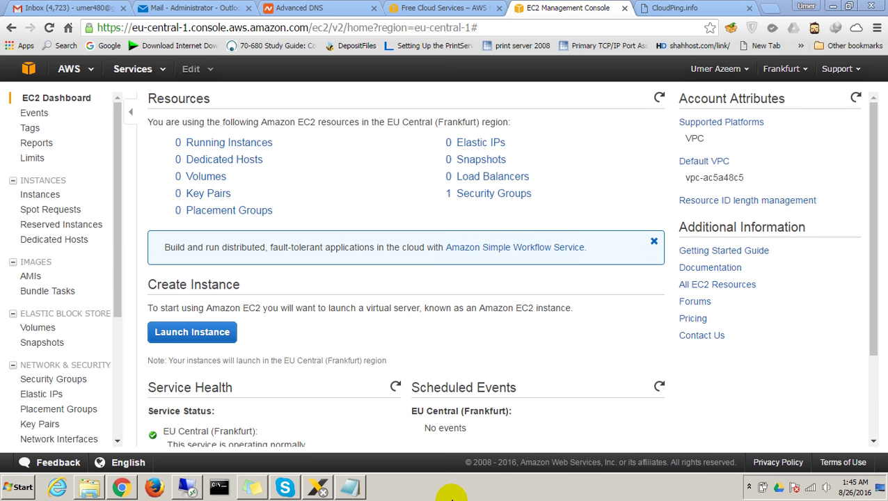
pyautogui.click(218, 334)
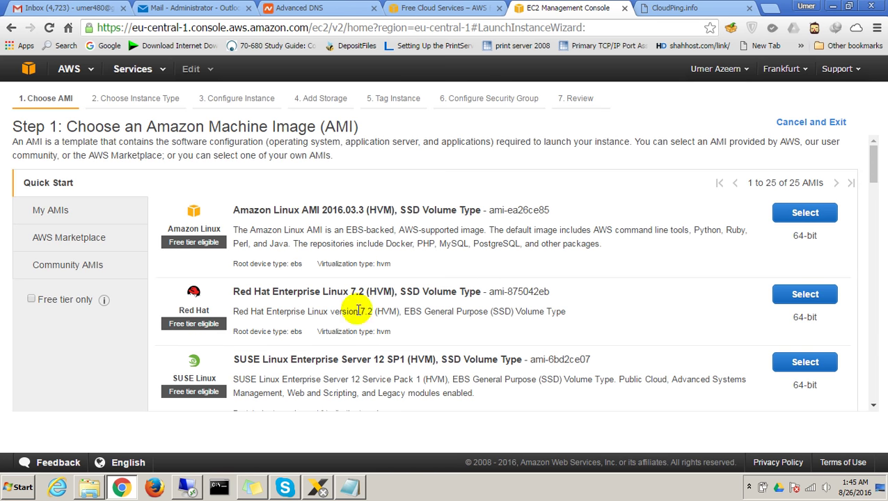
# Browse the Quick Start AMIs and limit the list to free tier only.
pyautogui.scroll(-4, 351, 290)
pyautogui.scroll(-5, 366, 278)
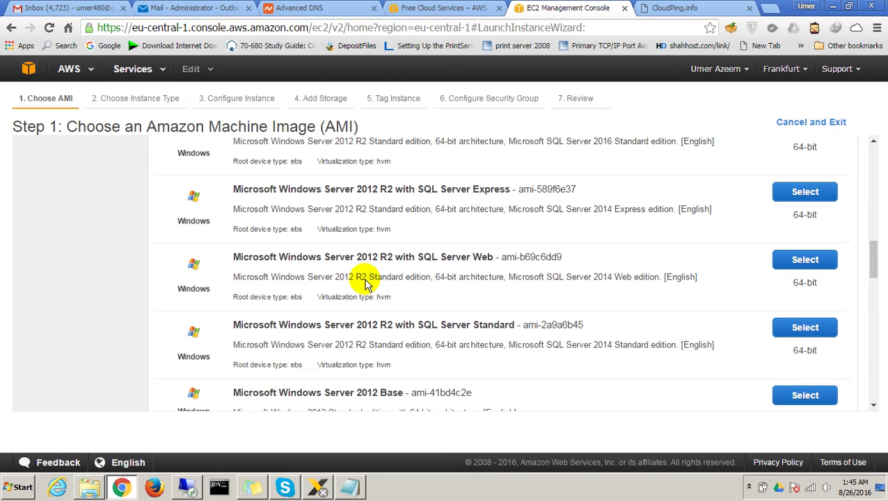
pyautogui.scroll(-5, 363, 275)
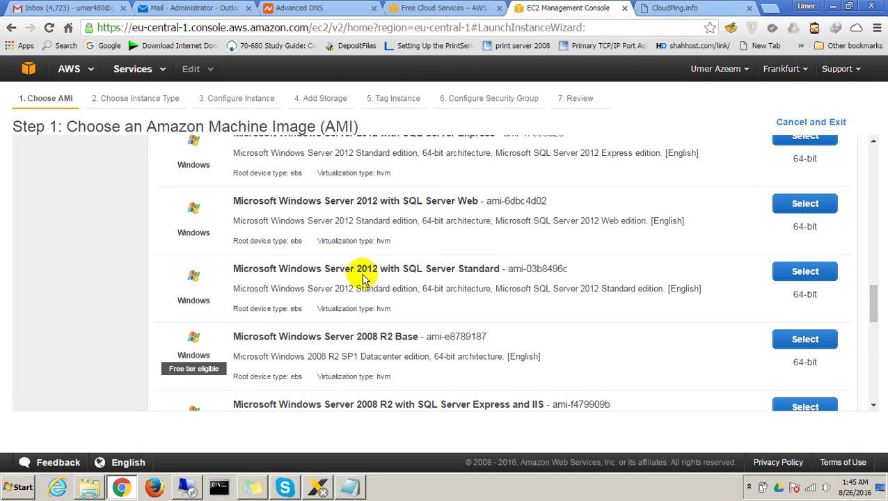
pyautogui.scroll(5, 362, 279)
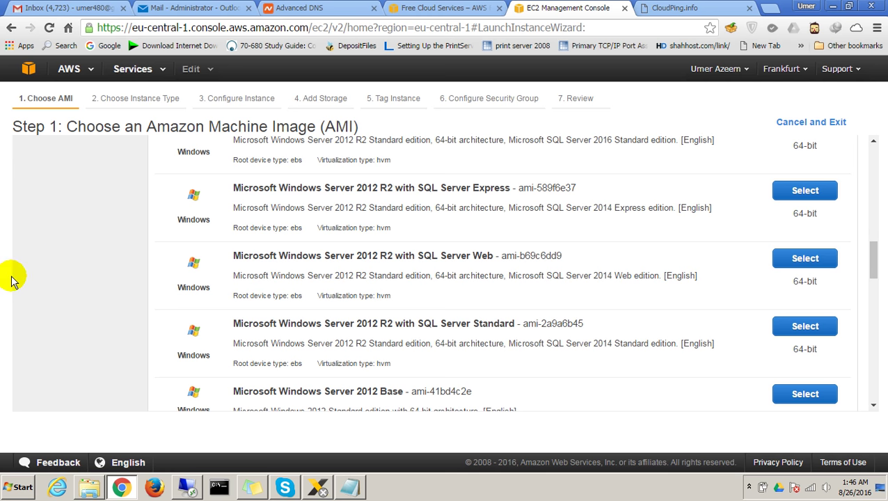
pyautogui.moveTo(873, 265); pyautogui.dragTo(876, 180)
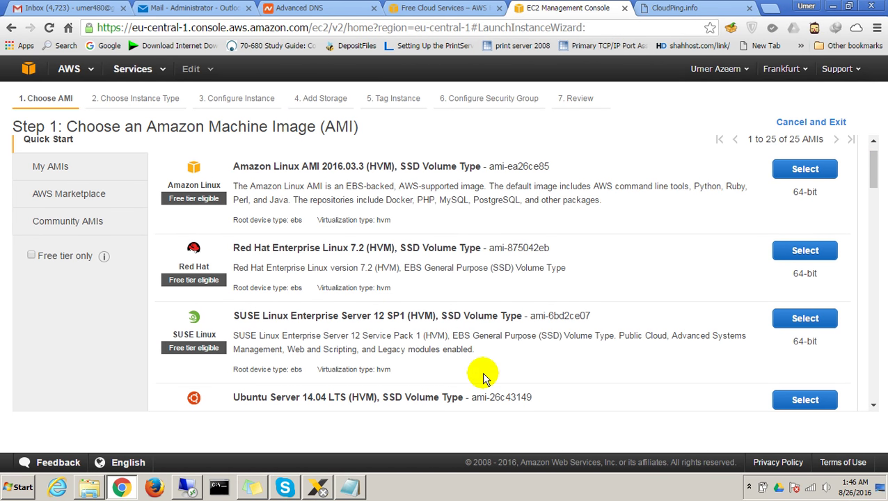
pyautogui.click(32, 257)
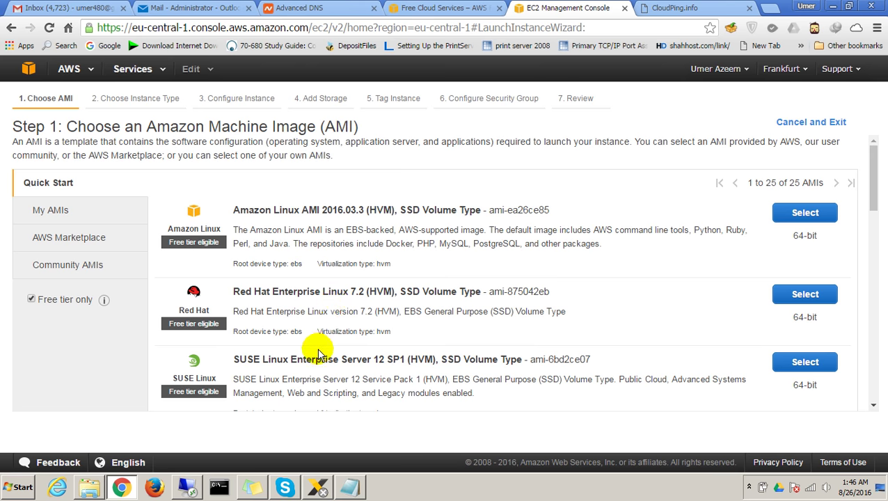
# Look through the free-tier AMIs, particularly the Microsoft Windows Server 2012 R2 Base and Windows Server 2012 Base images.
pyautogui.scroll(-2, 315, 348)
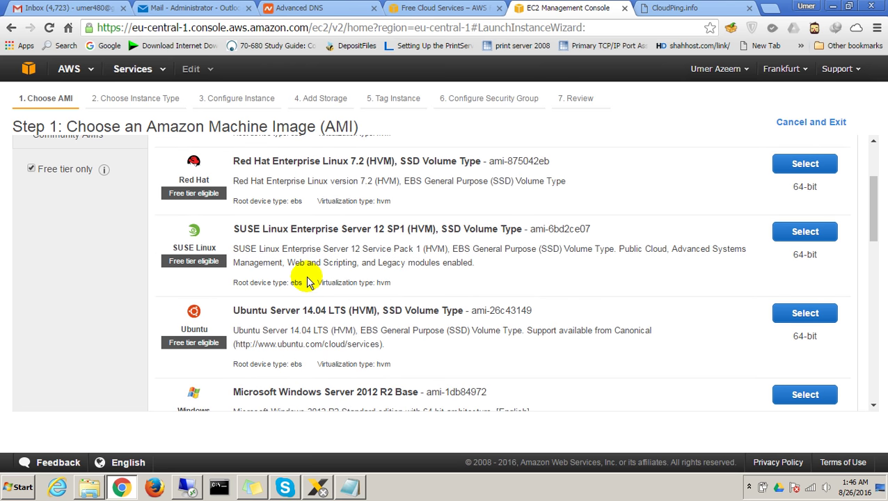
pyautogui.scroll(-2, 311, 263)
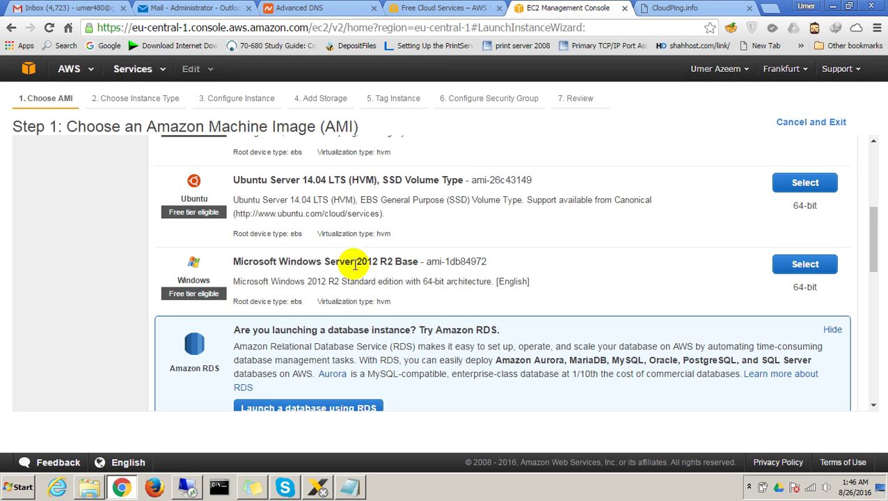
pyautogui.moveTo(395, 262); pyautogui.dragTo(412, 259)
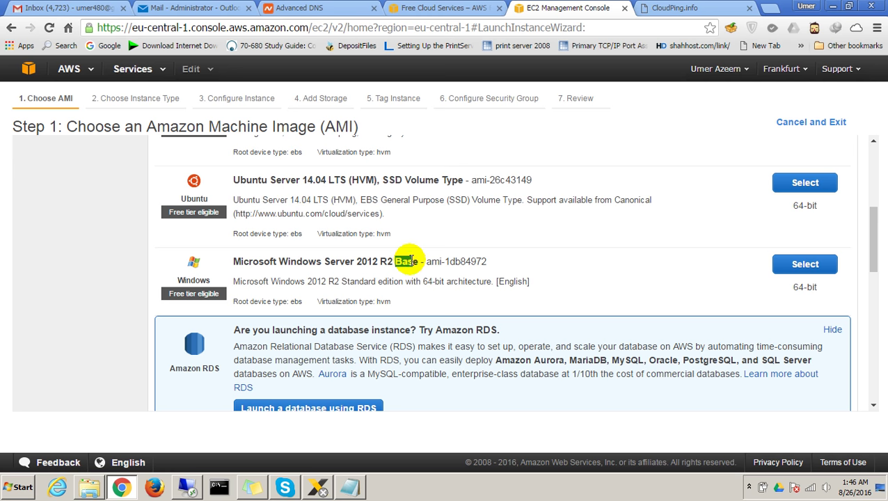
pyautogui.scroll(-1, 407, 259)
pyautogui.click(361, 197)
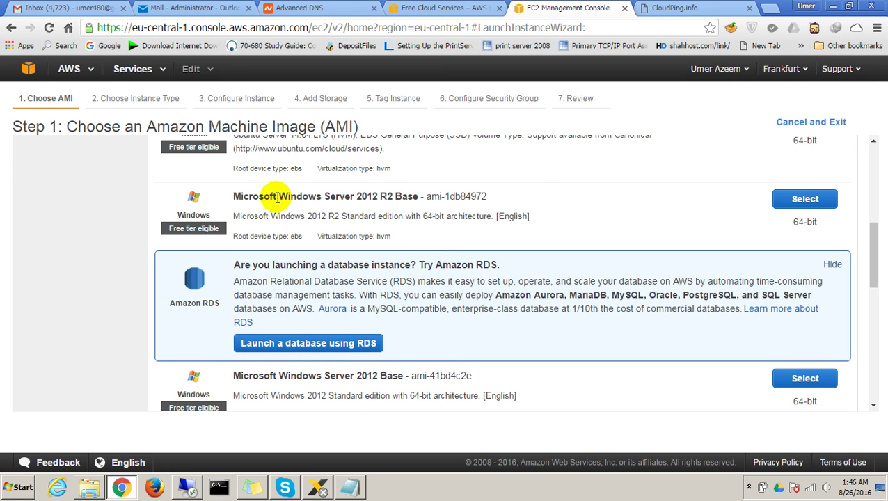
pyautogui.moveTo(238, 197); pyautogui.dragTo(371, 199)
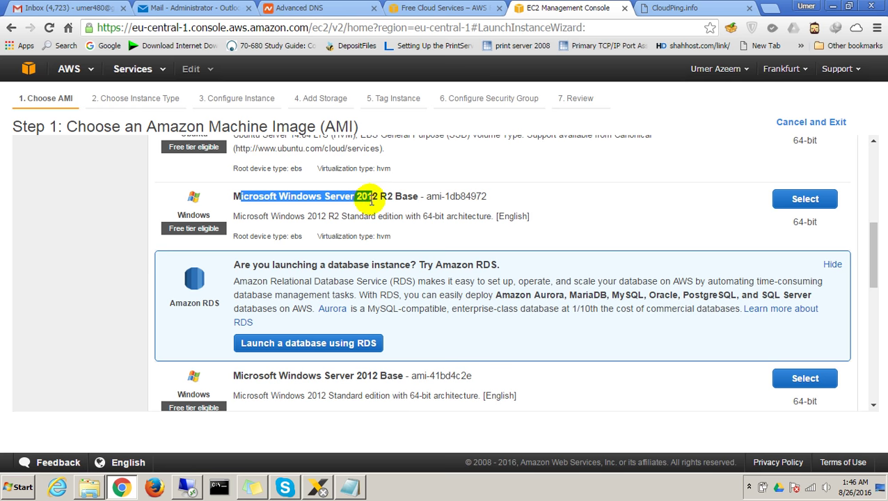
pyautogui.scroll(-2, 334, 381)
pyautogui.moveTo(374, 313); pyautogui.dragTo(395, 313)
pyautogui.scroll(2, 386, 306)
pyautogui.scroll(-5, 379, 316)
pyautogui.scroll(-2, 380, 317)
pyautogui.scroll(10, 348, 313)
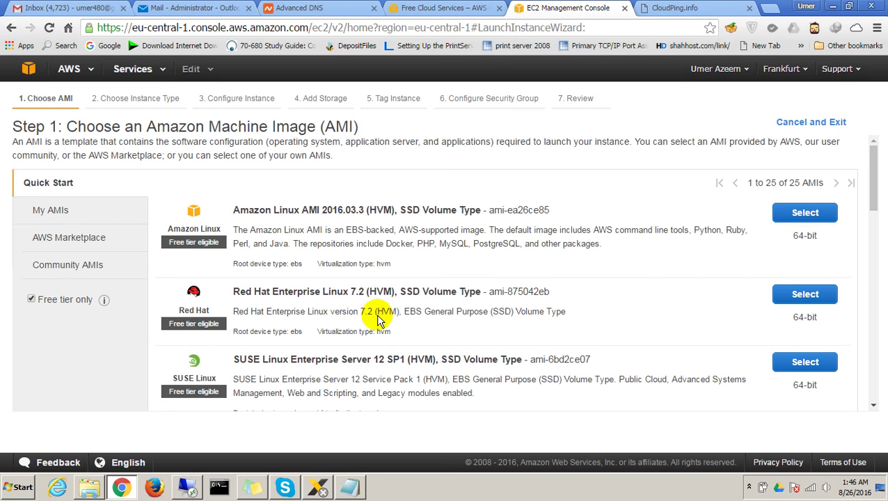
# Keep the free-tier filter on and choose the Microsoft Windows Server 2012 R2 Base AMI for the instance.
pyautogui.click(31, 298)
pyautogui.click(31, 298)
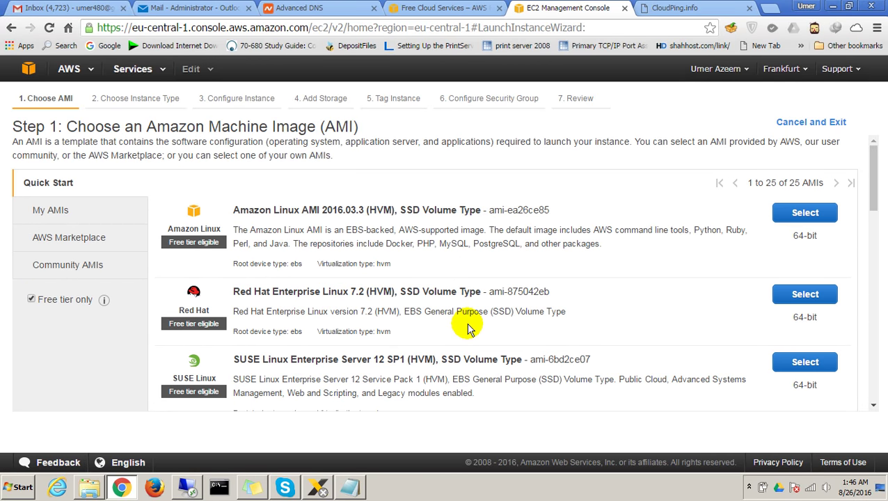
pyautogui.scroll(-10, 446, 329)
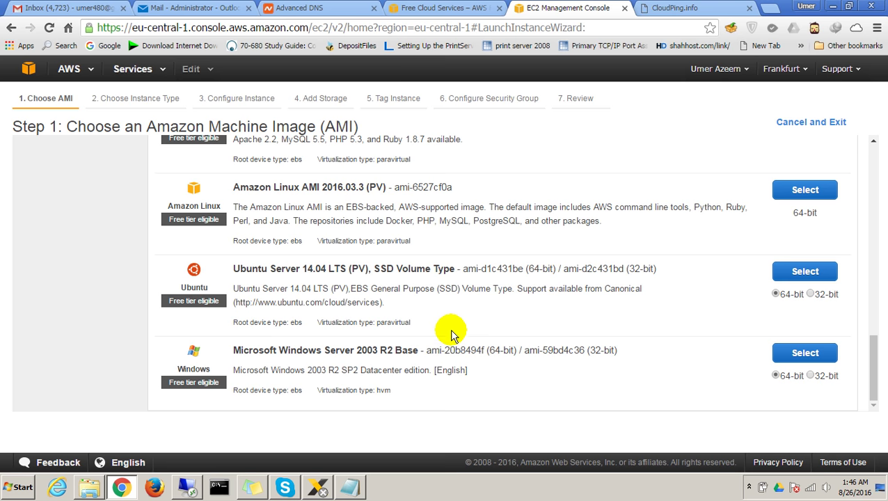
pyautogui.scroll(4, 565, 311)
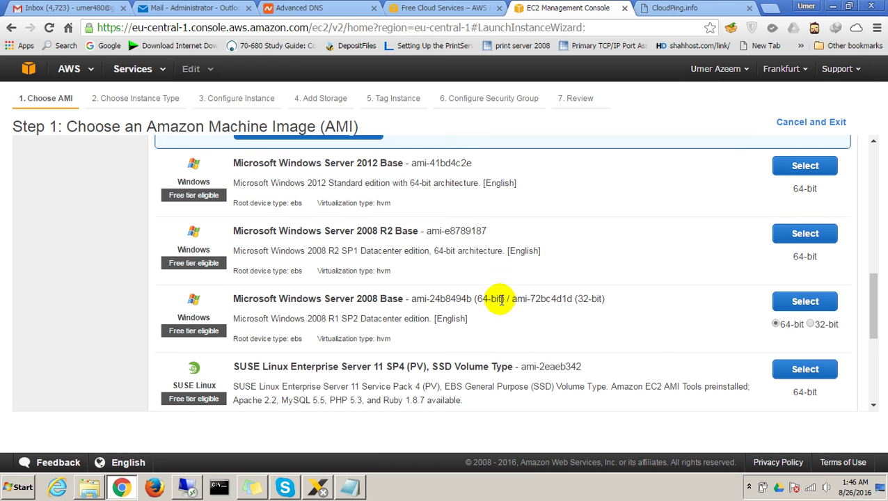
pyautogui.scroll(2, 417, 299)
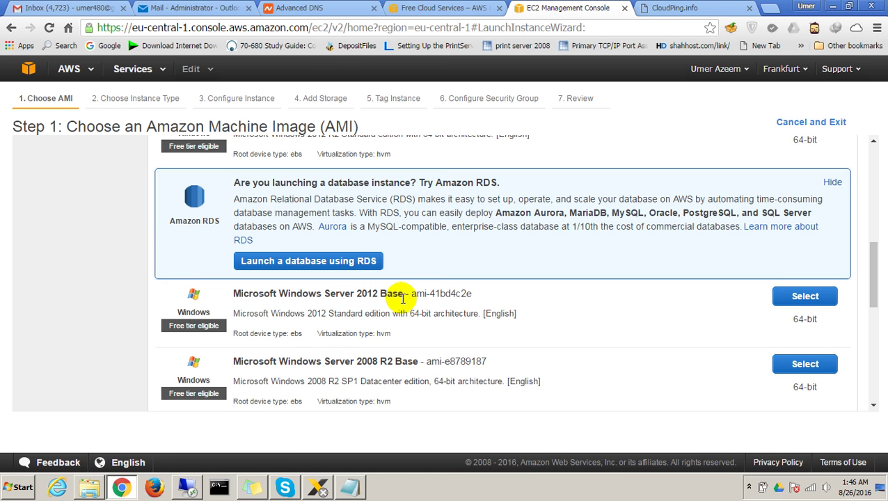
pyautogui.scroll(2, 401, 299)
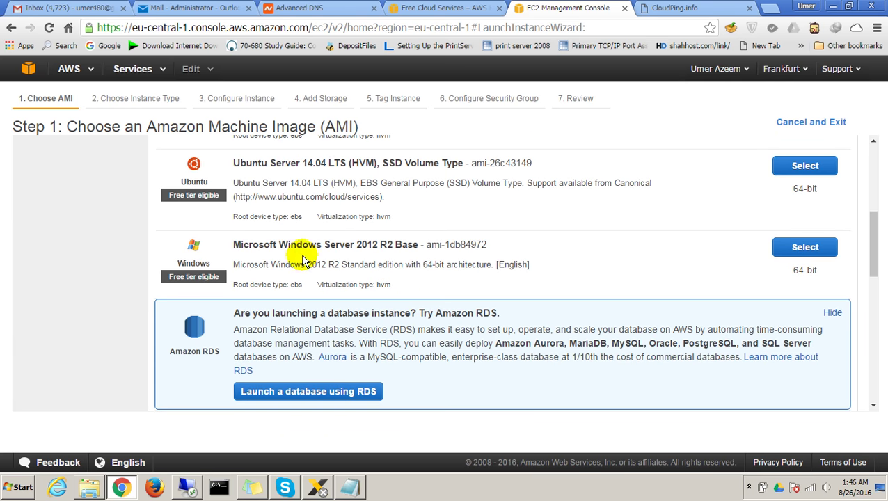
pyautogui.moveTo(239, 245); pyautogui.dragTo(347, 249)
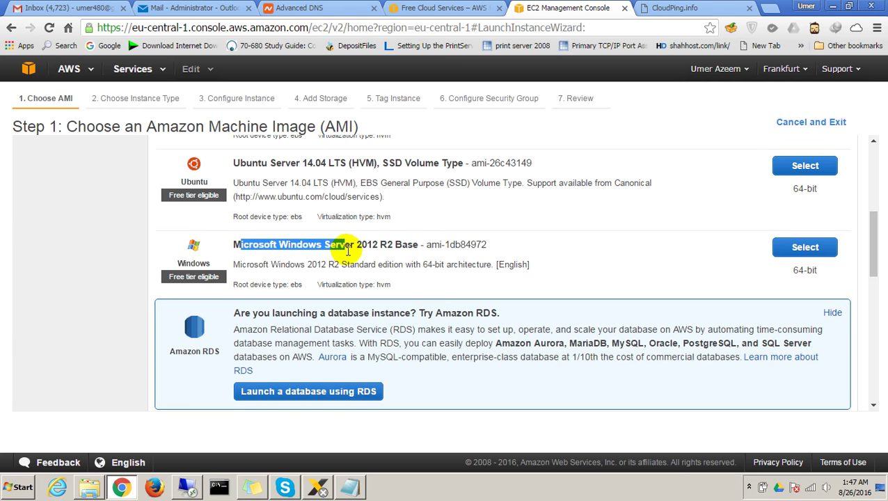
pyautogui.click(813, 250)
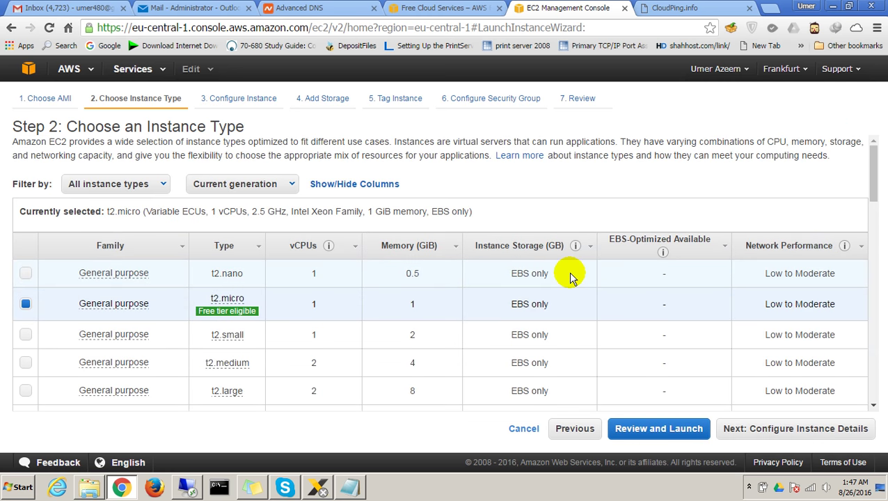
# Check the free-tier terms of the t2.micro instance type, keep it selected and continue to the instance details.
pyautogui.scroll(-1, 612, 313)
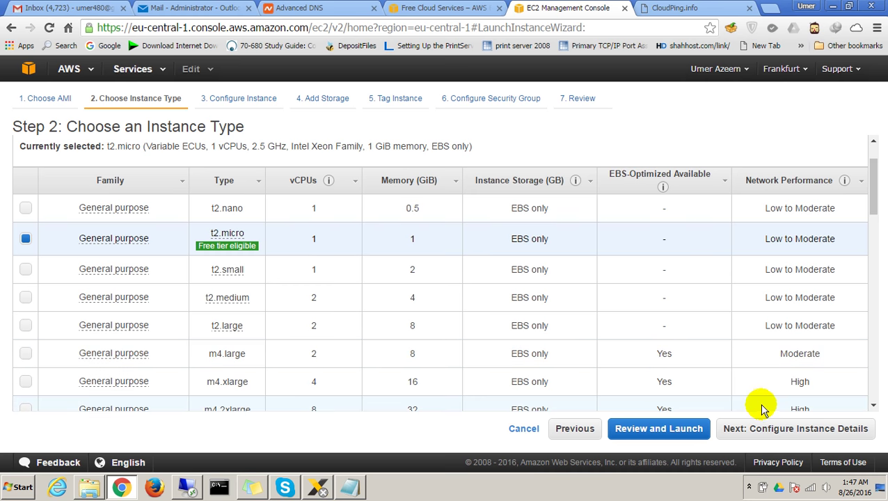
pyautogui.moveTo(222, 251)
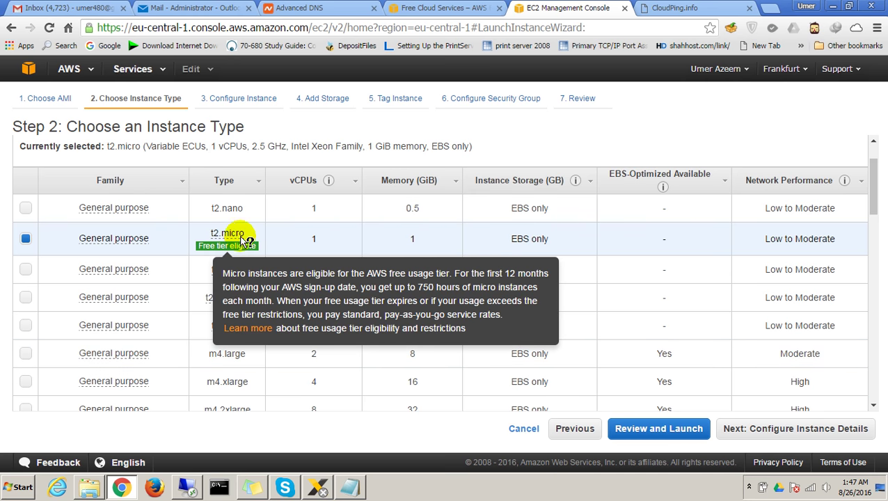
pyautogui.moveTo(240, 238)
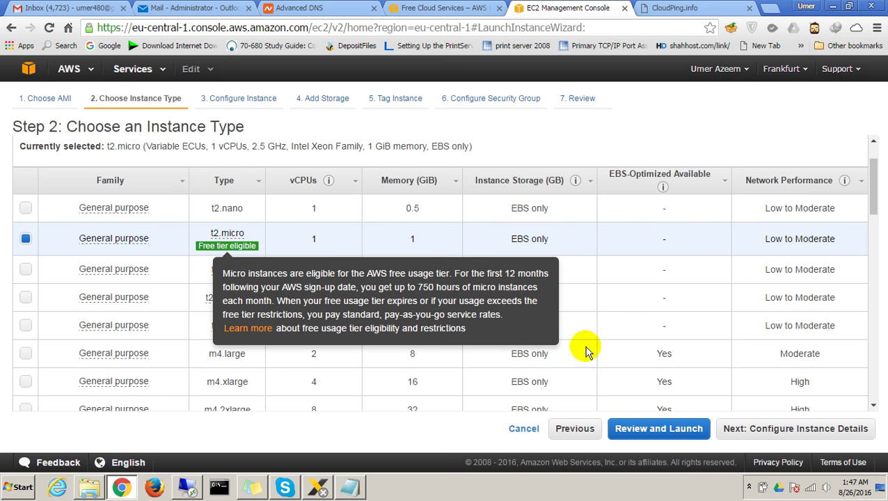
pyautogui.click(720, 444)
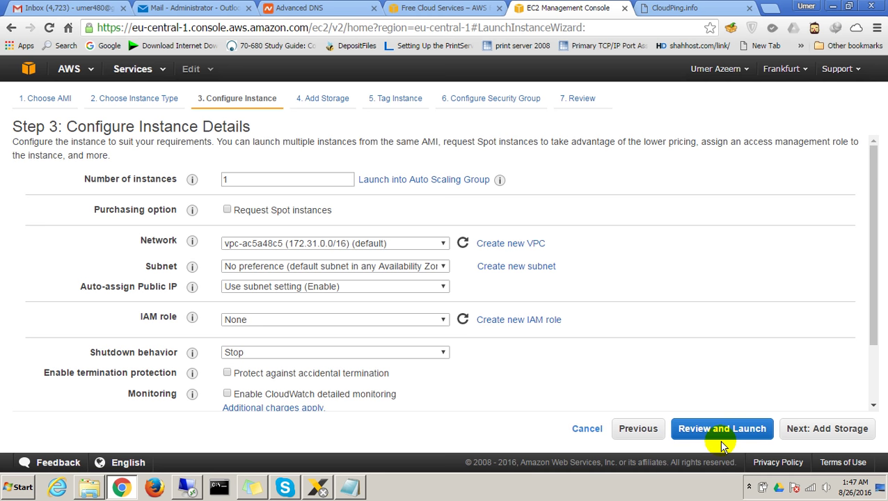
# Accept the default instance details, storage and tag settings and continue to the security group configuration.
pyautogui.click(797, 435)
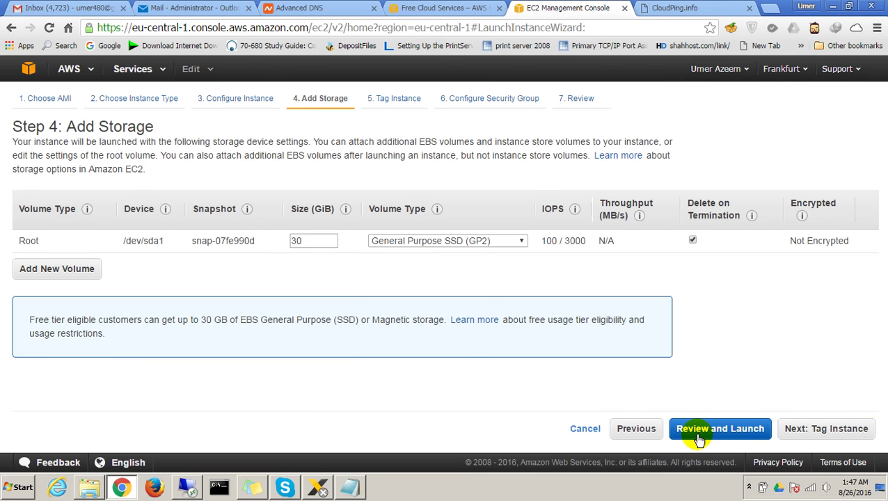
pyautogui.click(805, 439)
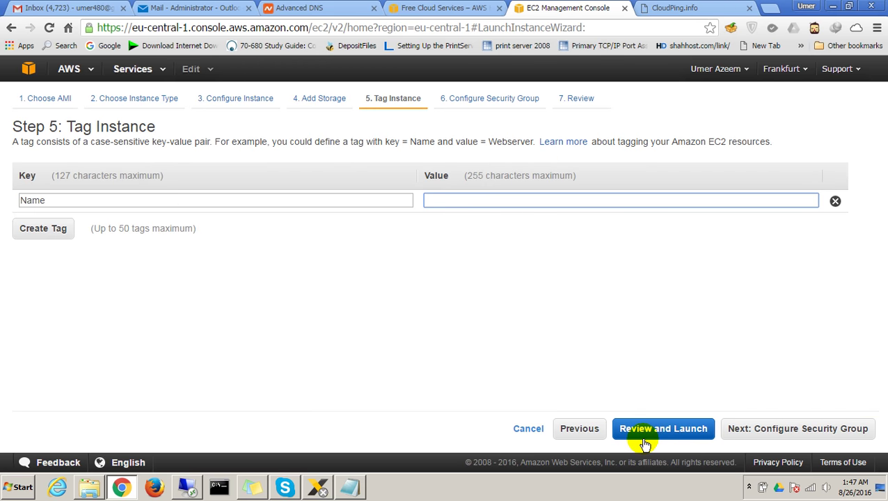
pyautogui.click(750, 431)
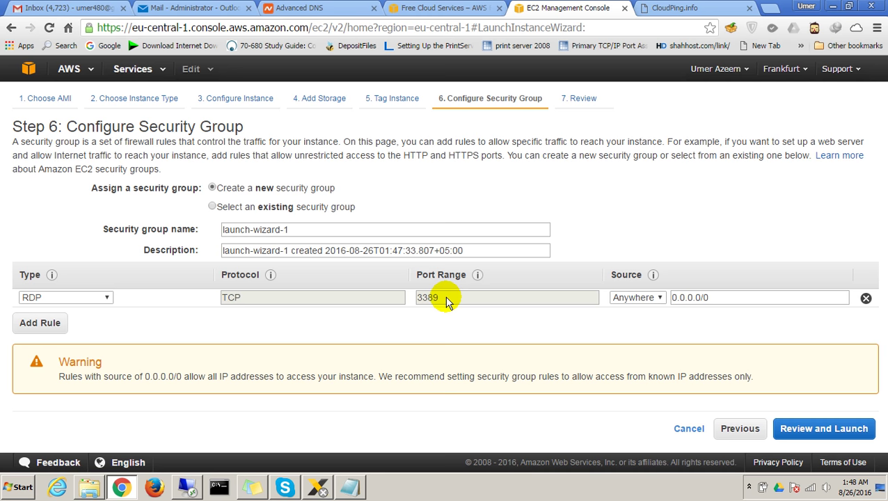
# Check the port range and source of the RDP rule, keep the new security group as it is and continue to the launch review.
pyautogui.moveTo(724, 299); pyautogui.dragTo(657, 301)
pyautogui.click(713, 299)
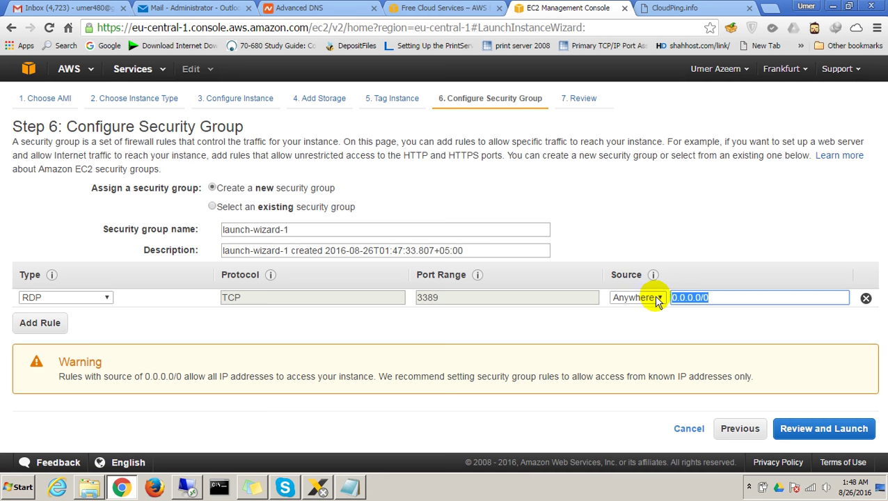
pyautogui.click(426, 297)
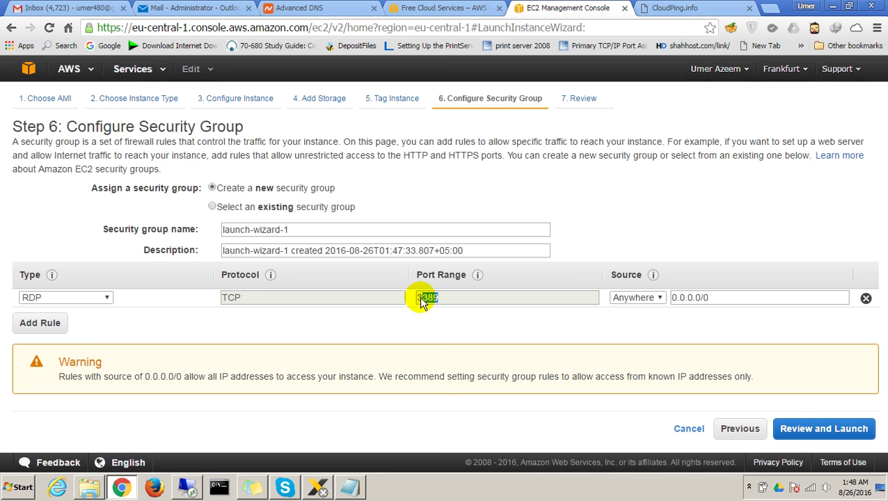
pyautogui.moveTo(744, 298); pyautogui.dragTo(630, 297)
pyautogui.click(707, 317)
pyautogui.moveTo(717, 299)
pyautogui.mouseDown()
pyautogui.moveTo(645, 300)
pyautogui.moveTo(704, 304)
pyautogui.mouseUp()
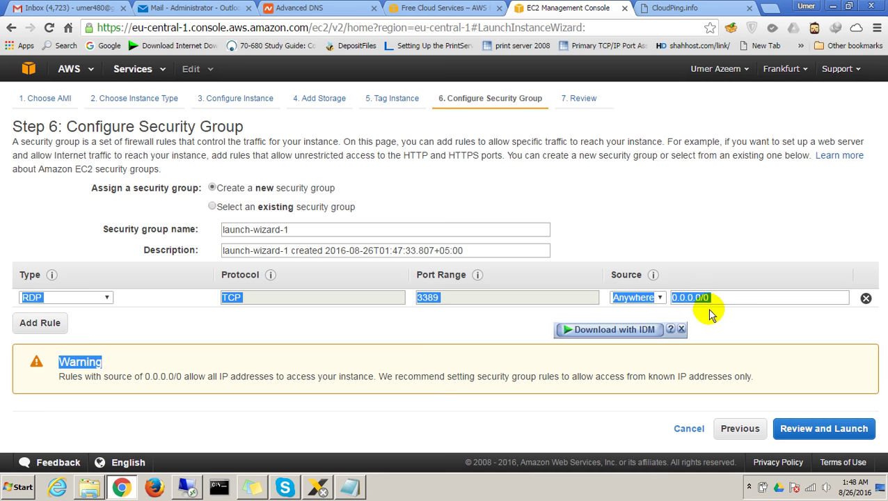
pyautogui.click(725, 299)
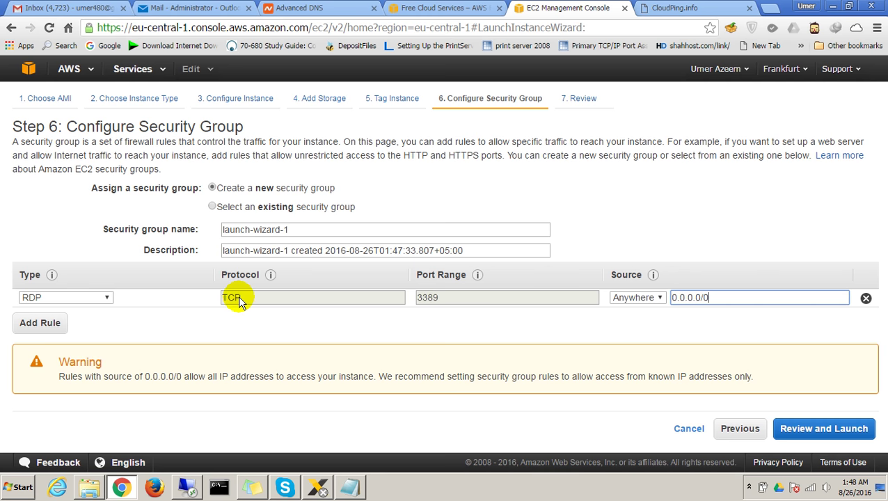
pyautogui.click(812, 437)
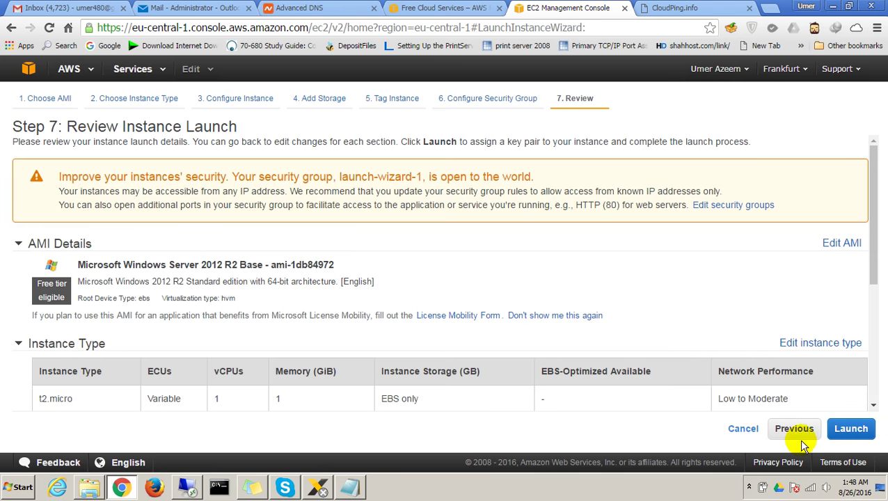
# Start the instance launch and examine the key pair options and the list of existing key pairs.
pyautogui.click(844, 435)
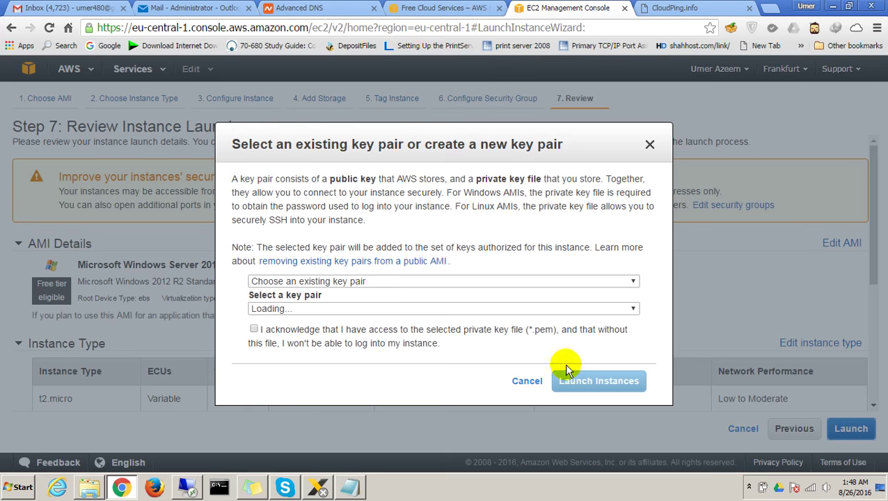
pyautogui.click(651, 146)
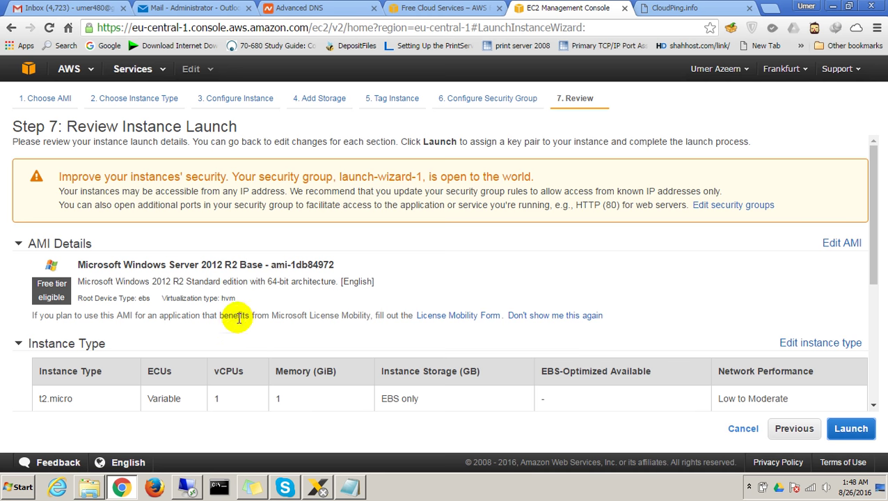
pyautogui.click(839, 426)
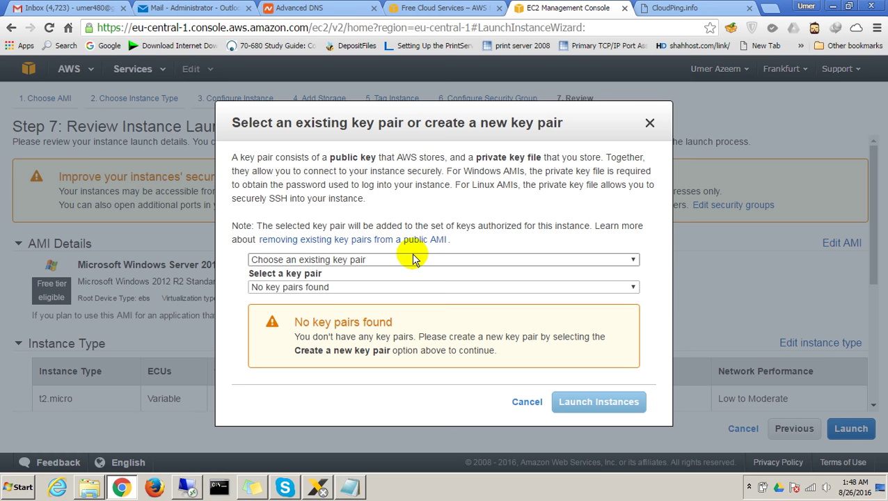
pyautogui.click(413, 259)
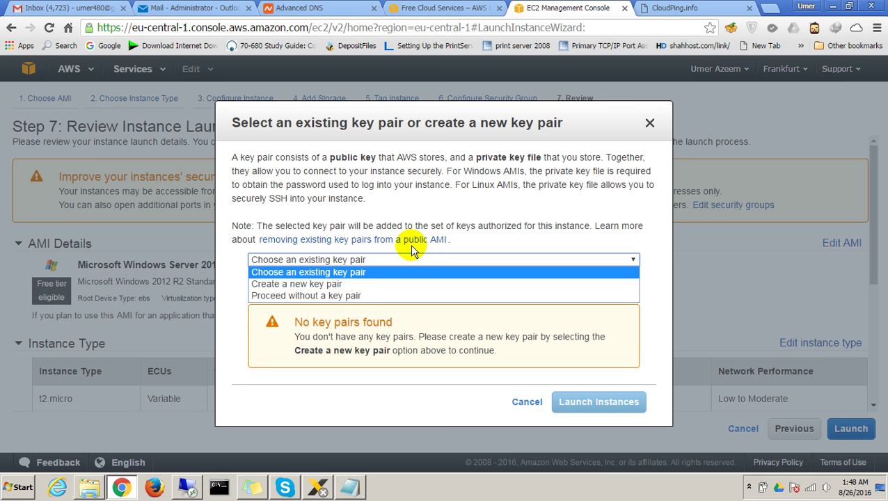
pyautogui.click(355, 275)
pyautogui.click(399, 287)
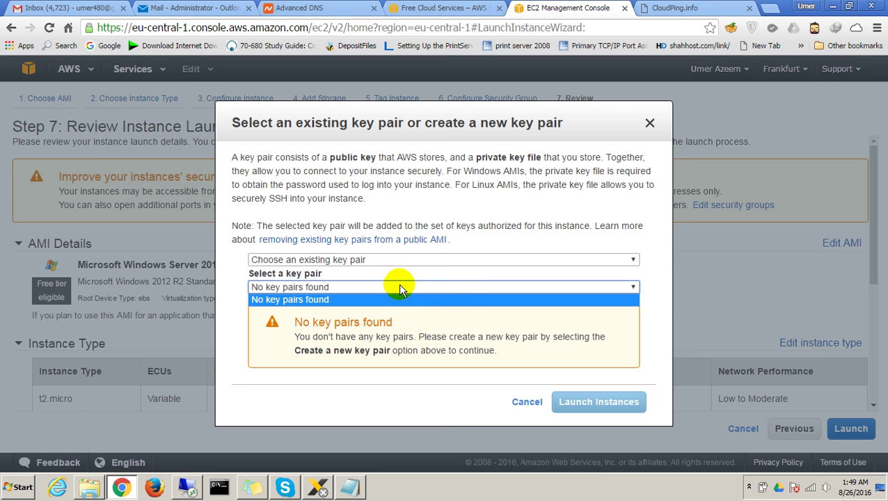
pyautogui.click(400, 288)
# Create a new key pair named with the account owner's first name and download its private key file.
pyautogui.click(389, 262)
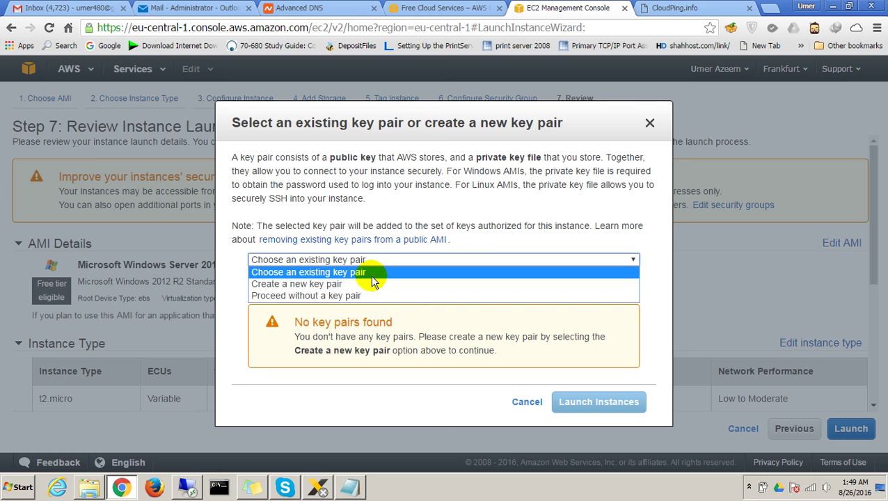
pyautogui.click(346, 285)
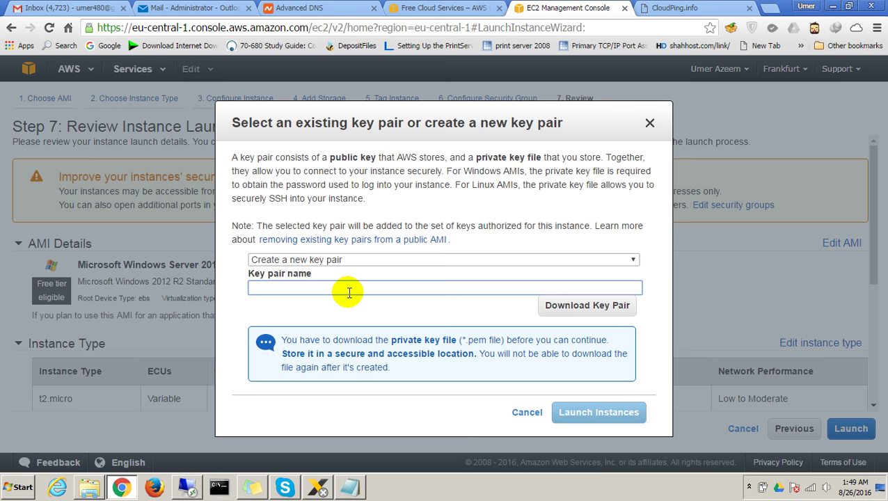
pyautogui.write('umer')
pyautogui.click(604, 308)
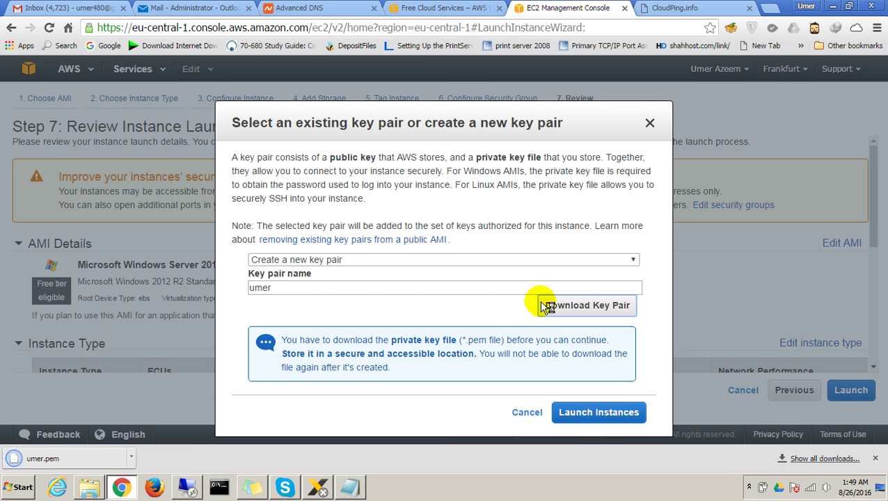
pyautogui.moveTo(90, 484)
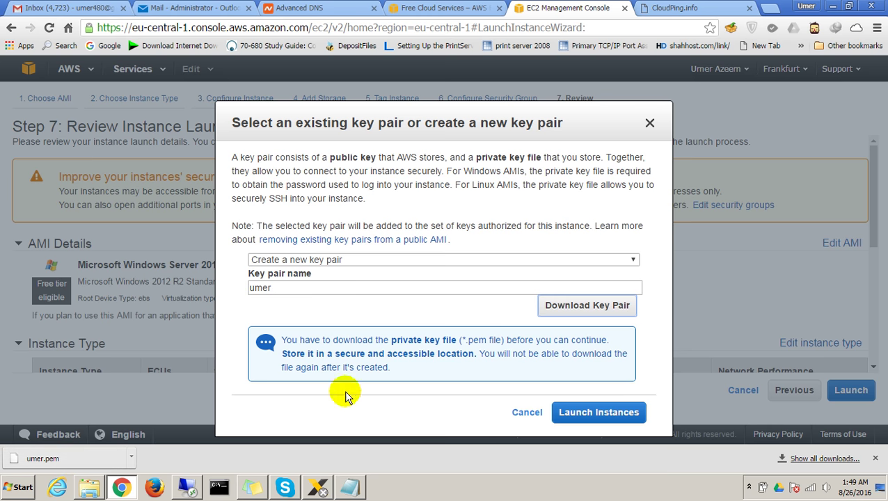
# Launch the instance with the new key pair, then view it in the instances list and dismiss the notification.
pyautogui.click(593, 416)
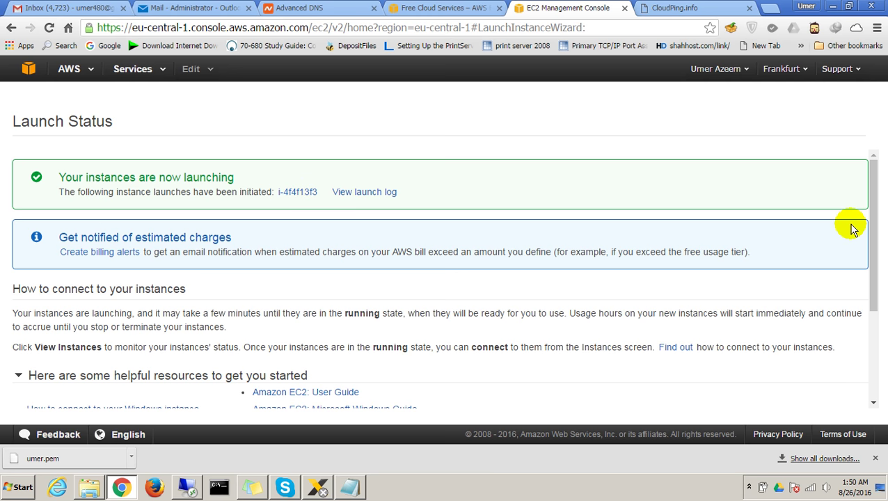
pyautogui.moveTo(869, 235); pyautogui.dragTo(883, 385)
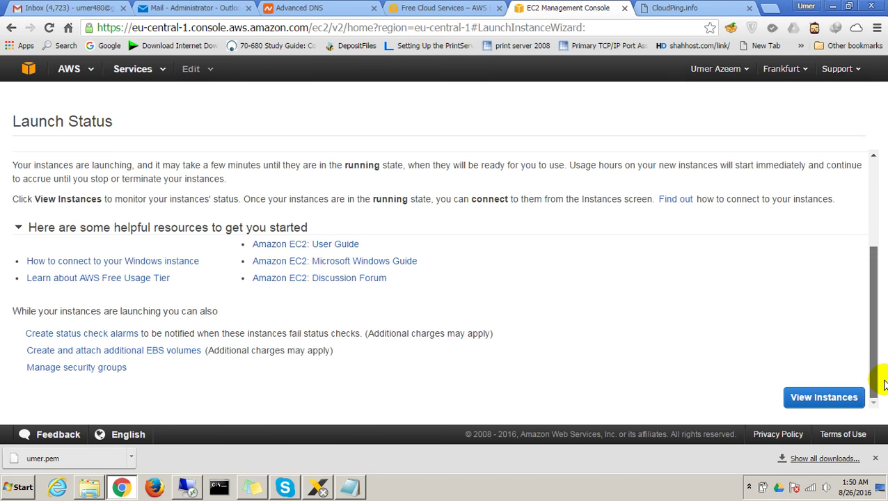
pyautogui.click(836, 403)
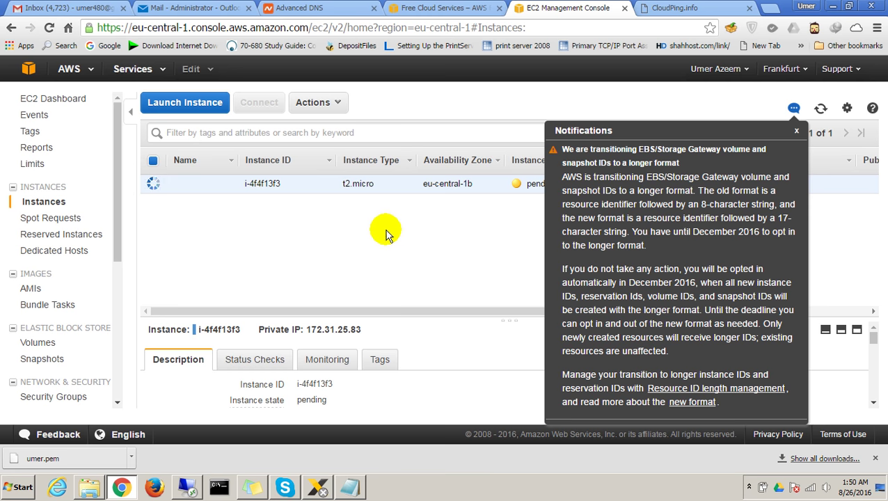
pyautogui.click(797, 131)
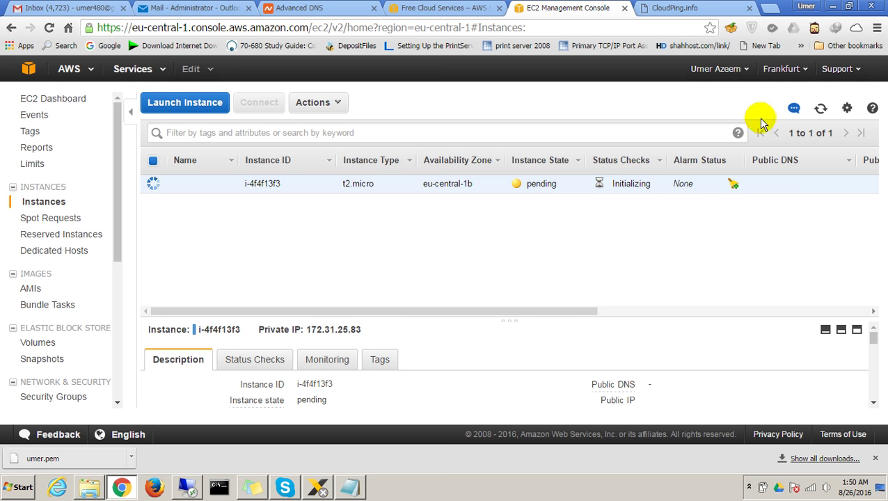
# Refresh the instances list and copy the new instance's public IP address.
pyautogui.click(821, 108)
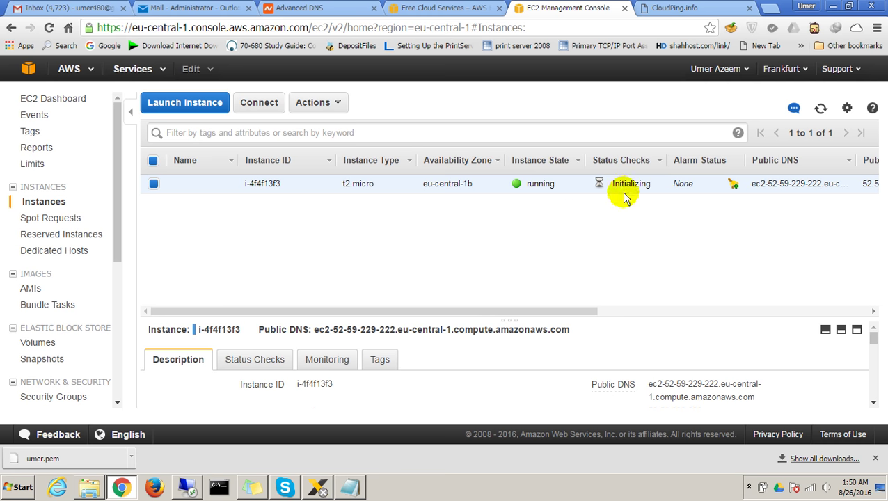
pyautogui.click(820, 110)
pyautogui.moveTo(565, 311); pyautogui.dragTo(681, 310)
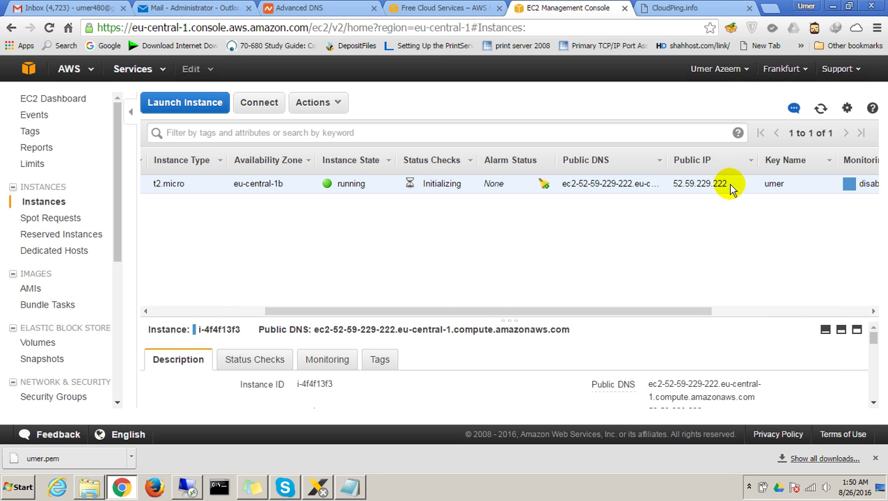
pyautogui.moveTo(728, 183); pyautogui.dragTo(675, 186)
pyautogui.hotkey('ctrl', 'c')
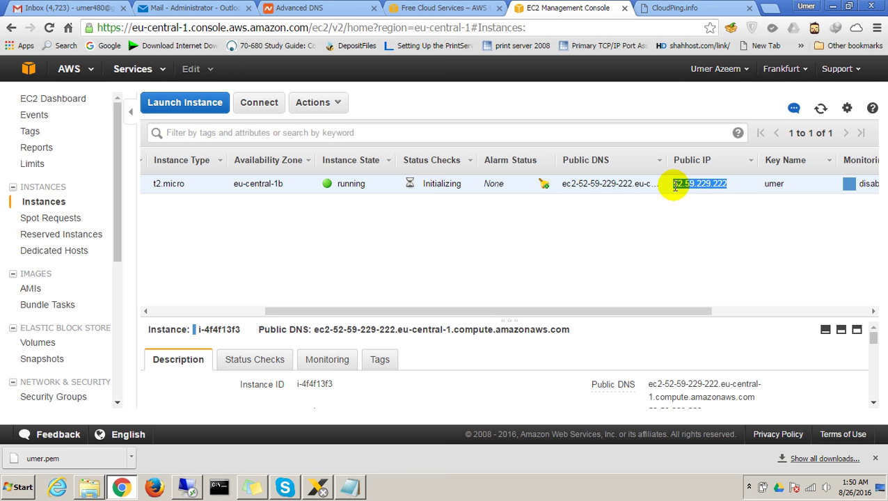
# Switch to Command Prompt and ping the instance's public IP 52.59.229.222 continuously with the -t option.
pyautogui.click(219, 487)
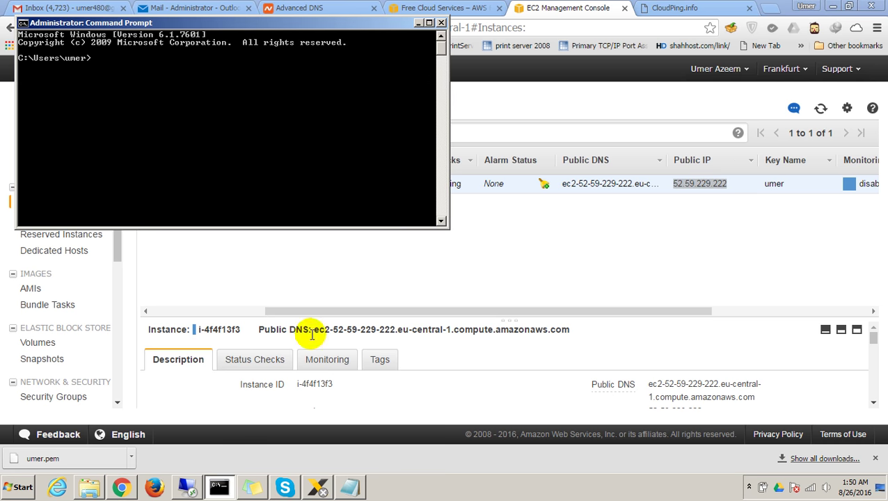
pyautogui.write('ping')
pyautogui.rightClick(398, 200)
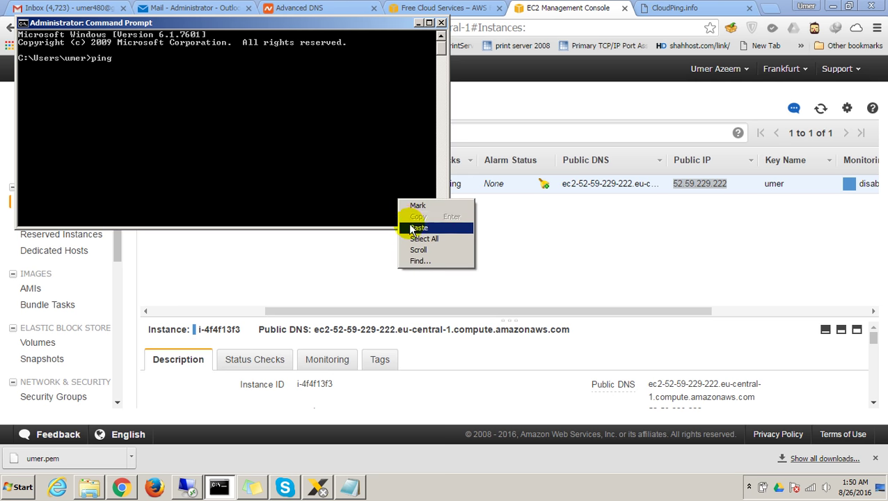
pyautogui.click(413, 229)
pyautogui.write('-t')
pyautogui.press('Return')
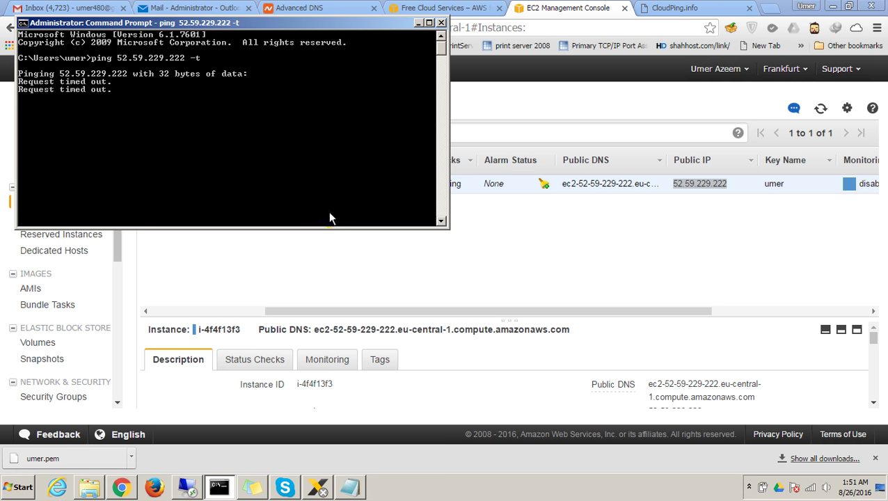
# Return to the EC2 console in Chrome, check the instance's connection user name and try to get its Windows password.
pyautogui.click(807, 164)
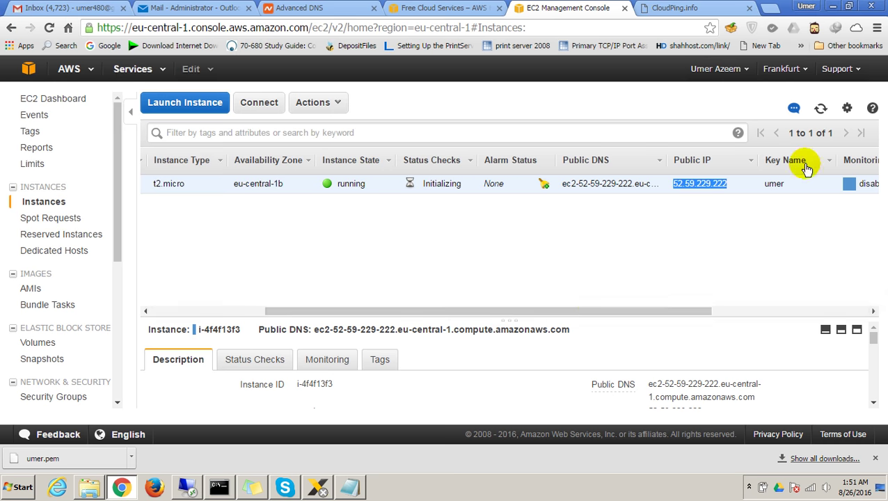
pyautogui.click(820, 112)
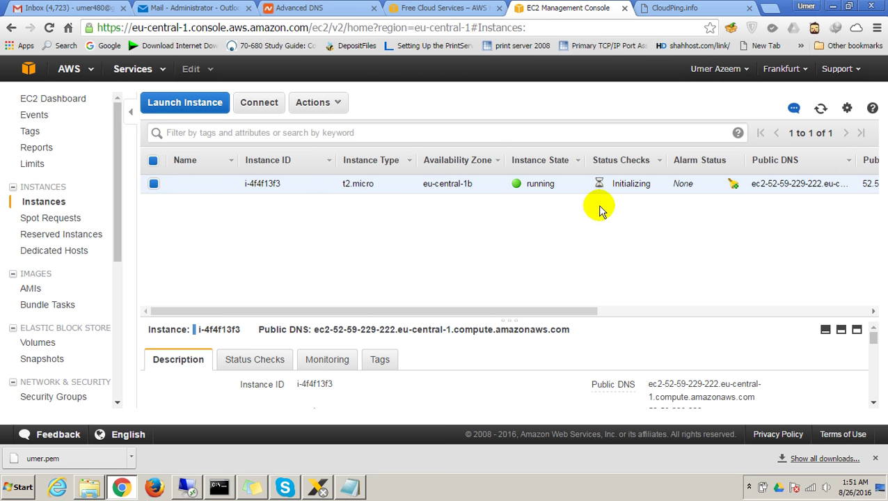
pyautogui.rightClick(453, 193)
pyautogui.click(467, 186)
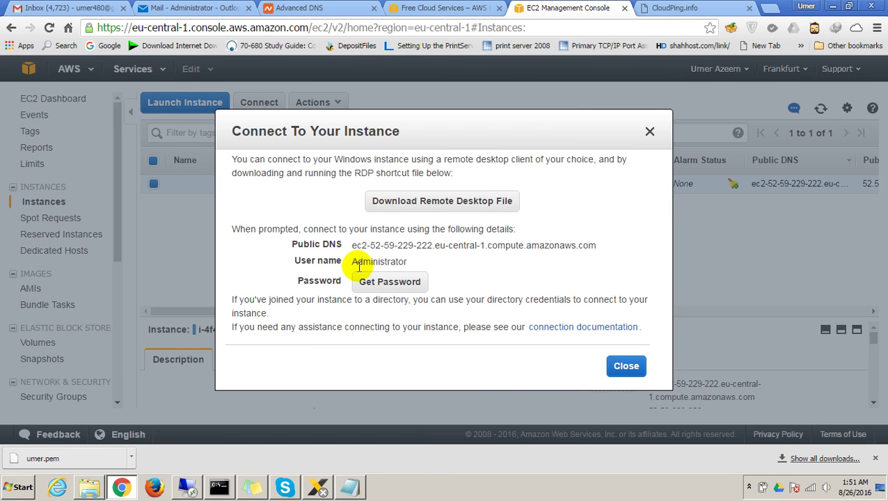
pyautogui.moveTo(354, 261); pyautogui.dragTo(401, 265)
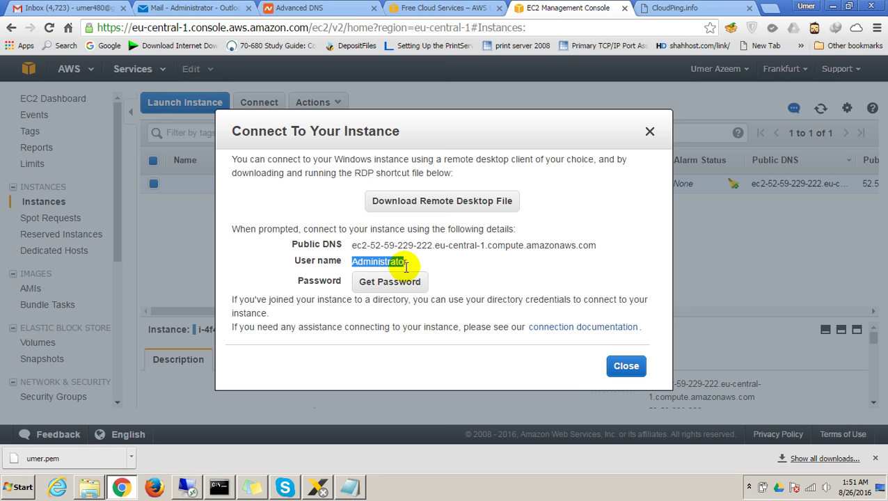
pyautogui.click(417, 266)
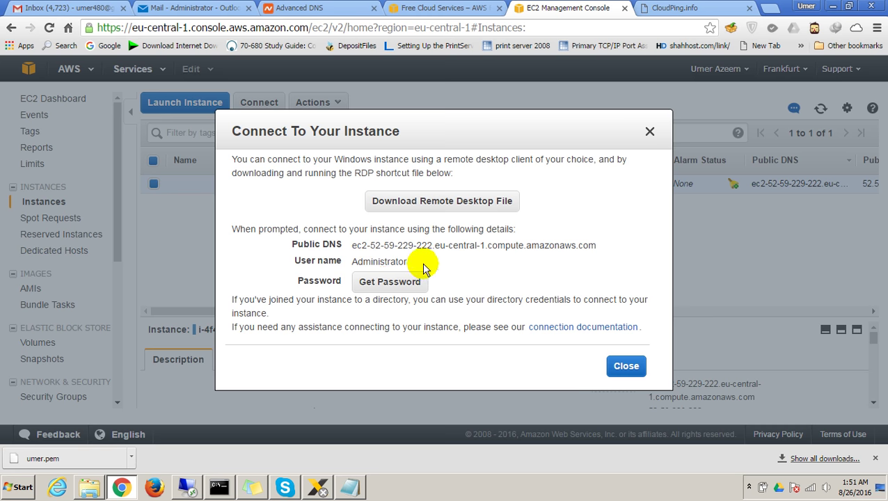
pyautogui.click(388, 285)
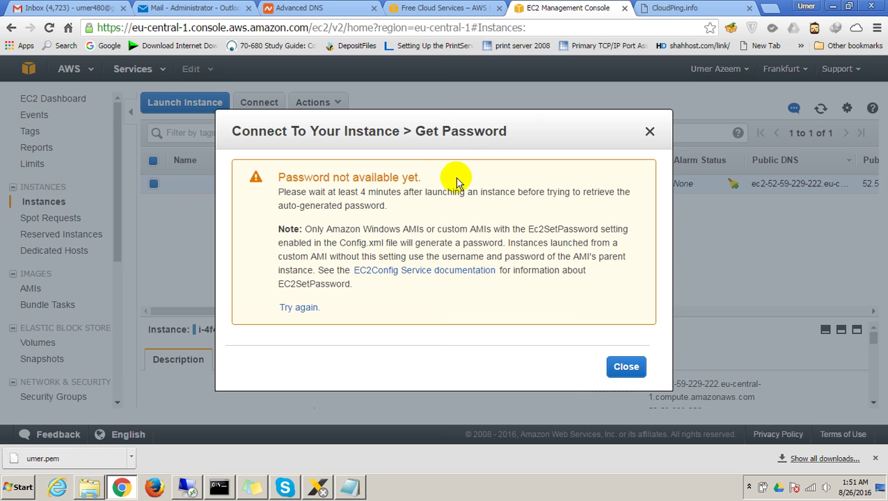
pyautogui.click(616, 380)
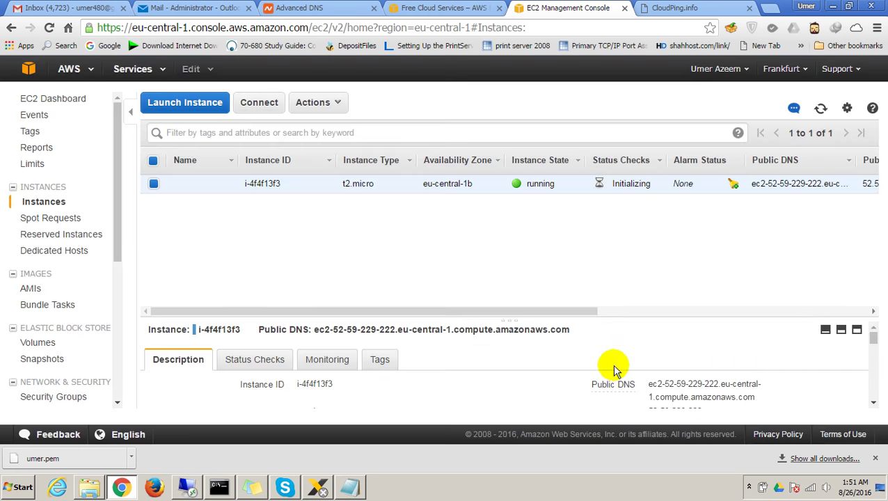
pyautogui.click(821, 115)
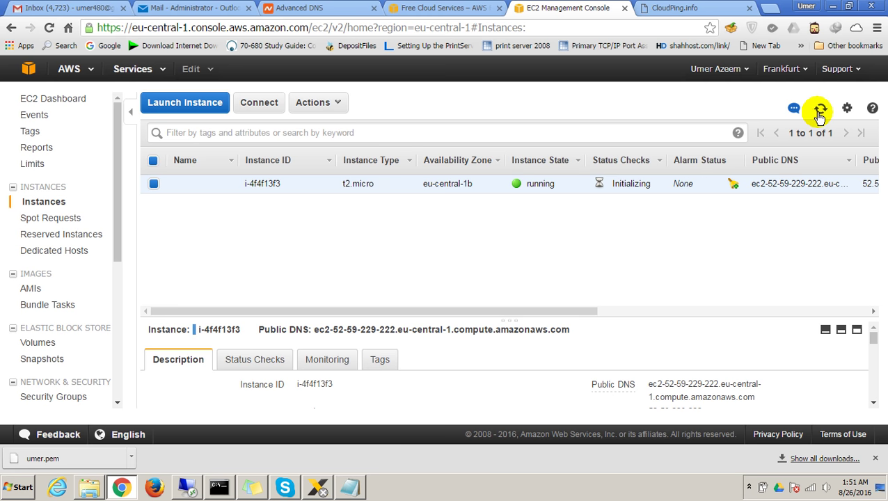
pyautogui.click(747, 487)
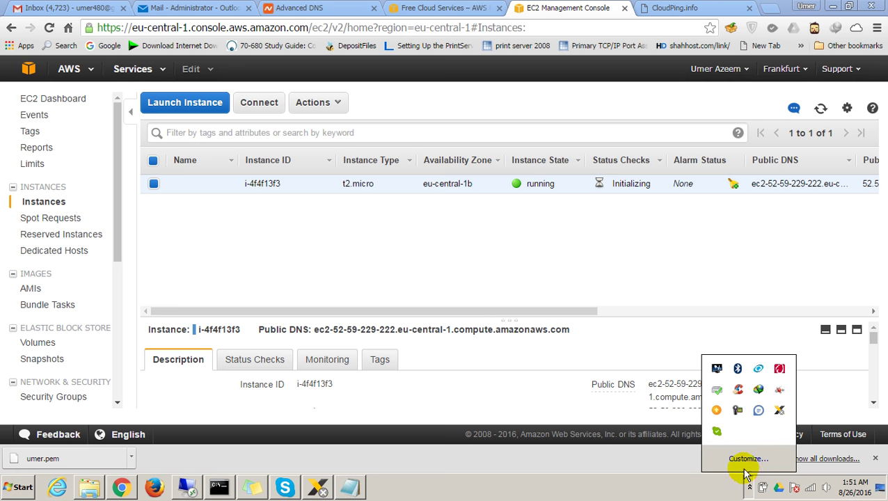
pyautogui.click(738, 410)
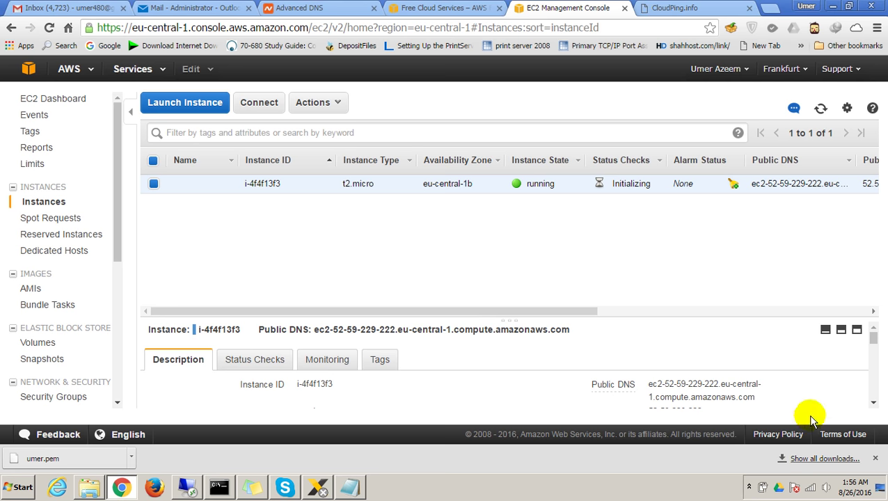
# Open the instance's connection details and request its Windows password.
pyautogui.rightClick(453, 179)
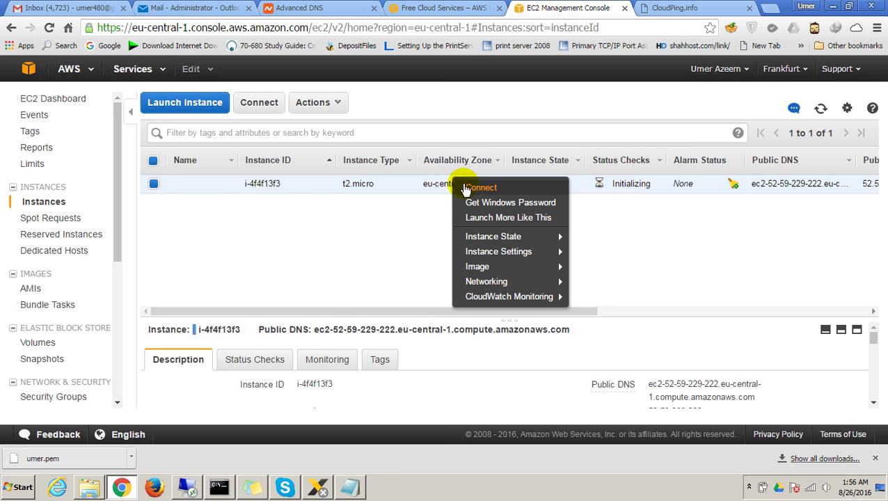
pyautogui.click(470, 188)
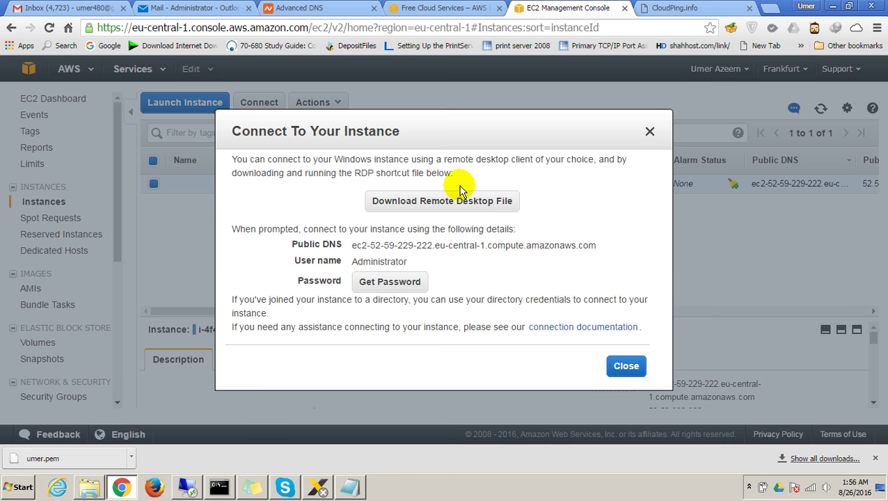
pyautogui.click(388, 282)
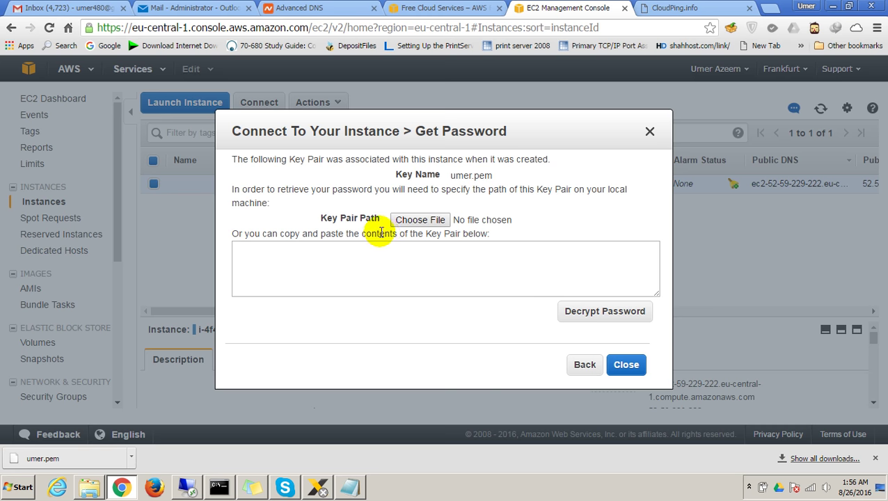
# Show the downloaded .pem key file in its folder and copy it to the desktop.
pyautogui.rightClick(101, 456)
pyautogui.click(148, 420)
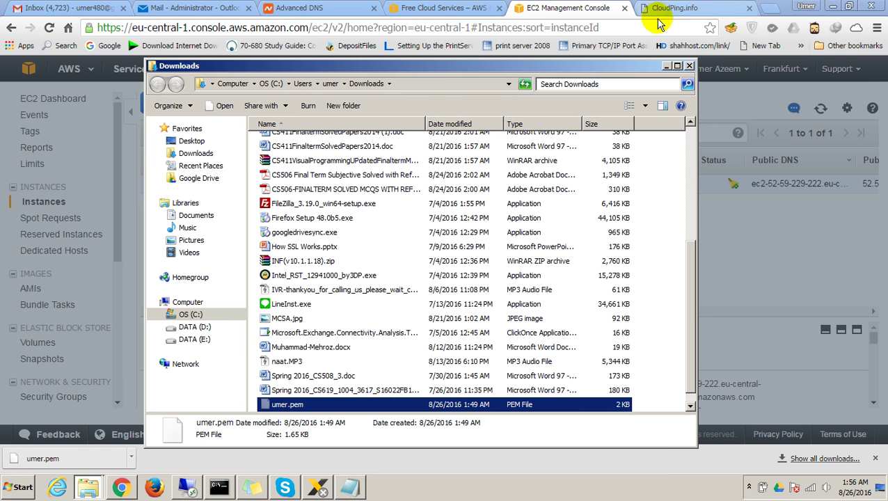
pyautogui.click(664, 66)
pyautogui.click(880, 490)
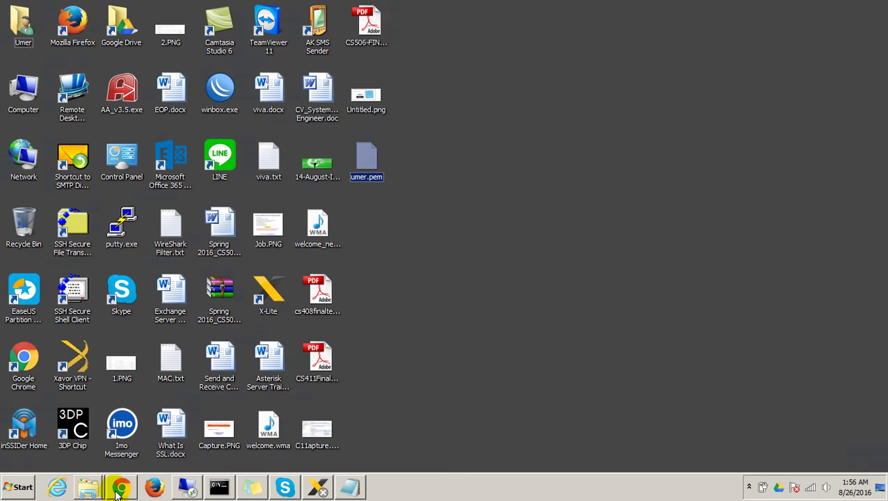
# Return to the EC2 console in Chrome, load umer.pem from the desktop as the key pair and decrypt the Windows password.
pyautogui.click(118, 490)
pyautogui.click(416, 220)
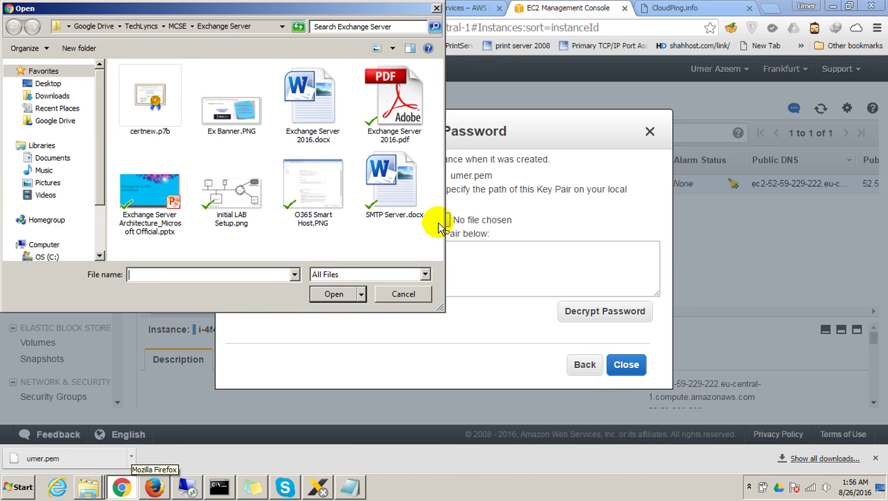
pyautogui.click(54, 83)
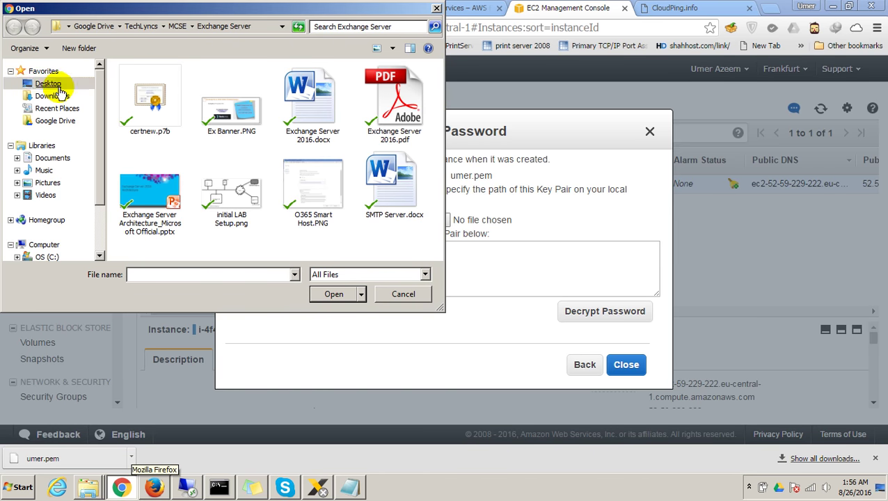
pyautogui.click(188, 275)
pyautogui.write('um')
pyautogui.click(167, 297)
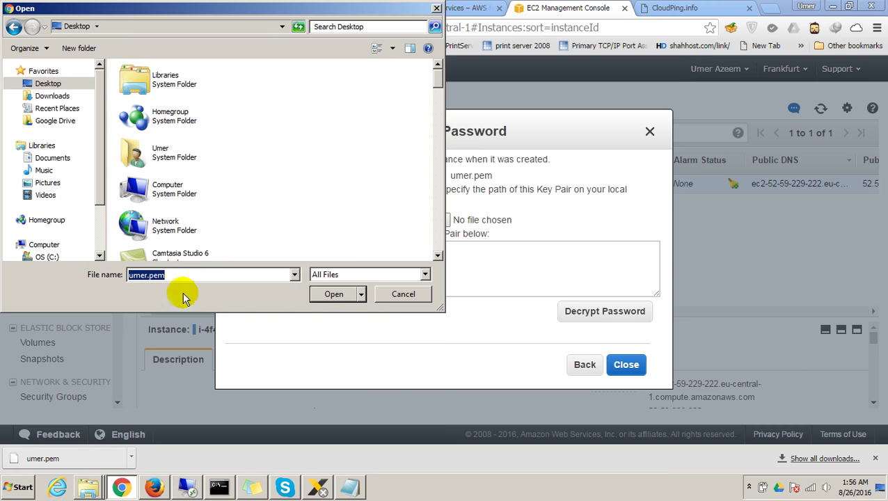
pyautogui.click(333, 293)
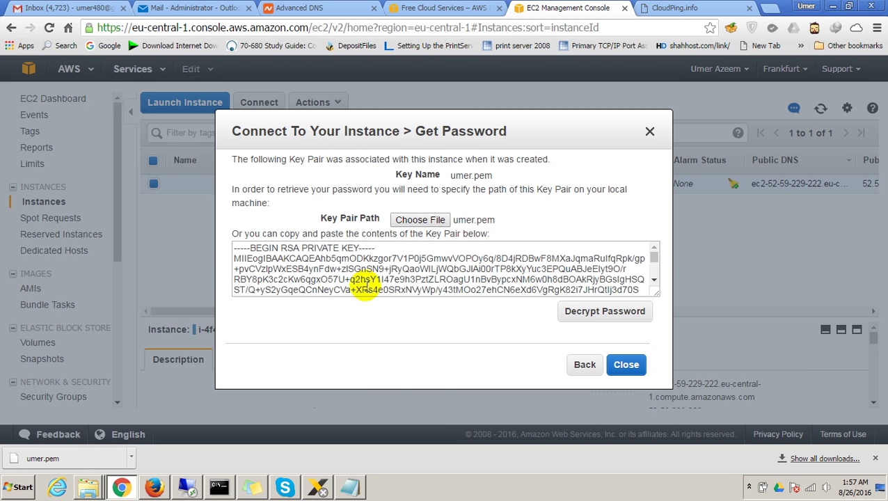
pyautogui.click(576, 324)
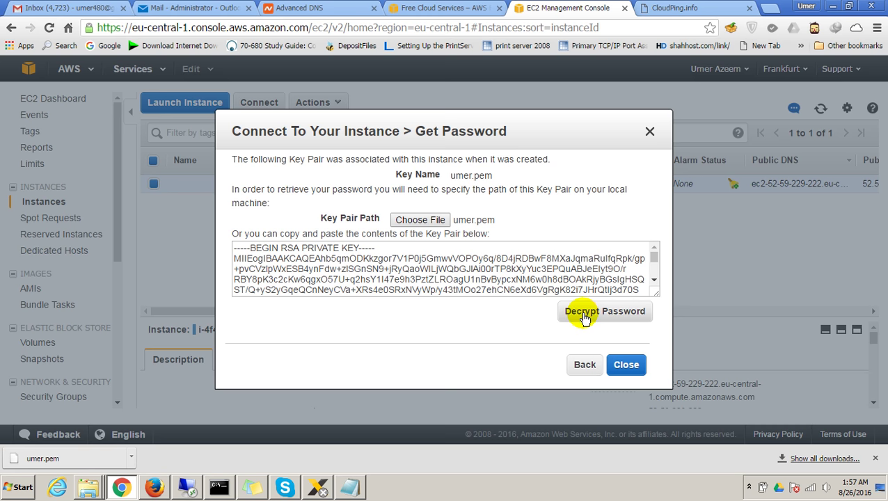
# Copy the decrypted administrator password and test the clipboard by pasting the password into the Windows search.
pyautogui.moveTo(416, 279); pyautogui.dragTo(358, 279)
pyautogui.rightClick(352, 278)
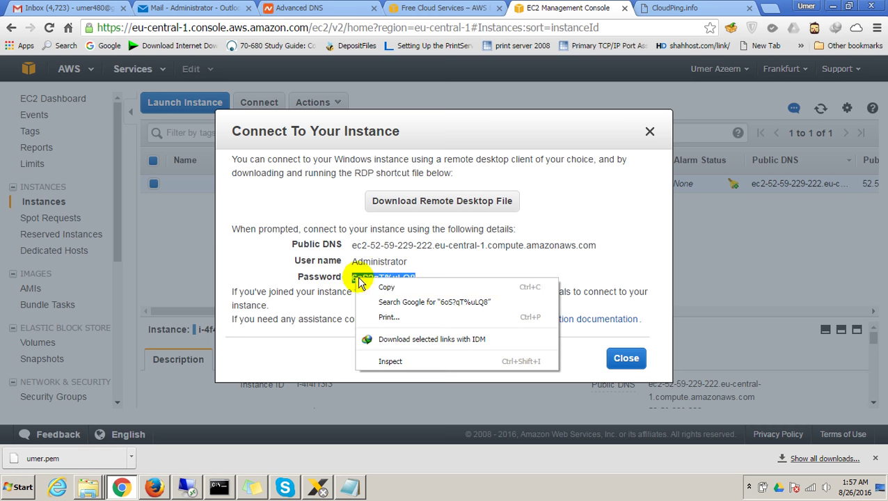
pyautogui.click(390, 288)
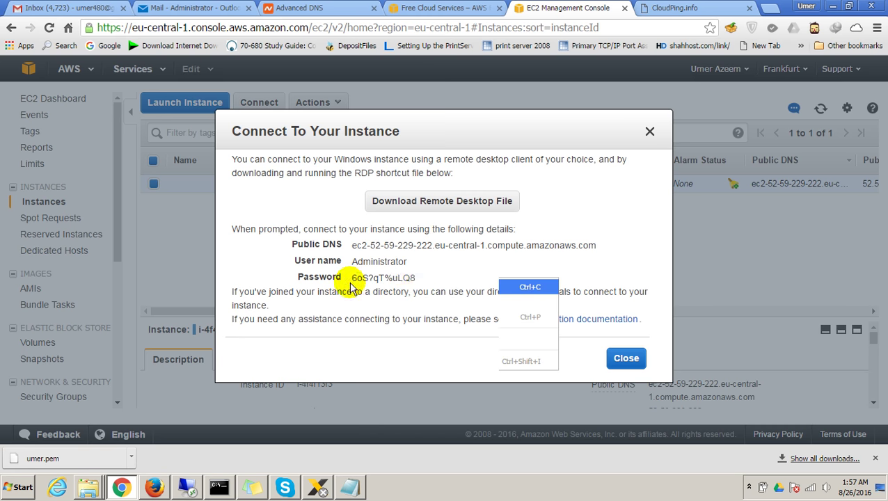
pyautogui.moveTo(416, 279); pyautogui.dragTo(361, 280)
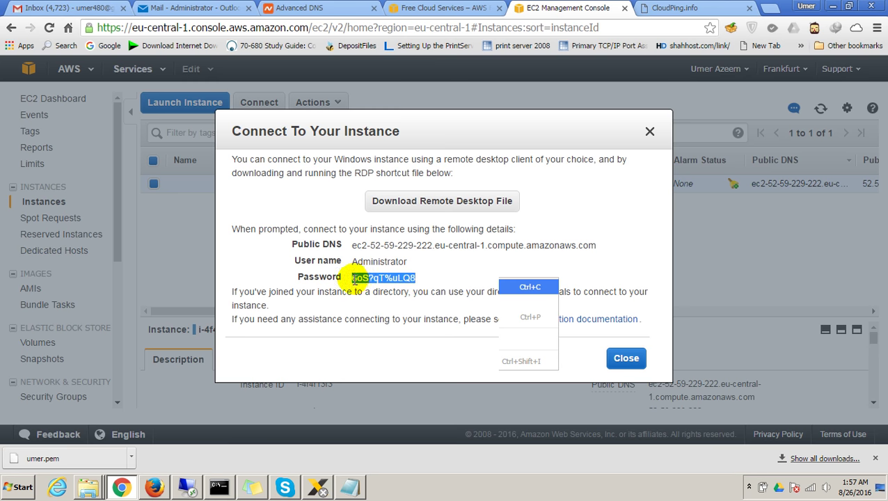
pyautogui.click(16, 487)
pyautogui.hotkey('ctrl', 'v')
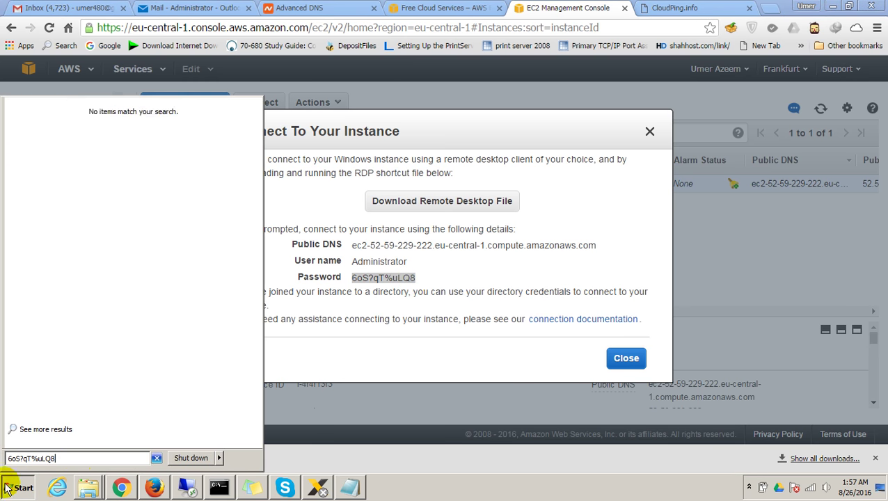
pyautogui.click(4, 489)
# Switch to Notepad and paste the administrator password below the last line of the notes in Tutorial.txt.
pyautogui.click(348, 485)
pyautogui.click(370, 287)
pyautogui.press('Return')
pyautogui.press('Return')
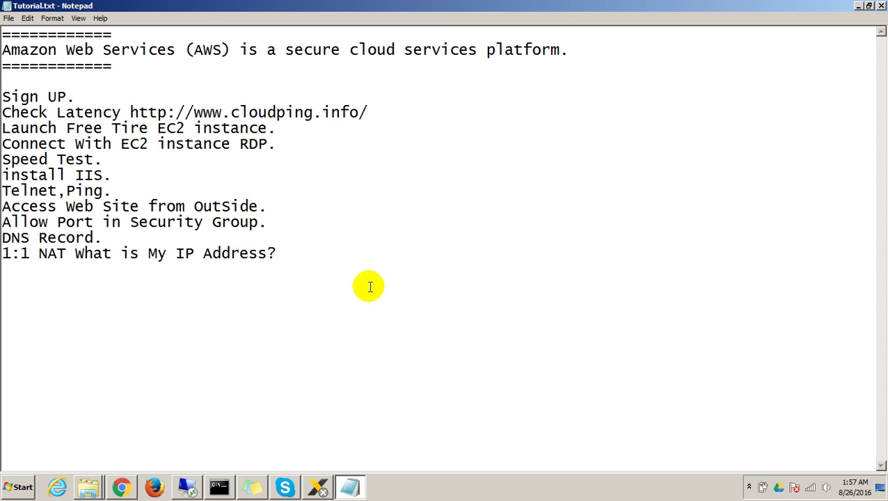
pyautogui.hotkey('ctrl', 'v')
pyautogui.click(858, 5)
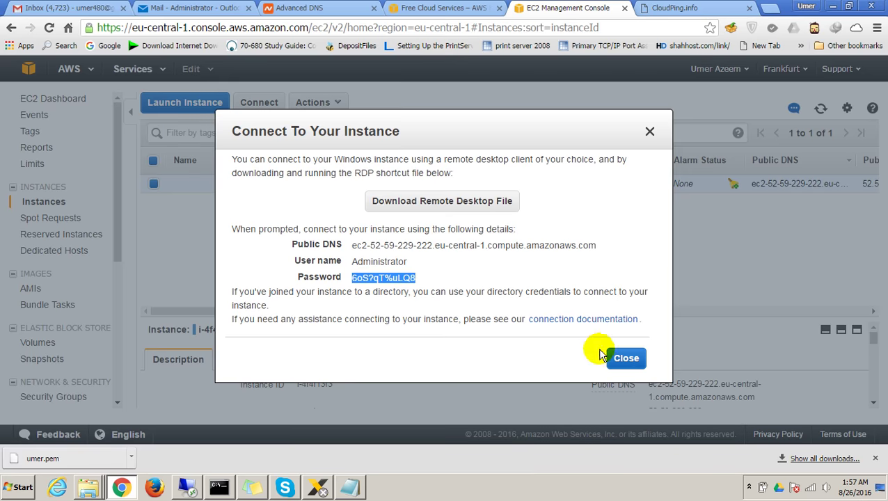
# Reopen the instance's connection details to review the Remote Desktop file option, and close them.
pyautogui.click(624, 358)
pyautogui.rightClick(461, 188)
pyautogui.click(475, 185)
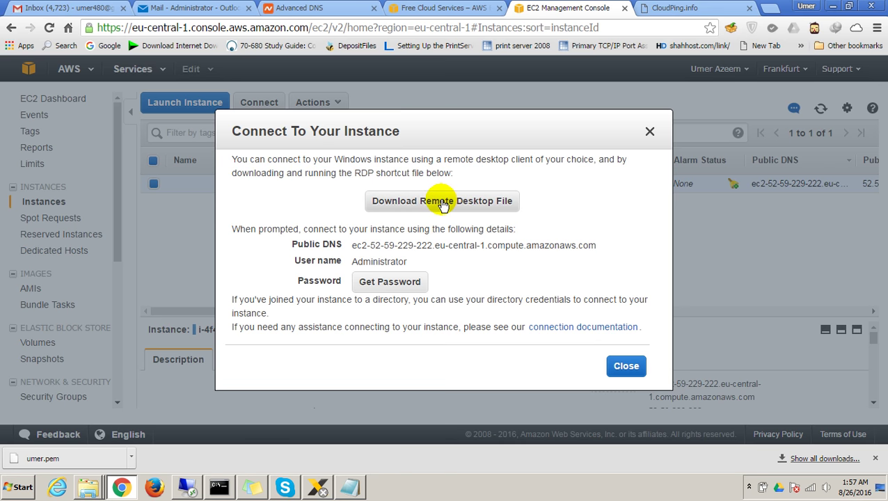
pyautogui.click(649, 132)
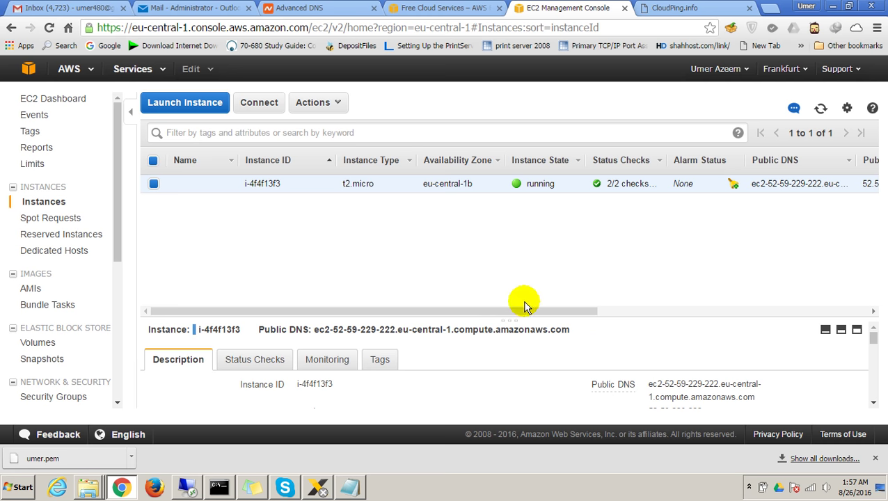
# Examine the instance's public IP and status checks, and check the continuous ping in Command Prompt.
pyautogui.moveTo(531, 313); pyautogui.dragTo(719, 331)
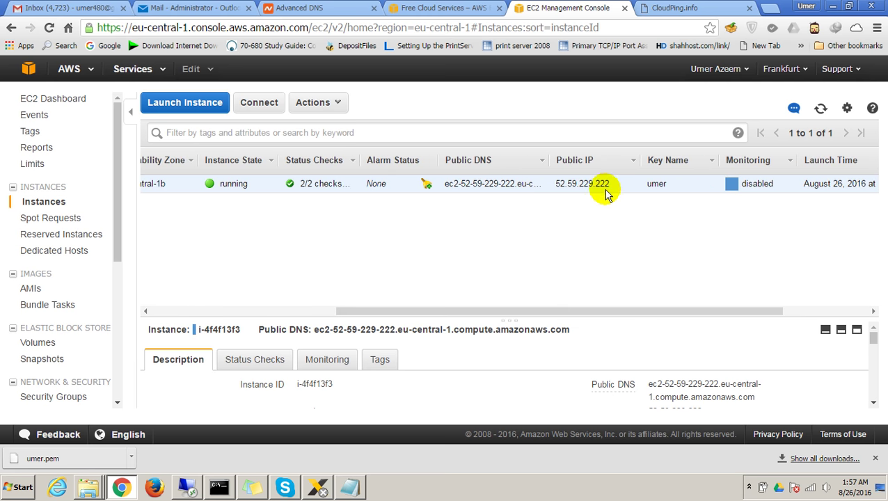
pyautogui.moveTo(609, 184); pyautogui.dragTo(548, 190)
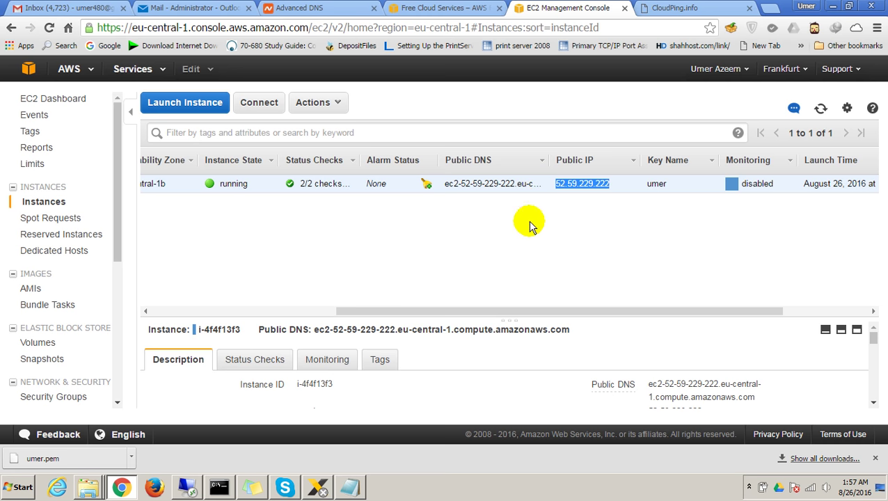
pyautogui.moveTo(494, 318); pyautogui.dragTo(356, 312)
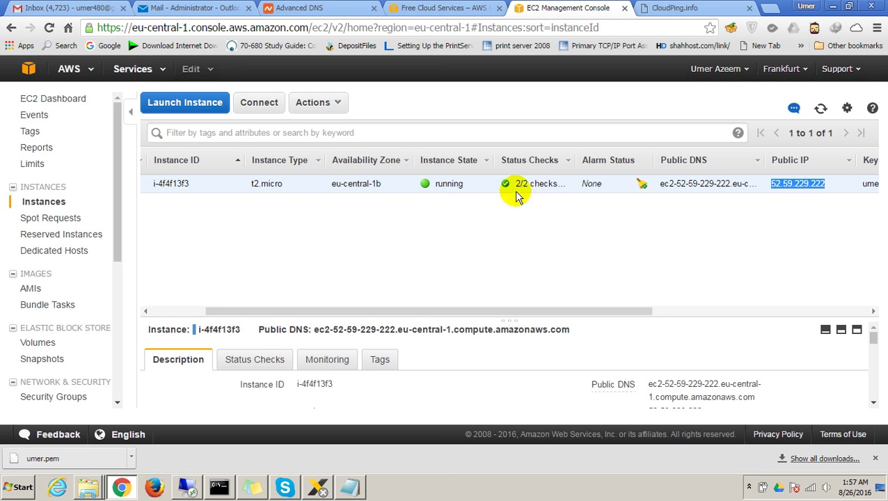
pyautogui.moveTo(507, 184); pyautogui.dragTo(527, 189)
pyautogui.click(537, 211)
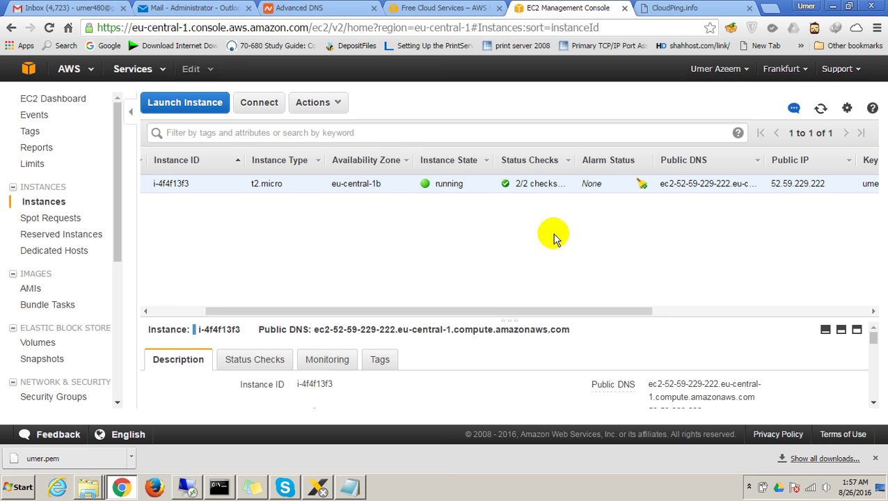
pyautogui.moveTo(603, 313); pyautogui.dragTo(759, 301)
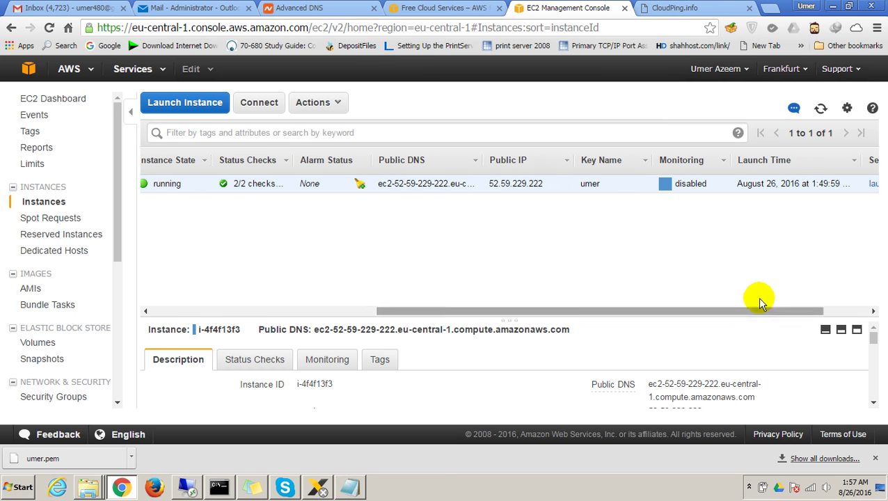
pyautogui.click(230, 488)
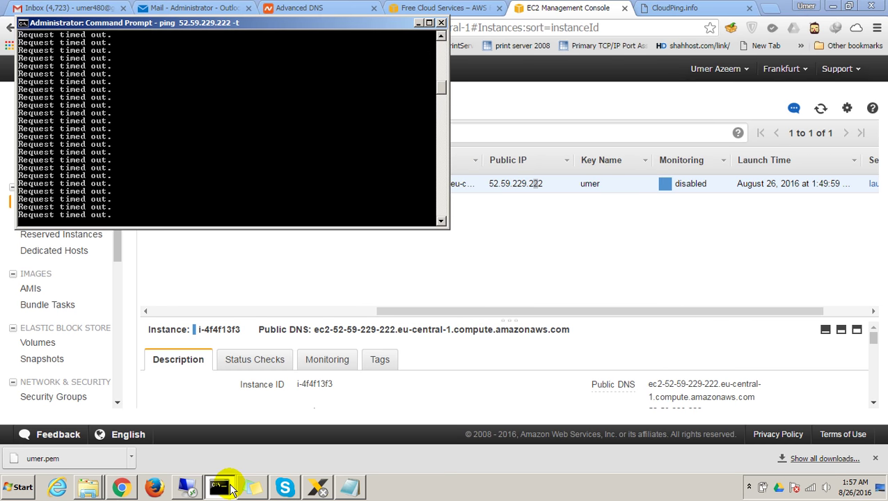
pyautogui.click(230, 487)
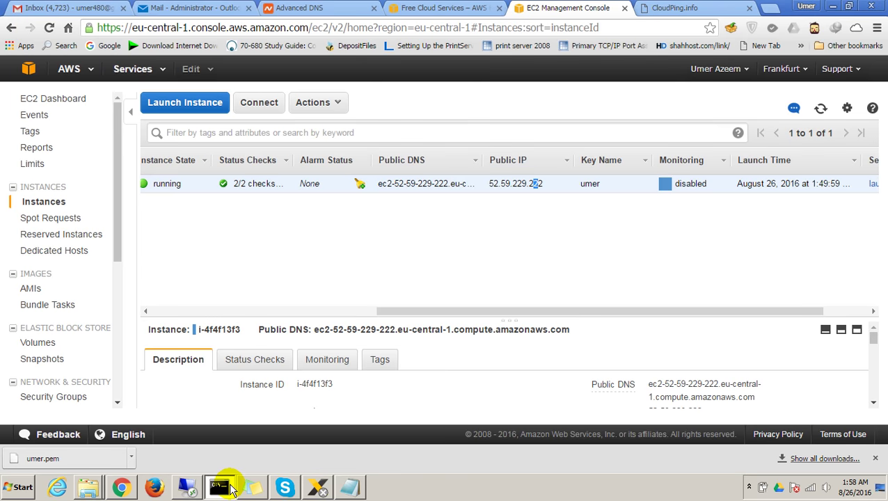
pyautogui.click(230, 487)
# Open Remote Desktop Connection and paste the copied administrator password into the computer name.
pyautogui.moveTo(543, 185); pyautogui.dragTo(492, 184)
pyautogui.rightClick(491, 183)
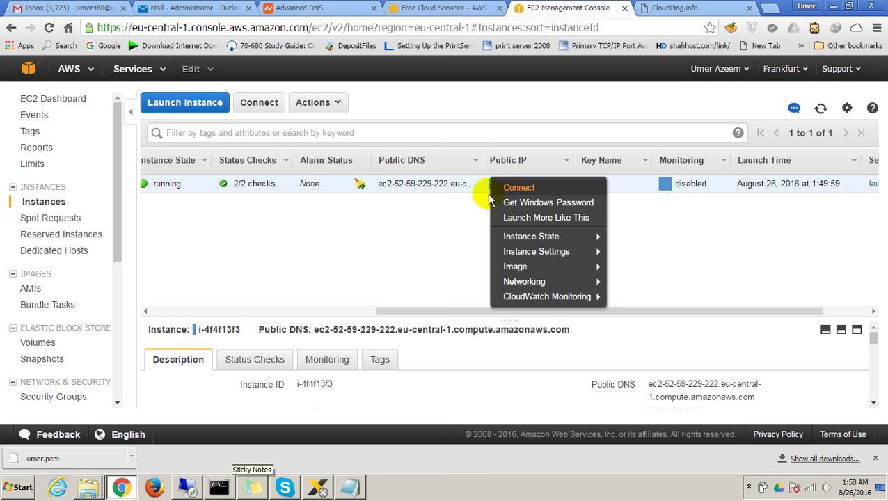
pyautogui.click(17, 487)
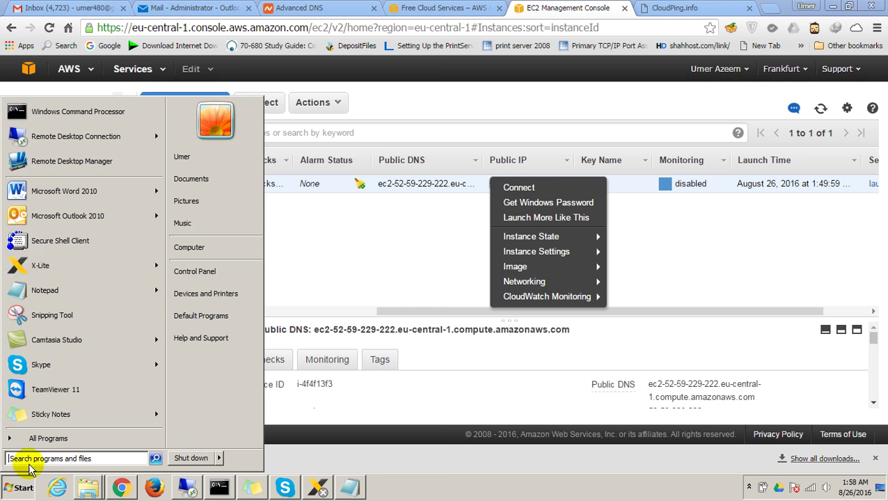
pyautogui.click(116, 139)
pyautogui.hotkey('ctrl', 'v')
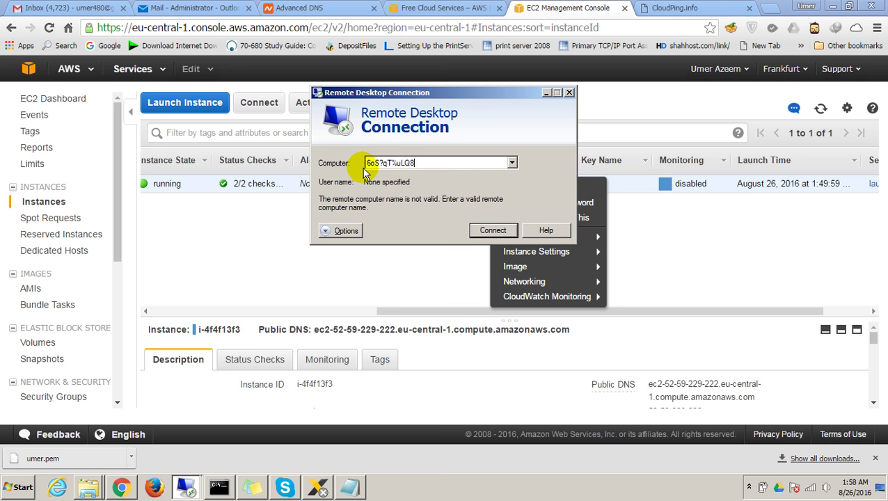
pyautogui.moveTo(426, 164); pyautogui.dragTo(356, 169)
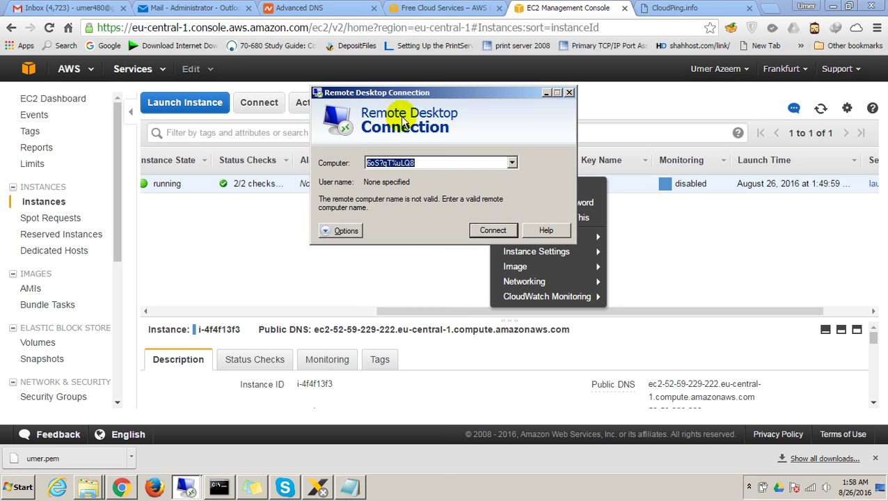
# Start a Remote Desktop connection to 52.59.229.222 and cancel the credentials request.
pyautogui.moveTo(417, 93); pyautogui.dragTo(501, 308)
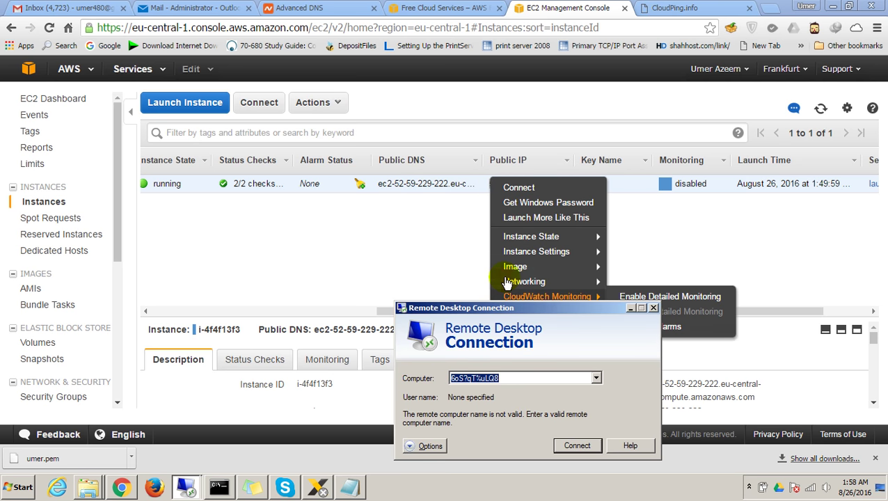
pyautogui.click(423, 258)
pyautogui.click(190, 482)
pyautogui.click(198, 459)
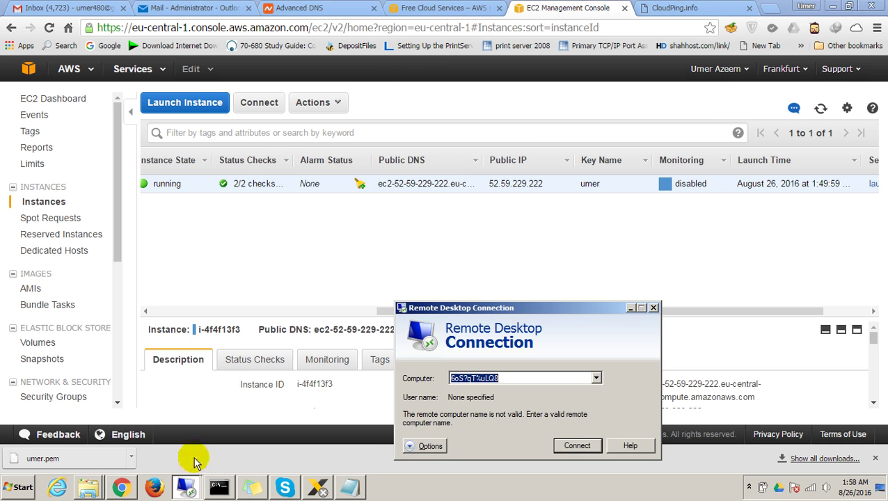
pyautogui.write('52.59.')
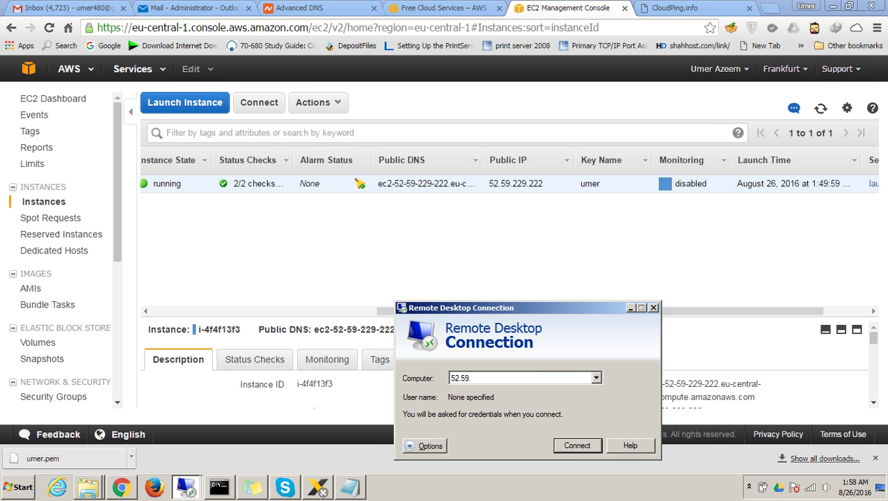
pyautogui.write('229.222')
pyautogui.press('Return')
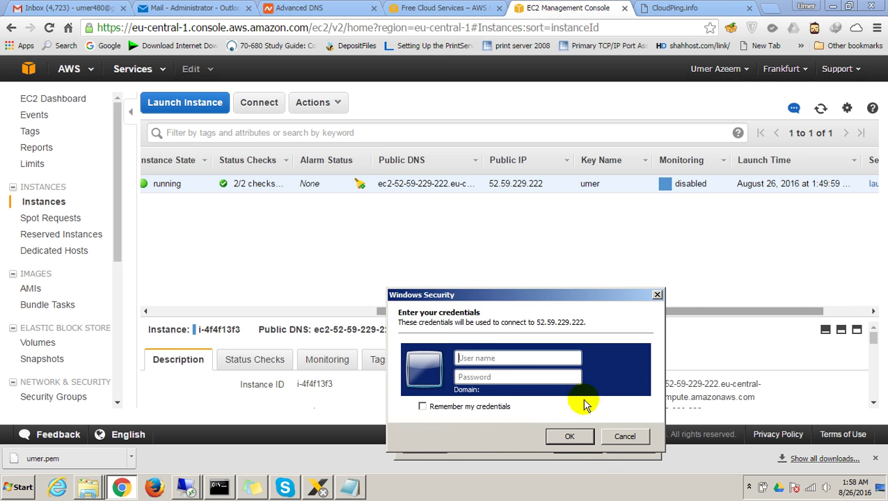
pyautogui.click(624, 436)
pyautogui.click(636, 230)
# Download the instance's Remote Desktop file from its connection details, open it and start the connection.
pyautogui.rightClick(516, 195)
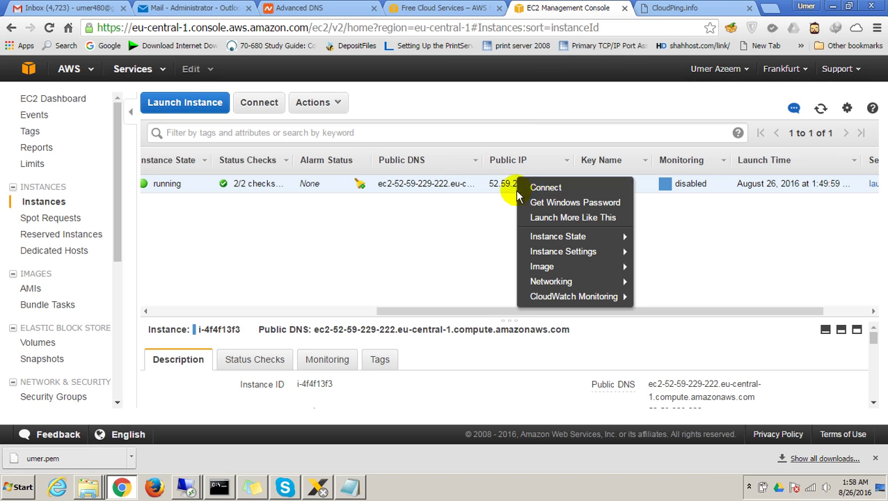
pyautogui.click(535, 188)
pyautogui.click(464, 202)
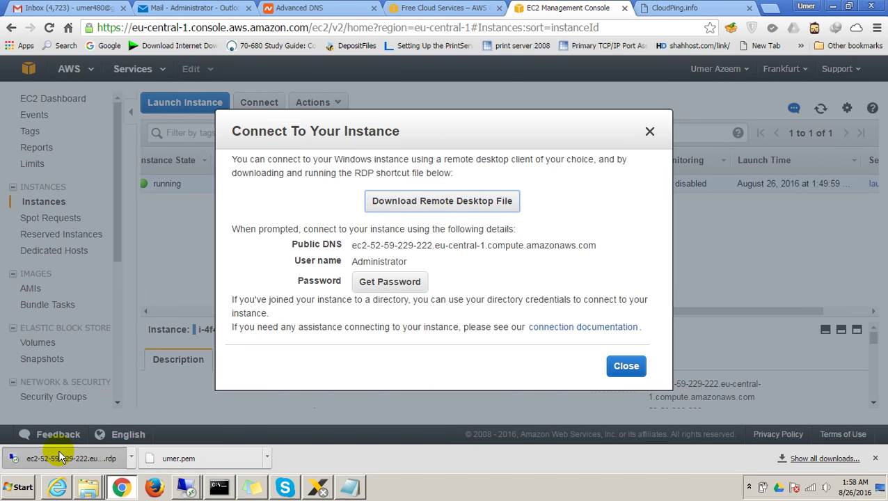
pyautogui.click(59, 456)
pyautogui.click(520, 311)
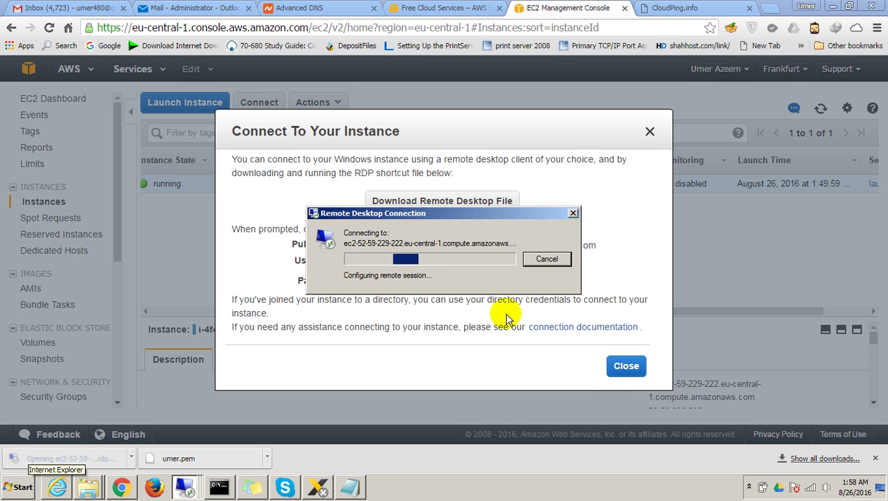
# Copy the administrator password from Tutorial.txt, enter it as the Remote Desktop password and connect despite the certificate errors.
pyautogui.click(353, 482)
pyautogui.moveTo(104, 300); pyautogui.dragTo(3, 300)
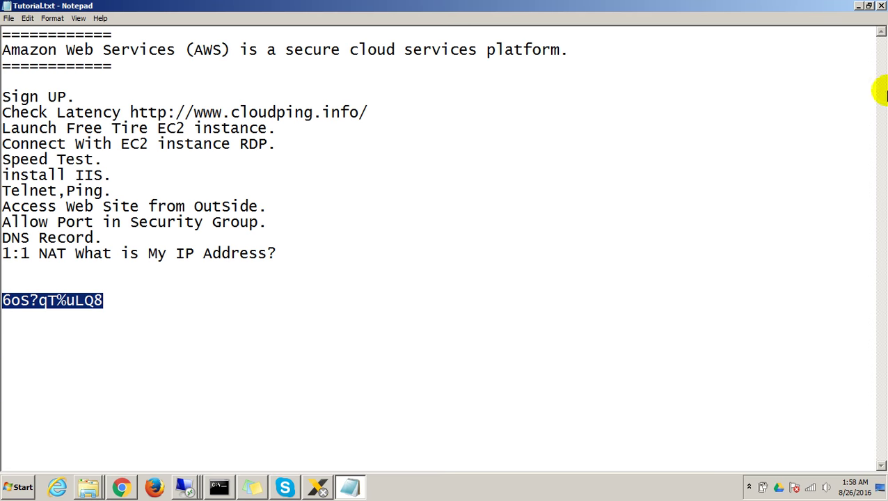
pyautogui.click(857, 5)
pyautogui.click(435, 213)
pyautogui.hotkey('ctrl', 'v')
pyautogui.click(481, 312)
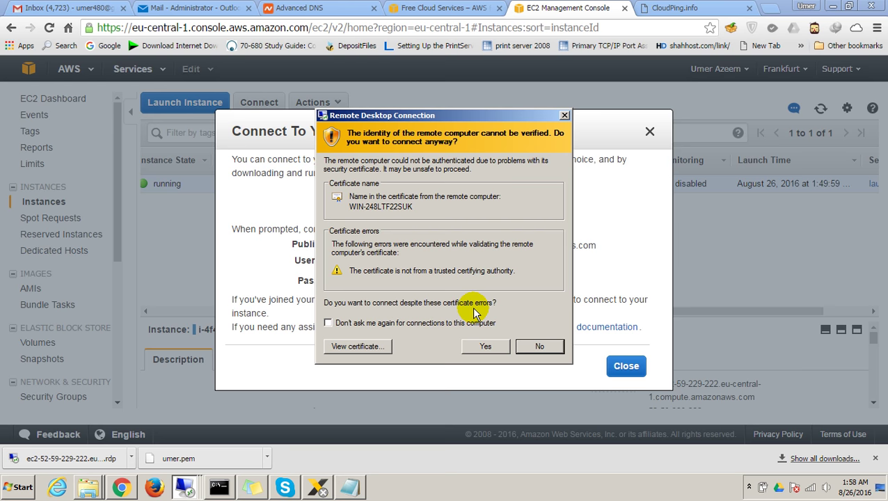
pyautogui.click(476, 346)
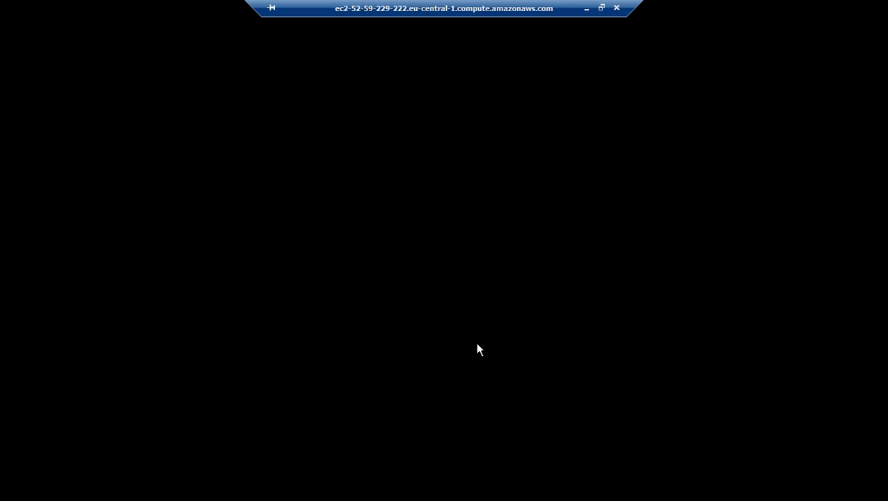
# Minimise the remote session, switch to the Tutorial.txt notes and highlight the saved administrator password line.
pyautogui.click(586, 6)
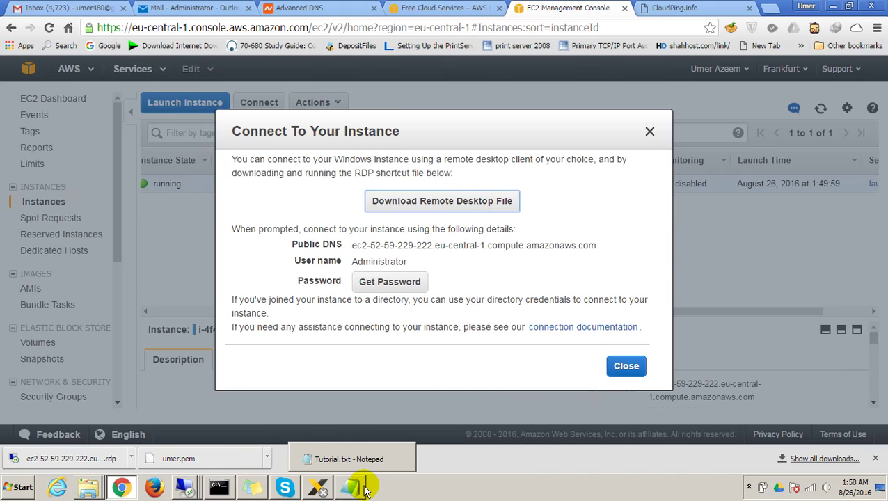
pyautogui.click(351, 487)
pyautogui.click(149, 302)
pyautogui.moveTo(149, 301); pyautogui.dragTo(2, 299)
pyautogui.click(57, 311)
pyautogui.moveTo(125, 294); pyautogui.dragTo(3, 296)
pyautogui.click(91, 318)
pyautogui.click(124, 307)
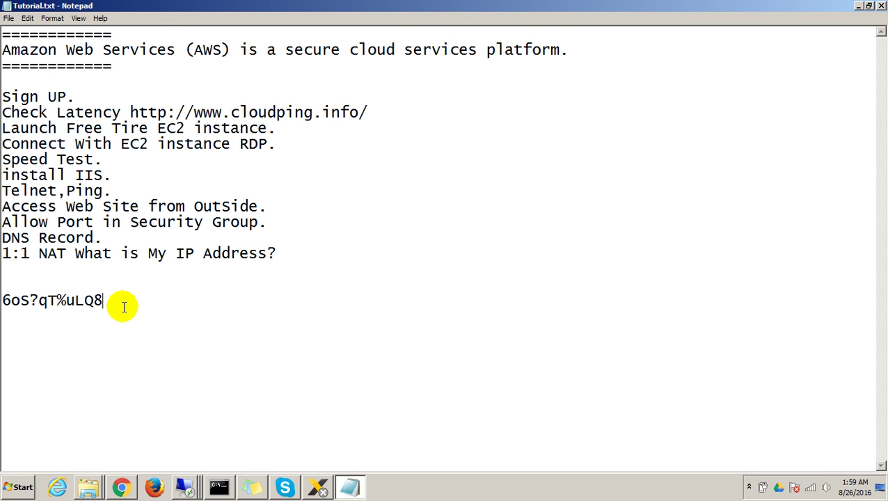
# Check the sign-in progress of the EC2 instance's Remote Desktop session and minimise it again.
pyautogui.moveTo(192, 491)
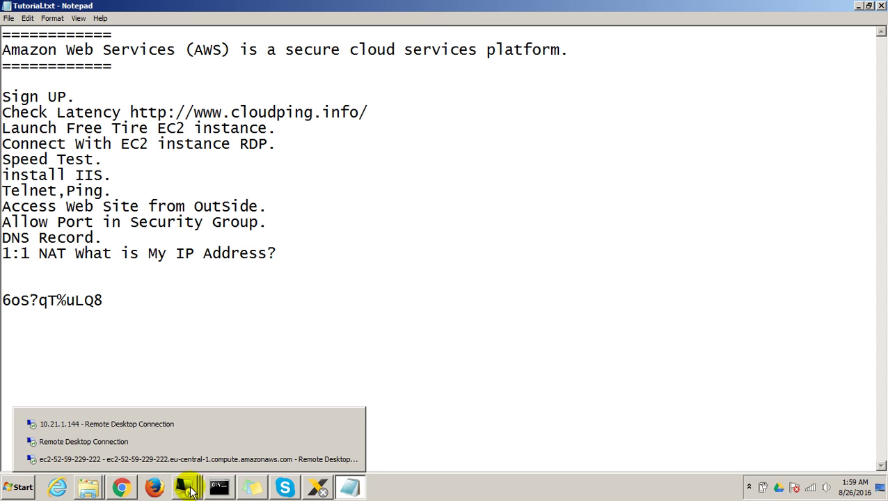
pyautogui.click(192, 459)
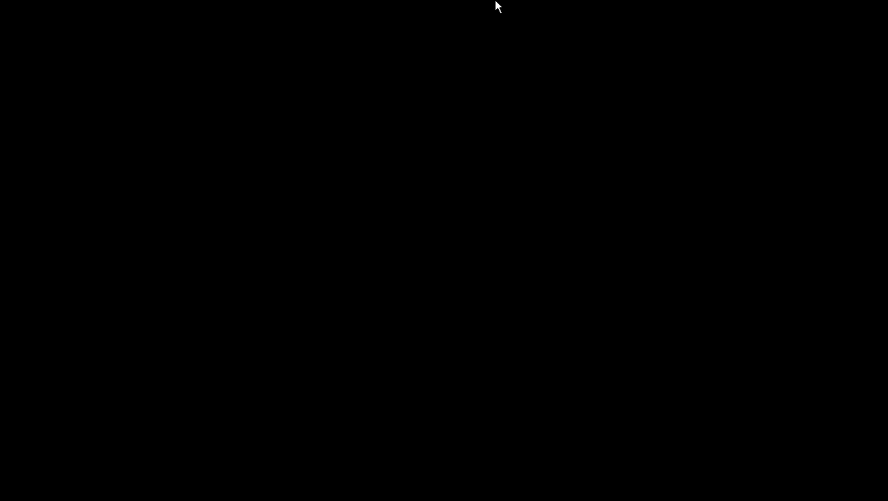
pyautogui.moveTo(496, 6)
pyautogui.click(602, 7)
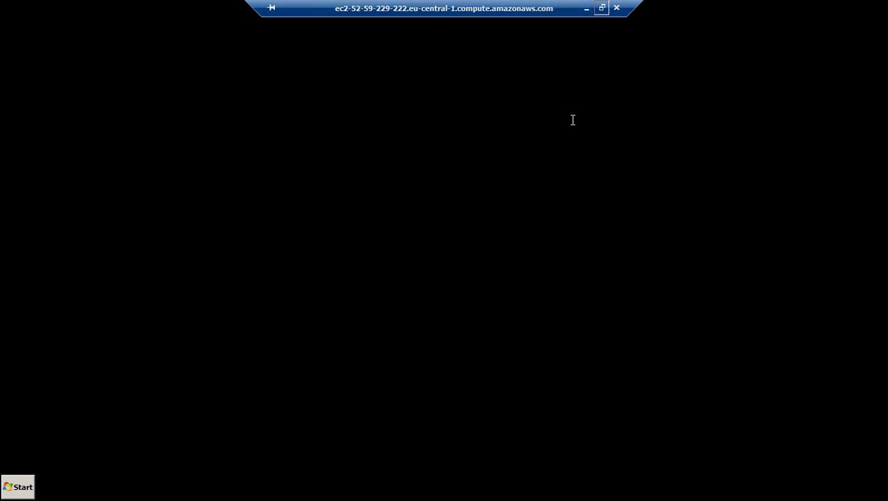
pyautogui.click(501, 7)
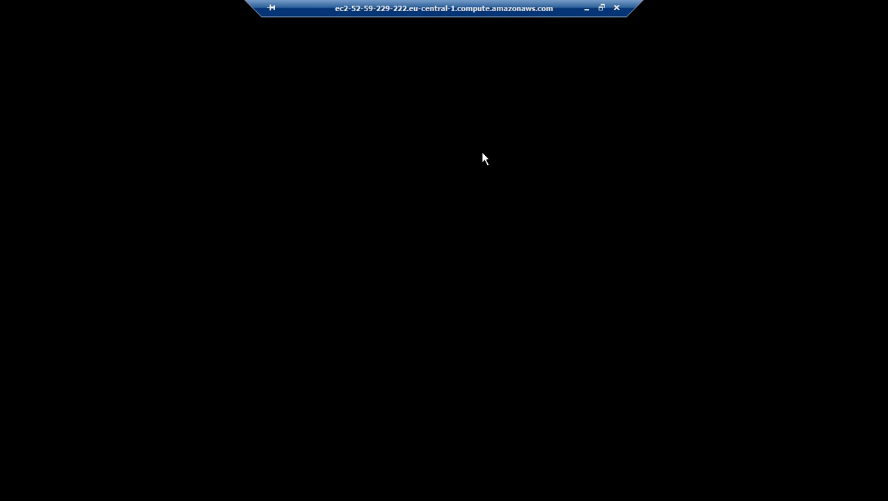
pyautogui.click(586, 9)
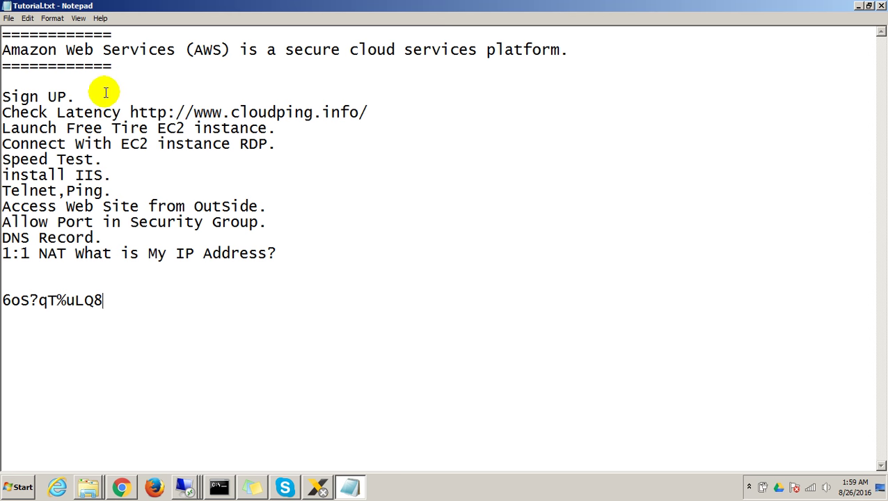
# Review the Tutorial.txt checklist items from "Sign UP" through "Connect With EC2 instance RDP".
pyautogui.moveTo(101, 92); pyautogui.dragTo(2, 96)
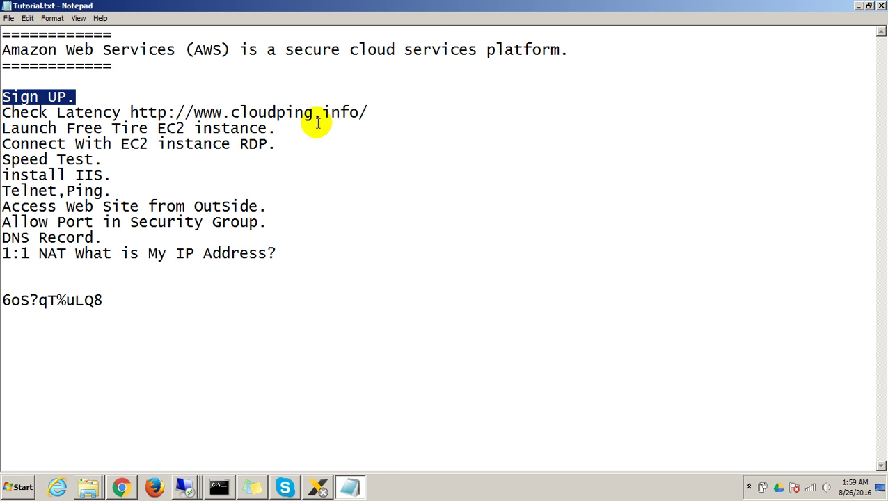
pyautogui.moveTo(371, 113); pyautogui.dragTo(4, 111)
pyautogui.click(74, 113)
pyautogui.moveTo(410, 124); pyautogui.dragTo(9, 93)
pyautogui.click(71, 112)
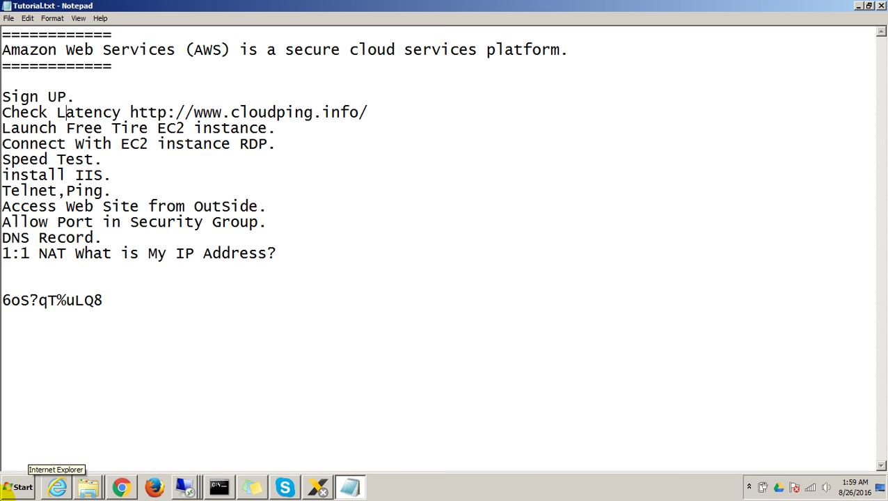
pyautogui.moveTo(367, 112); pyautogui.dragTo(3, 112)
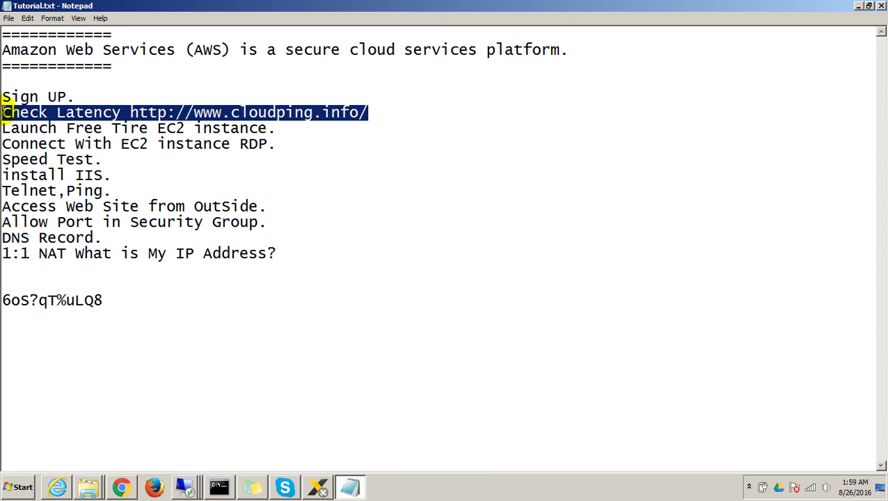
pyautogui.click(174, 128)
pyautogui.moveTo(277, 128); pyautogui.dragTo(3, 128)
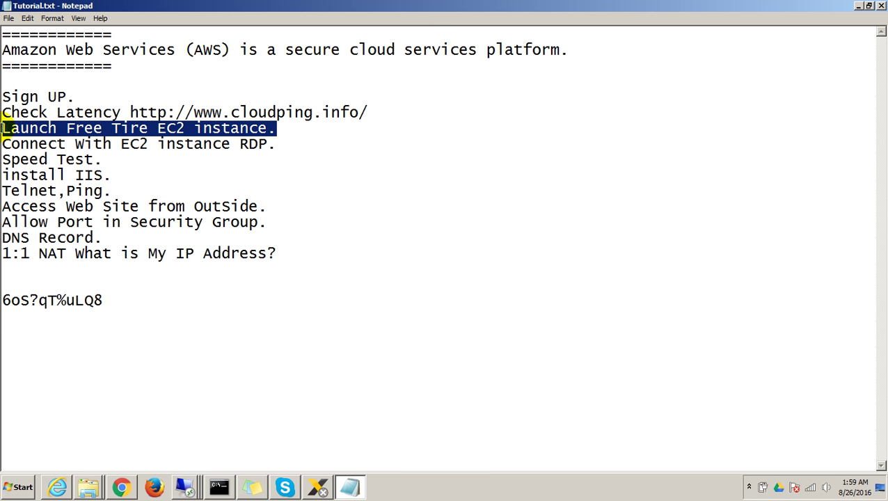
pyautogui.click(80, 134)
pyautogui.moveTo(267, 128); pyautogui.dragTo(11, 128)
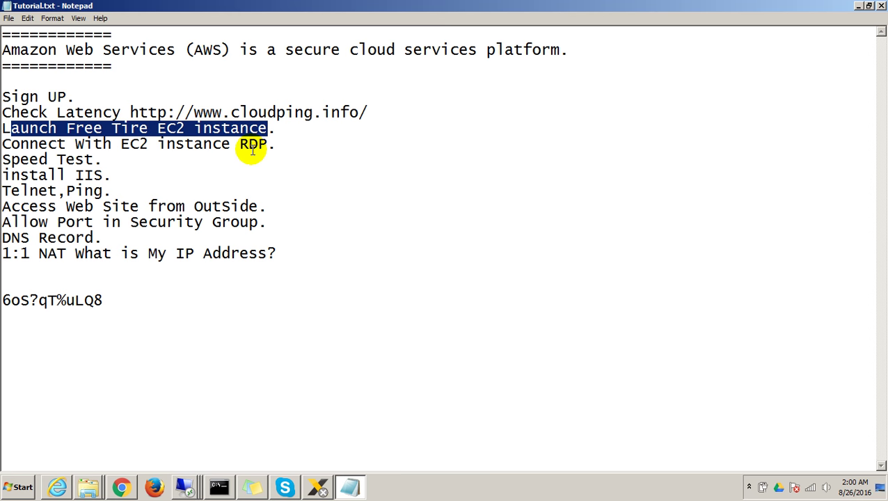
pyautogui.moveTo(286, 144); pyautogui.dragTo(11, 143)
pyautogui.click(193, 162)
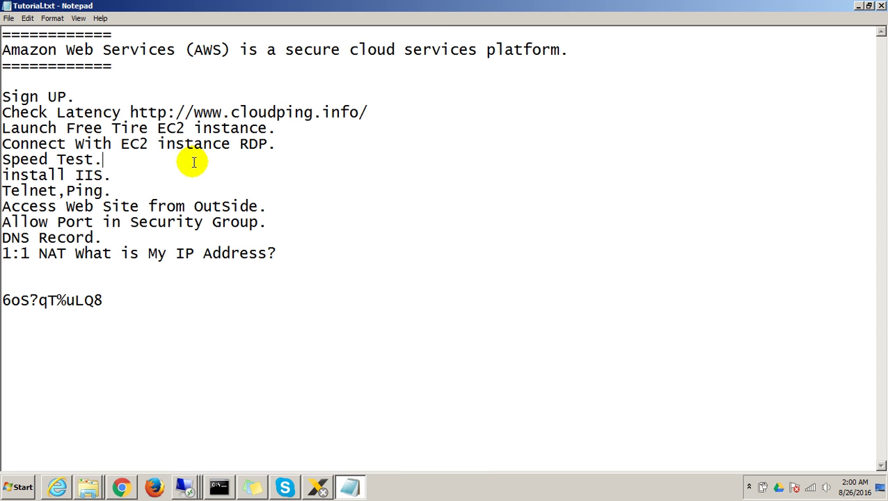
pyautogui.moveTo(287, 142); pyautogui.dragTo(14, 143)
pyautogui.click(140, 161)
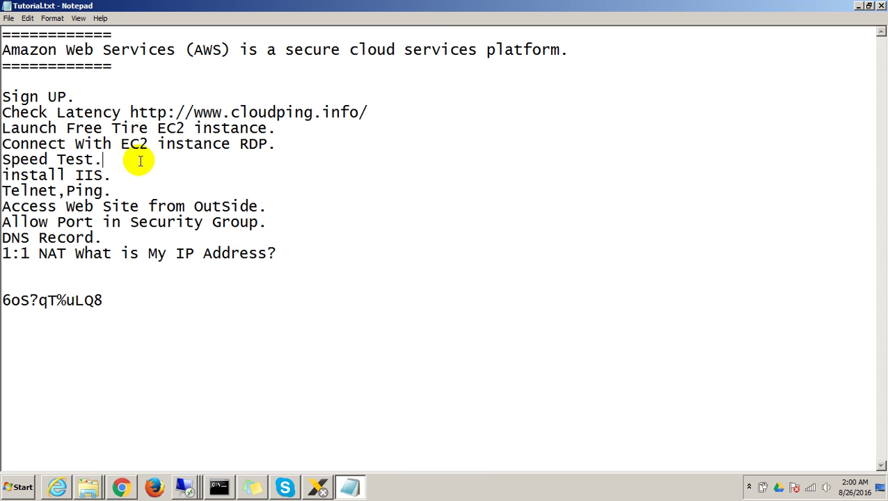
# Review the checklist items from "Launch Free Tire EC2 instance" to "Speed Test", "install IIS" and "Telnet,Ping".
pyautogui.moveTo(182, 491)
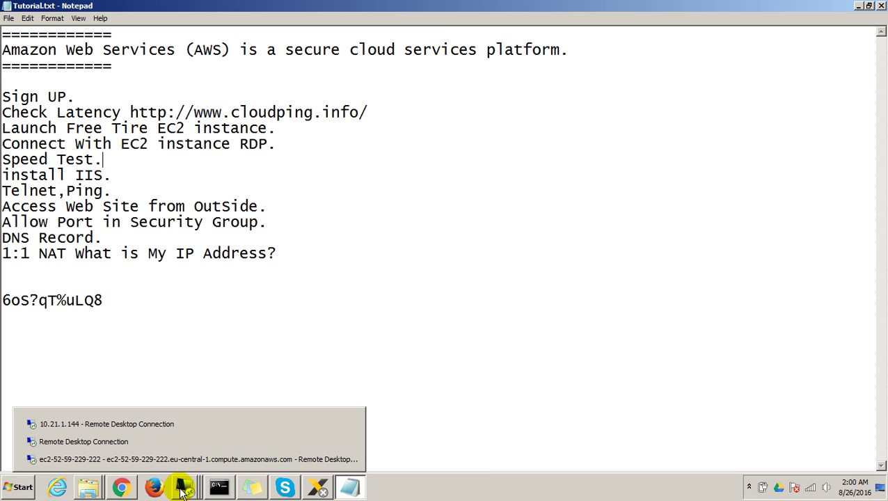
pyautogui.moveTo(285, 144); pyautogui.dragTo(21, 131)
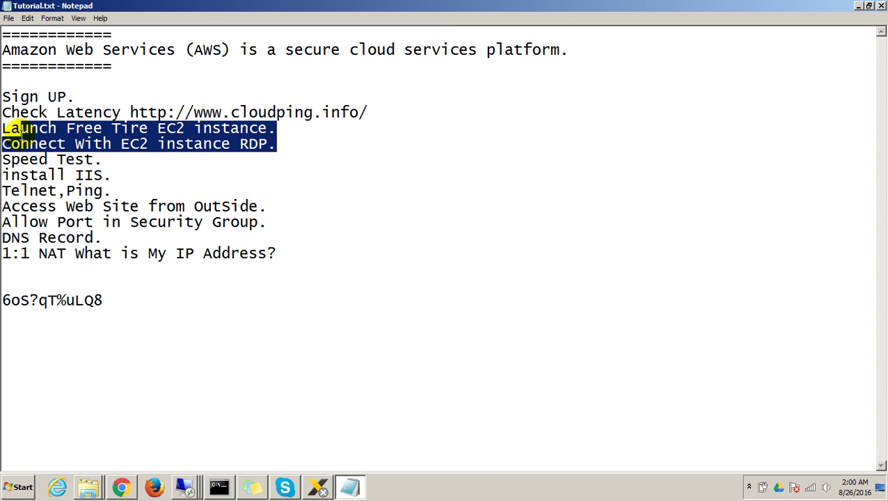
pyautogui.click(37, 150)
pyautogui.moveTo(119, 157); pyautogui.dragTo(6, 169)
pyautogui.click(120, 177)
pyautogui.moveTo(120, 178); pyautogui.dragTo(6, 174)
pyautogui.click(133, 162)
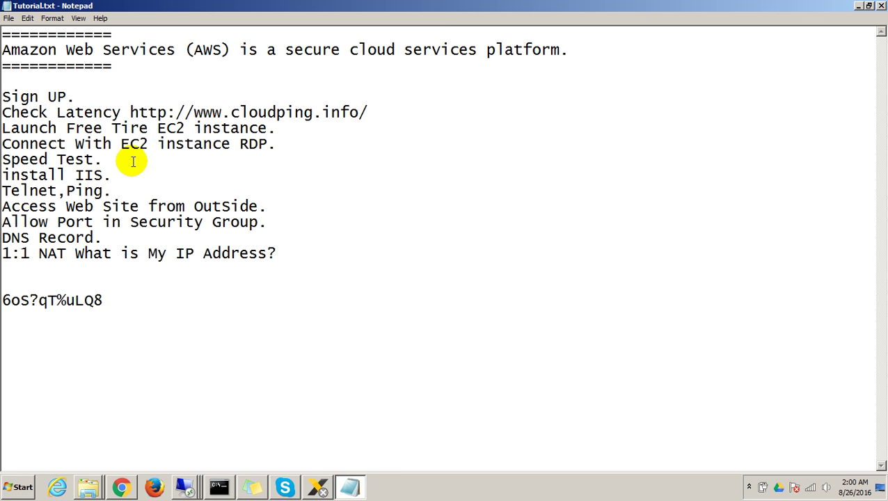
pyautogui.click(114, 192)
pyautogui.moveTo(113, 192); pyautogui.dragTo(3, 191)
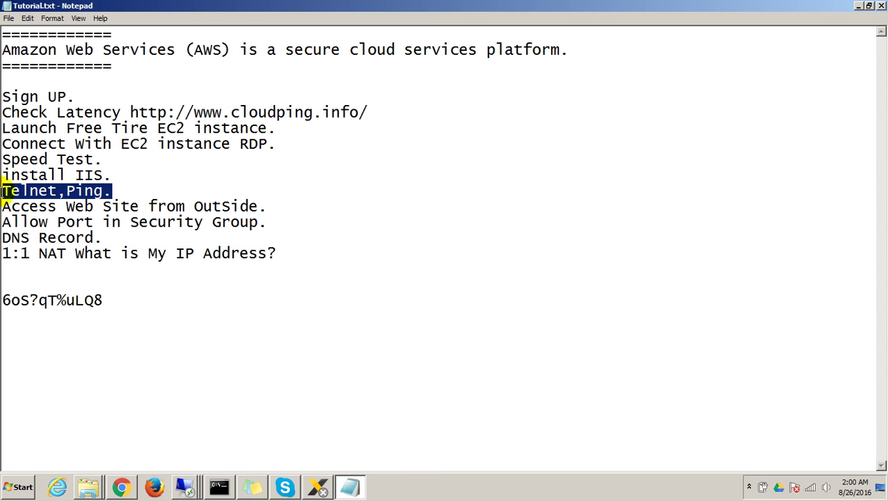
# Stop the running ping in Command Prompt and restart a continuous ping with ping 52.59.229.222 -t.
pyautogui.click(220, 487)
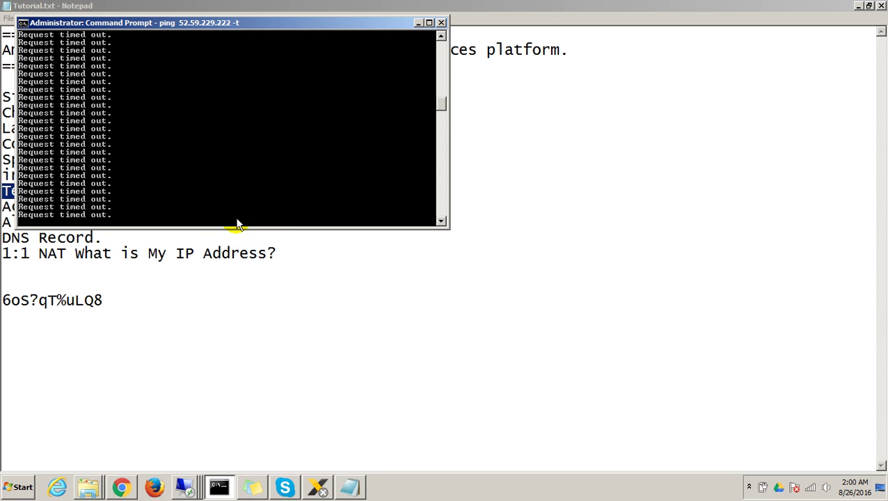
pyautogui.hotkey('ctrl', 'c')
pyautogui.press('Return')
pyautogui.press('Up')
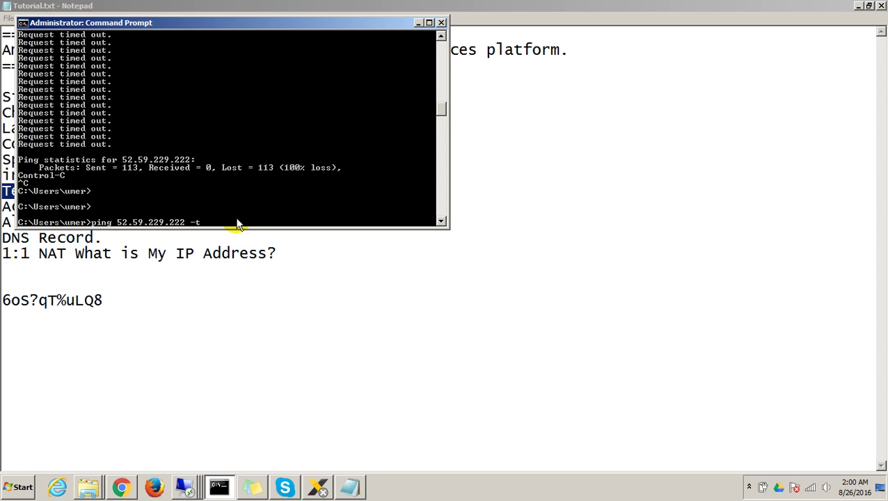
pyautogui.press('Return')
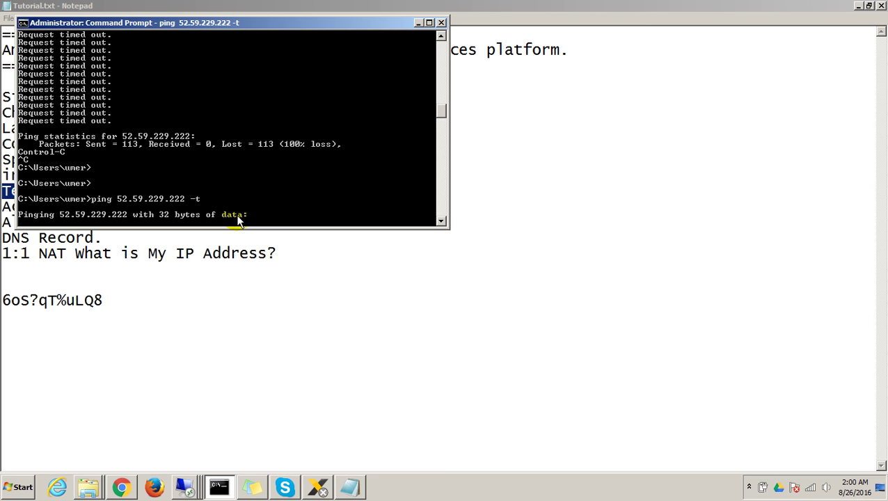
# Check the EC2 Remote Desktop session's sign-in repeatedly alongside the running ping, and return to the Tutorial.txt notes.
pyautogui.rightClick(184, 487)
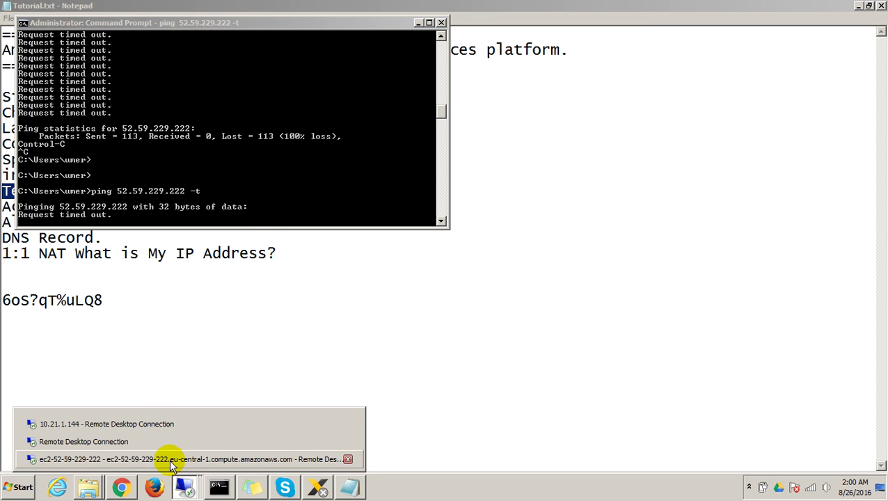
pyautogui.click(171, 462)
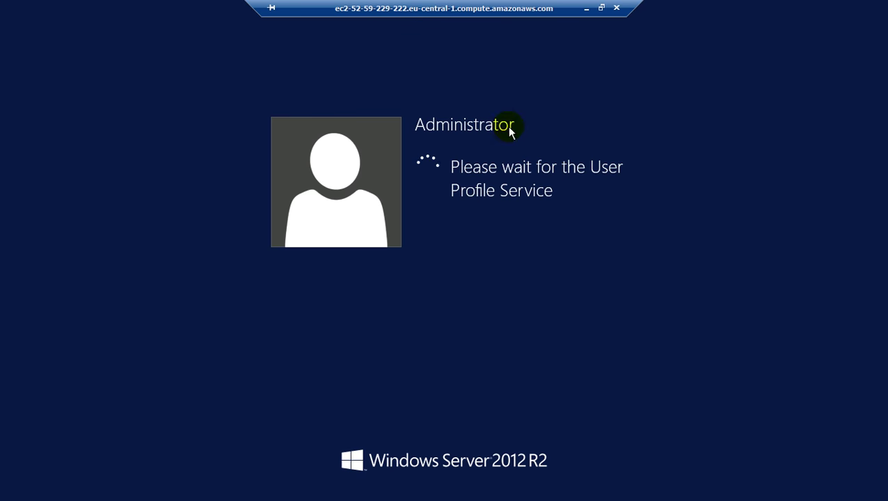
pyautogui.click(586, 8)
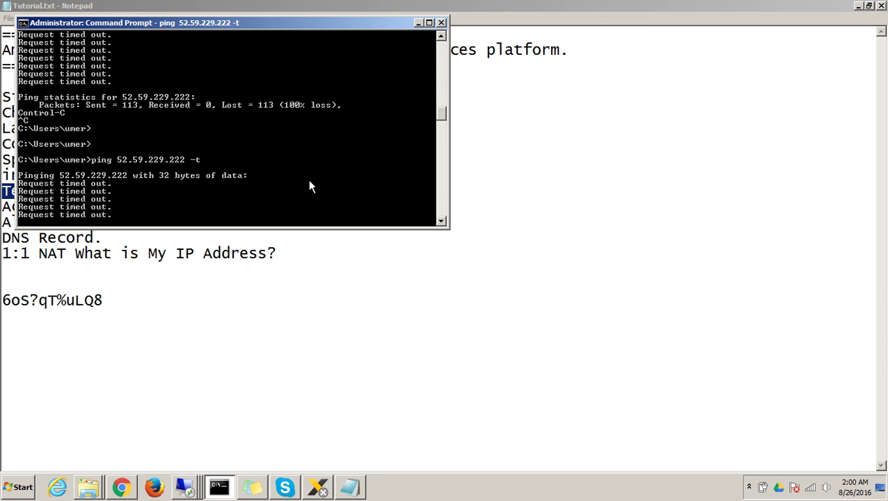
pyautogui.click(184, 486)
pyautogui.click(179, 461)
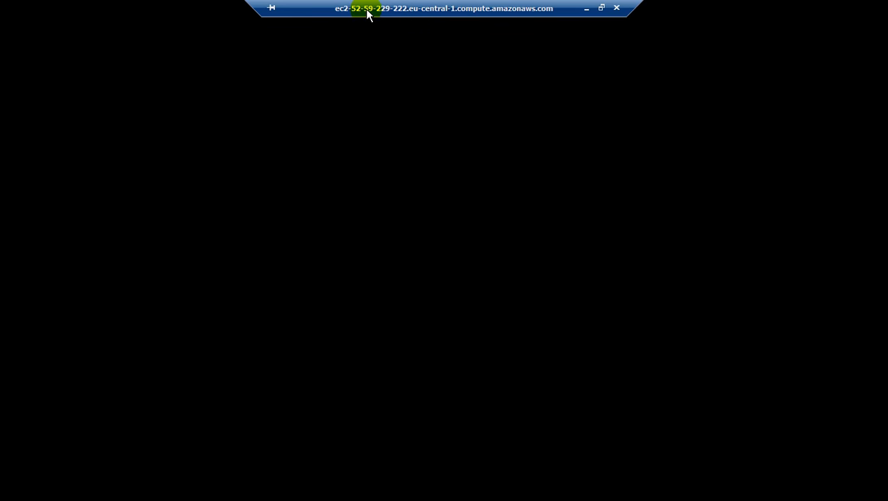
pyautogui.click(579, 10)
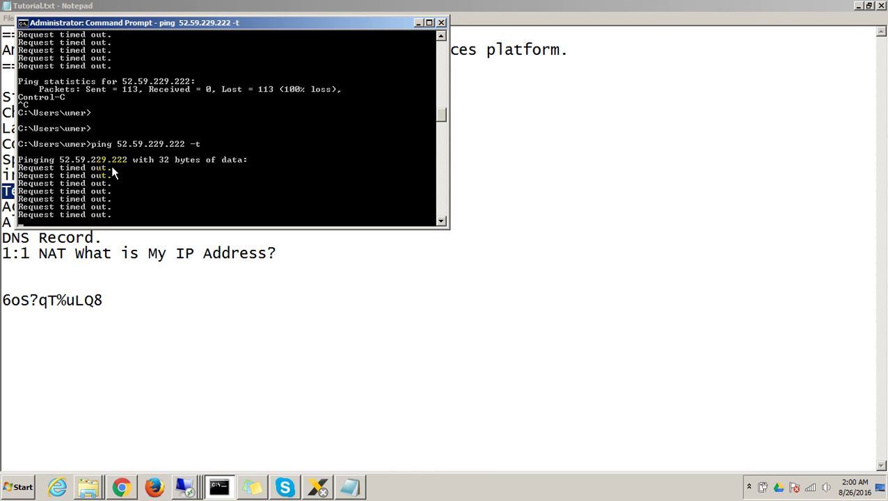
pyautogui.rightClick(184, 489)
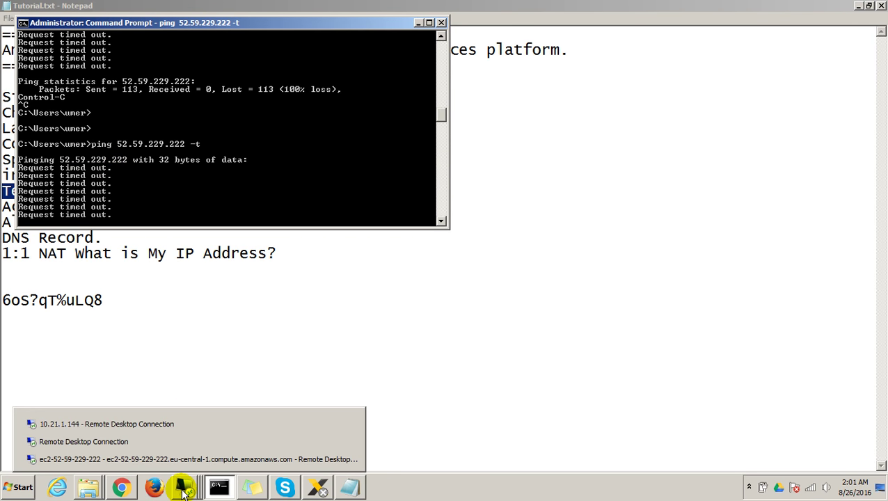
pyautogui.click(178, 459)
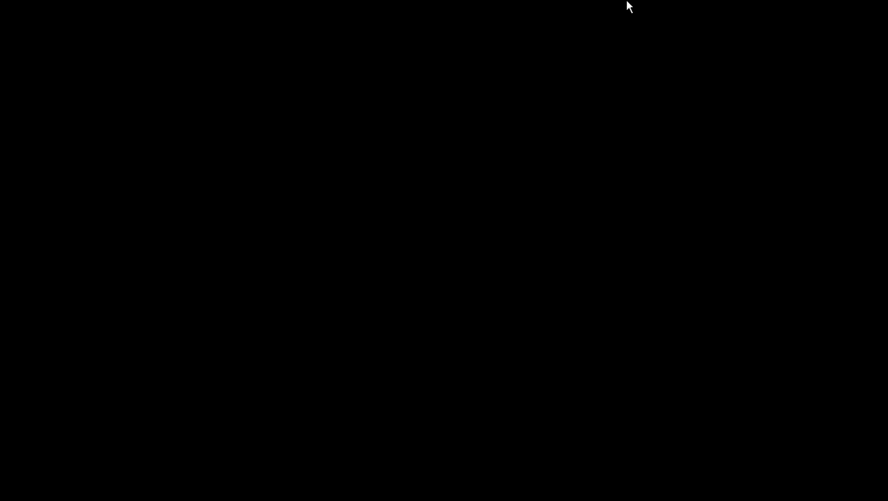
pyautogui.moveTo(627, 2)
pyautogui.click(587, 11)
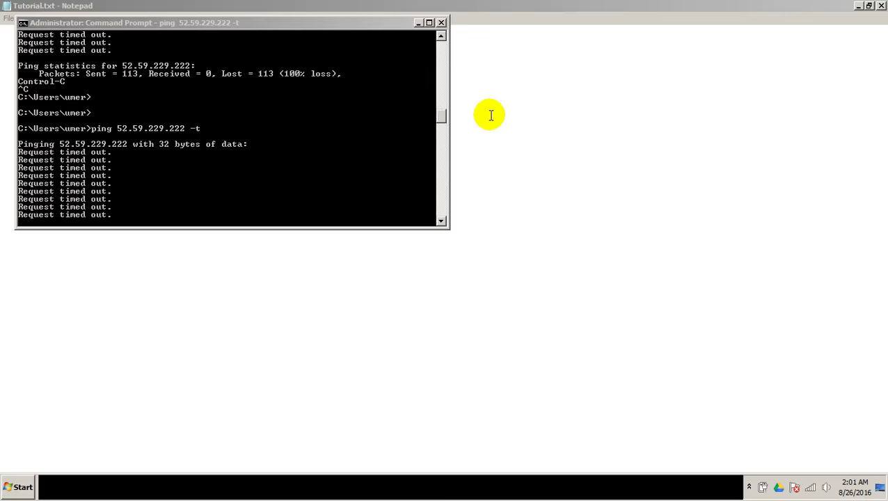
pyautogui.click(306, 297)
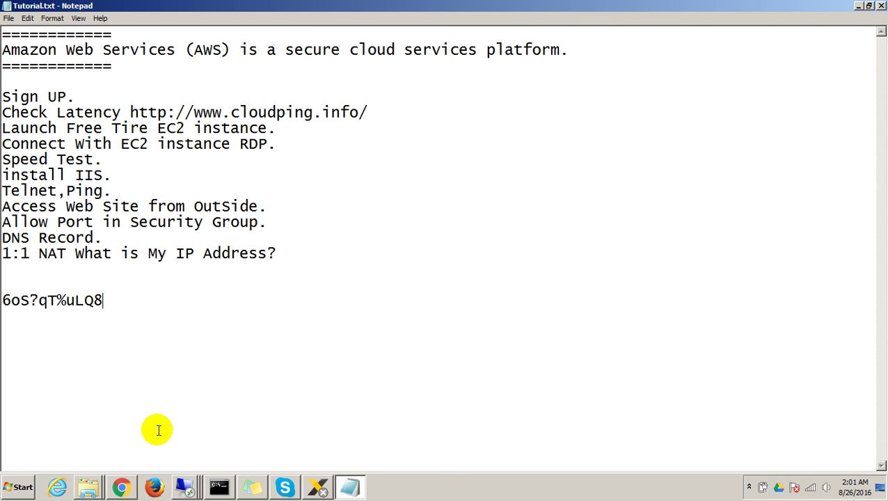
# Switch to Chrome and try to open the website at 52.26.229.222 in the CloudPing.info tab.
pyautogui.click(122, 485)
pyautogui.click(686, 6)
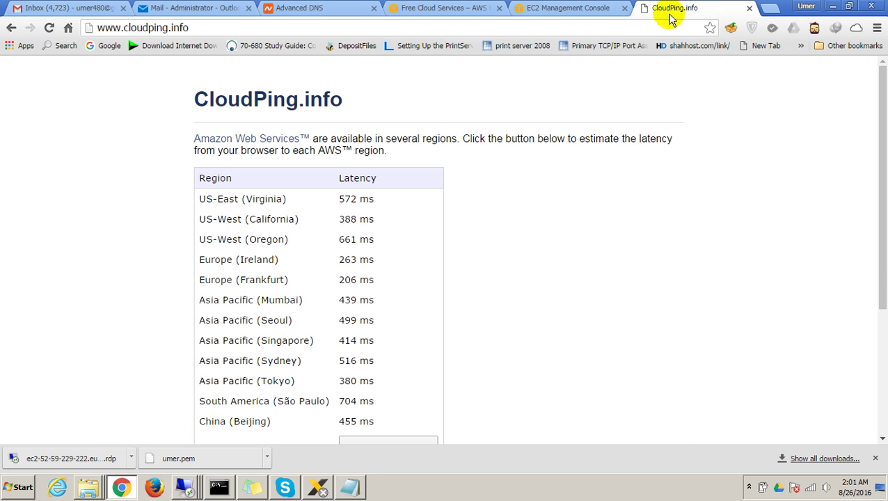
pyautogui.click(660, 25)
pyautogui.write('52.26.229.')
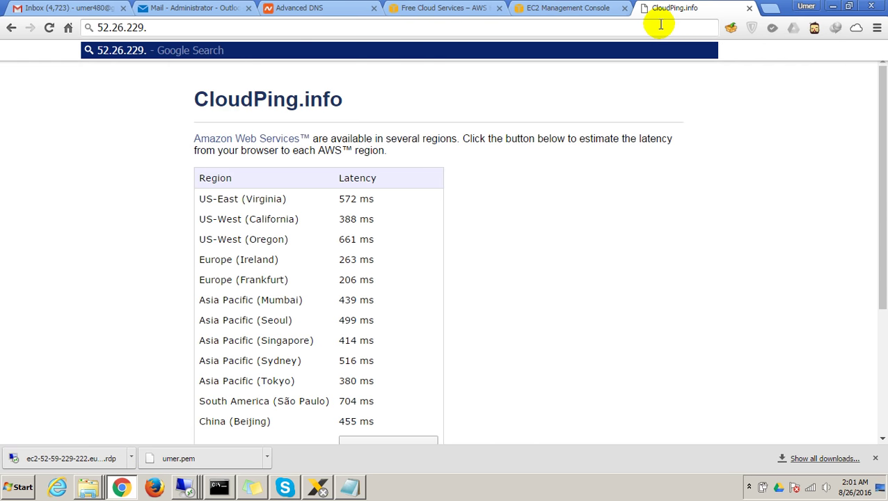
pyautogui.write('222')
pyautogui.press('Return')
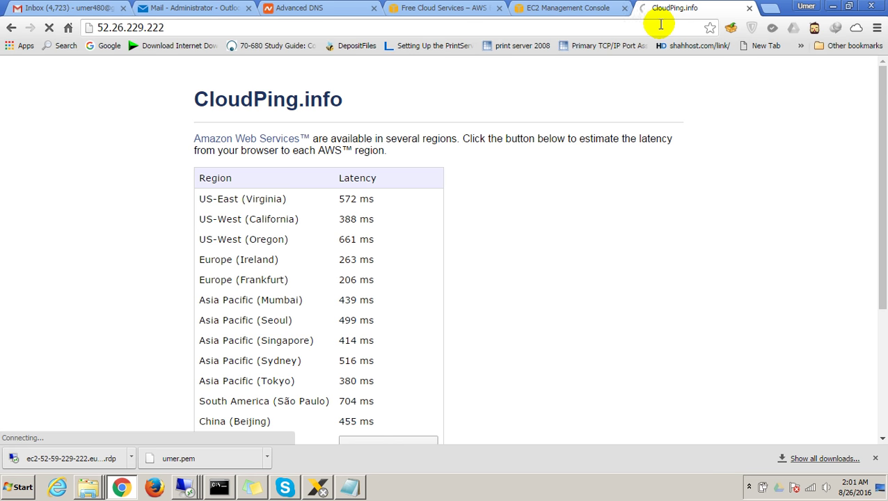
pyautogui.click(149, 27)
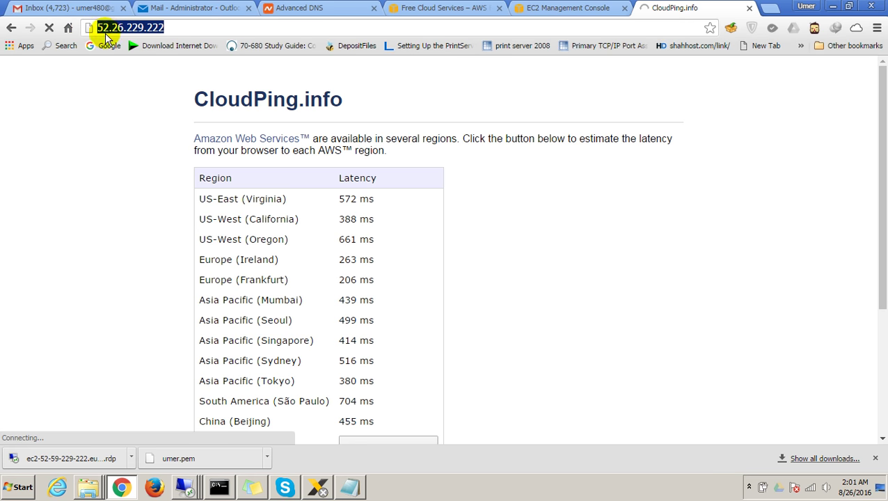
pyautogui.click(219, 487)
pyautogui.click(18, 487)
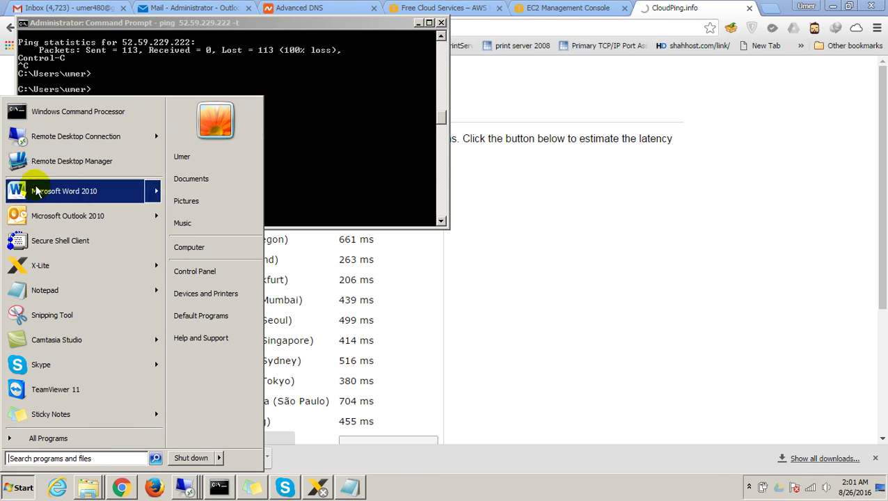
pyautogui.click(49, 125)
pyautogui.write('telnet')
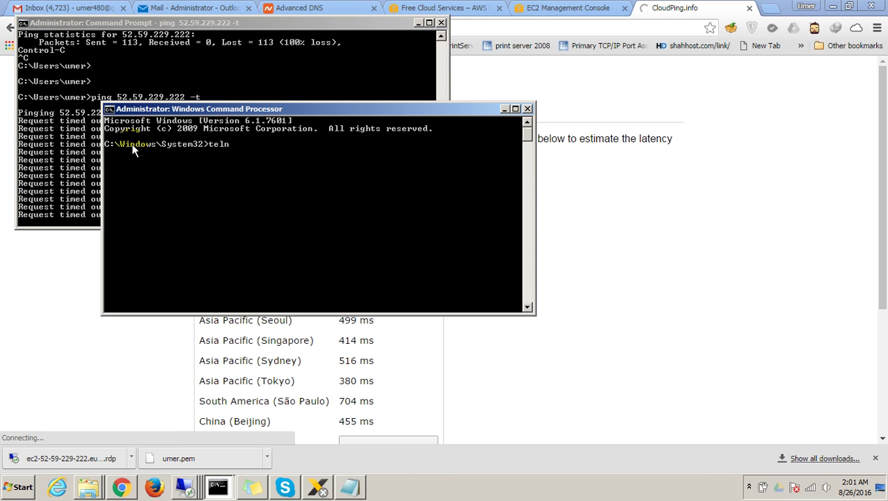
pyautogui.rightClick(435, 201)
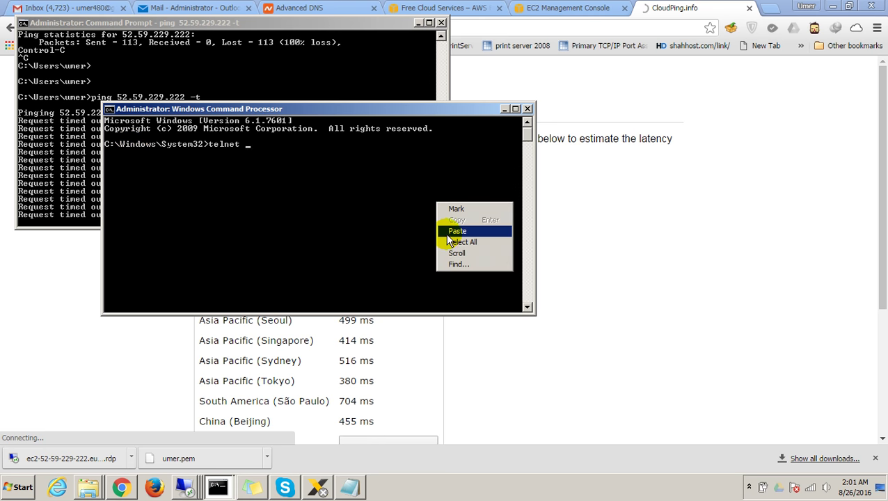
pyautogui.click(452, 231)
pyautogui.press('BackSpace')
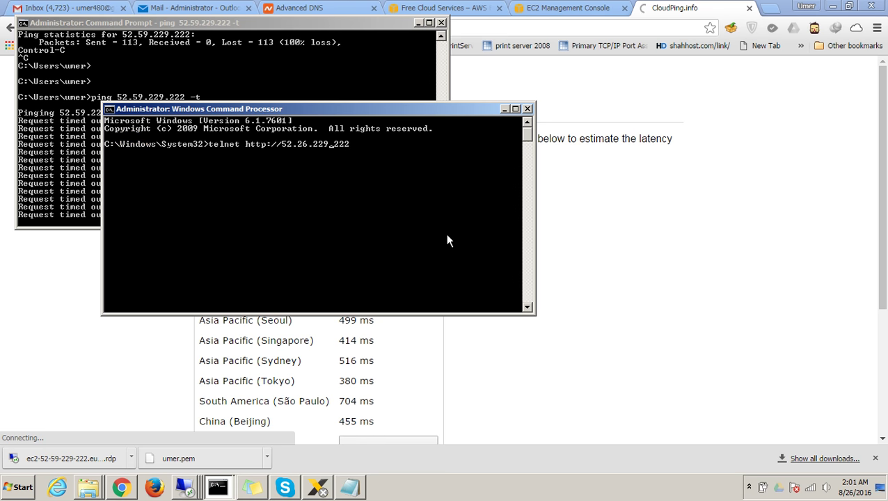
pyautogui.press('Left')
pyautogui.press('Left')
pyautogui.press('Left')
pyautogui.press('Left')
pyautogui.press('Left')
pyautogui.press('Left')
pyautogui.press('Left')
pyautogui.press('Left')
pyautogui.press('Left')
pyautogui.press('Left')
pyautogui.press('Left')
pyautogui.press('Left')
pyautogui.press('Left')
pyautogui.press('BackSpace')
pyautogui.press('BackSpace')
pyautogui.press('BackSpace')
pyautogui.press('BackSpace')
pyautogui.press('BackSpace')
pyautogui.press('BackSpace')
pyautogui.press('BackSpace')
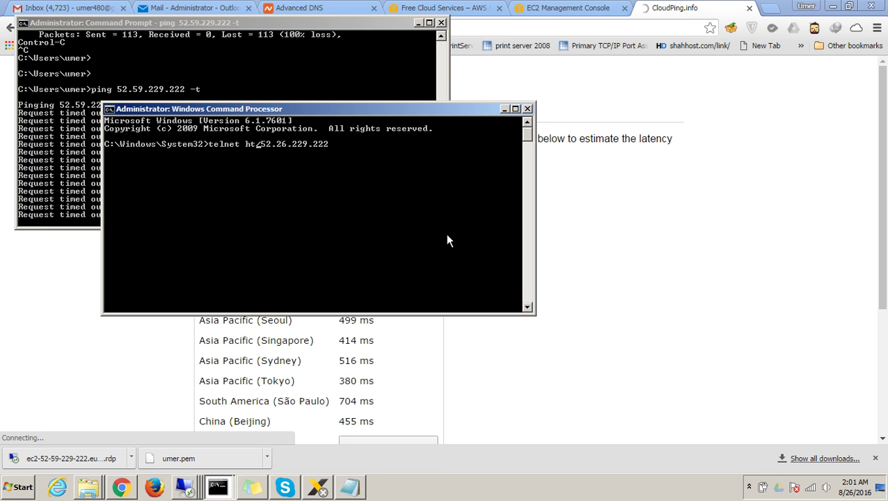
pyautogui.press('BackSpace')
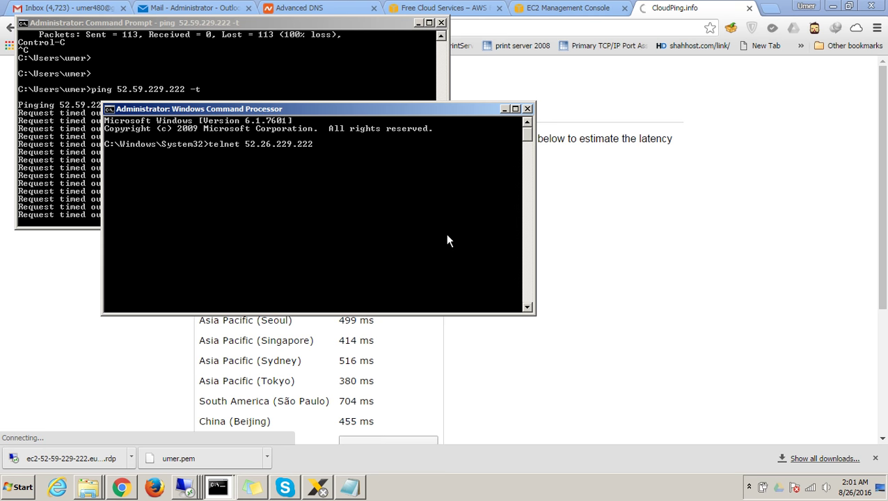
pyautogui.press('Right')
pyautogui.press('Right')
pyautogui.press('Right')
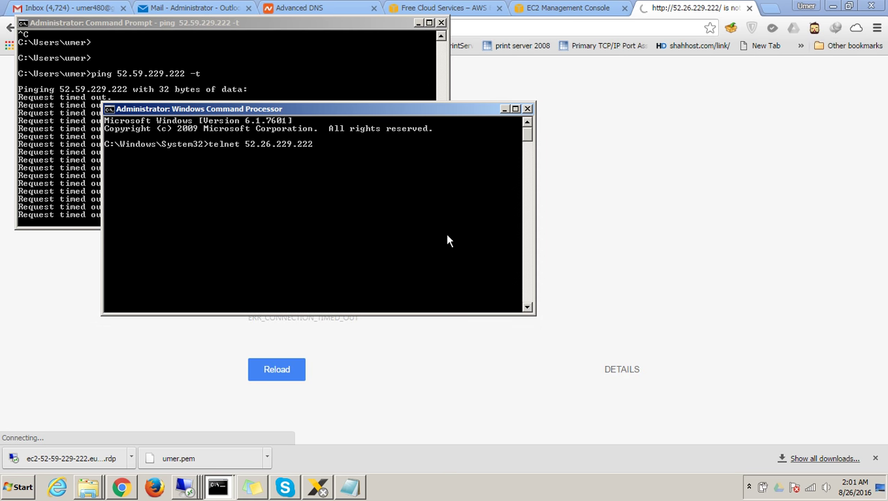
pyautogui.write('80')
pyautogui.press('Return')
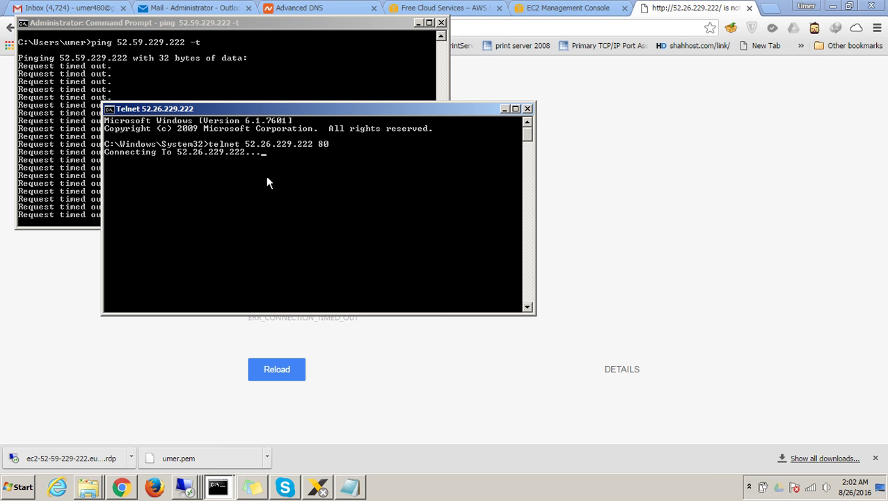
# Return to Chrome and retry opening the website at 52.26.229.222.
pyautogui.click(459, 88)
pyautogui.click(444, 28)
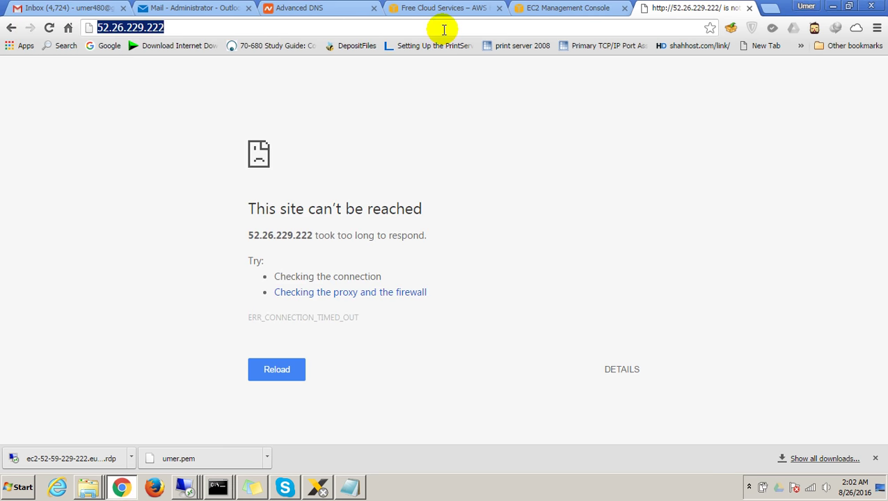
pyautogui.press('Return')
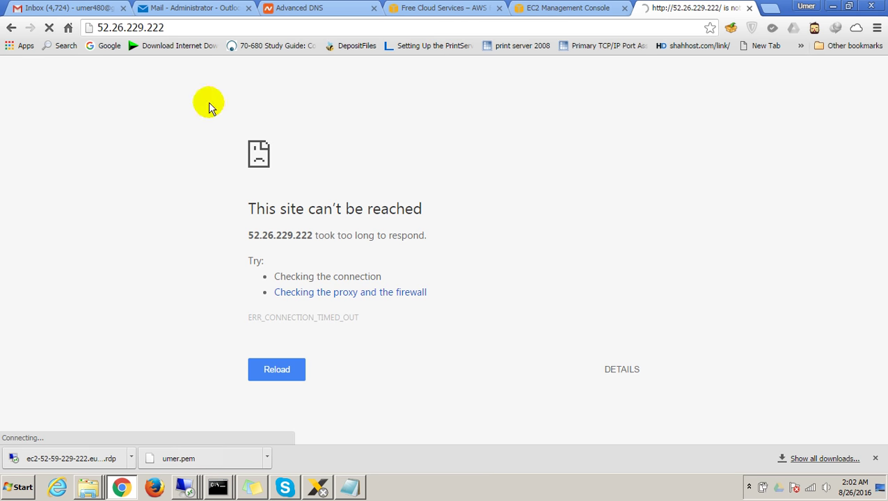
# Switch to the EC2 Remote Desktop session and open Internet Explorer there in a maximized window.
pyautogui.click(183, 487)
pyautogui.click(174, 459)
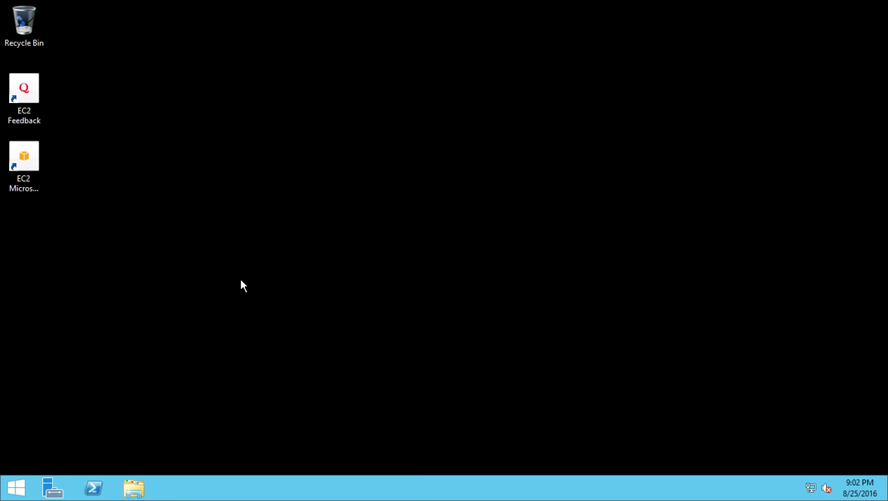
pyautogui.moveTo(418, 6)
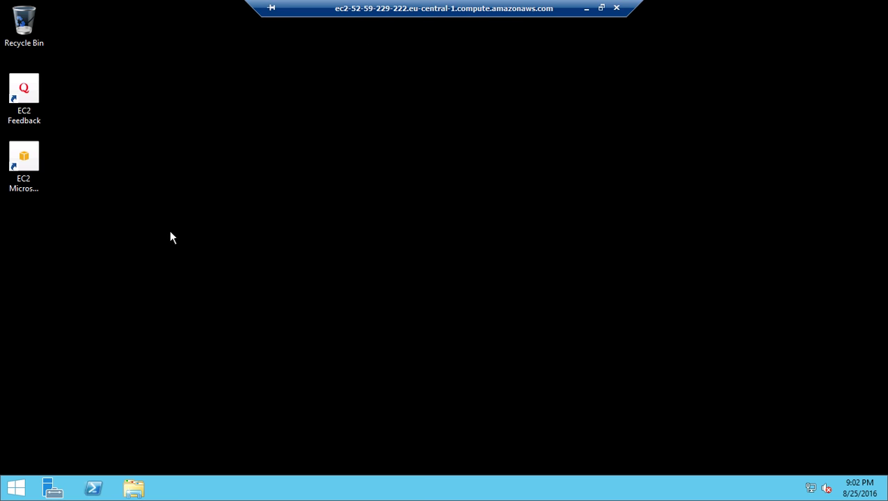
pyautogui.click(16, 491)
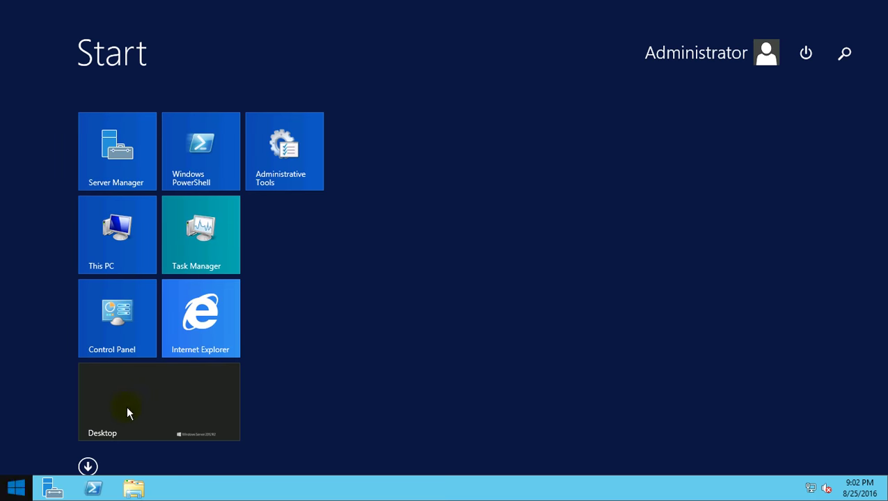
pyautogui.click(194, 348)
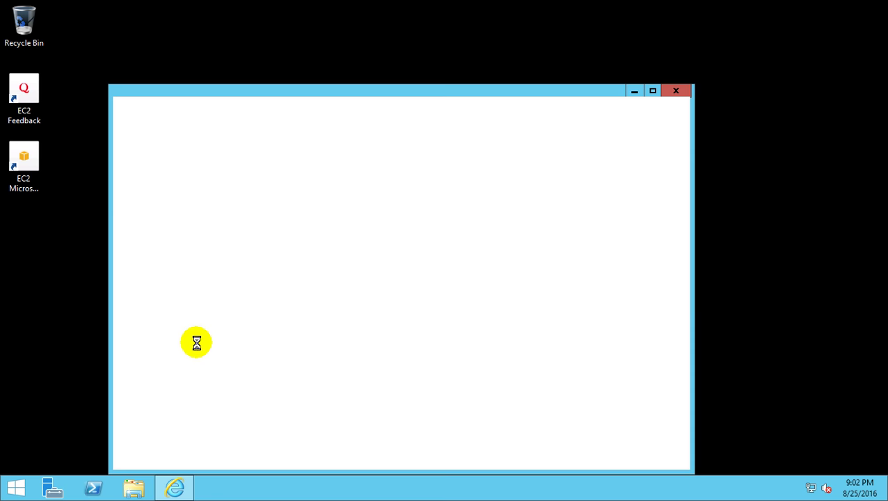
pyautogui.doubleClick(397, 88)
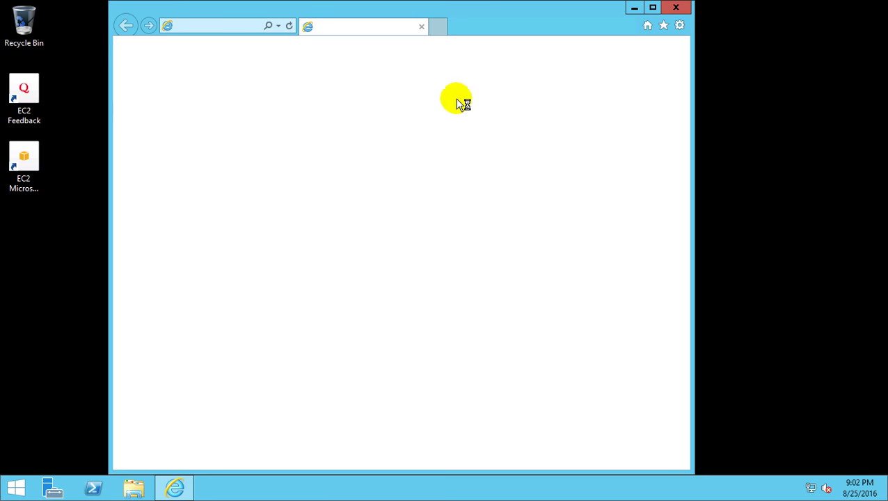
pyautogui.click(652, 9)
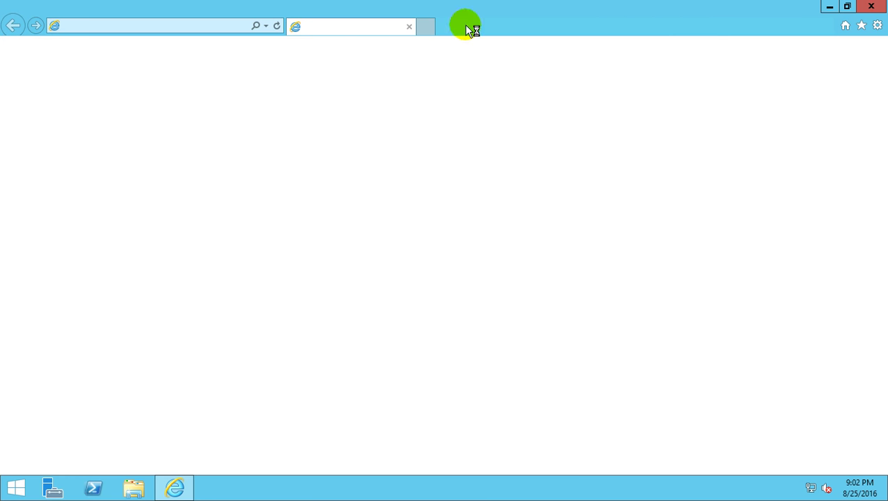
pyautogui.click(221, 26)
# Open the system properties of This PC on the server to check its Windows edition, processor and memory.
pyautogui.click(135, 488)
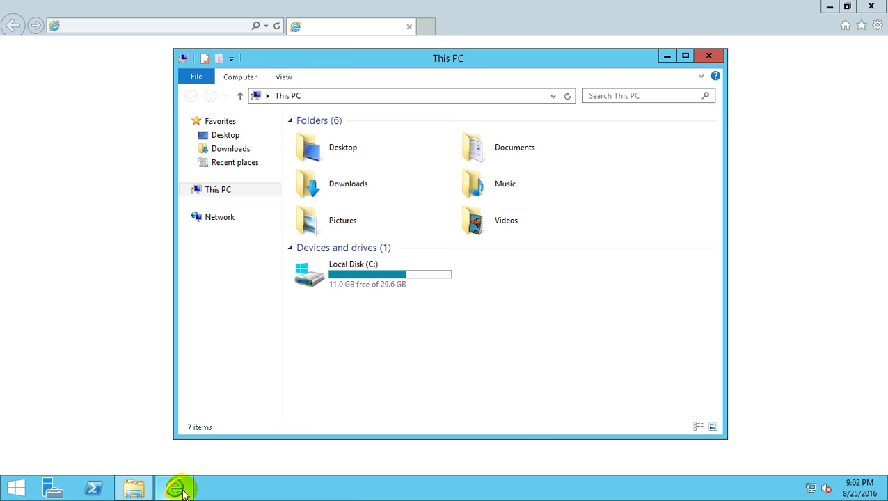
pyautogui.rightClick(226, 194)
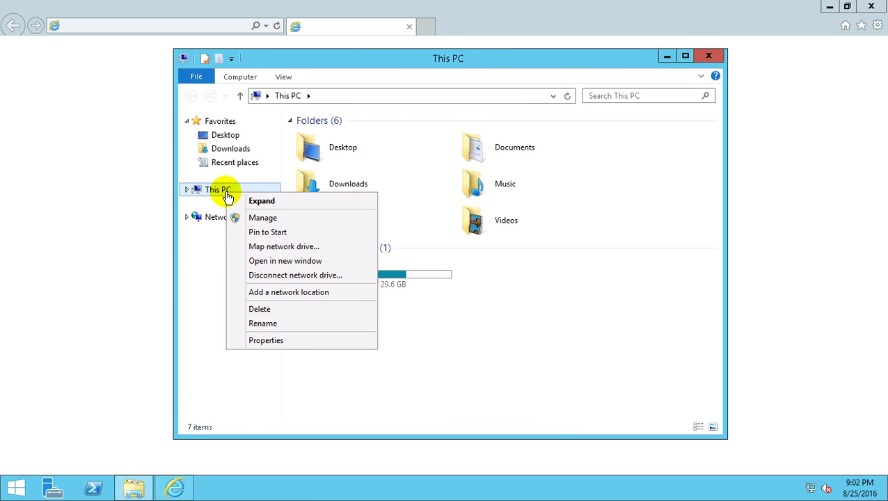
pyautogui.click(305, 341)
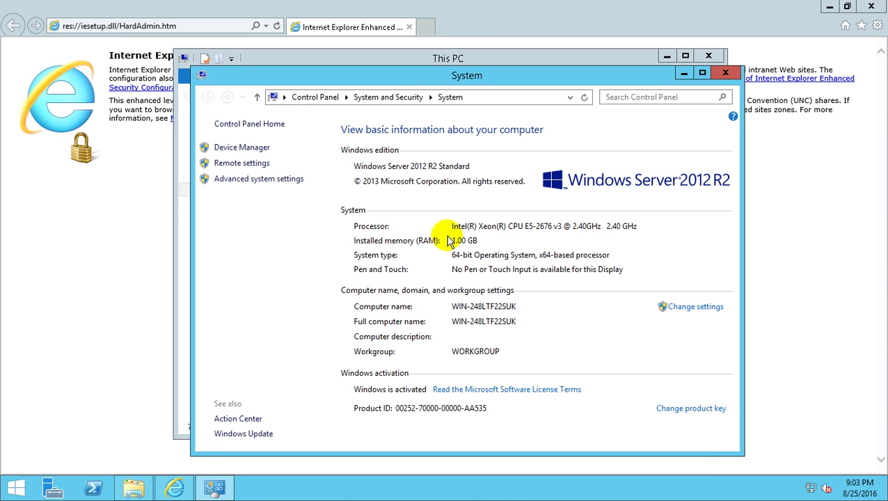
# Browse the server's Local Disk (C:) through Users and Public to the Public Downloads folder.
pyautogui.click(144, 480)
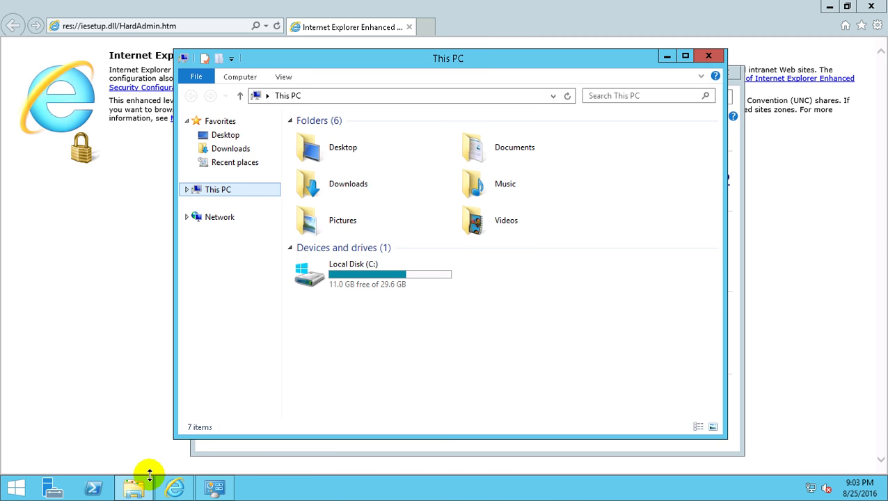
pyautogui.click(62, 355)
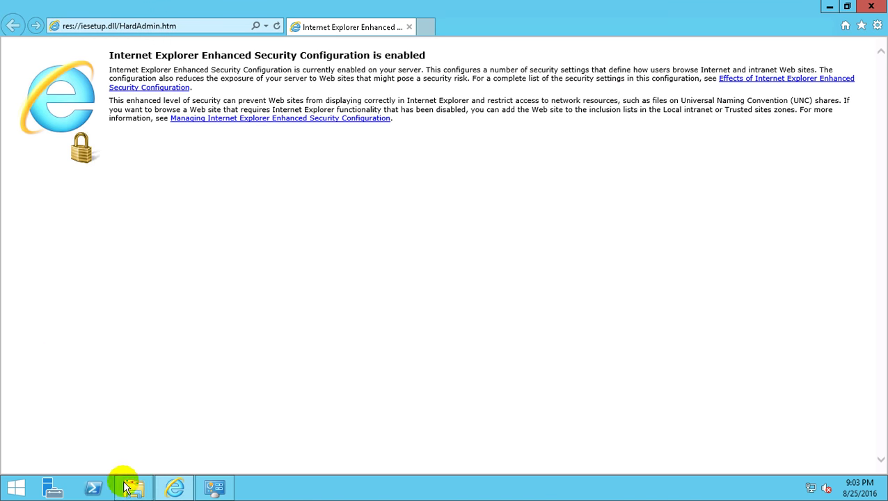
pyautogui.click(131, 490)
pyautogui.doubleClick(396, 277)
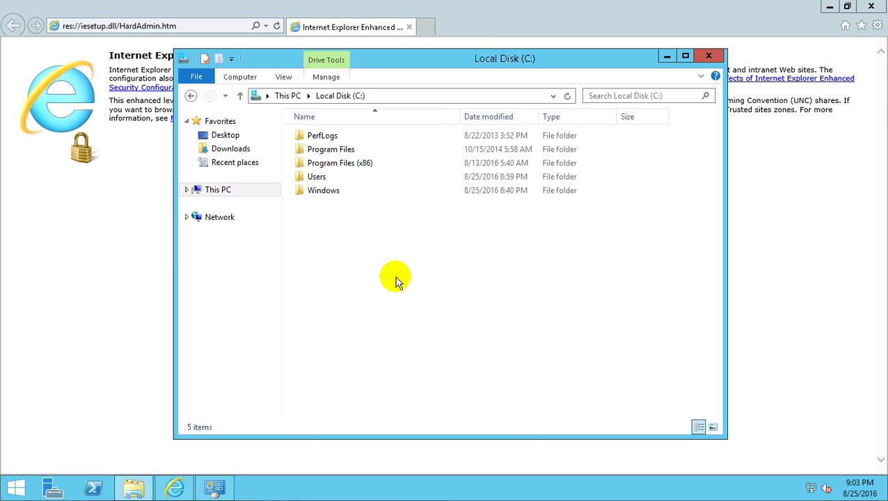
pyautogui.doubleClick(376, 179)
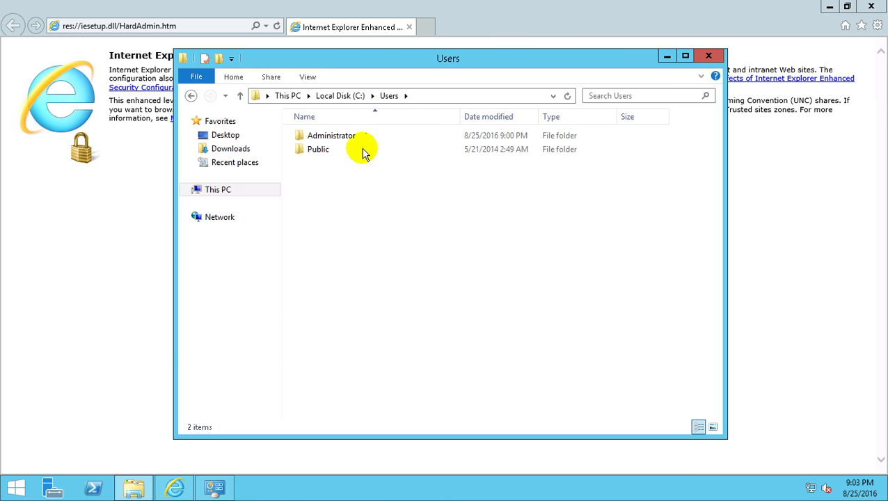
pyautogui.doubleClick(362, 149)
pyautogui.doubleClick(362, 151)
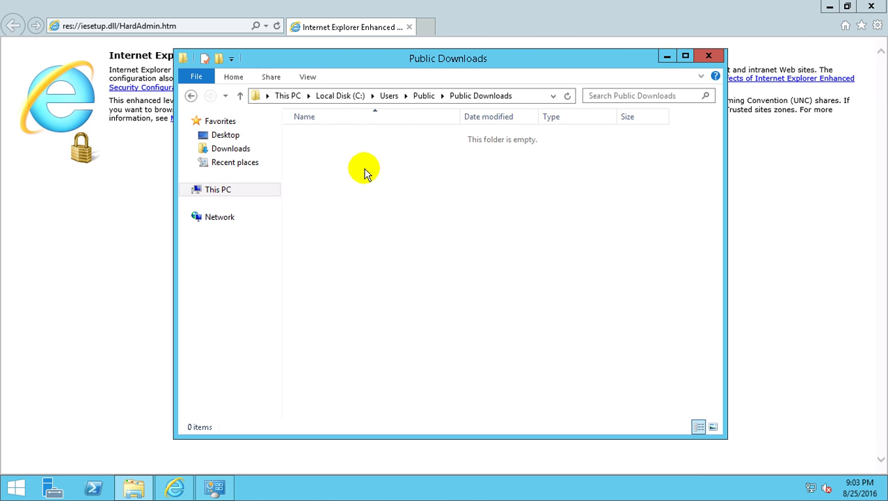
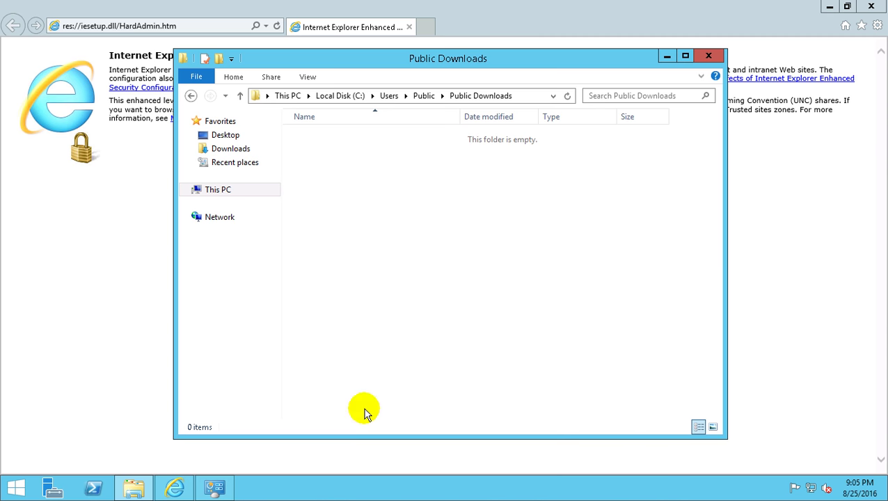
# Return to the server's Internet Explorer and try to open Google.
pyautogui.click(120, 268)
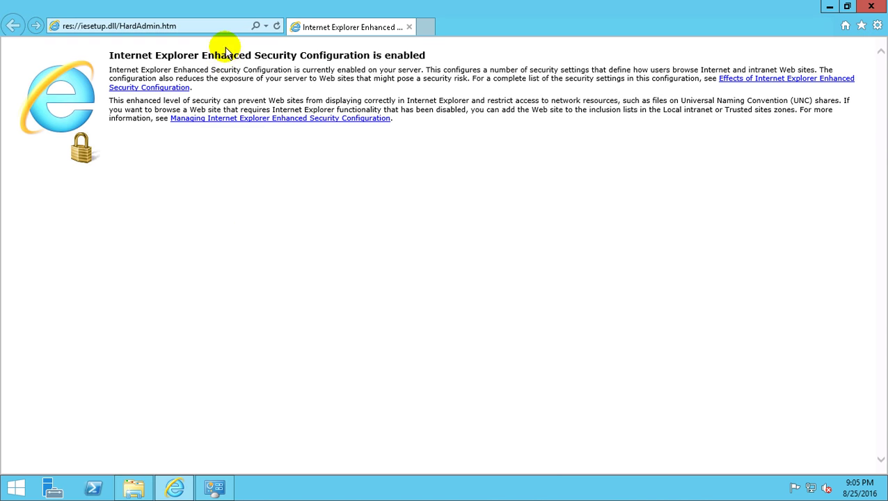
pyautogui.click(216, 26)
pyautogui.write('g')
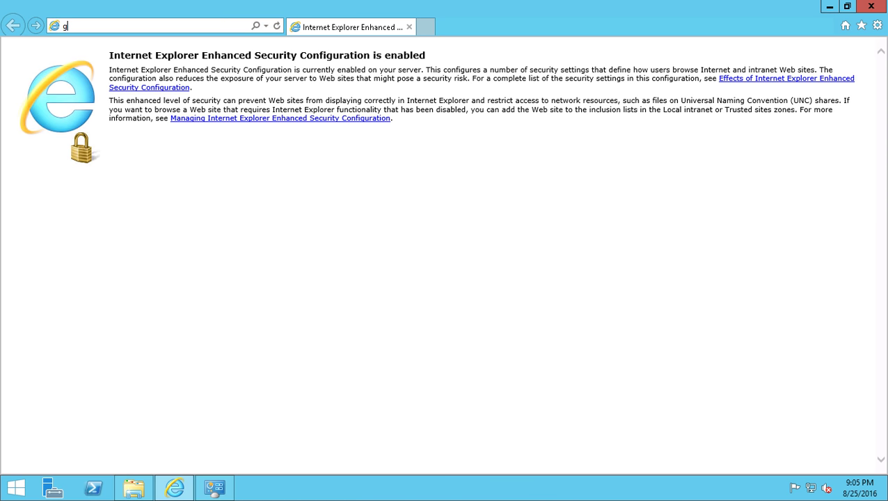
pyautogui.write('oogle')
pyautogui.press('Return')
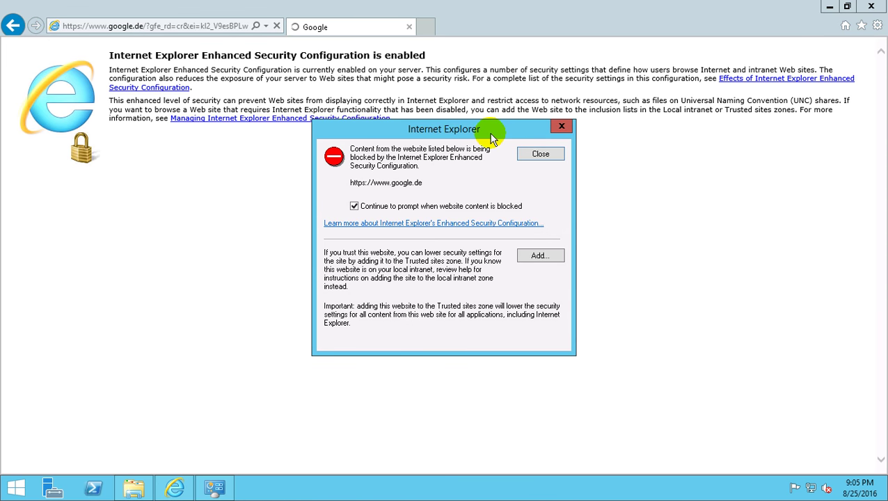
# Turn off IE Enhanced Security Configuration for Administrators and Users in Server Manager, and close the blocked Internet Explorer window.
pyautogui.click(56, 485)
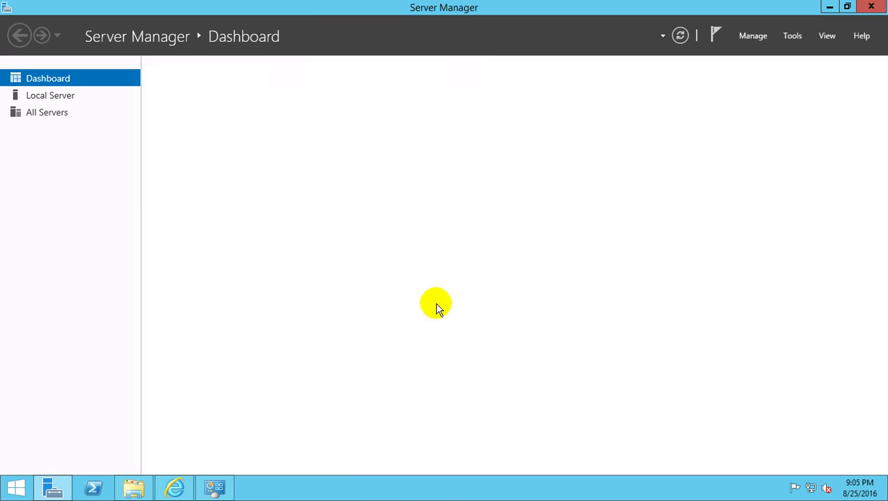
pyautogui.click(752, 39)
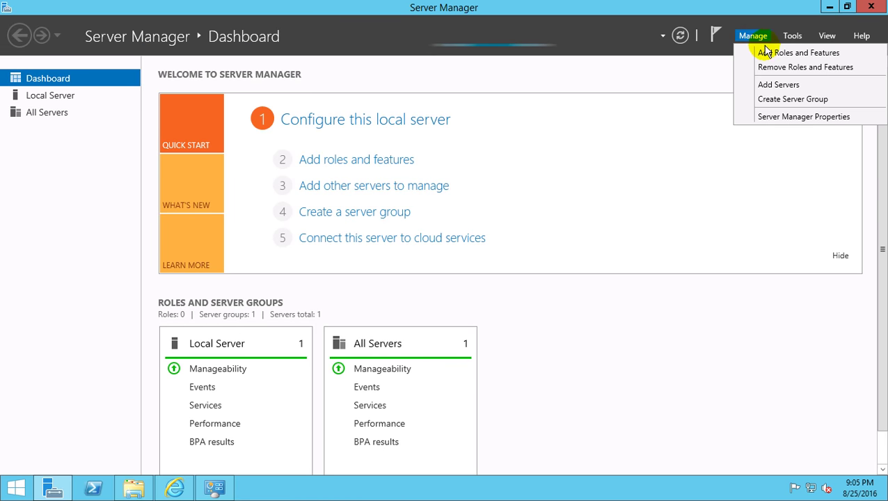
pyautogui.click(81, 94)
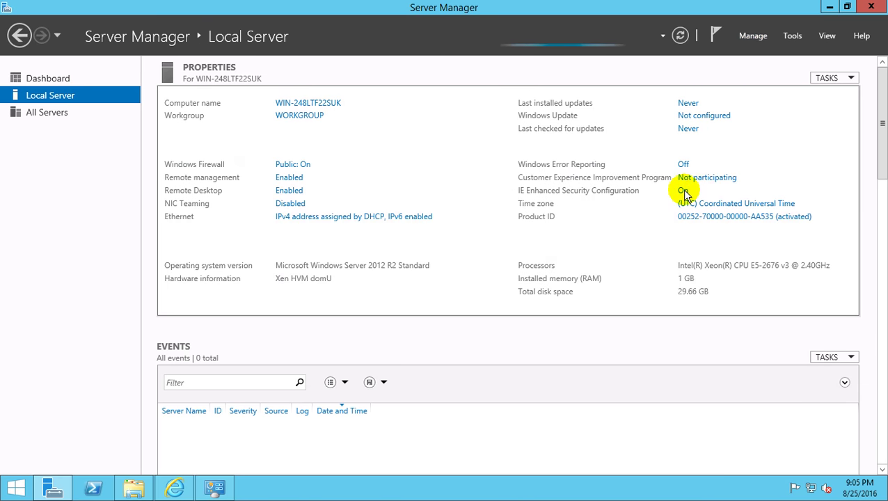
pyautogui.click(683, 191)
pyautogui.click(359, 226)
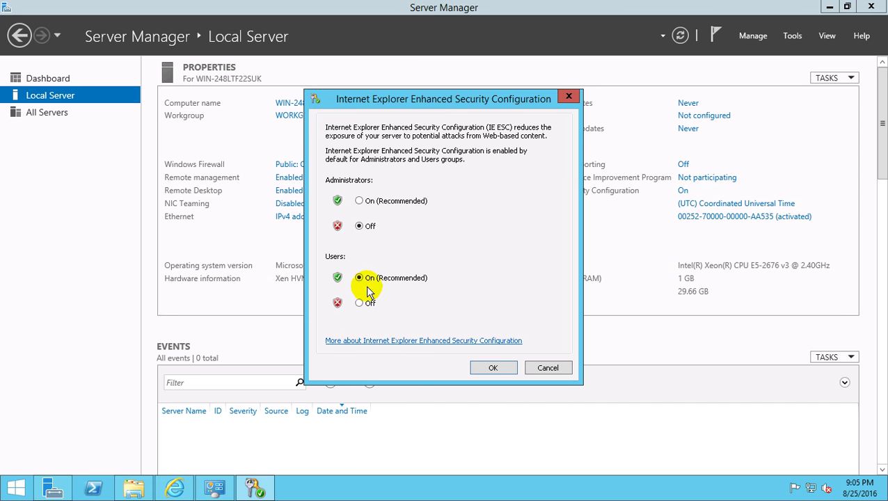
pyautogui.click(359, 302)
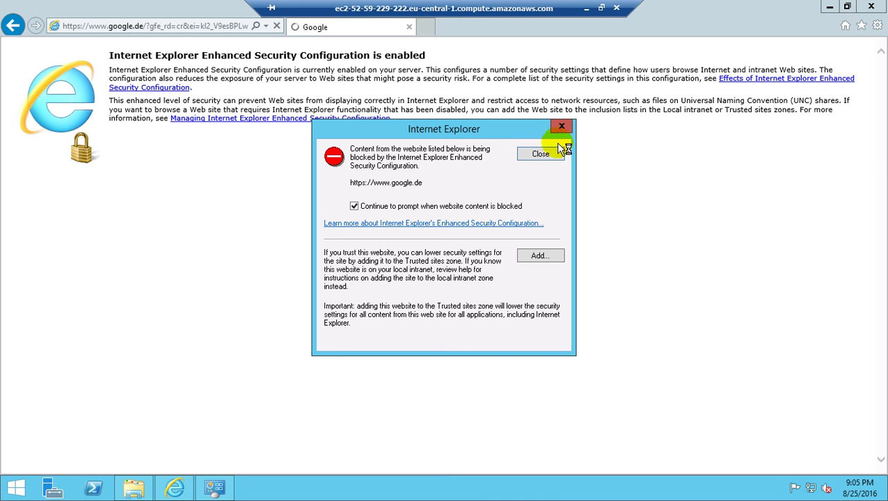
pyautogui.click(542, 153)
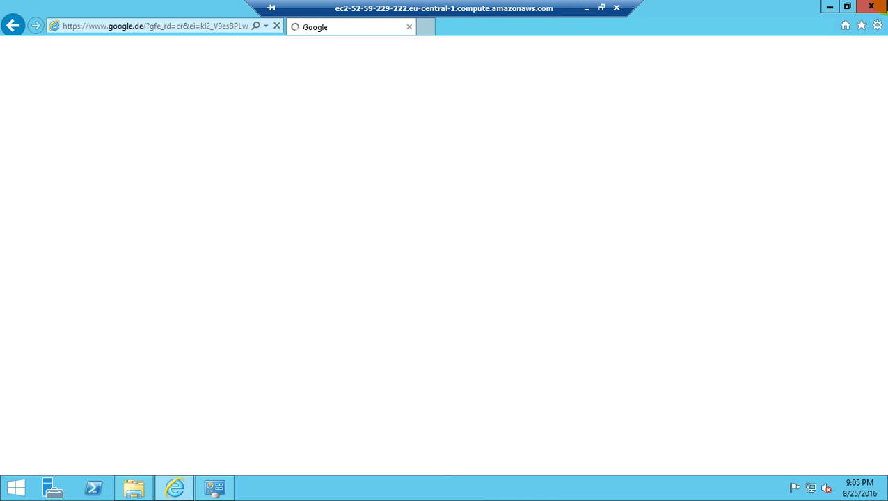
pyautogui.click(873, 8)
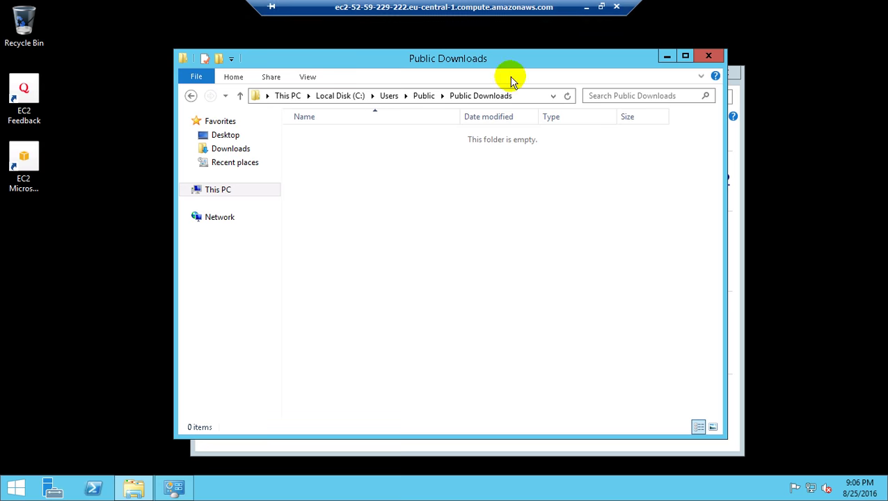
# Launch Internet Explorer on the server again and open google.com.
pyautogui.click(15, 486)
pyautogui.click(185, 351)
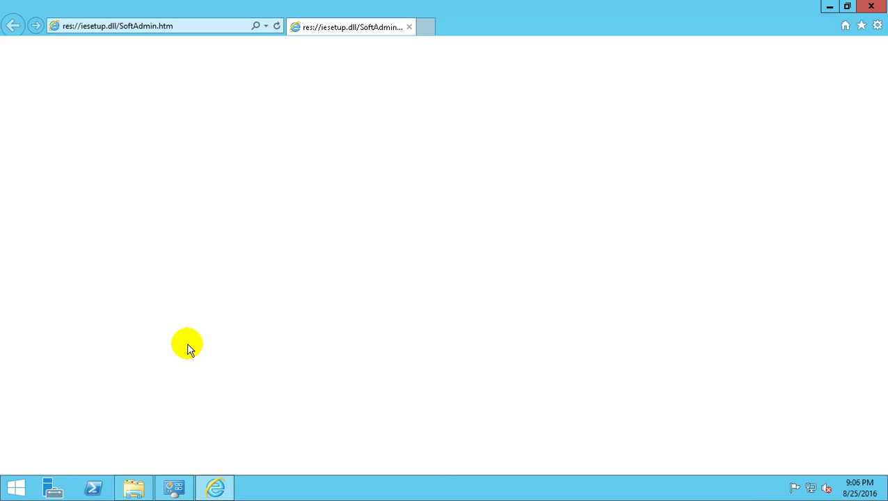
pyautogui.click(231, 28)
pyautogui.write('google.com/')
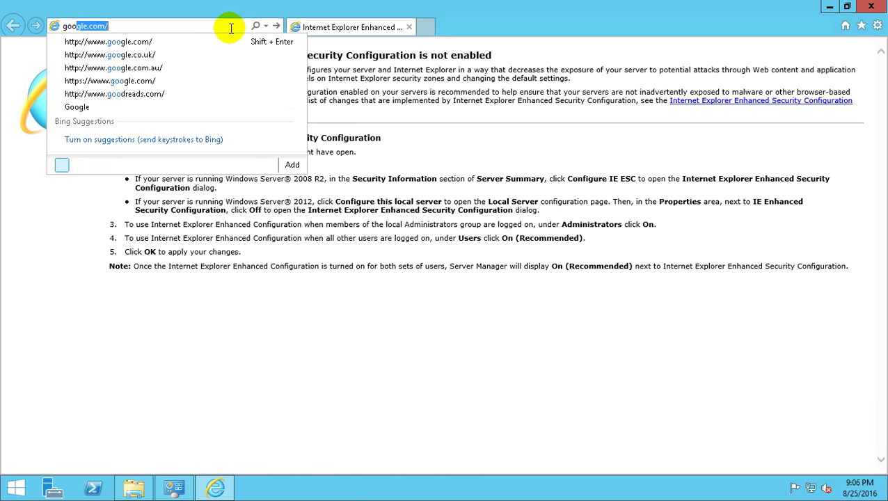
pyautogui.press('Return')
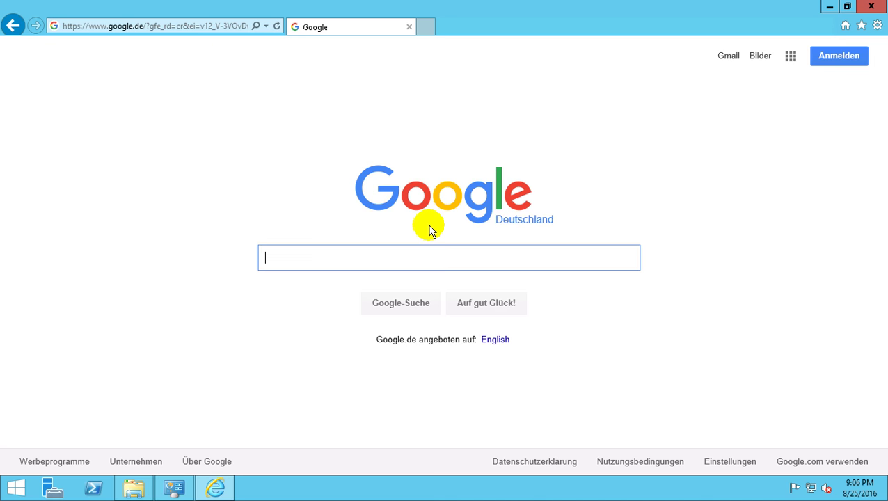
# Search Google for "speed test" and open the Speedtest.net by Ookla result.
pyautogui.write('speed test')
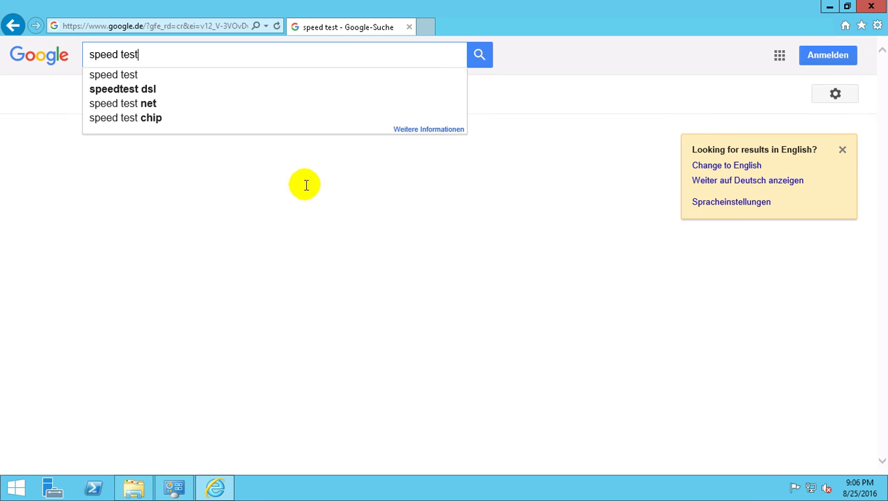
pyautogui.press('Return')
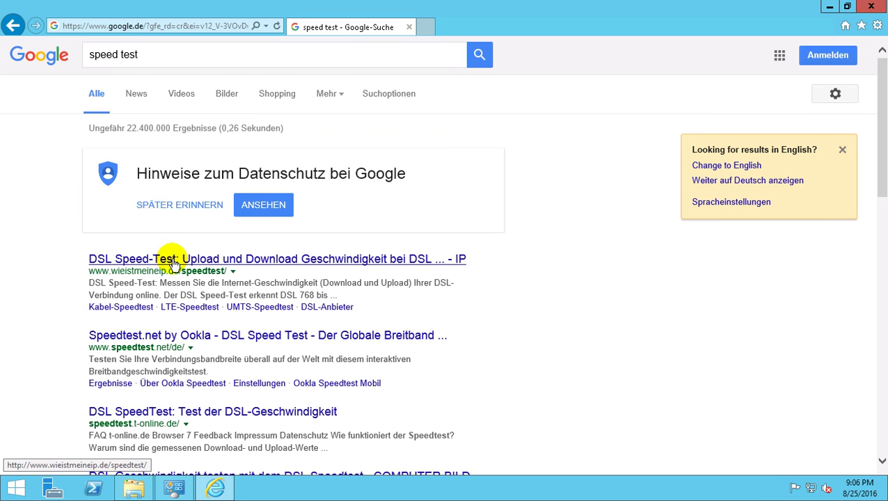
pyautogui.click(165, 336)
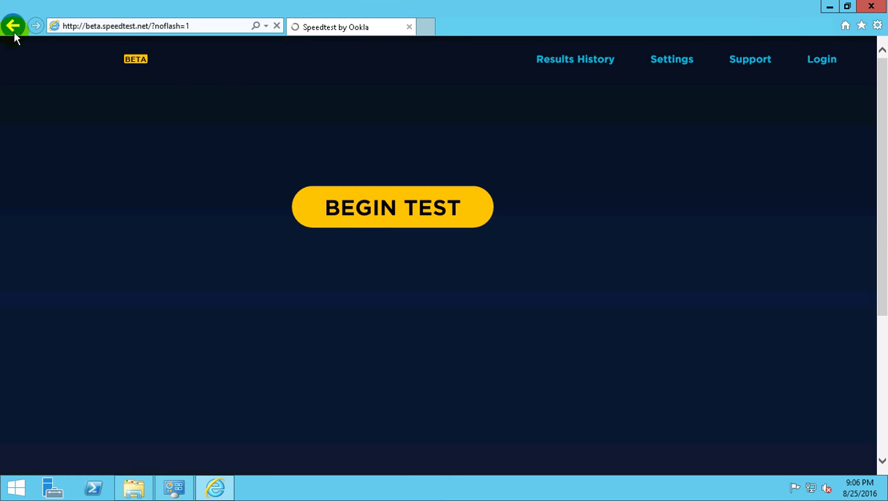
pyautogui.click(14, 31)
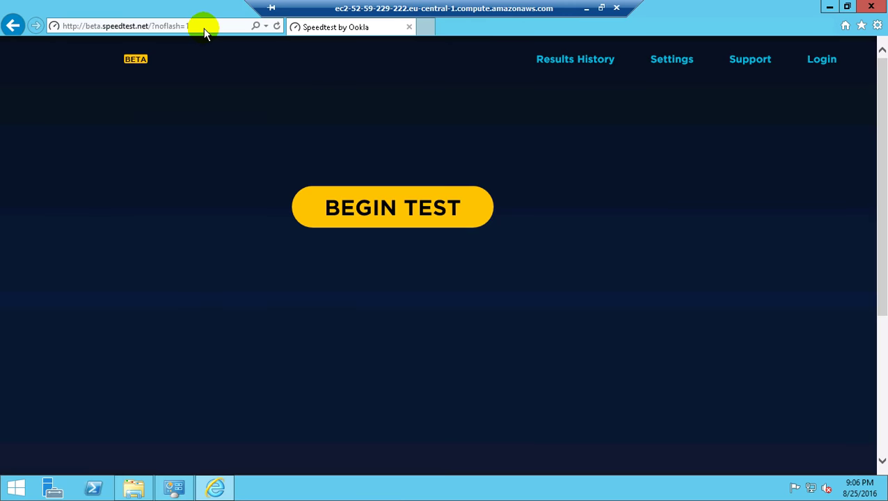
pyautogui.click(204, 30)
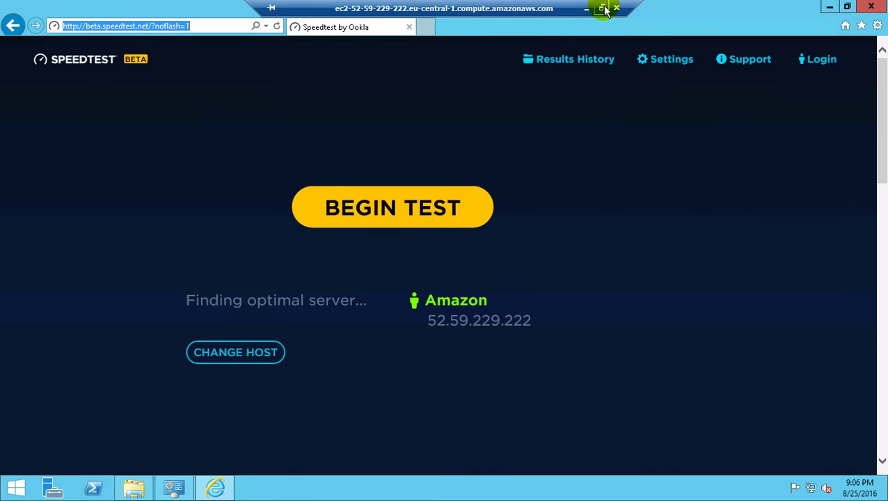
pyautogui.click(602, 8)
pyautogui.click(748, 487)
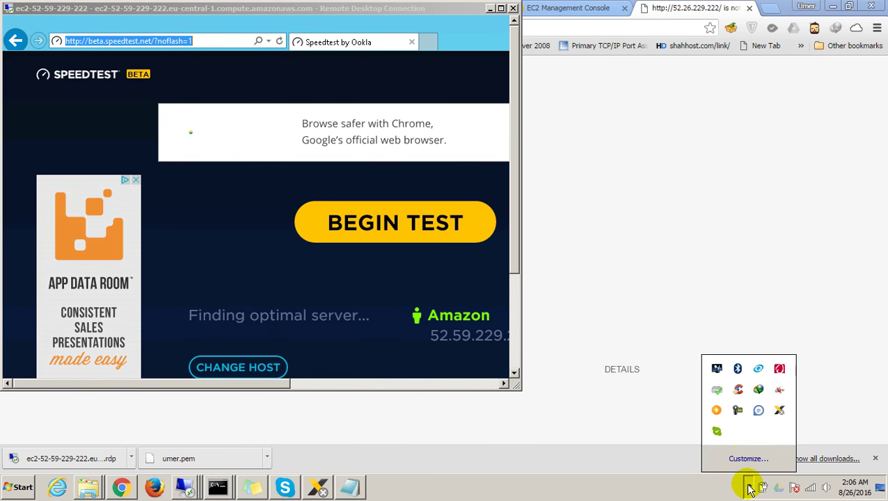
pyautogui.click(739, 411)
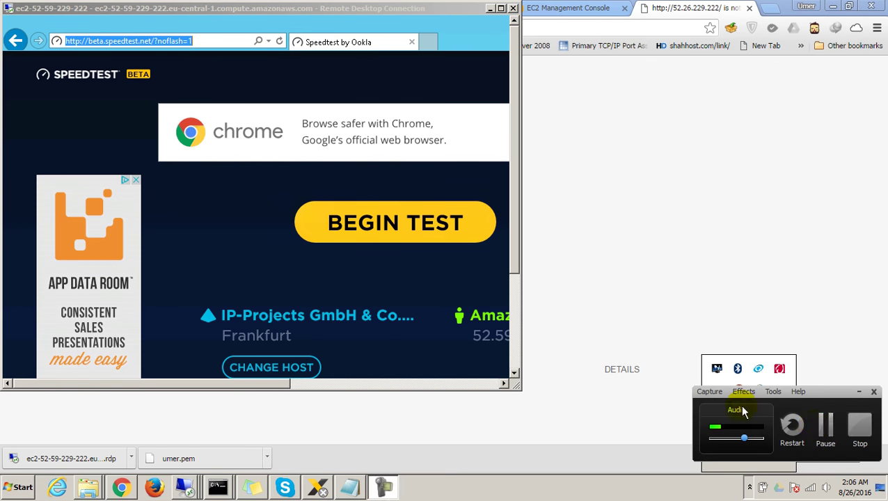
pyautogui.click(813, 423)
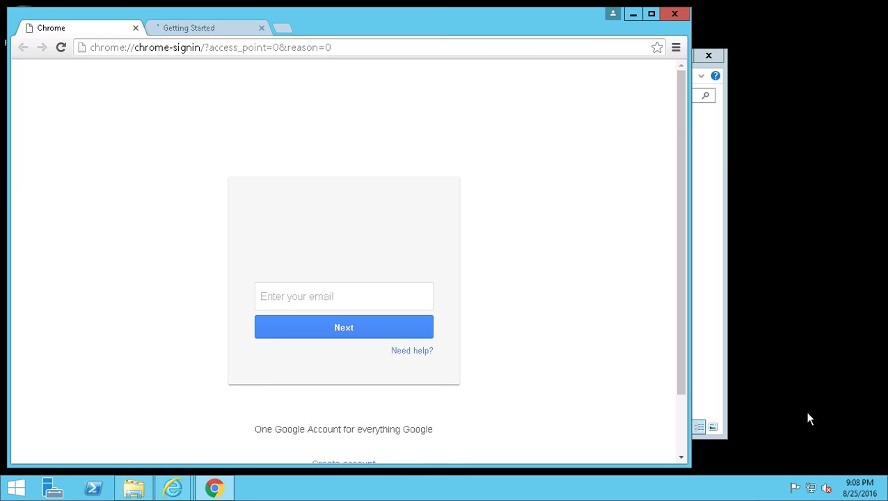
# Open speedtest.net in Chrome on the server and maximize the browser window.
pyautogui.click(242, 48)
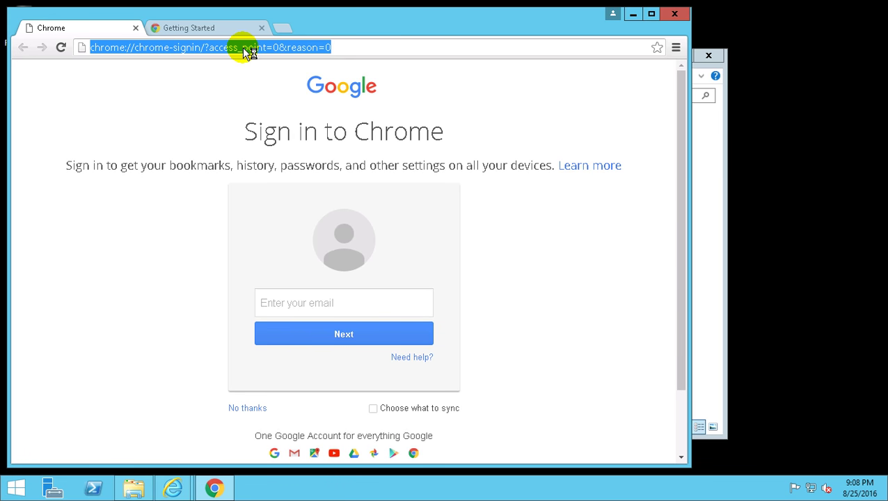
pyautogui.write('sppedtest')
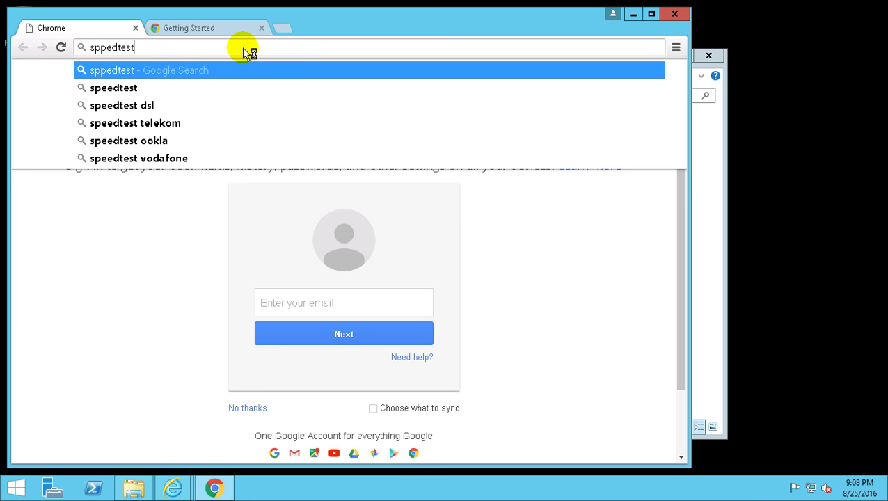
pyautogui.press('BackSpace')
pyautogui.press('BackSpace')
pyautogui.press('BackSpace')
pyautogui.press('BackSpace')
pyautogui.press('BackSpace')
pyautogui.press('BackSpace')
pyautogui.press('BackSpace')
pyautogui.write('eedtest.net')
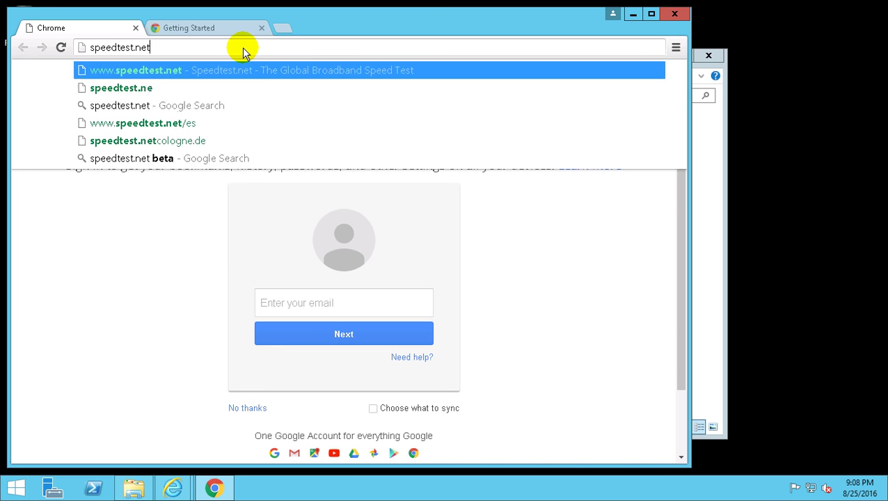
pyautogui.press('Return')
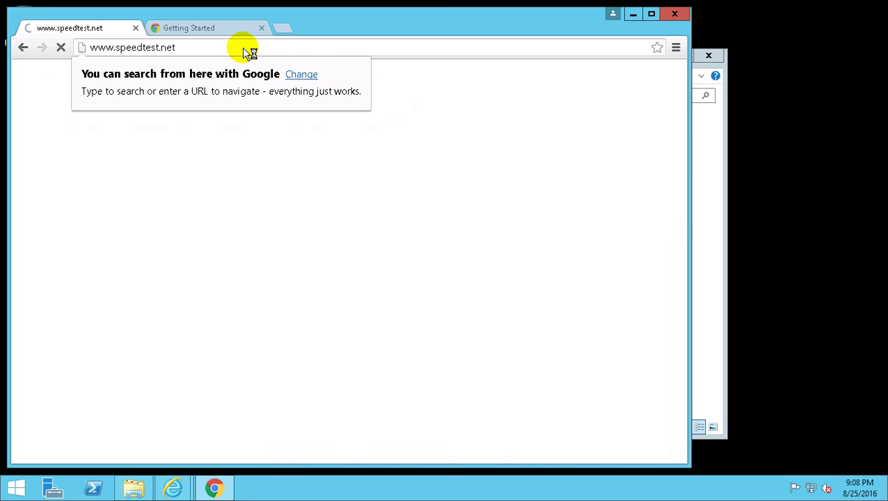
pyautogui.click(652, 16)
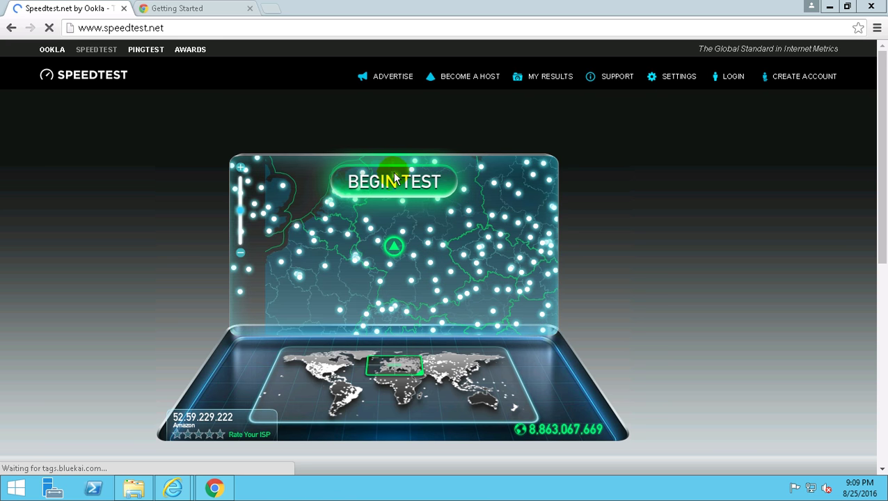
# Run the speed test and examine the server's ping, download speed and upload speed.
pyautogui.click(394, 181)
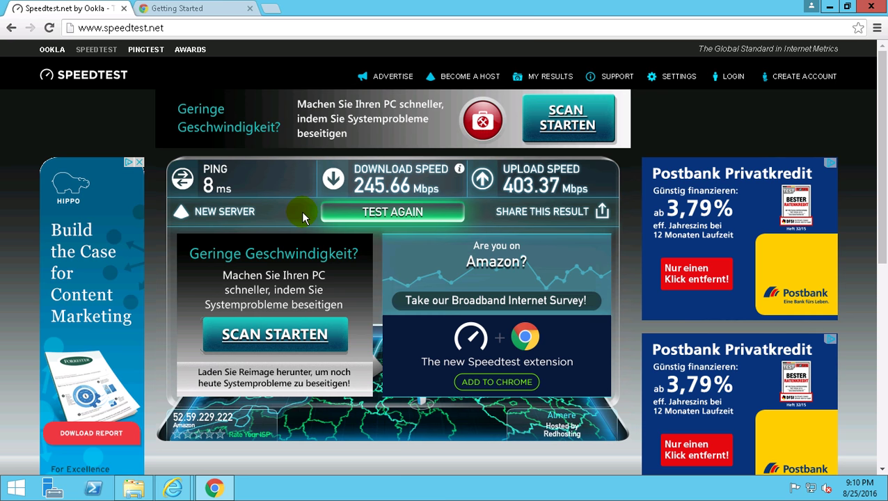
pyautogui.moveTo(341, 169)
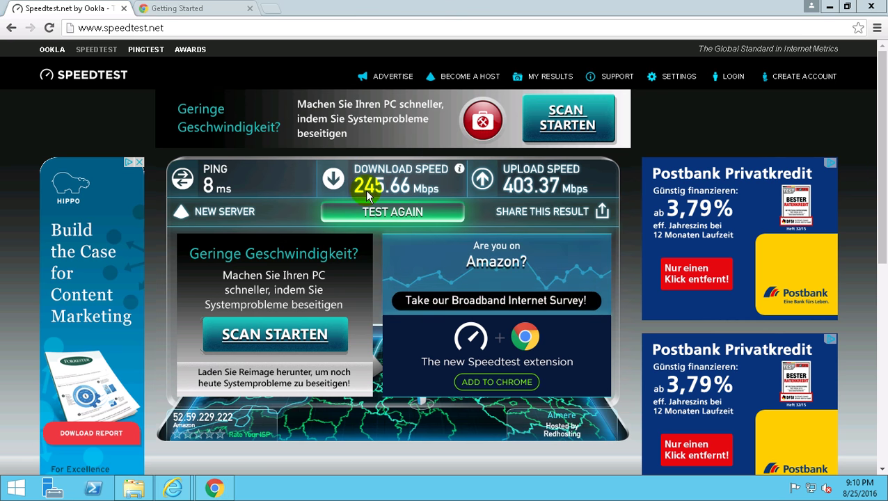
pyautogui.moveTo(372, 193)
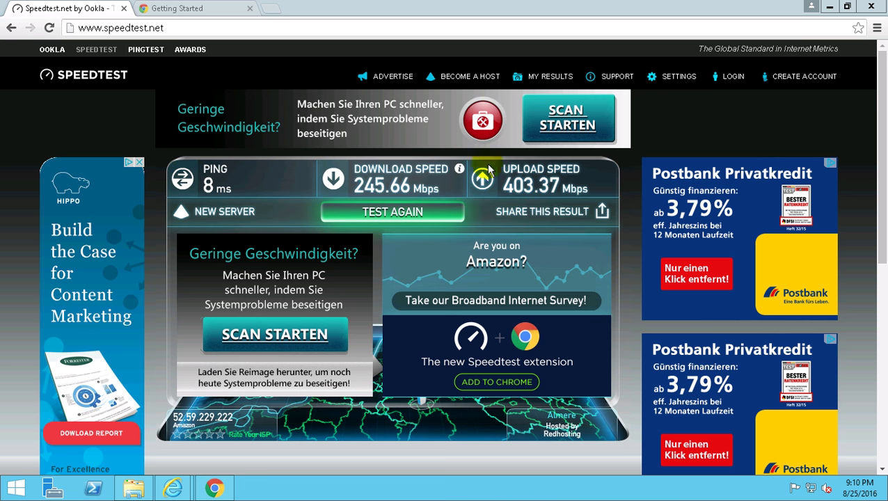
pyautogui.click(206, 16)
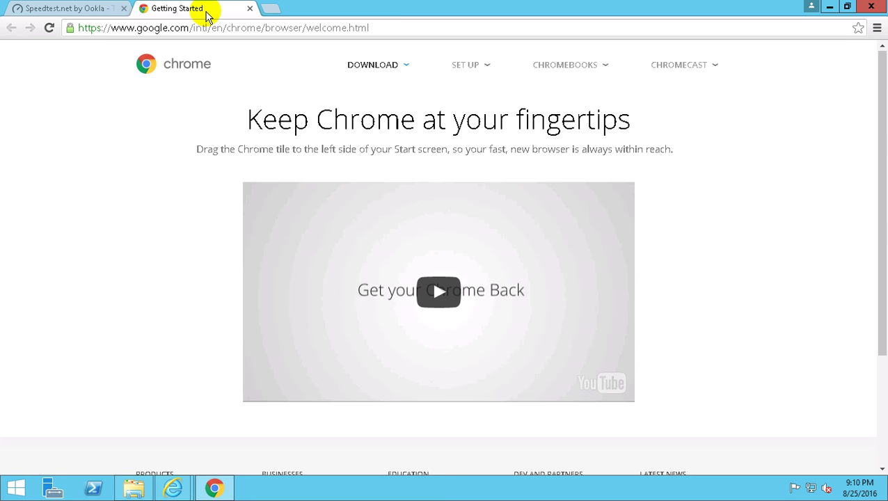
pyautogui.click(82, 16)
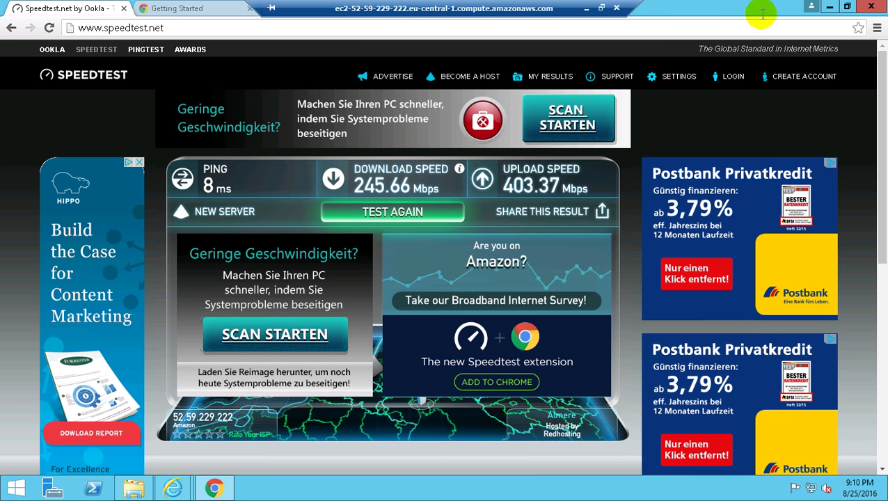
# Check the drives of the EC2 remote server in File Explorer's This PC view.
pyautogui.click(587, 8)
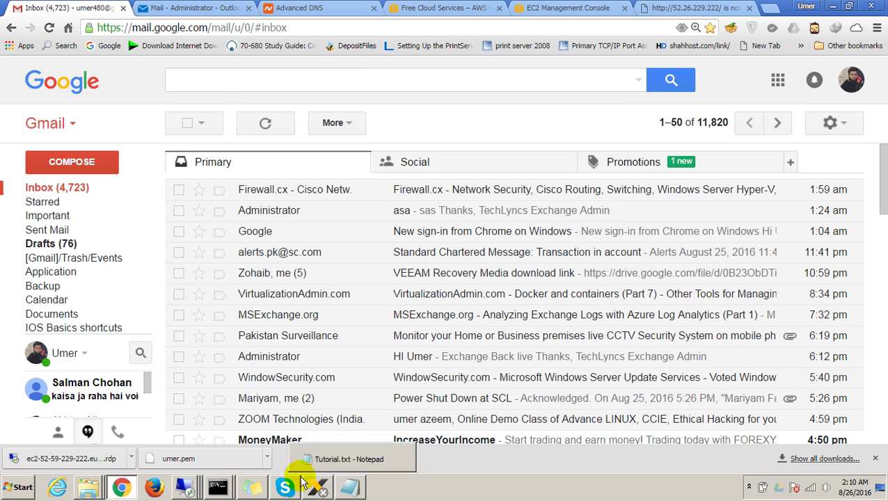
pyautogui.click(193, 489)
pyautogui.click(195, 460)
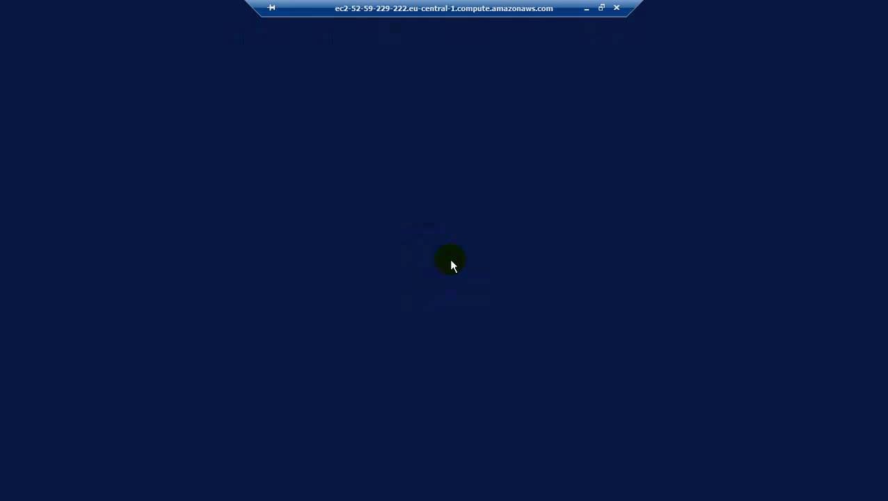
pyautogui.click(133, 485)
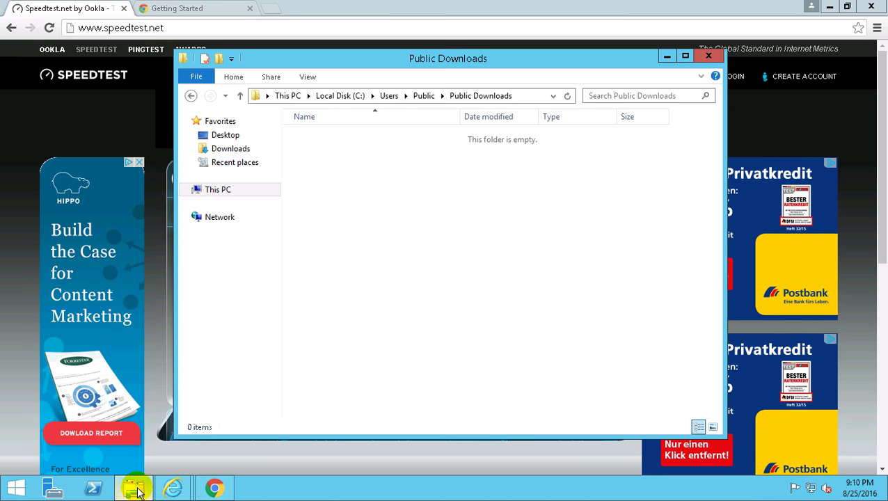
pyautogui.click(232, 189)
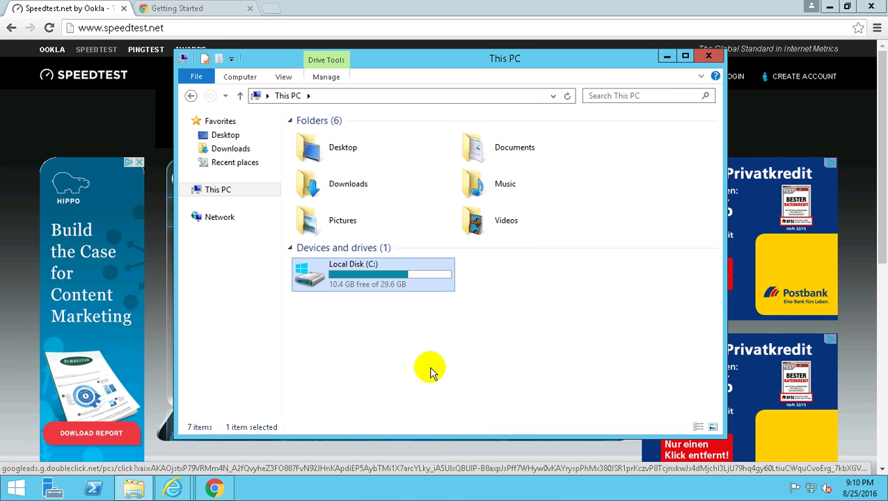
pyautogui.click(668, 56)
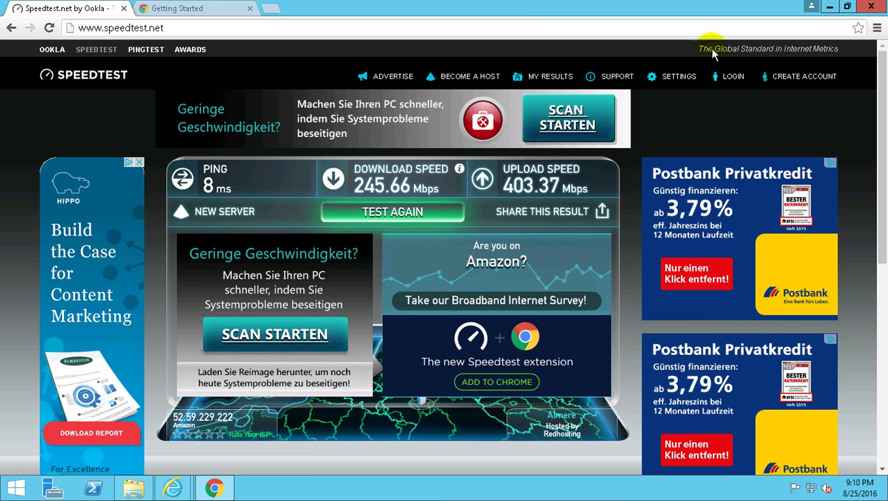
pyautogui.click(829, 7)
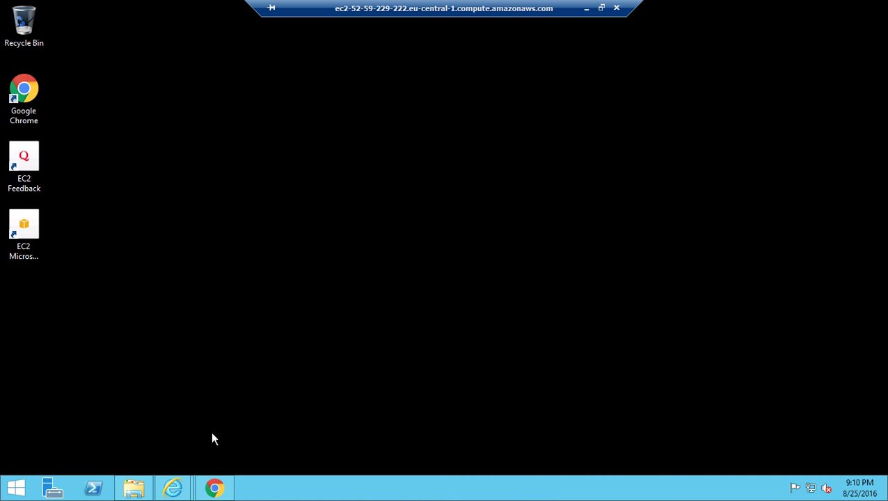
pyautogui.click(218, 487)
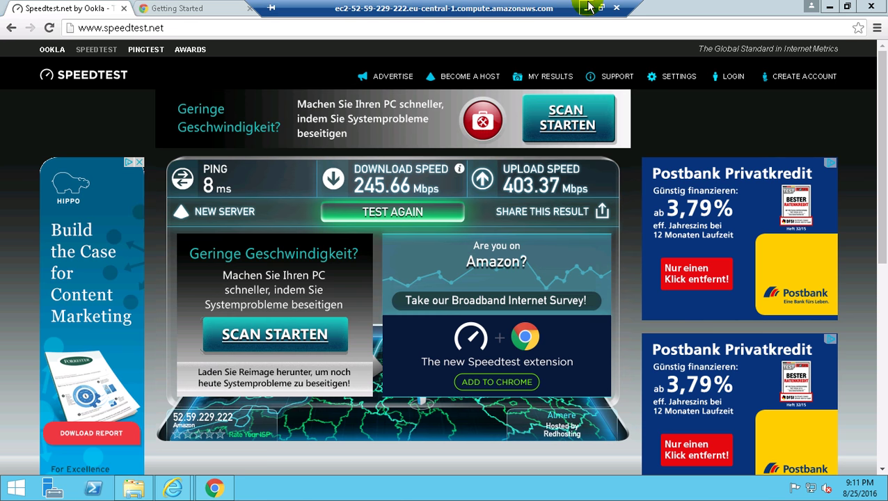
# Switch to the Tutorial.txt notes in Notepad on the local computer and review the Speed Test and install IIS items.
pyautogui.click(587, 7)
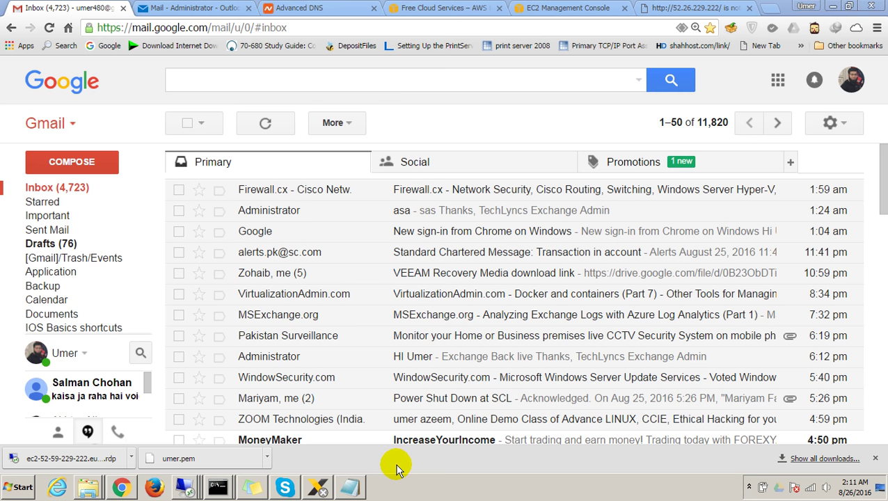
pyautogui.click(350, 486)
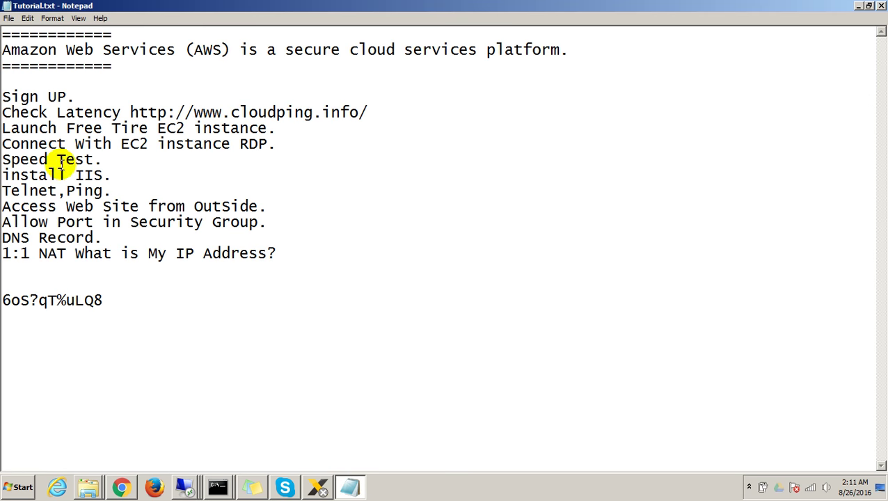
pyautogui.moveTo(112, 175); pyautogui.dragTo(2, 174)
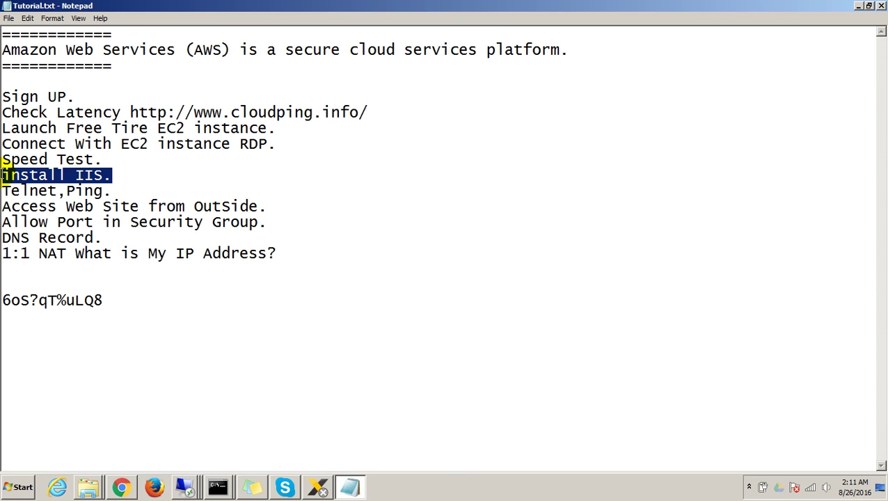
pyautogui.click(83, 165)
pyautogui.moveTo(103, 160); pyautogui.dragTo(14, 162)
pyautogui.moveTo(117, 180); pyautogui.dragTo(4, 189)
pyautogui.doubleClick(42, 174)
pyautogui.click(126, 186)
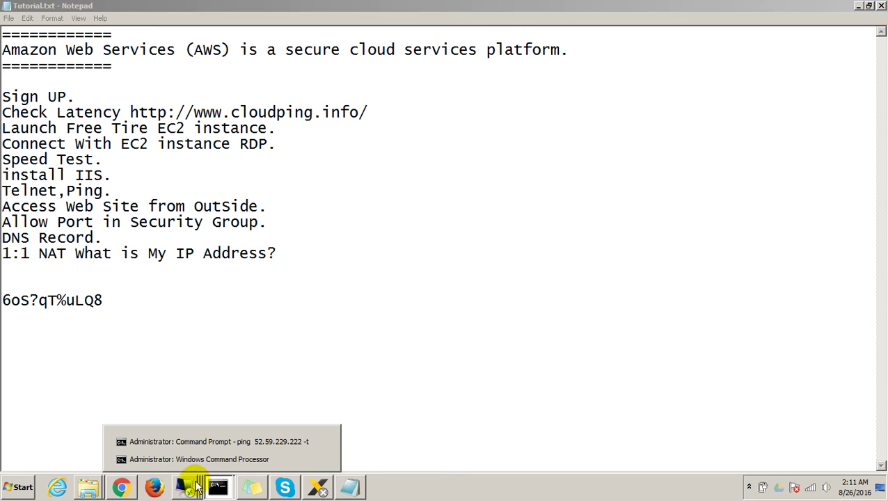
# Switch back to the EC2 server's Remote Desktop session.
pyautogui.moveTo(185, 485)
pyautogui.click(185, 459)
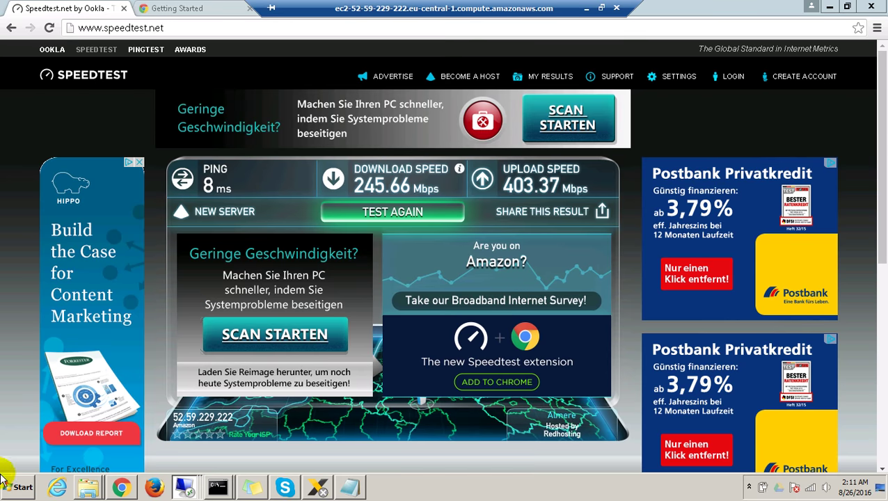
pyautogui.click(14, 489)
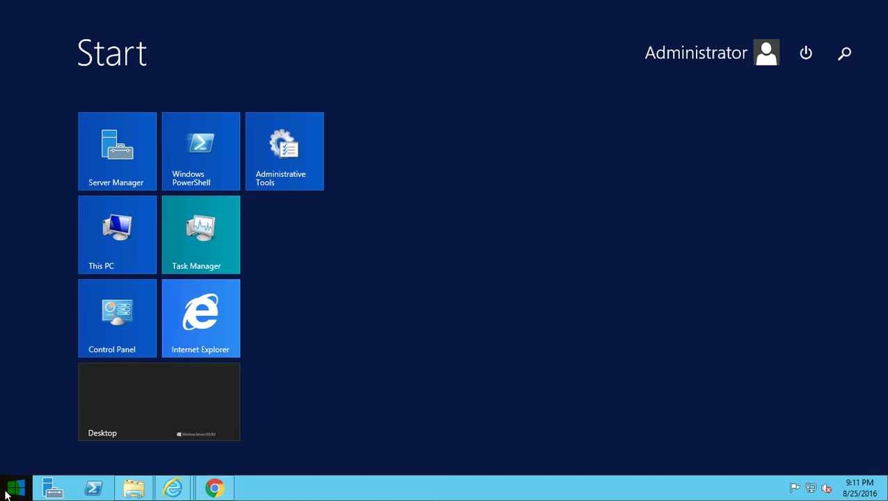
pyautogui.write('iis')
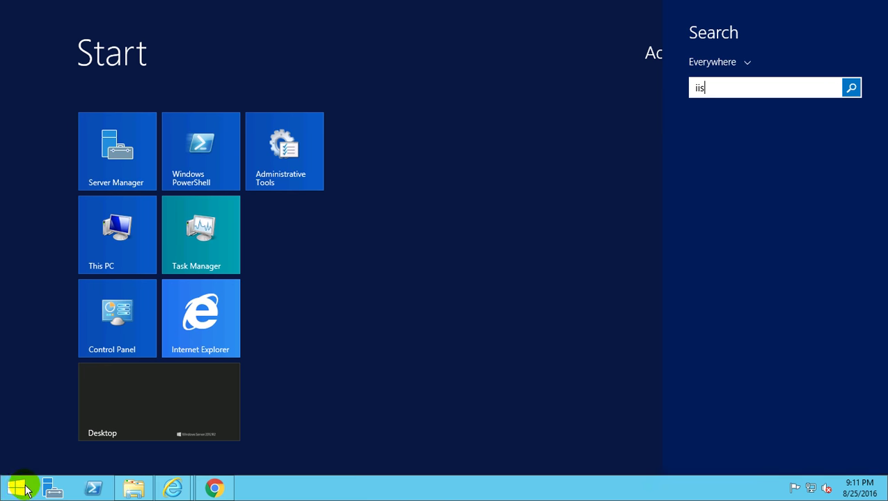
pyautogui.click(172, 381)
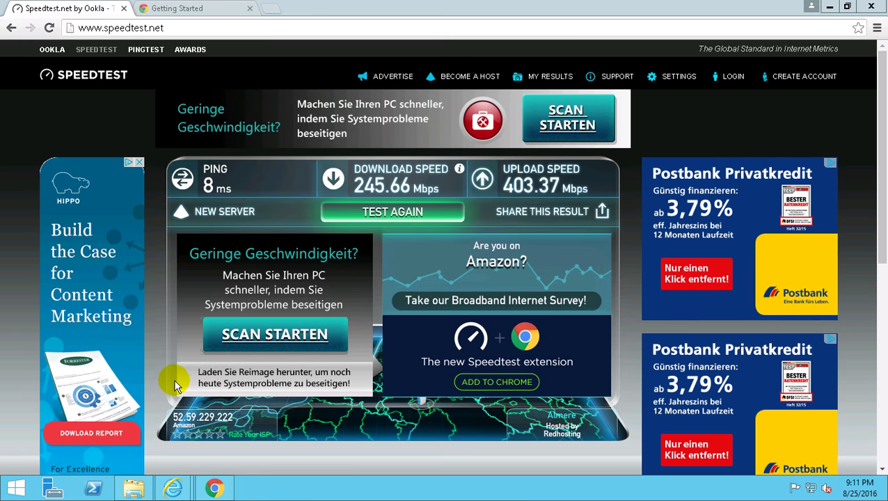
# Open Server Manager on the remote server and launch the Add Roles and Features Wizard.
pyautogui.click(55, 489)
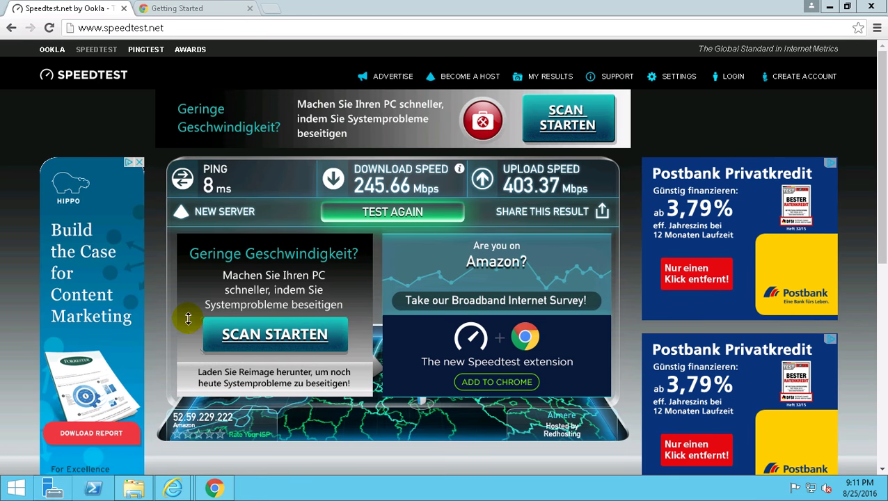
pyautogui.click(833, 8)
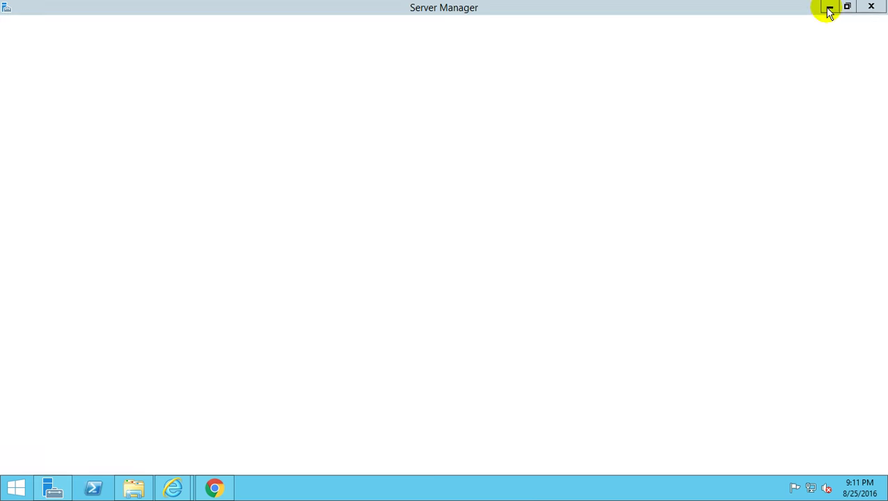
pyautogui.click(748, 38)
pyautogui.click(755, 53)
pyautogui.click(567, 289)
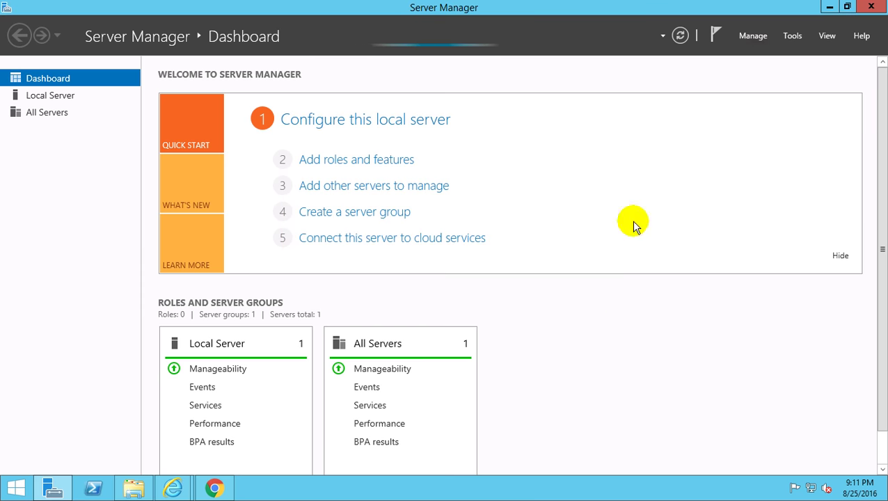
pyautogui.click(750, 37)
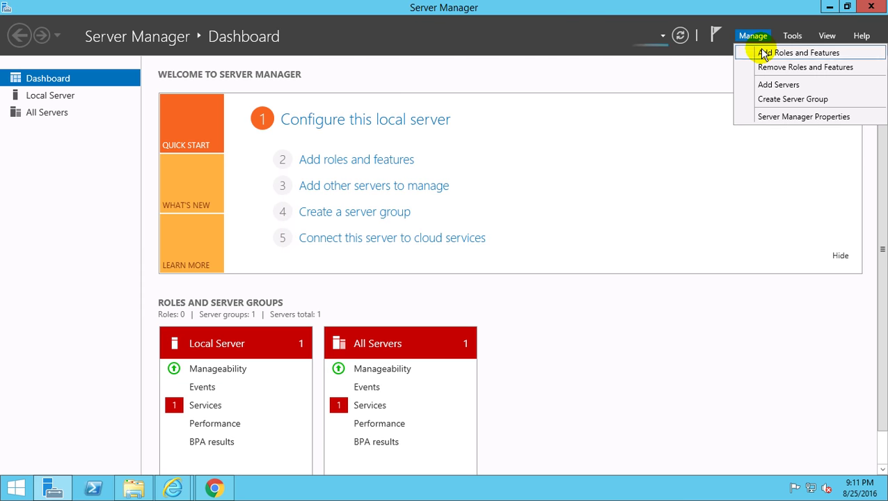
pyautogui.click(598, 110)
pyautogui.click(756, 39)
pyautogui.click(761, 53)
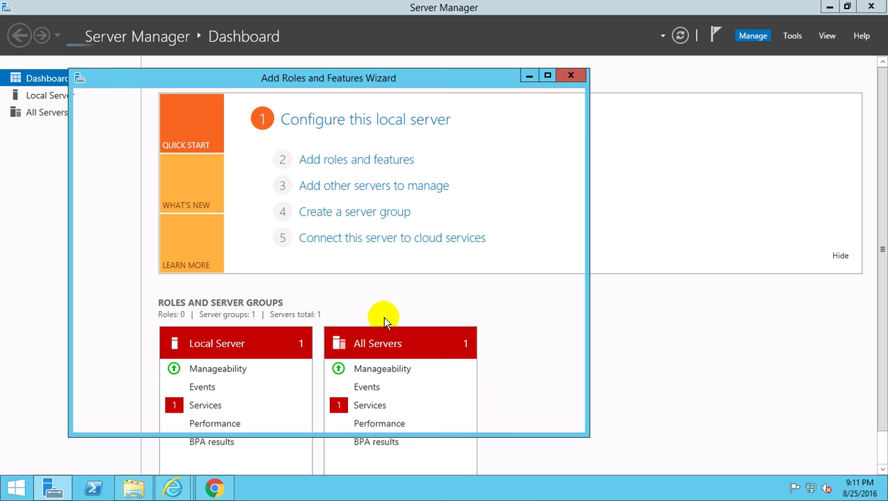
# Keep the role-based or feature-based installation type and the default destination server, and advance to the server roles selection.
pyautogui.click(416, 420)
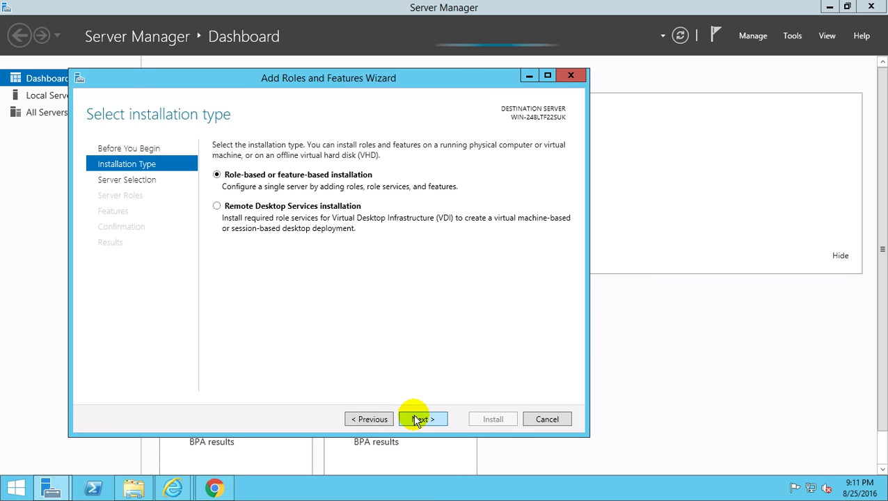
pyautogui.click(415, 420)
pyautogui.click(415, 420)
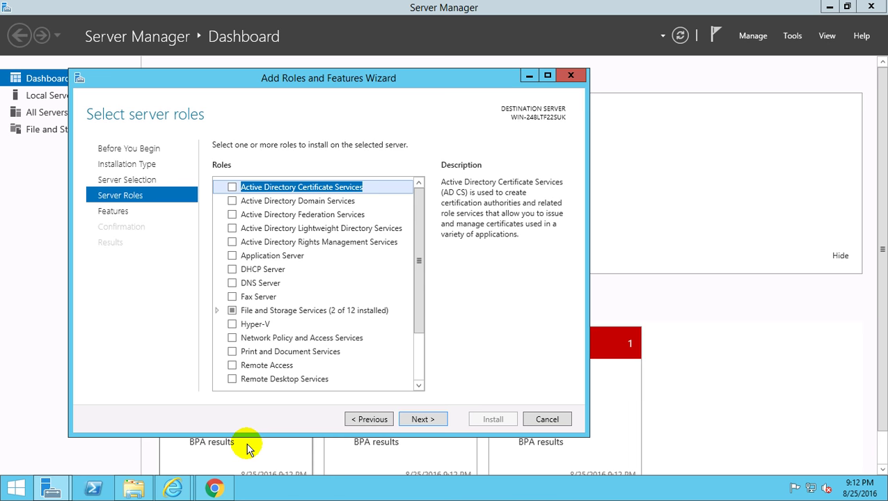
pyautogui.click(214, 487)
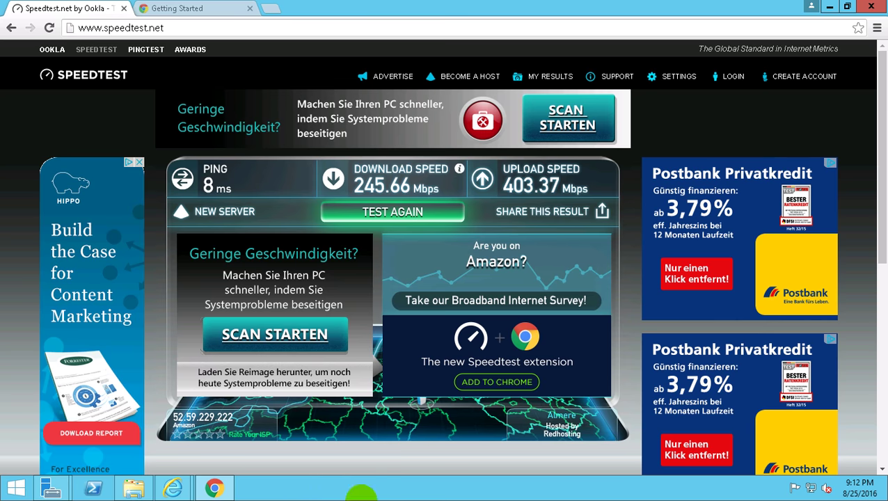
pyautogui.click(835, 10)
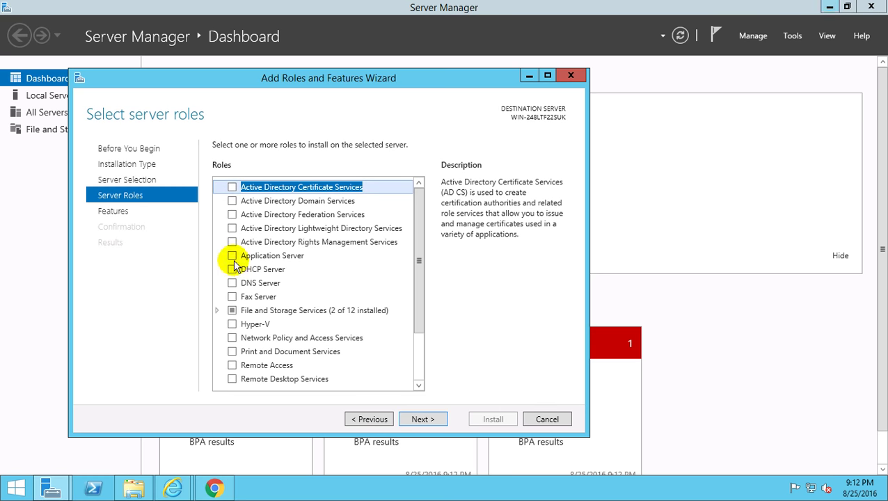
# Select the Web Server (IIS) role with its required features, and continue past the default features.
pyautogui.scroll(-2, 382, 370)
pyautogui.click(231, 339)
pyautogui.click(388, 364)
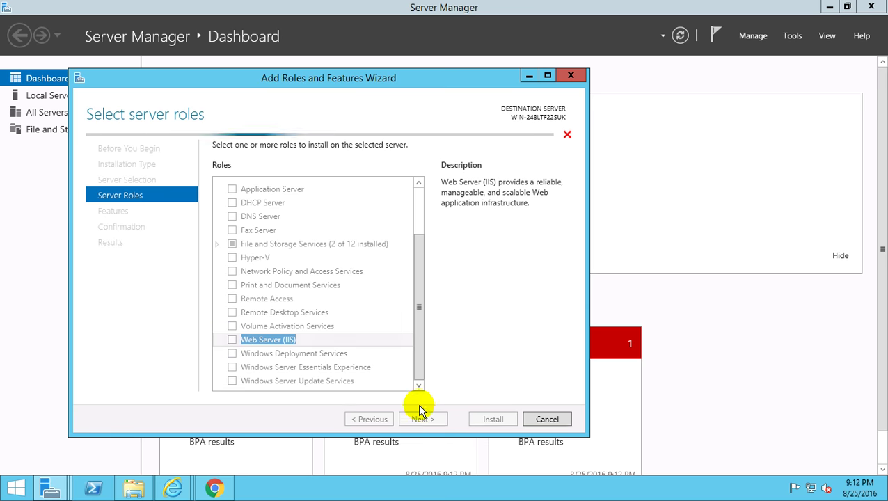
pyautogui.click(421, 418)
pyautogui.click(421, 418)
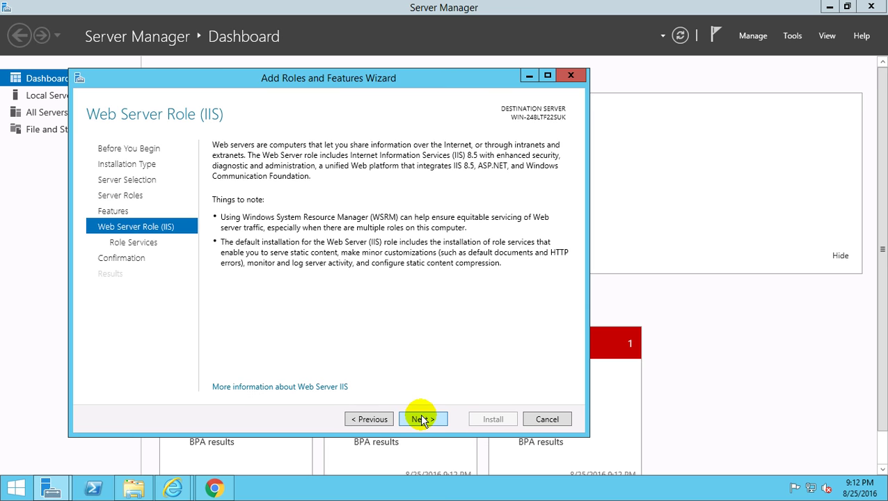
# Review the Web Server role services, keep the default selection, and start the installation.
pyautogui.click(421, 417)
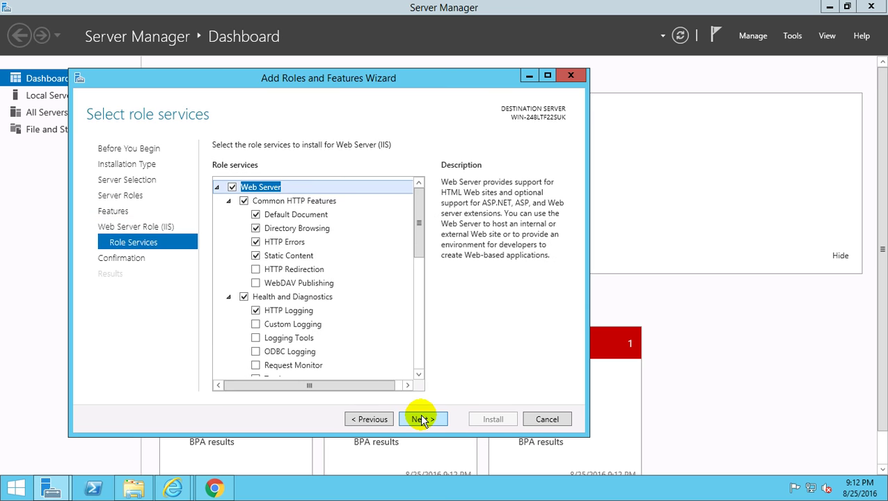
pyautogui.moveTo(420, 247); pyautogui.dragTo(417, 359)
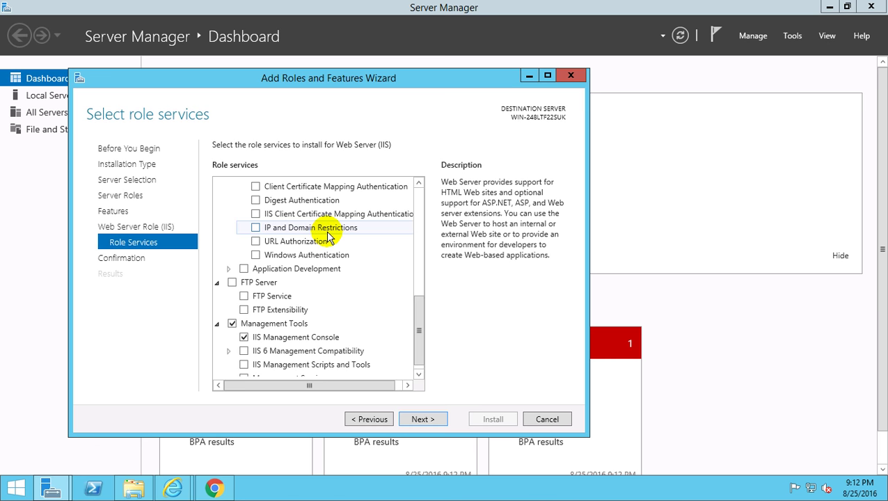
pyautogui.moveTo(419, 332)
pyautogui.mouseDown()
pyautogui.moveTo(423, 226)
pyautogui.moveTo(424, 358)
pyautogui.mouseUp()
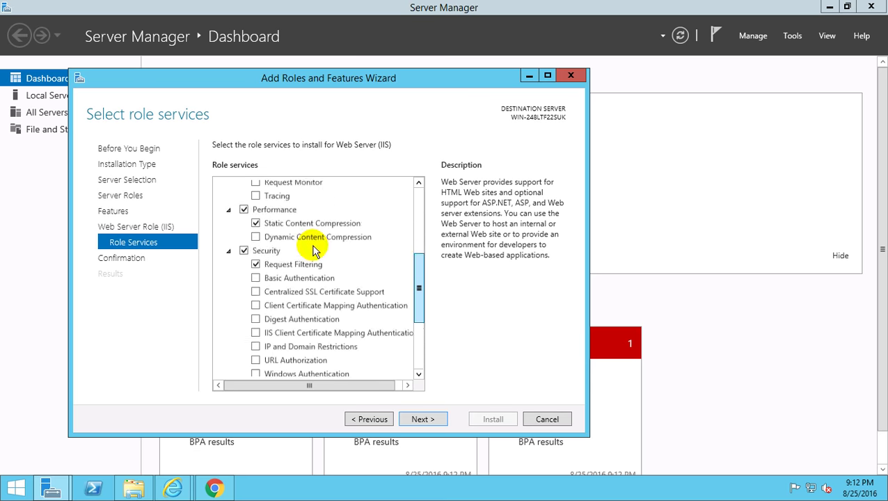
pyautogui.click(423, 418)
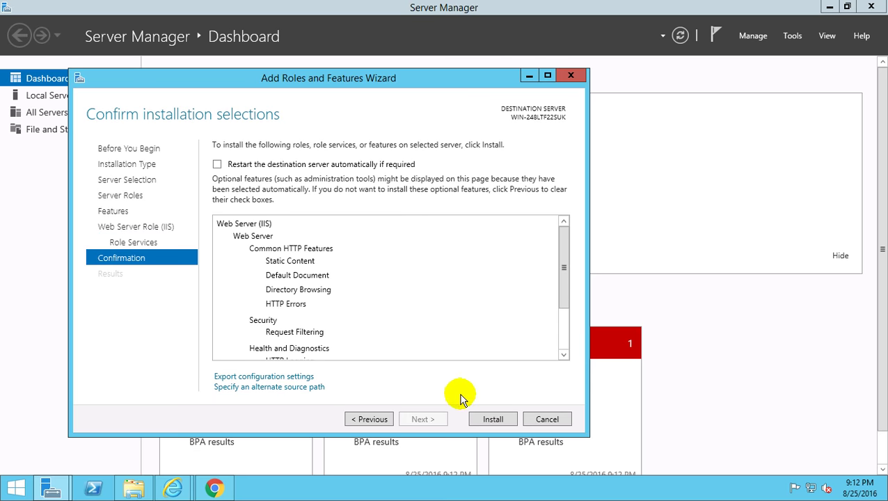
pyautogui.click(489, 418)
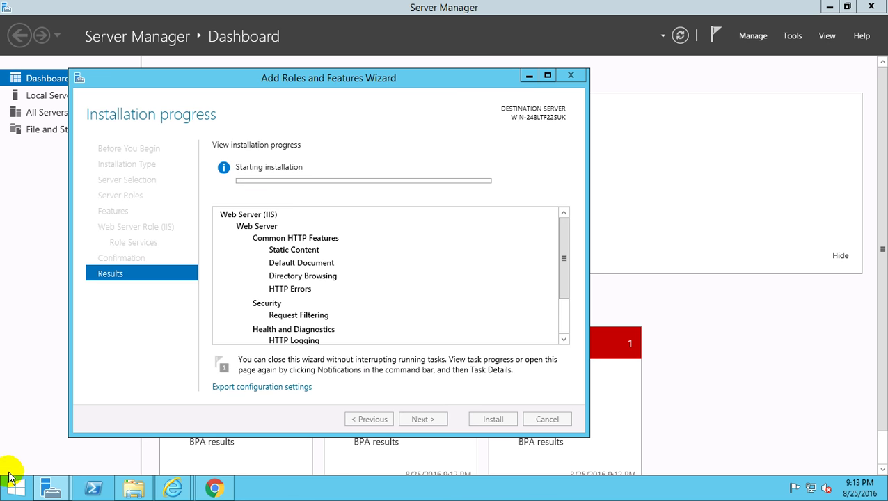
# Examine the contents of Local Disk (C:) in File Explorer and check the wizard's installation progress.
pyautogui.click(133, 483)
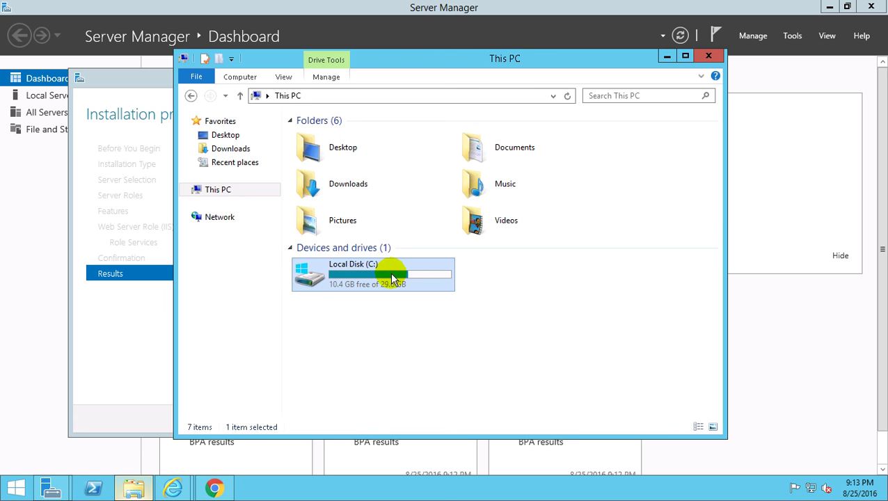
pyautogui.doubleClick(391, 280)
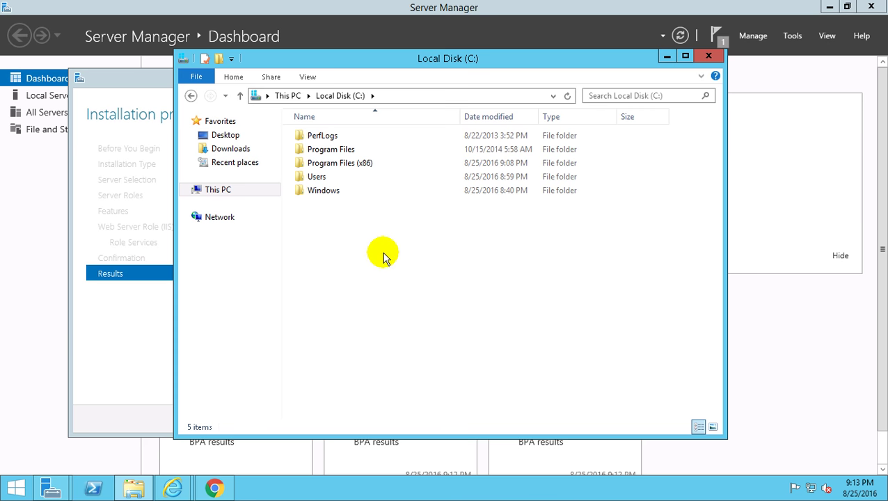
pyautogui.click(133, 340)
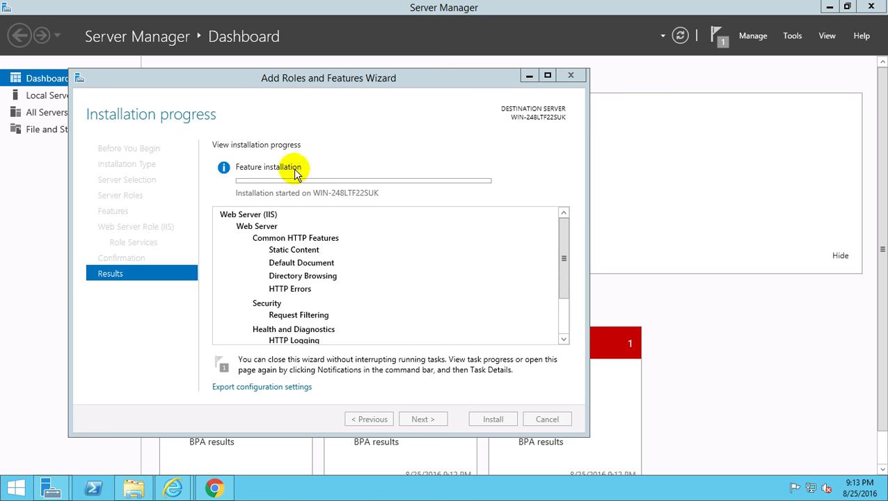
pyautogui.click(134, 489)
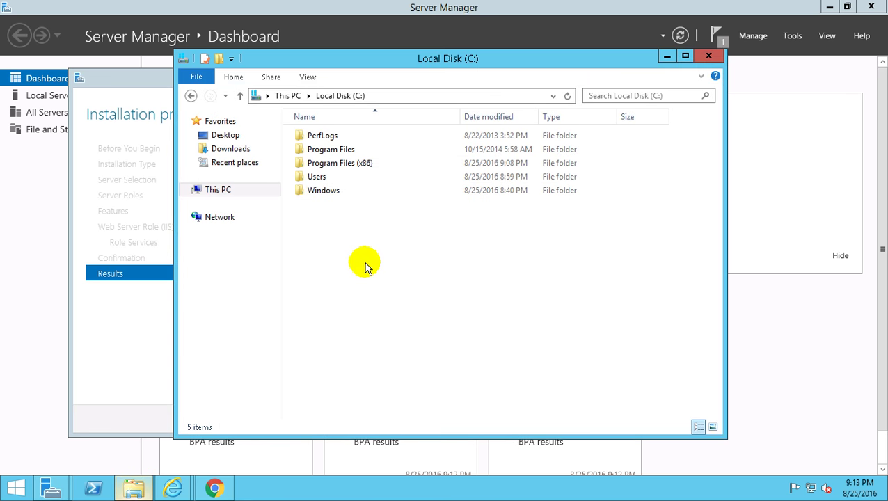
# Refresh the Local Disk (C:) folder listing and check the role installation progress in the wizard.
pyautogui.rightClick(371, 263)
pyautogui.click(394, 318)
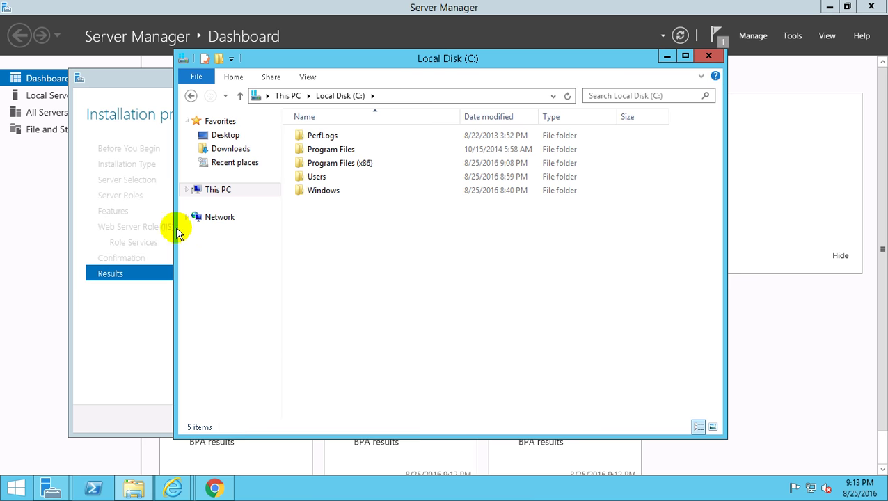
pyautogui.click(155, 223)
pyautogui.moveTo(657, 7)
pyautogui.click(606, 12)
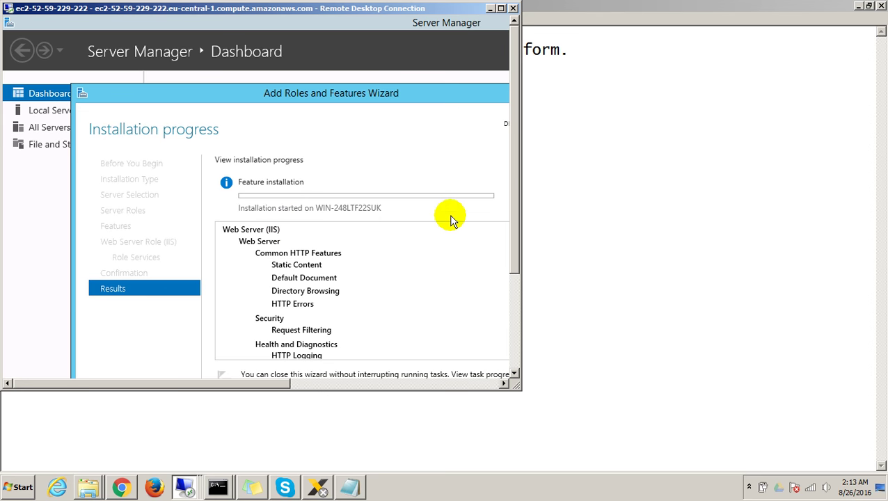
pyautogui.click(749, 486)
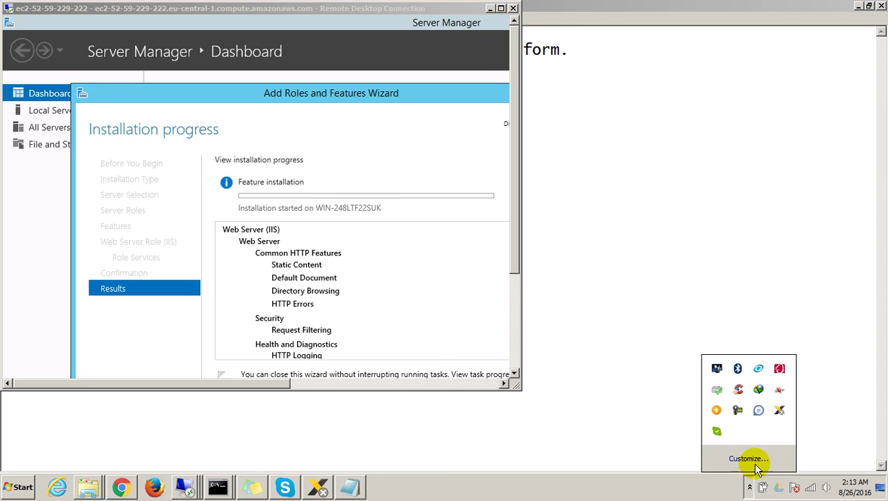
pyautogui.click(739, 410)
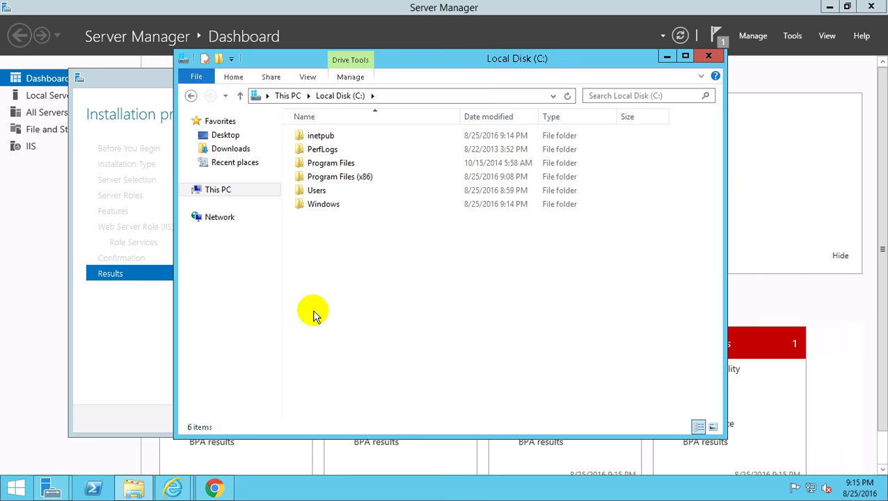
# Close the completed Add Roles and Features Wizard and open the C:\inetpub\wwwroot folder.
pyautogui.click(144, 311)
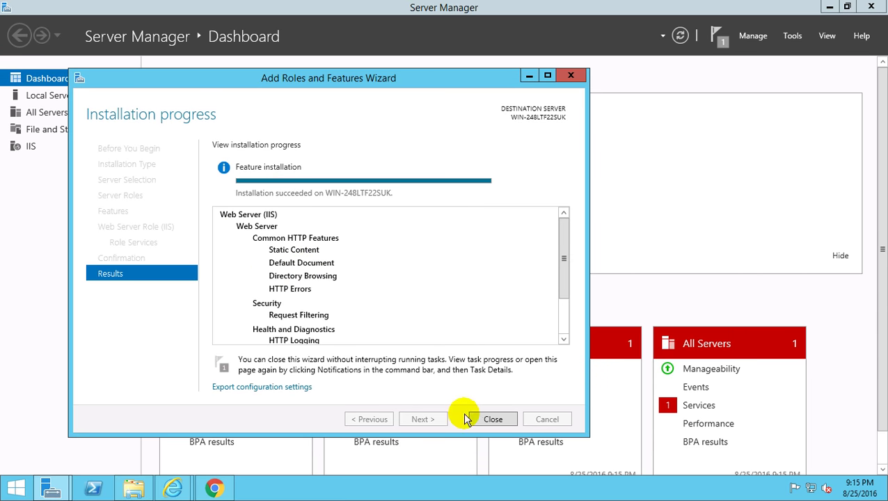
pyautogui.click(498, 419)
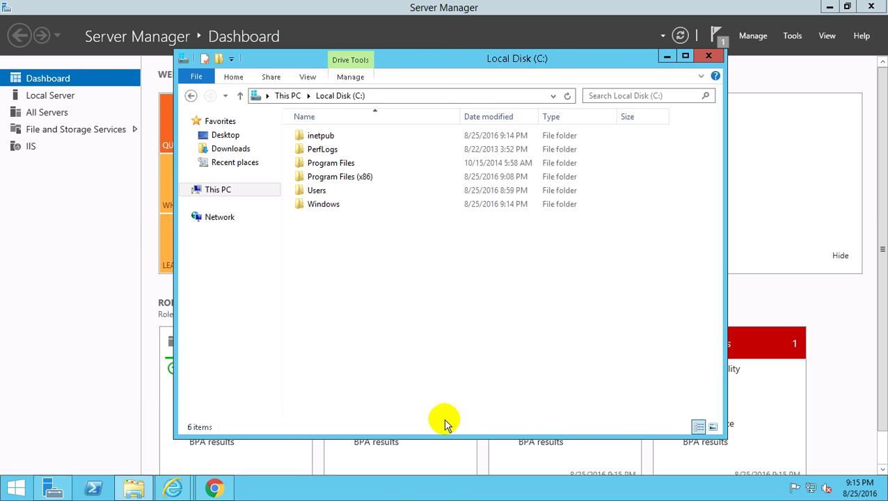
pyautogui.click(139, 487)
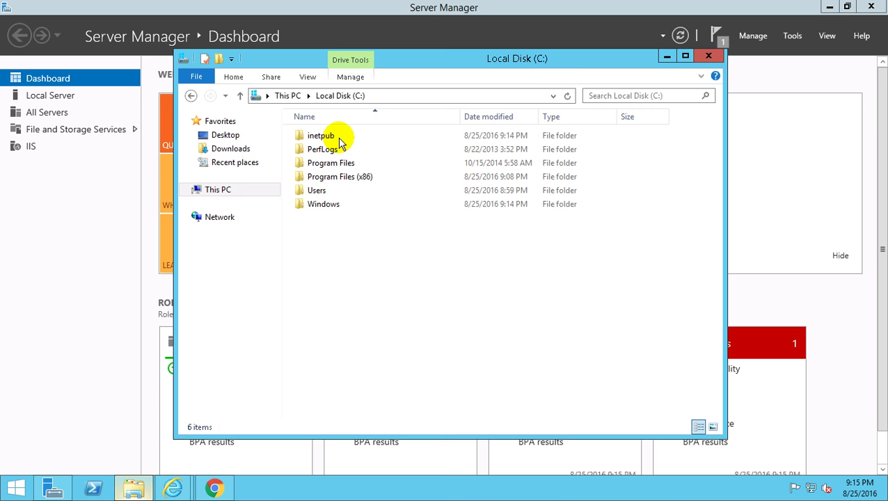
pyautogui.doubleClick(339, 139)
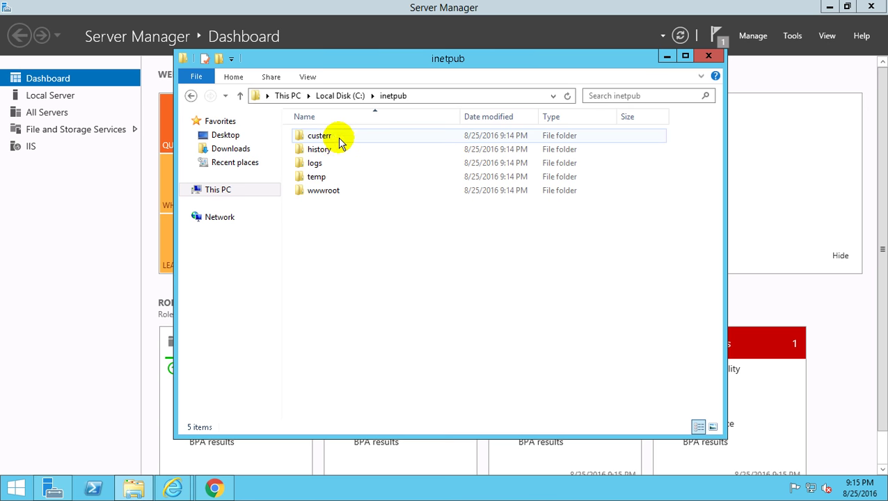
pyautogui.doubleClick(345, 193)
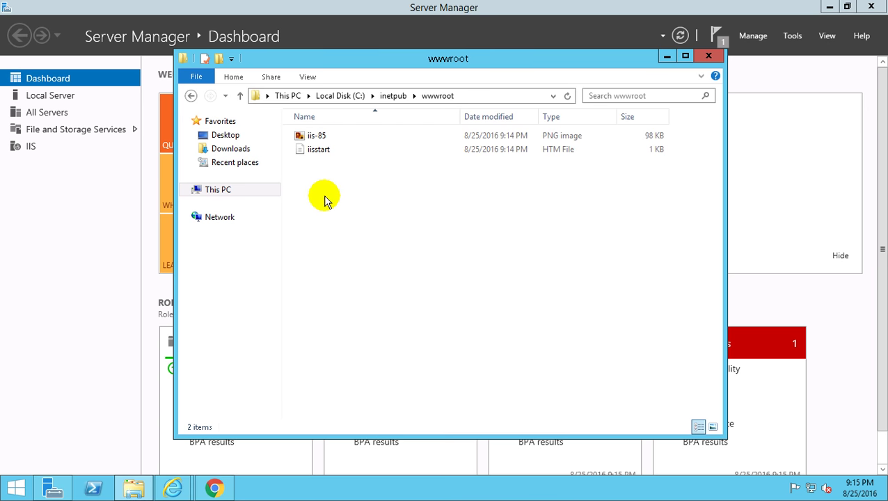
# Search the server's apps for "iis" and open Internet Information Services (IIS) Manager.
pyautogui.click(15, 485)
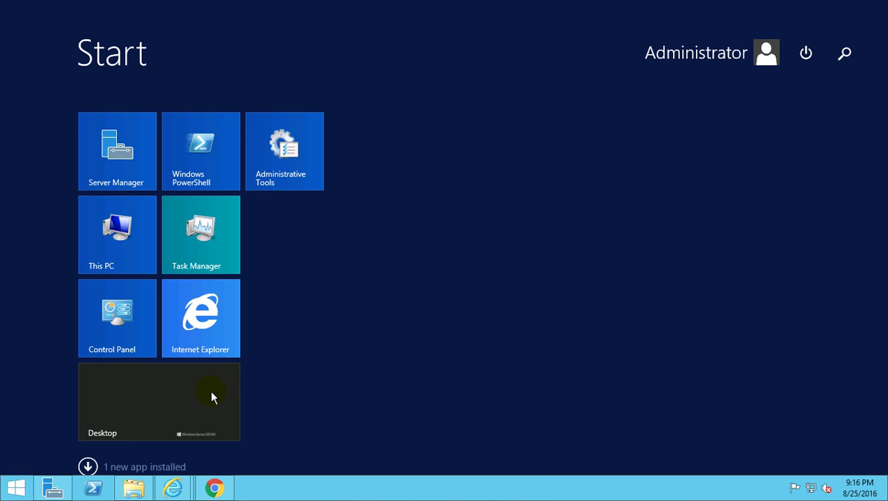
pyautogui.write('iiii')
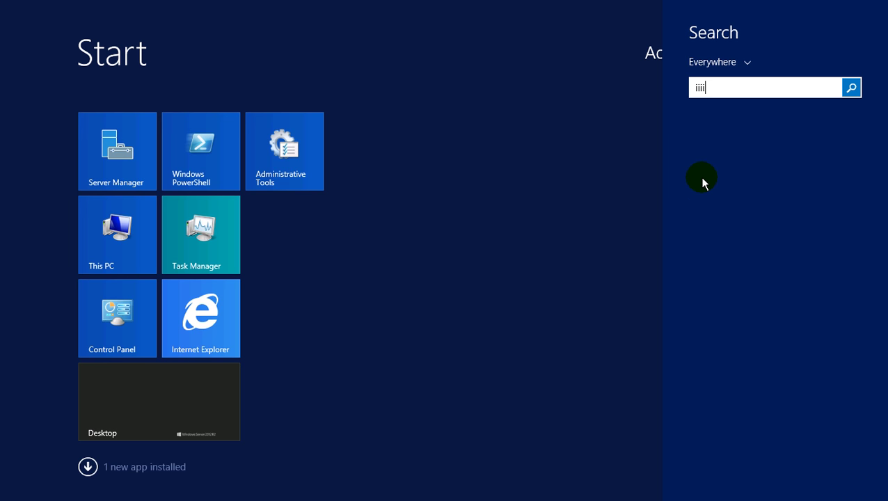
pyautogui.press('BackSpace')
pyautogui.press('BackSpace')
pyautogui.write('s')
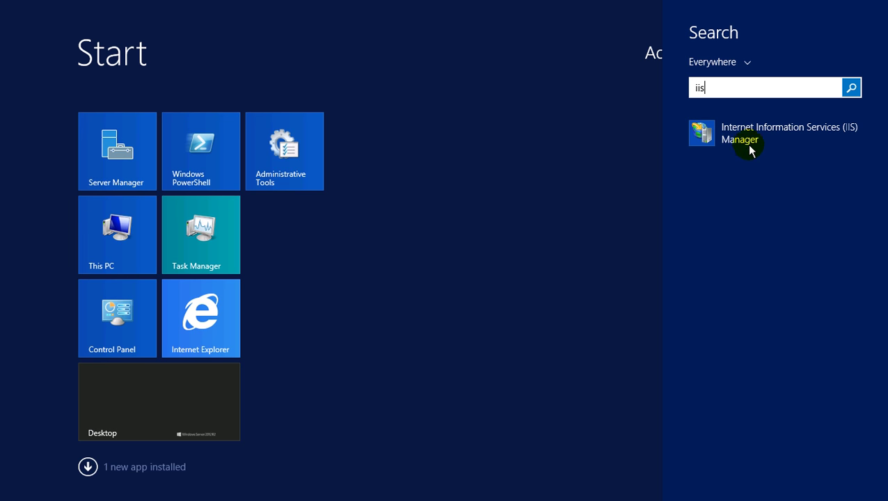
pyautogui.click(751, 144)
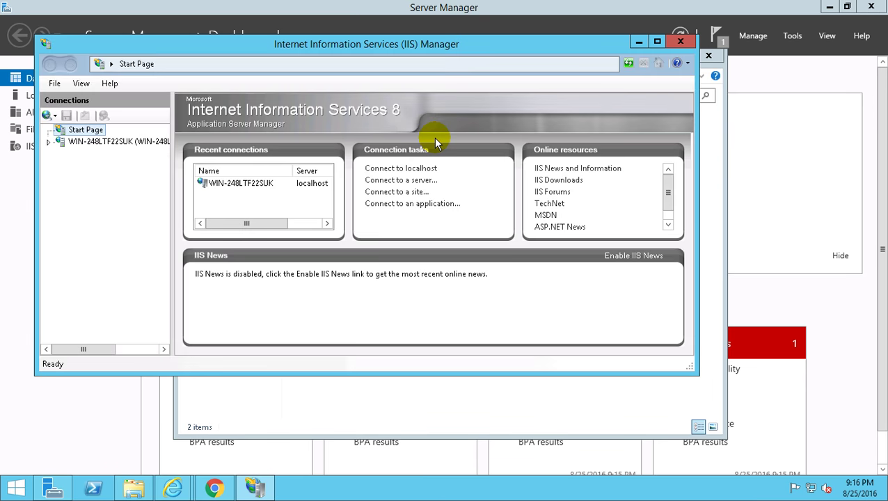
# Decline the Microsoft Web Platform offer for the local server, expand its Sites node, and select Default Web Site.
pyautogui.click(144, 143)
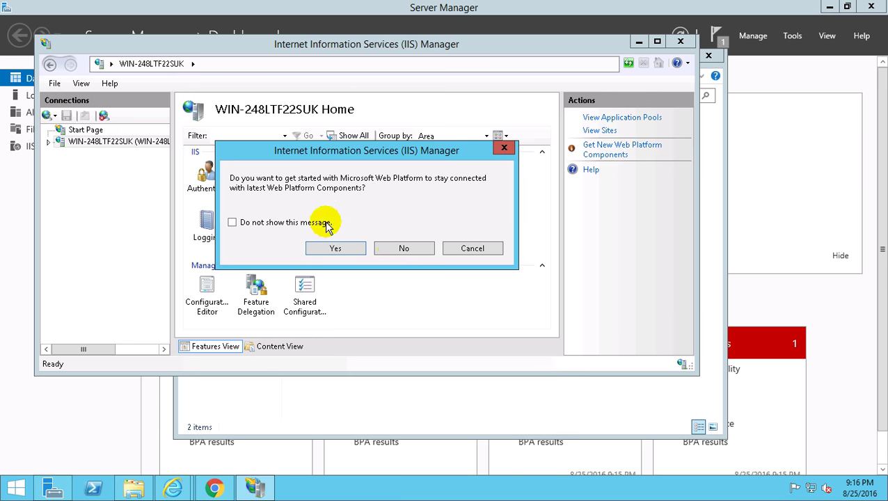
pyautogui.click(400, 251)
pyautogui.click(46, 143)
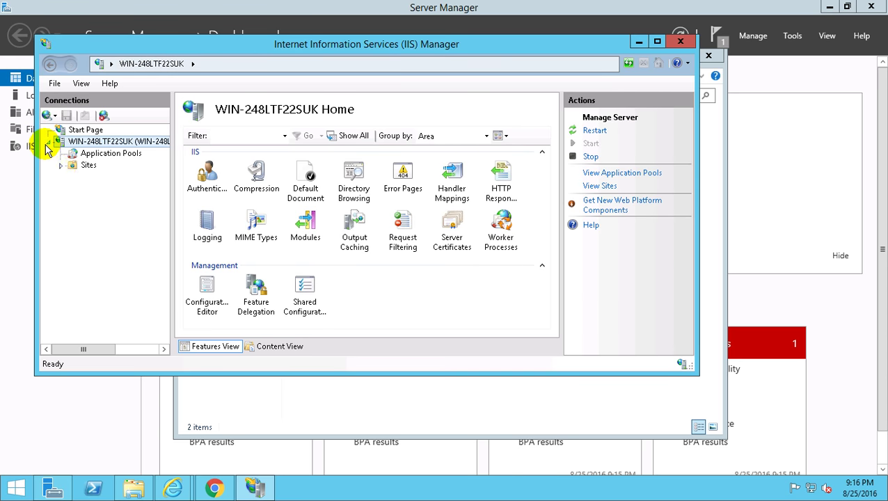
pyautogui.click(61, 165)
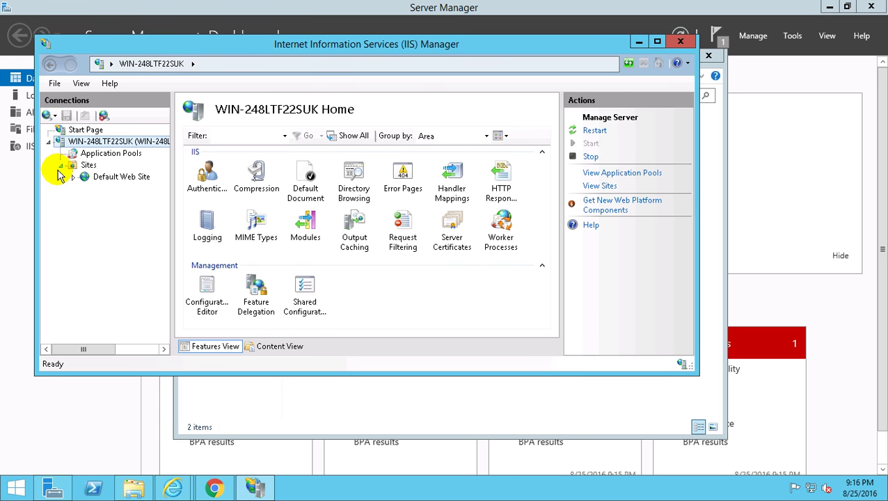
pyautogui.click(122, 177)
# Browse Default Web Site on port 80 from IIS Manager and view its localhost page in Chrome.
pyautogui.click(213, 487)
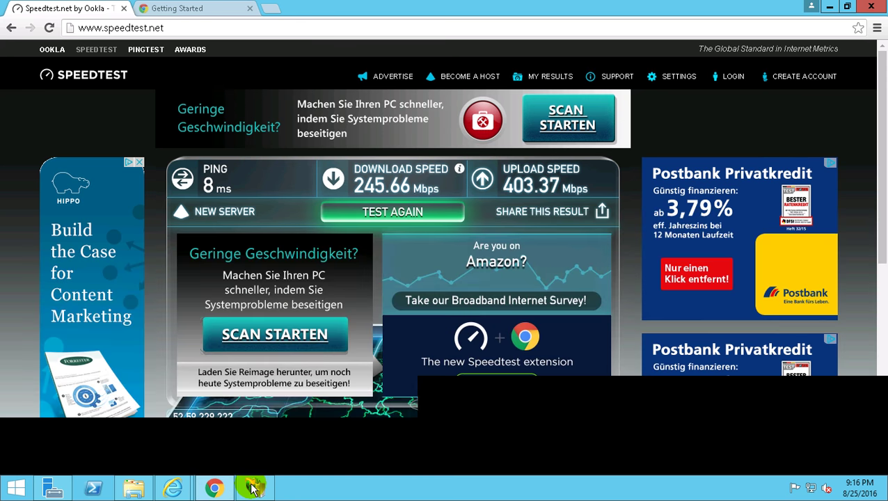
pyautogui.click(253, 489)
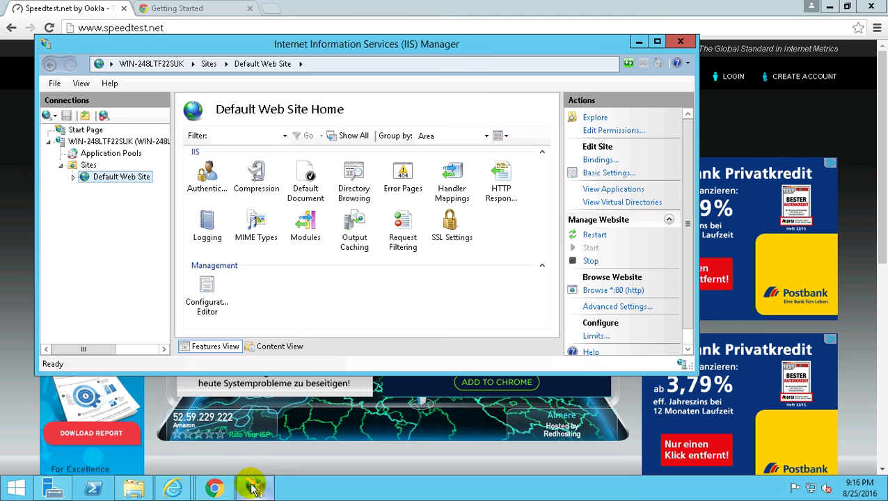
pyautogui.doubleClick(610, 295)
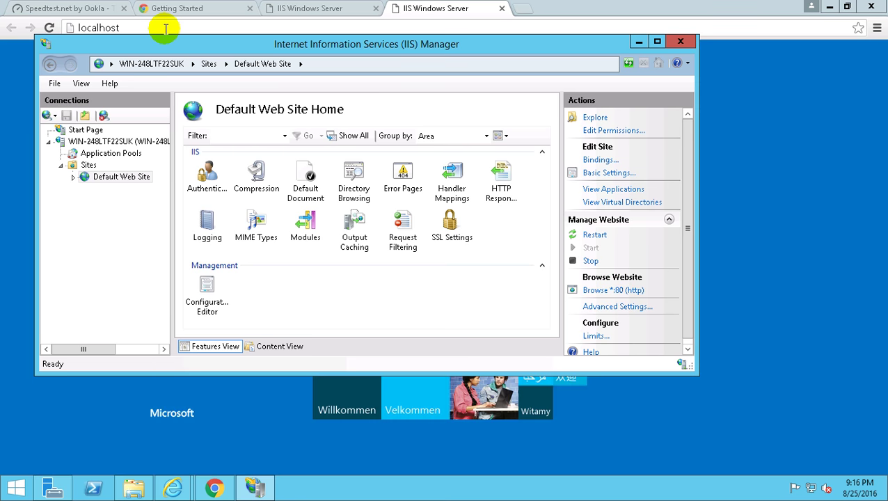
pyautogui.click(166, 28)
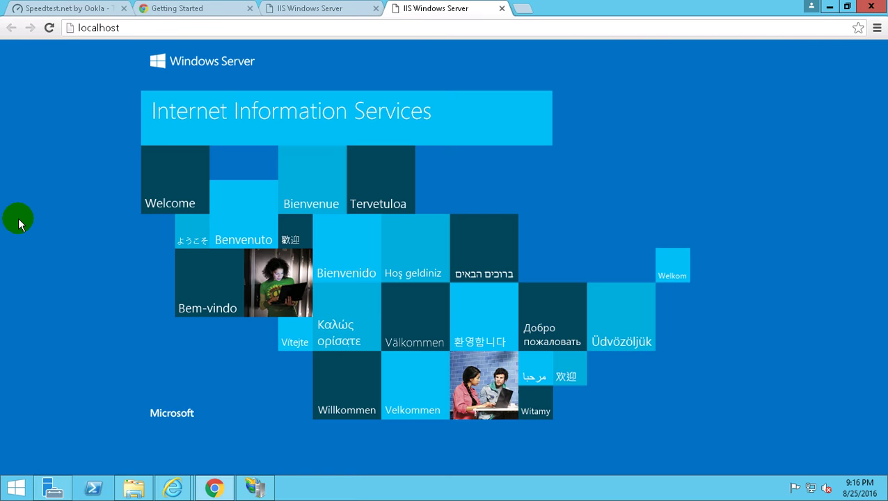
# Compare the wwwroot folder with the physical path in Default Web Site's basic settings, leaving the settings without changes.
pyautogui.click(135, 490)
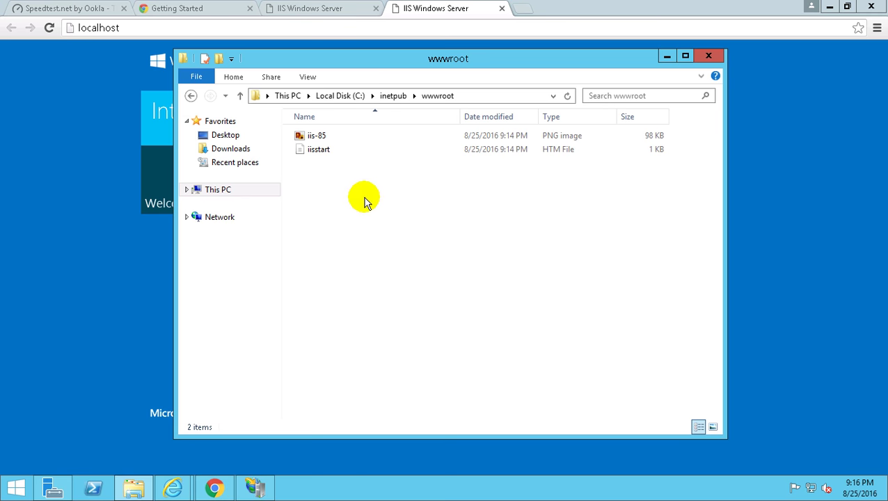
pyautogui.moveTo(331, 183); pyautogui.dragTo(462, 263)
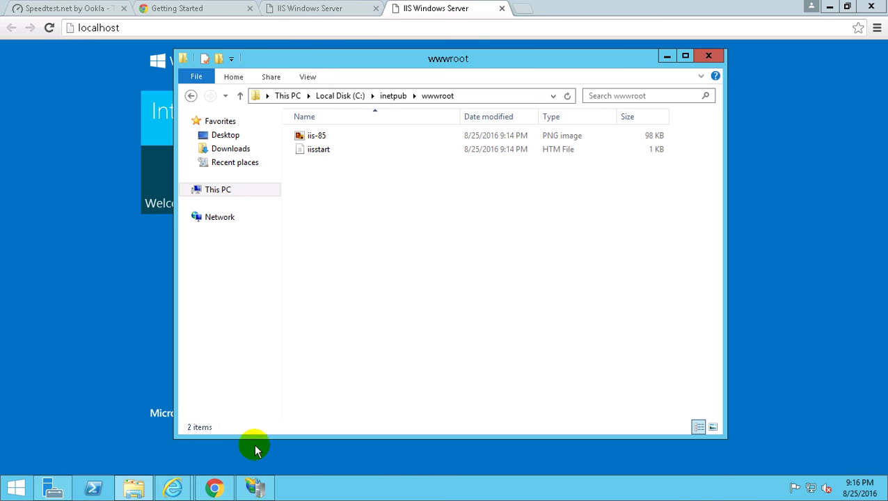
pyautogui.click(255, 487)
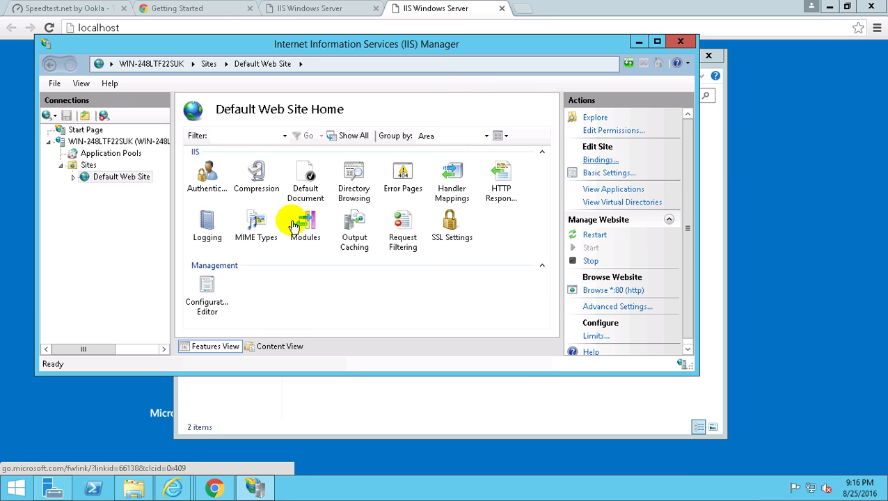
pyautogui.click(604, 175)
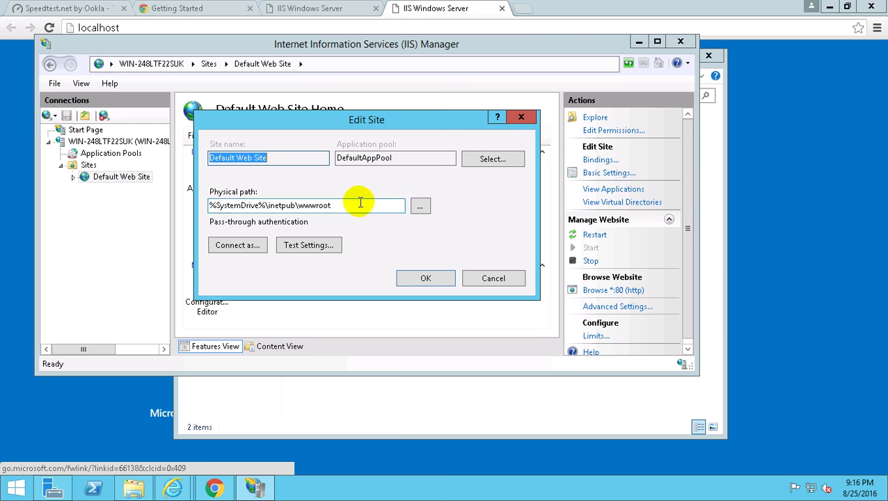
pyautogui.moveTo(356, 204); pyautogui.dragTo(129, 200)
pyautogui.click(487, 277)
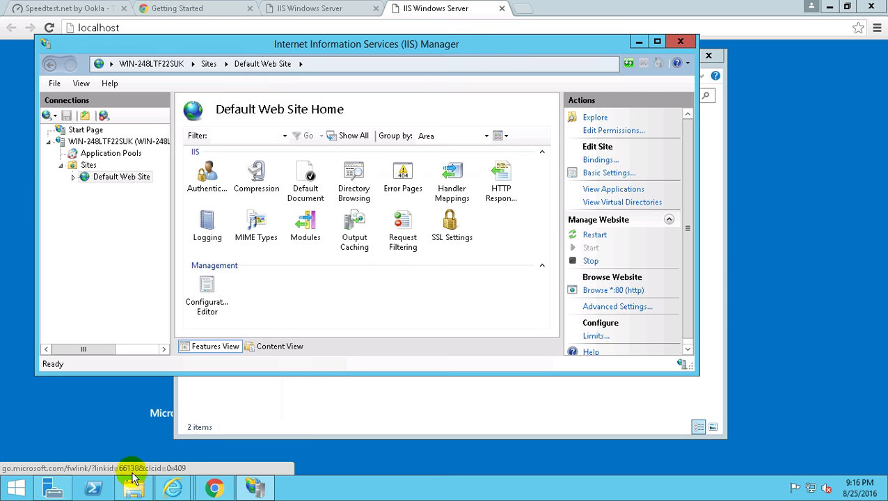
# Create a new text document in the wwwroot folder and name it index.html.
pyautogui.click(134, 487)
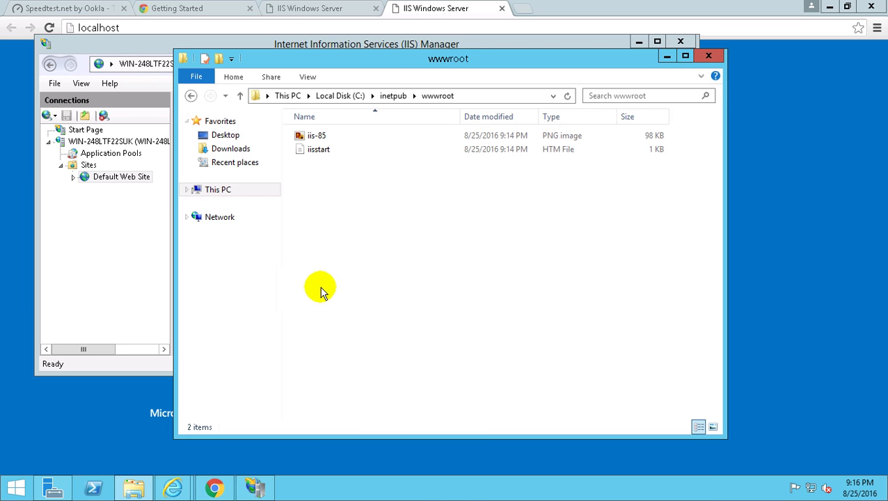
pyautogui.rightClick(348, 193)
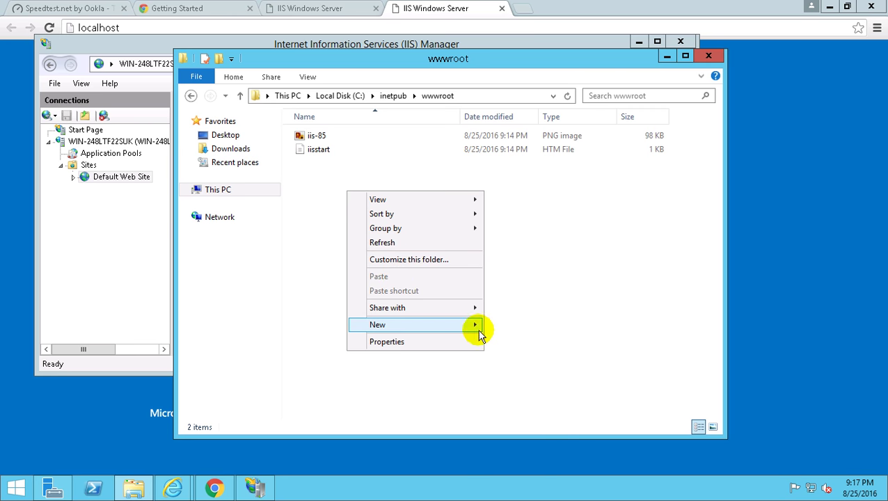
pyautogui.moveTo(422, 325)
pyautogui.click(513, 399)
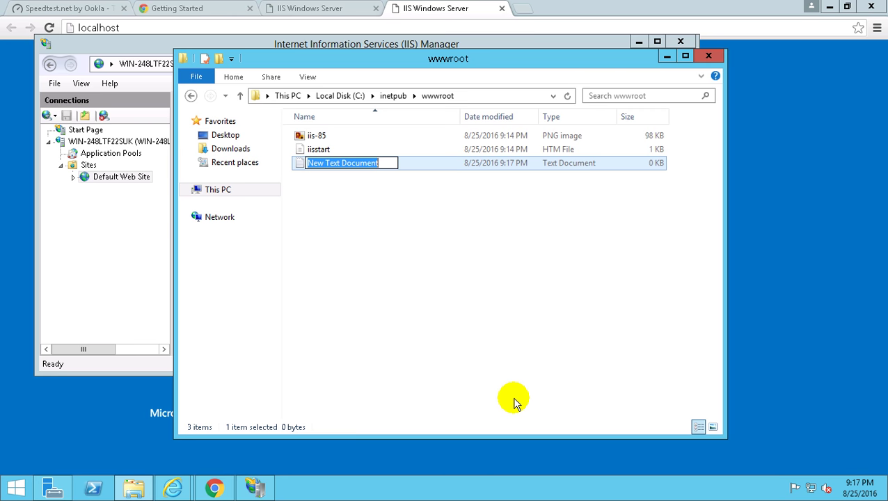
pyautogui.write('in')
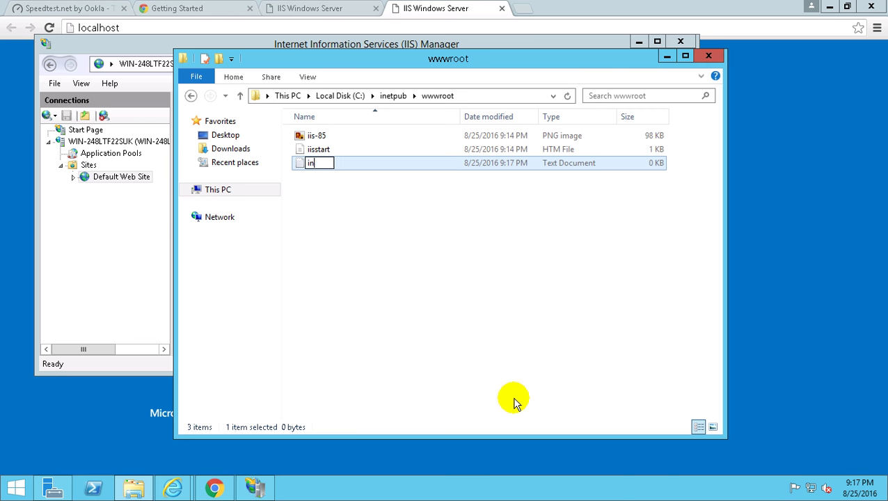
pyautogui.write('dex.html')
pyautogui.press('Return')
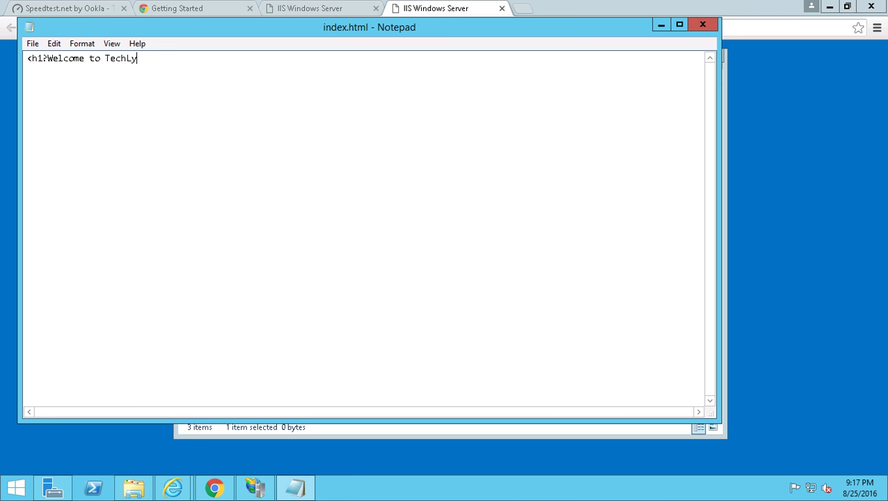
# Write the heading <h1>Welcome to TechLyncs! </h1> in index.html in Notepad, then save and close the file.
pyautogui.write('ncs')
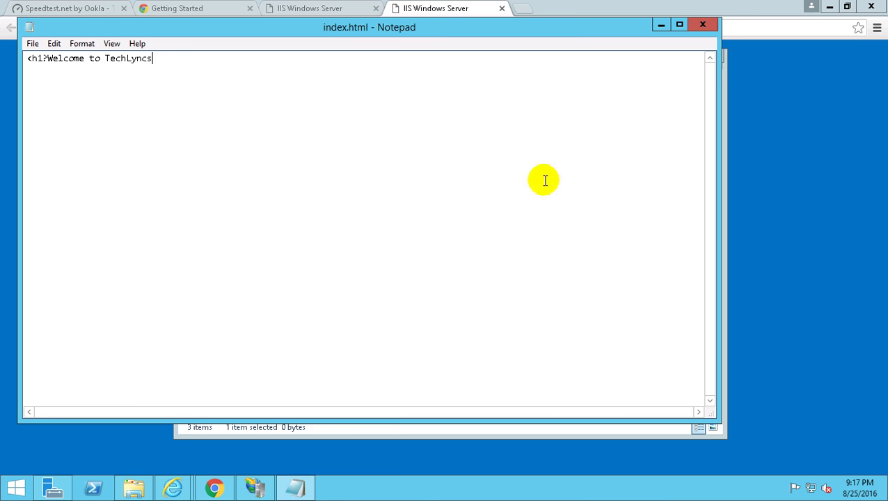
pyautogui.write('! </h1>')
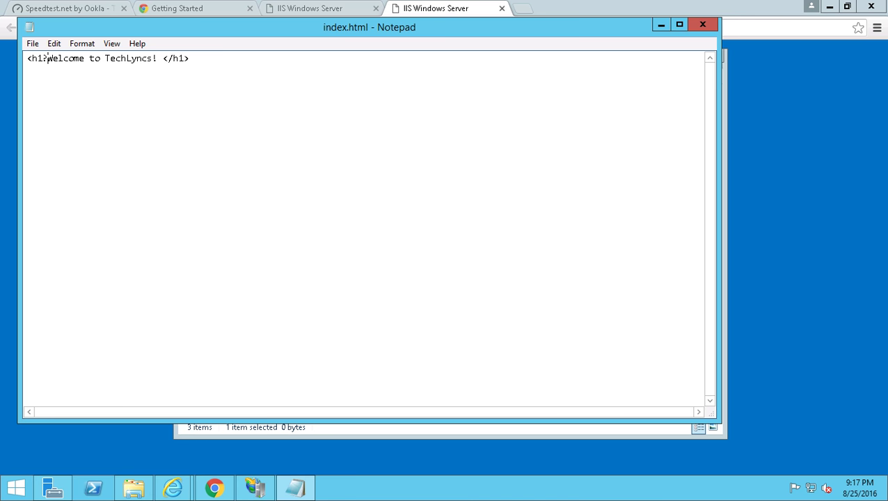
pyautogui.press('BackSpace')
pyautogui.write('>')
pyautogui.click(697, 24)
pyautogui.click(421, 255)
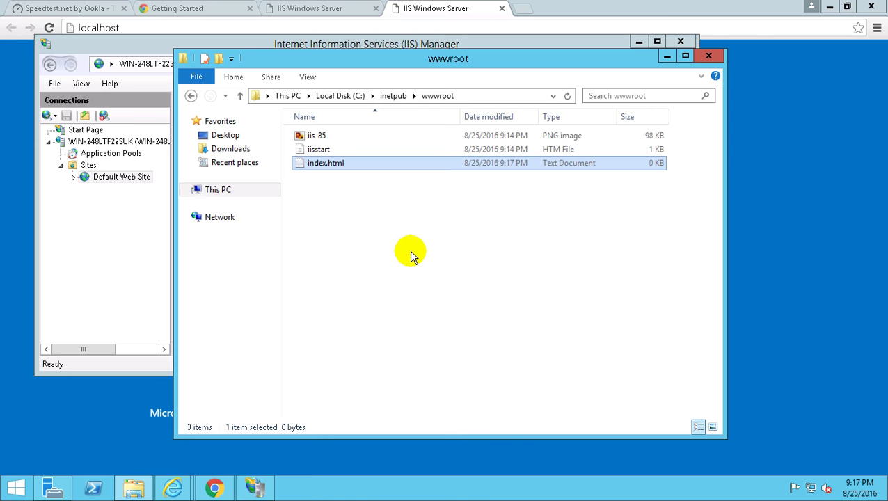
# Turn off hiding of extensions for known file types in the wwwroot window's folder options and apply the change.
pyautogui.click(587, 167)
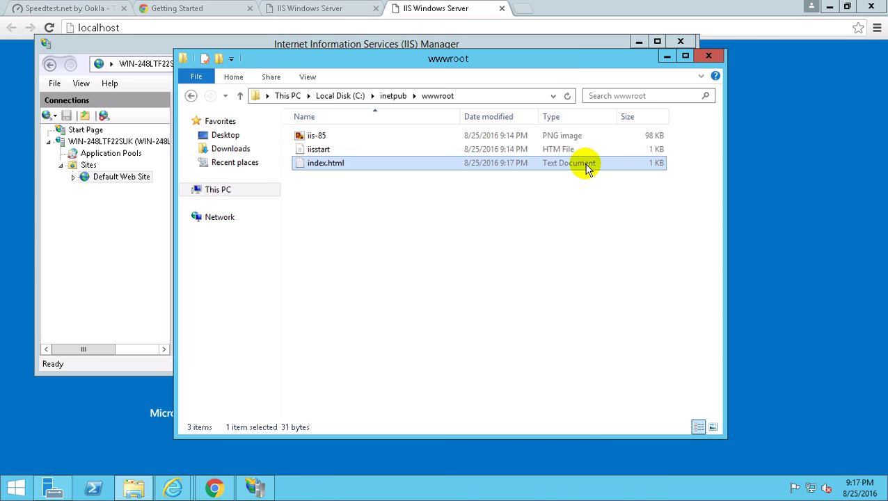
pyautogui.press('alt')
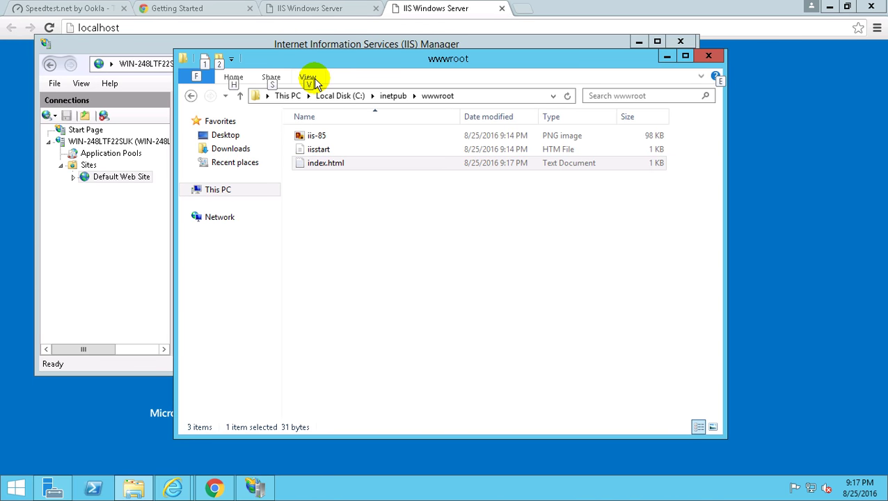
pyautogui.click(308, 77)
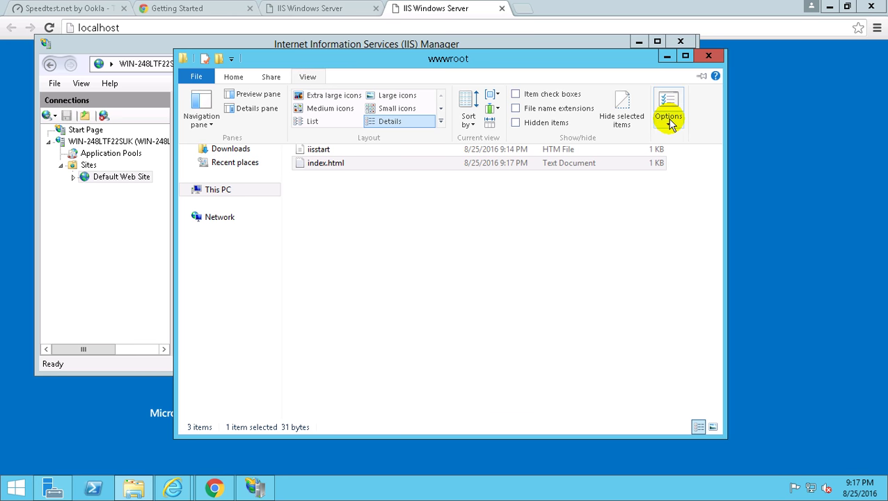
pyautogui.click(680, 137)
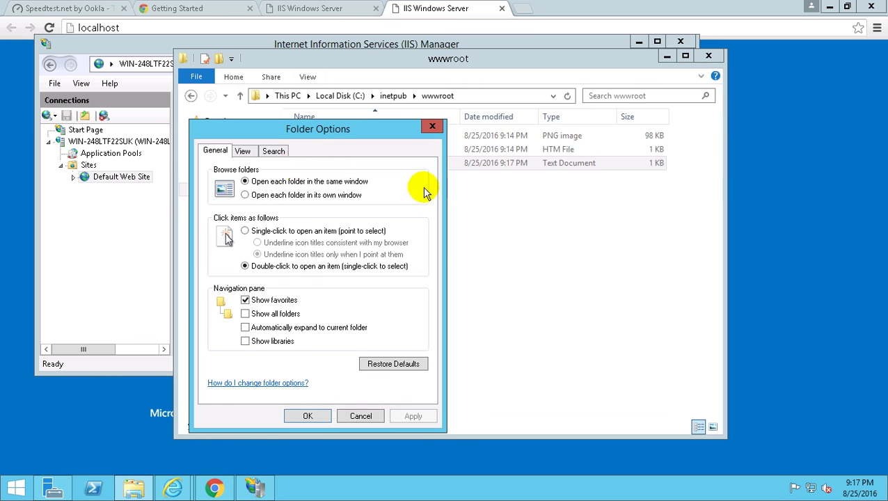
pyautogui.click(245, 153)
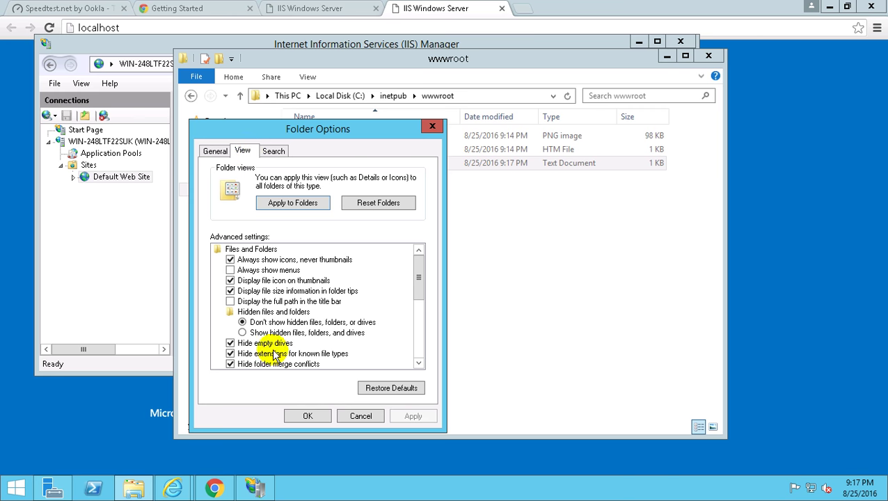
pyautogui.click(230, 354)
pyautogui.click(308, 416)
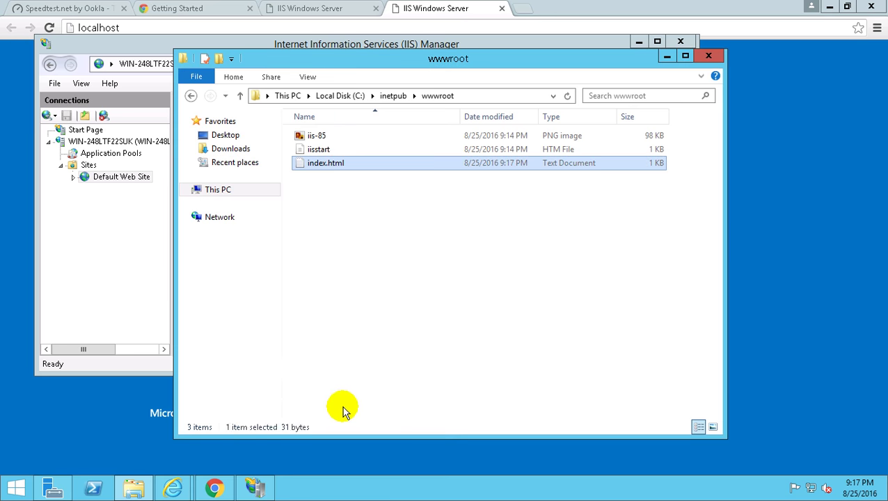
# Rename the new text document in wwwroot so its full file name, extension included, is index.html.
pyautogui.click(341, 164)
pyautogui.click(365, 163)
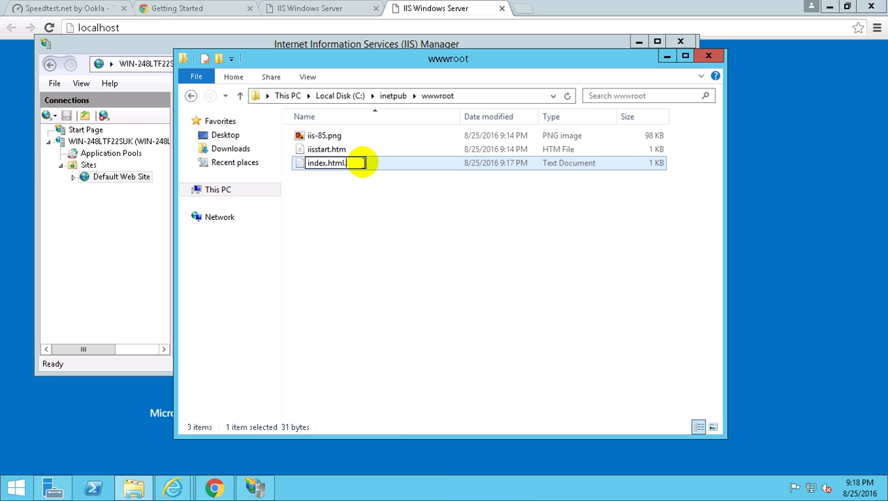
pyautogui.press('Return')
pyautogui.click(501, 248)
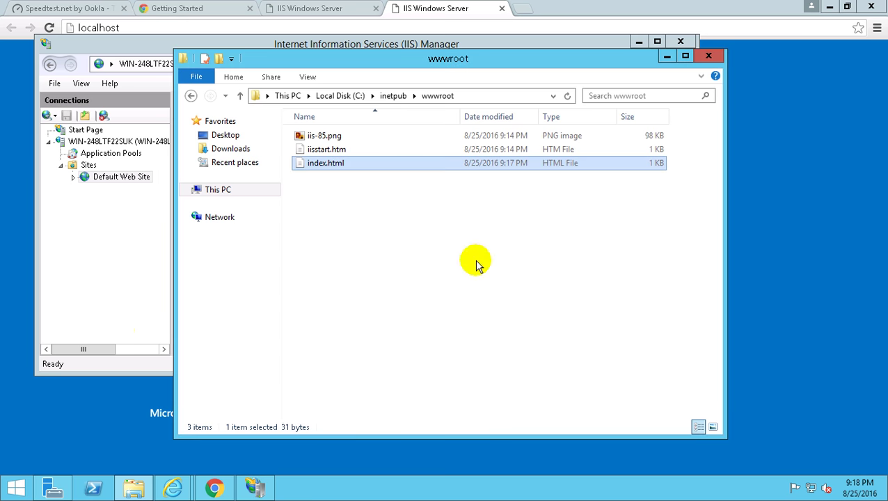
# Switch to Chrome, load localhost again and examine the heading on the served page.
pyautogui.click(2, 315)
pyautogui.click(159, 26)
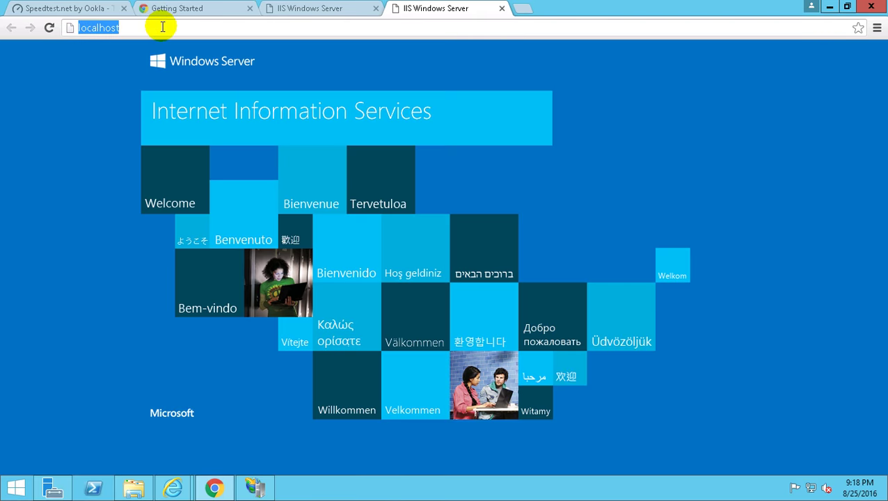
pyautogui.press('Return')
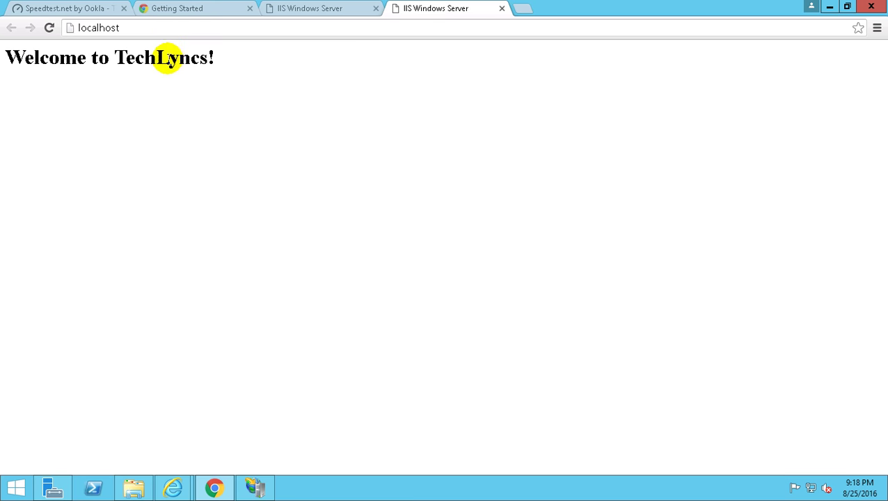
pyautogui.moveTo(222, 63); pyautogui.dragTo(19, 59)
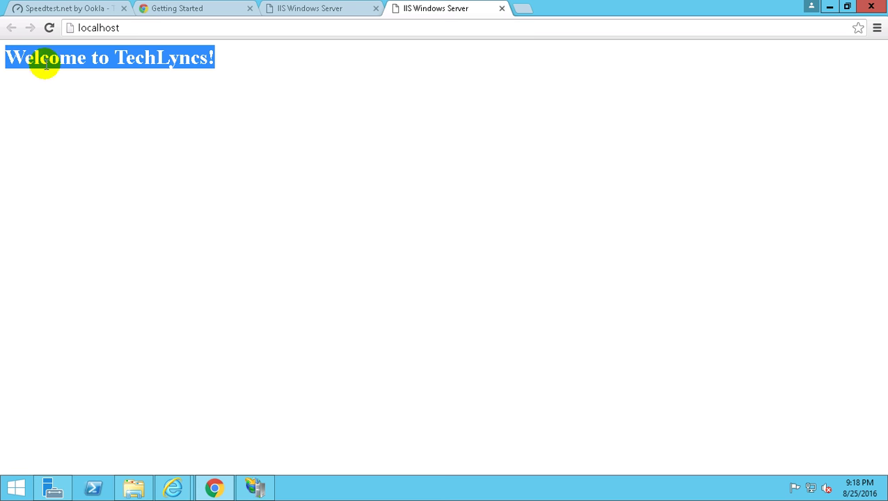
pyautogui.click(412, 490)
pyautogui.click(335, 354)
pyautogui.moveTo(215, 61); pyautogui.dragTo(6, 66)
# Minimize the remote desktop session and load 52.26.229.222 again in the local Chrome browser.
pyautogui.moveTo(491, 5)
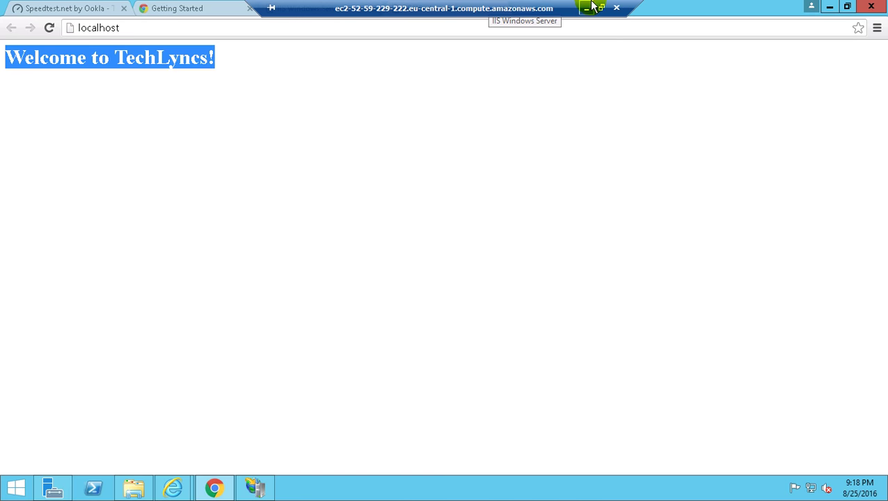
pyautogui.click(591, 7)
pyautogui.click(264, 404)
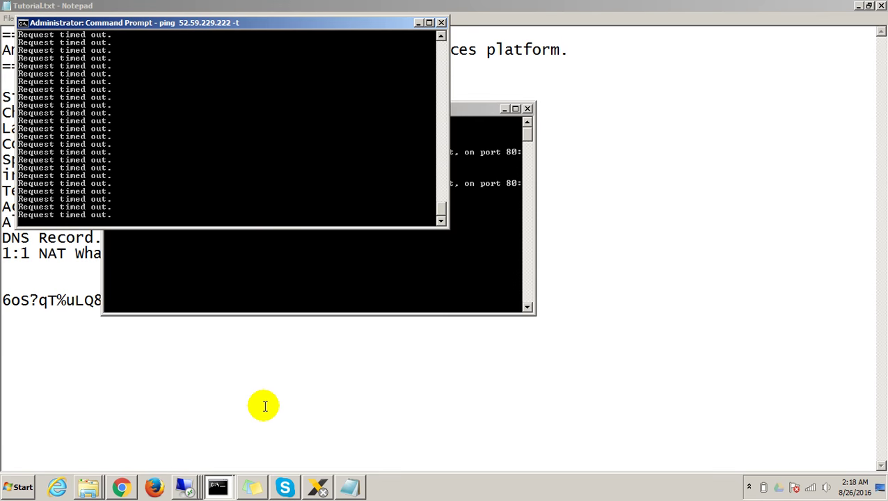
pyautogui.click(123, 487)
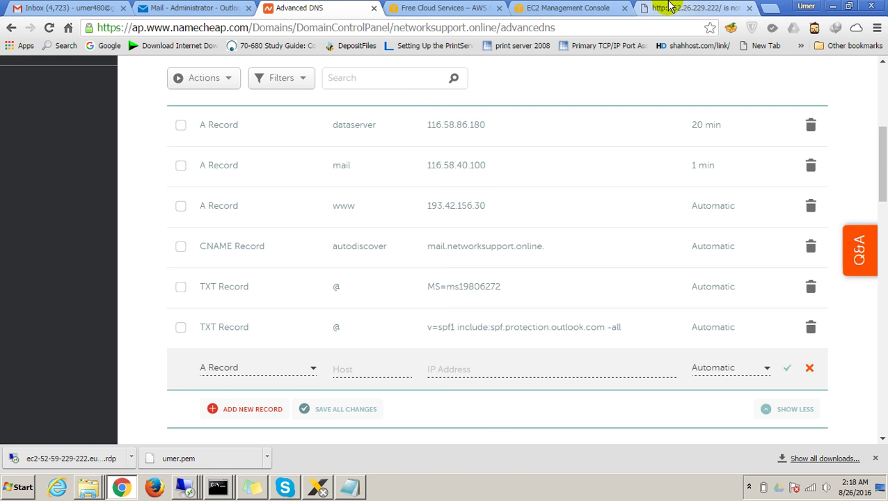
pyautogui.click(706, 7)
pyautogui.click(531, 28)
pyautogui.press('Return')
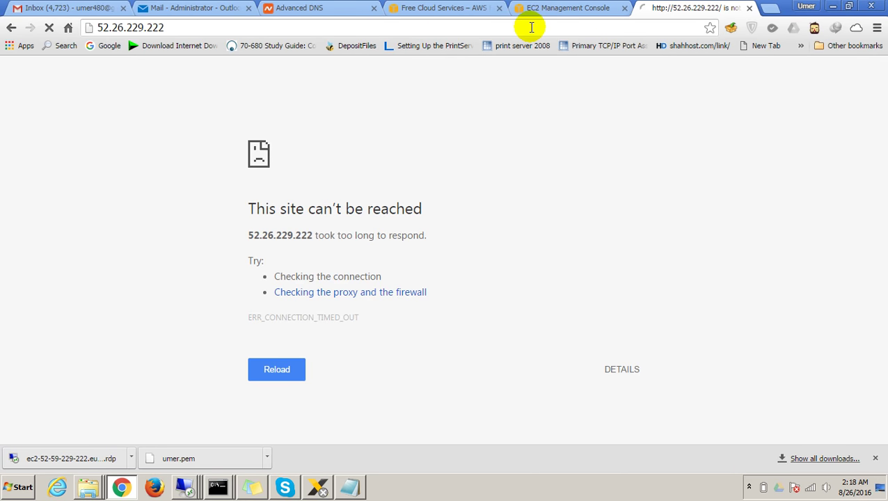
# Test port 80 from the local command prompt by running telnet 52.26.229.222 80 again.
pyautogui.moveTo(224, 482)
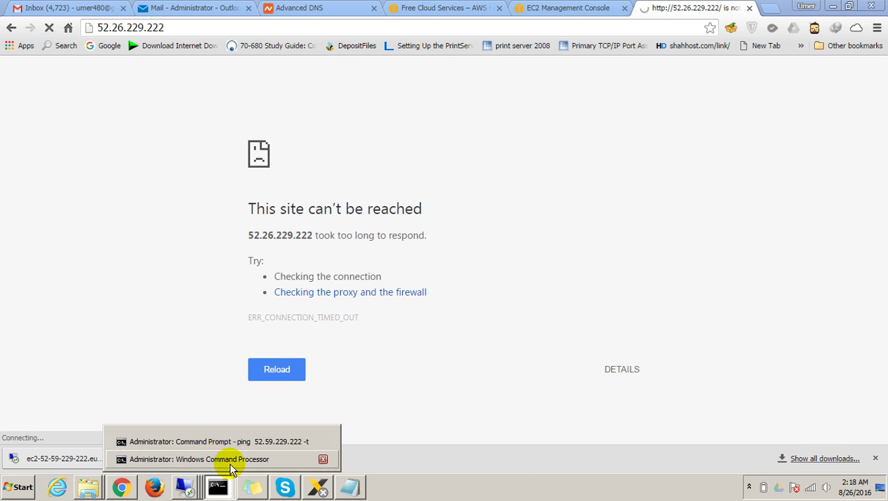
pyautogui.click(229, 460)
pyautogui.press('Up')
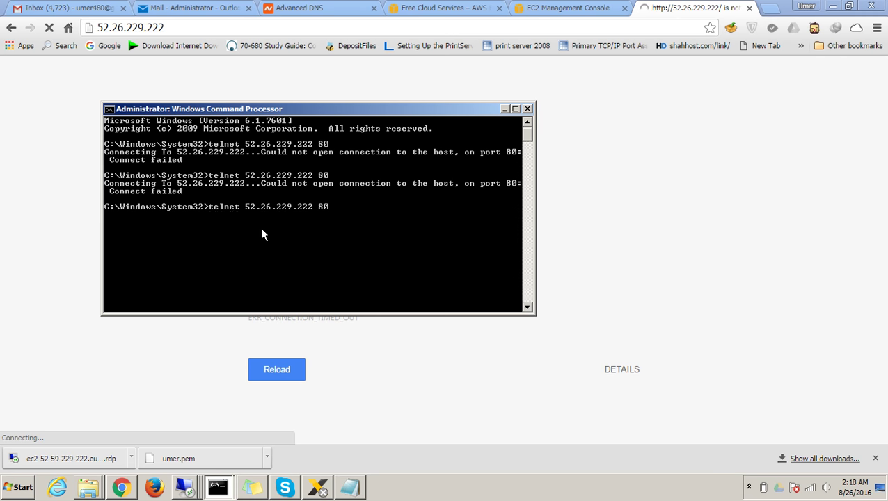
pyautogui.press('Return')
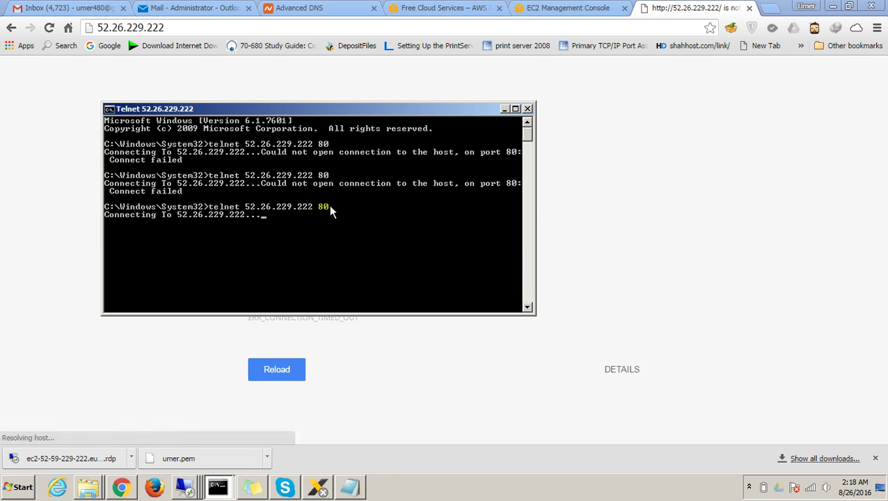
pyautogui.scroll(-2, 463, 494)
pyautogui.click(465, 495)
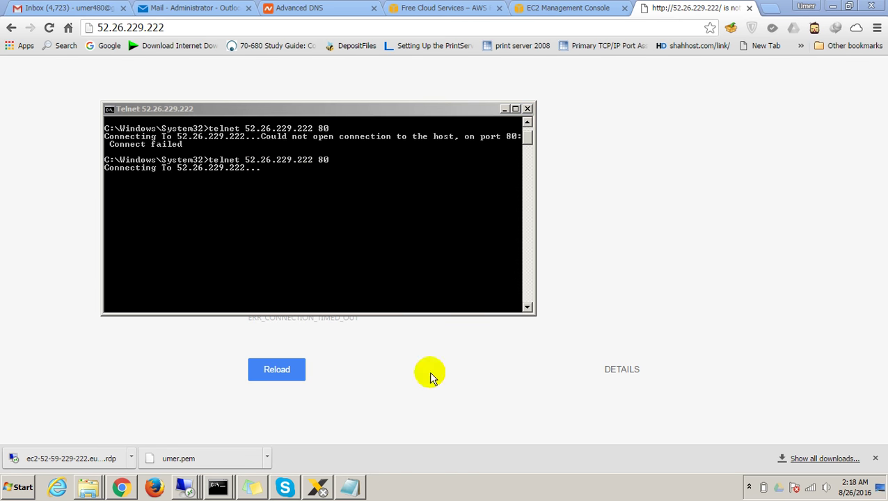
# Return to the EC2 Management Console and review the running instance's columns through to its security group.
pyautogui.click(462, 13)
pyautogui.click(557, 9)
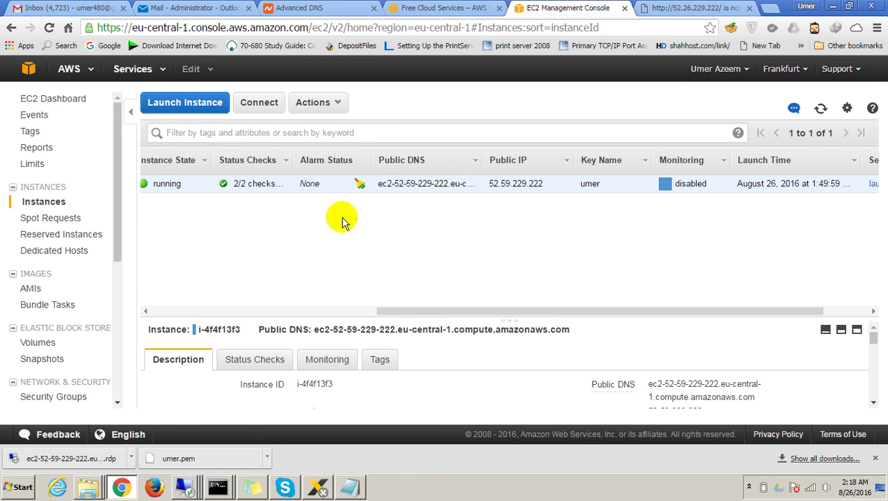
pyautogui.moveTo(496, 310); pyautogui.dragTo(581, 319)
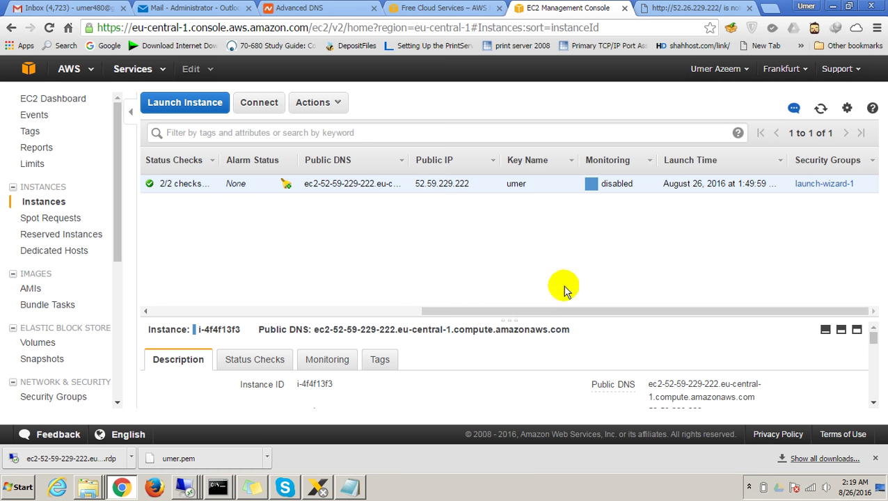
pyautogui.moveTo(557, 313); pyautogui.dragTo(348, 306)
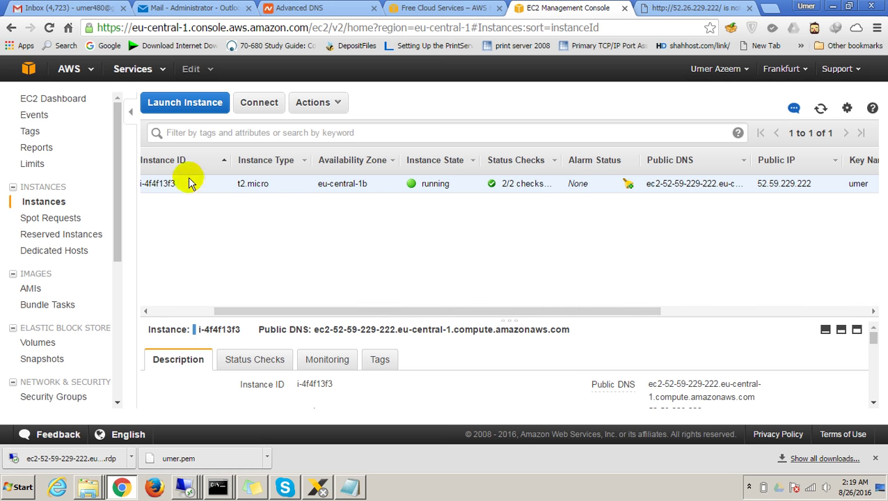
pyautogui.moveTo(402, 313); pyautogui.dragTo(565, 313)
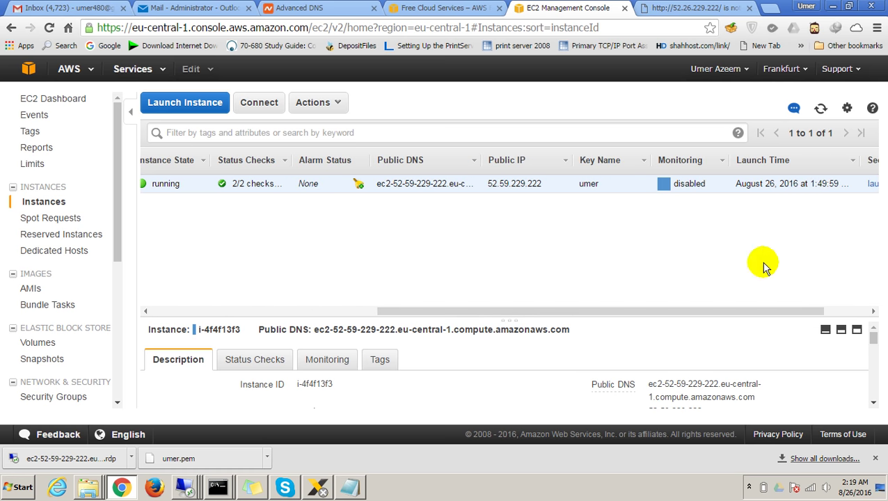
pyautogui.moveTo(689, 311); pyautogui.dragTo(769, 313)
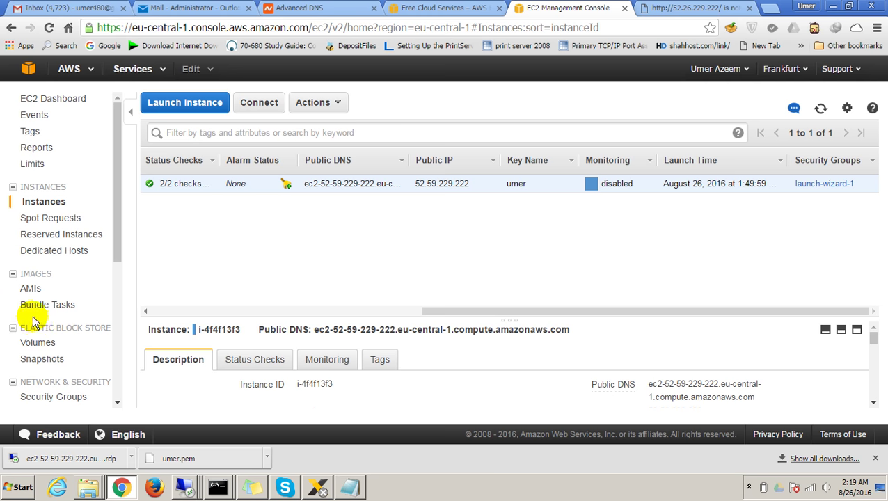
# Open the inbound rules of the launch-wizard-1 security group for editing and add a new rule.
pyautogui.click(69, 404)
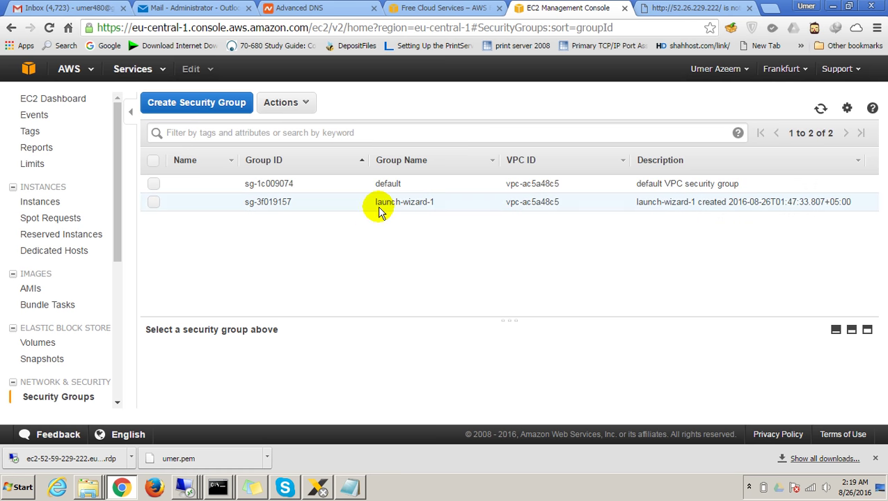
pyautogui.click(379, 210)
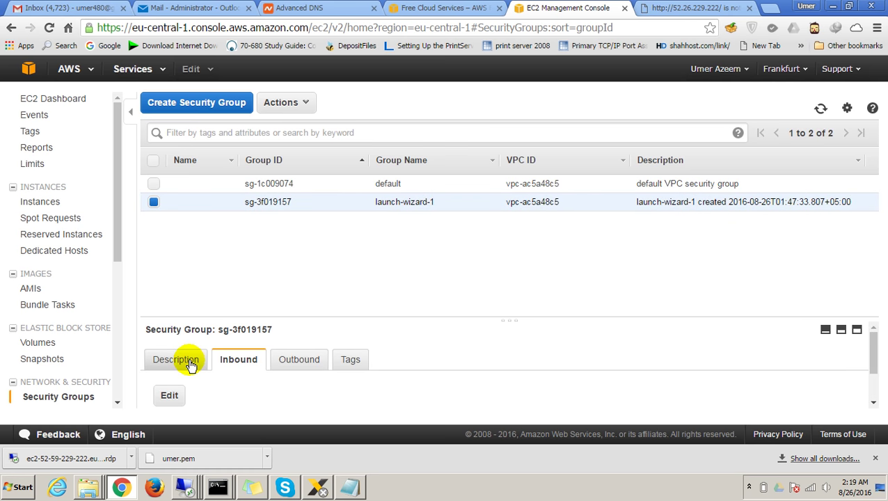
pyautogui.click(176, 394)
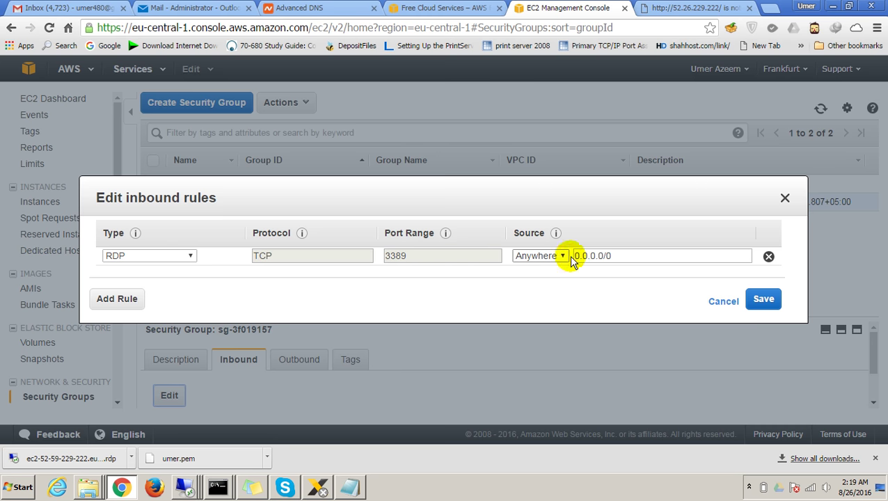
pyautogui.click(118, 299)
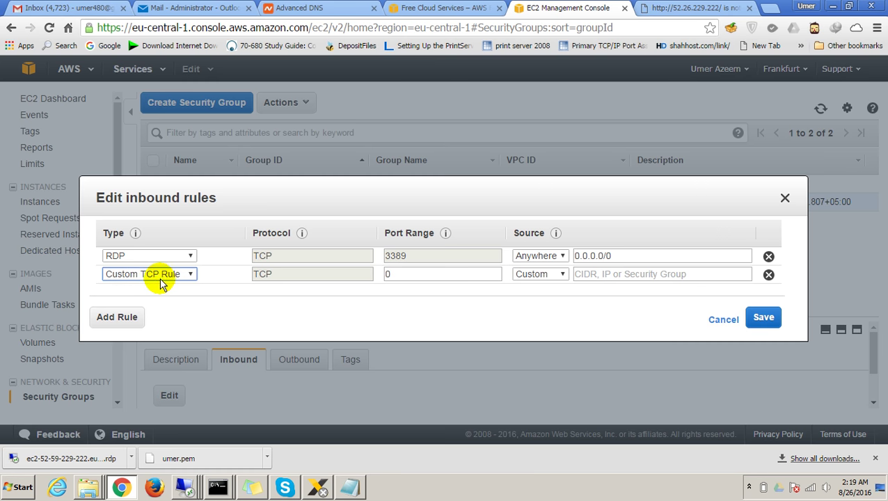
# Look through the available types for the new inbound rule and settle on Custom TCP Rule.
pyautogui.click(159, 276)
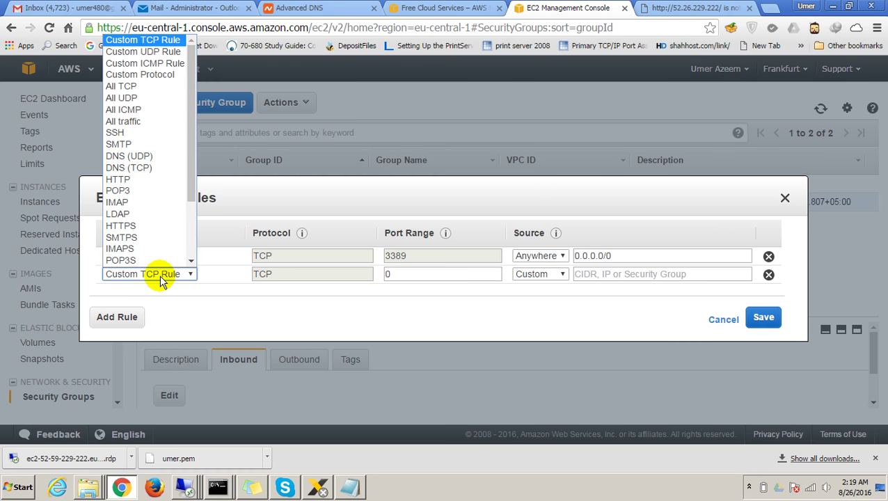
pyautogui.press('i')
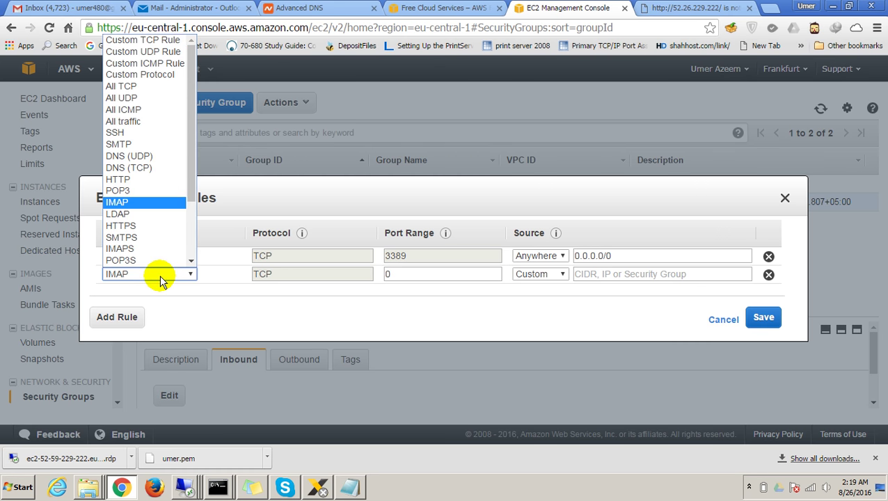
pyautogui.press('Down')
pyautogui.press('Down')
pyautogui.press('Down')
pyautogui.press('Down')
pyautogui.press('Down')
pyautogui.press('Down')
pyautogui.press('Down')
pyautogui.press('Down')
pyautogui.press('Down')
pyautogui.press('Down')
pyautogui.press('Down')
pyautogui.press('Down')
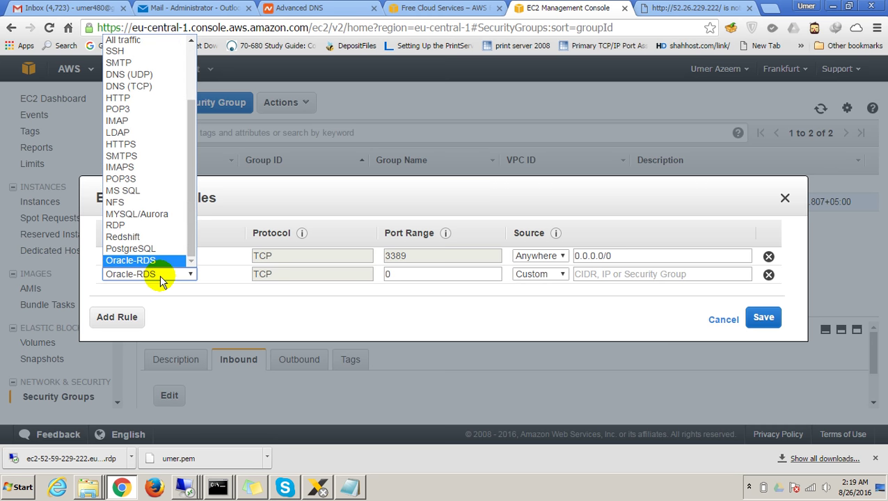
pyautogui.press('Up')
pyautogui.press('Up')
pyautogui.press('Up')
pyautogui.press('Up')
pyautogui.press('Up')
pyautogui.press('Up')
pyautogui.press('Up')
pyautogui.press('Up')
pyautogui.press('Up')
pyautogui.press('Up')
pyautogui.press('Up')
pyautogui.press('Up')
pyautogui.press('Up')
pyautogui.press('Up')
pyautogui.press('Up')
pyautogui.press('Up')
pyautogui.press('Up')
pyautogui.press('Up')
pyautogui.press('Up')
pyautogui.press('Up')
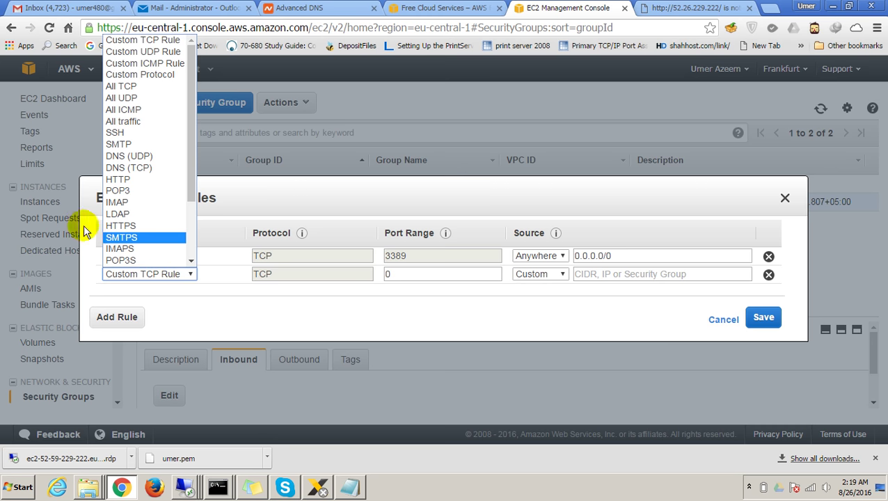
pyautogui.click(146, 40)
# Set the custom TCP rule's port range to 80 and its source to Anywhere, 0.0.0.0/0.
pyautogui.doubleClick(432, 273)
pyautogui.write('80')
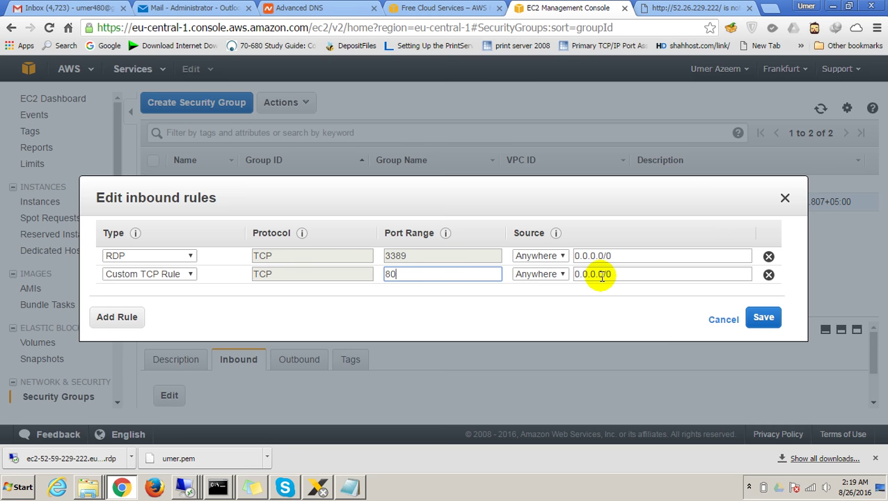
pyautogui.moveTo(407, 273); pyautogui.dragTo(378, 276)
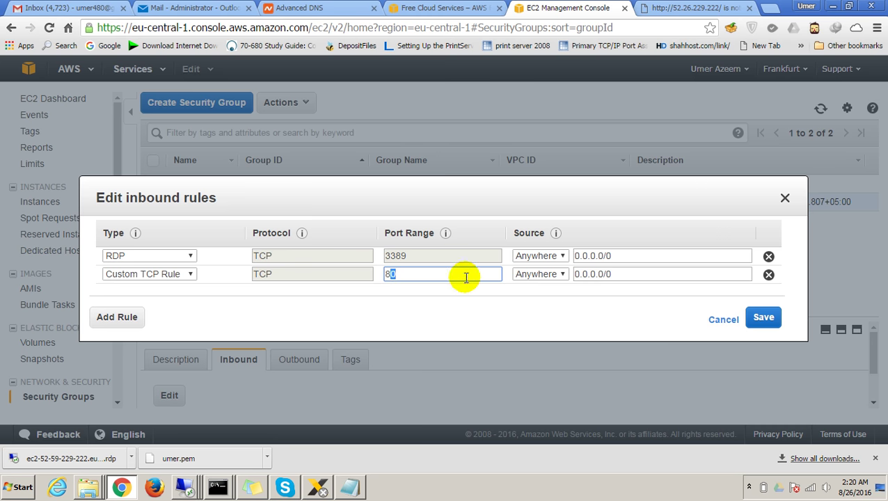
pyautogui.click(645, 274)
pyautogui.moveTo(647, 274); pyautogui.dragTo(561, 275)
pyautogui.click(599, 273)
pyautogui.moveTo(615, 275); pyautogui.dragTo(574, 276)
pyautogui.click(615, 277)
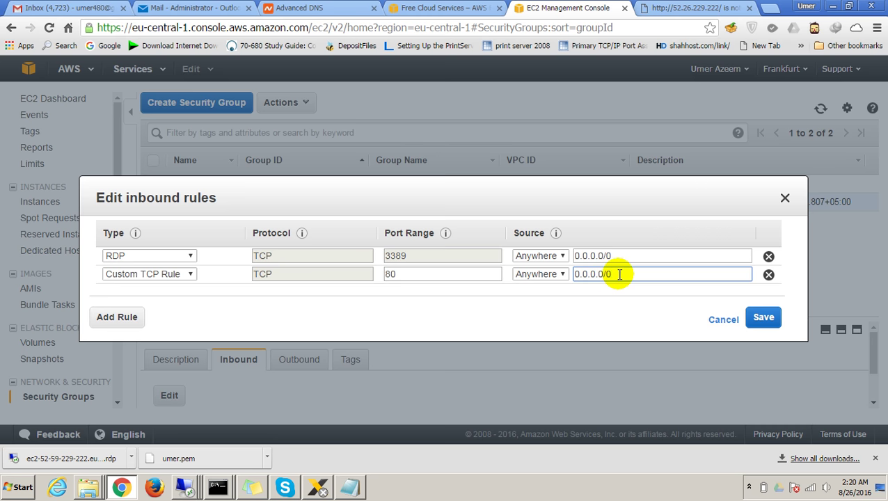
# Check the port range and source values entered for the custom TCP rule.
pyautogui.moveTo(619, 274); pyautogui.dragTo(555, 275)
pyautogui.click(624, 275)
pyautogui.click(604, 274)
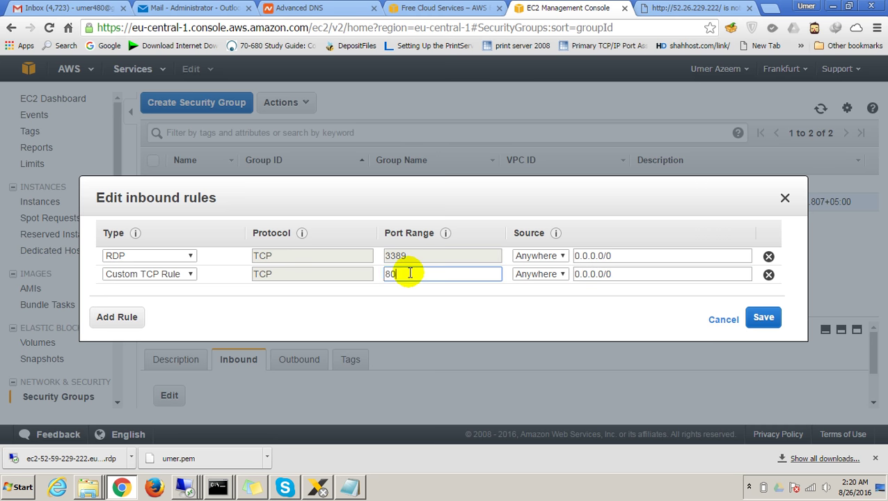
pyautogui.moveTo(409, 274); pyautogui.dragTo(384, 274)
pyautogui.moveTo(630, 274); pyautogui.dragTo(574, 274)
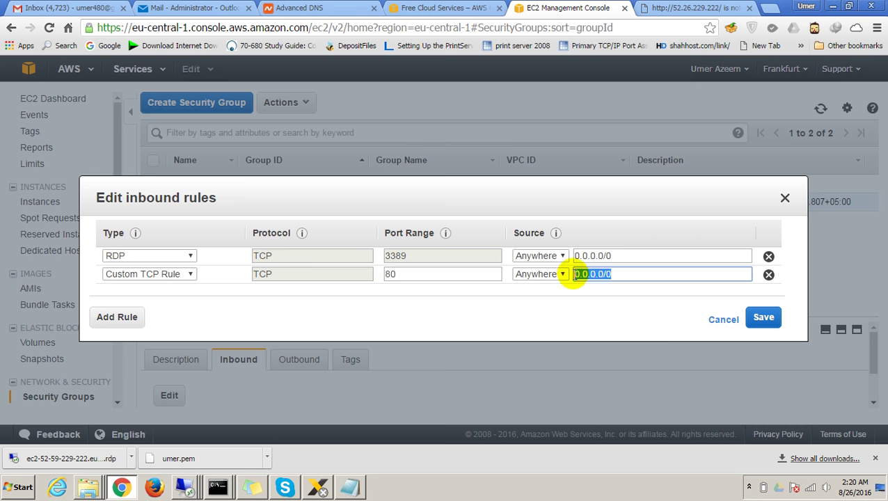
pyautogui.click(623, 273)
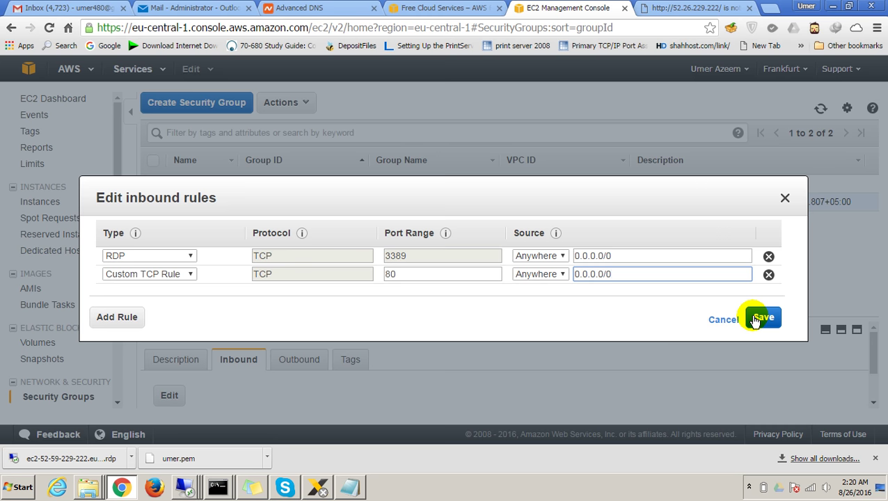
# Add an All ICMP inbound rule and try to save the rules without a source for it.
pyautogui.click(128, 317)
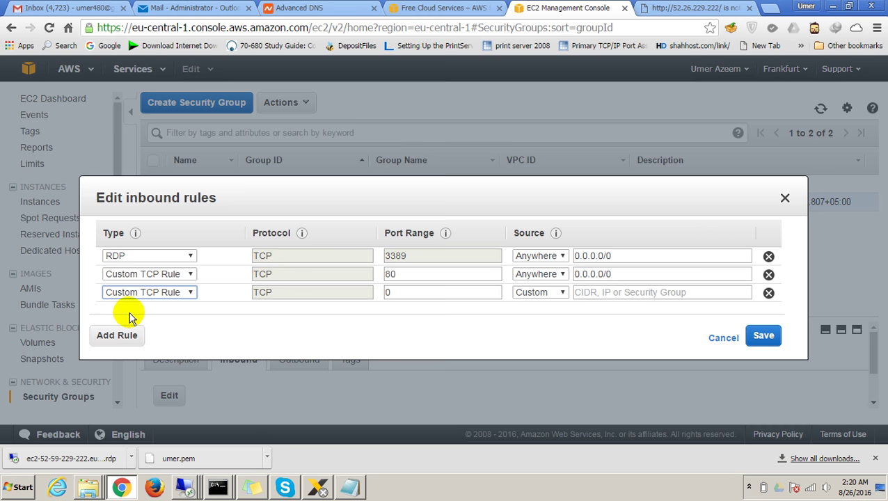
pyautogui.click(148, 292)
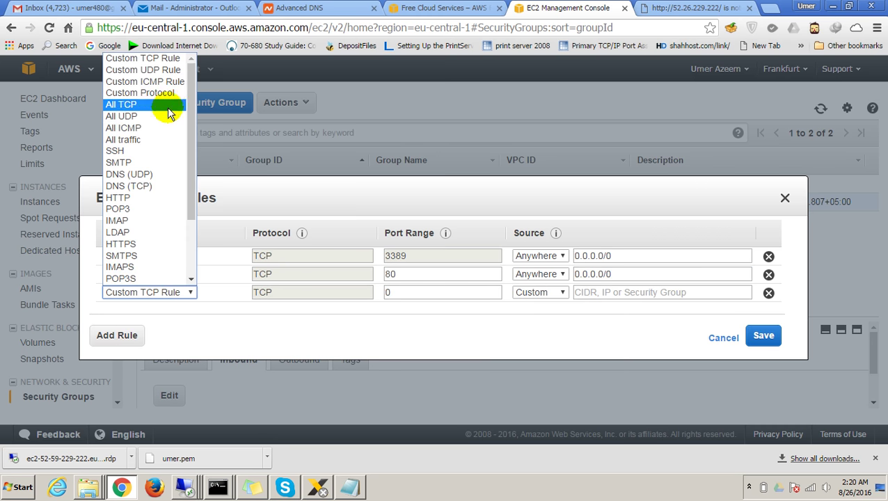
pyautogui.click(164, 129)
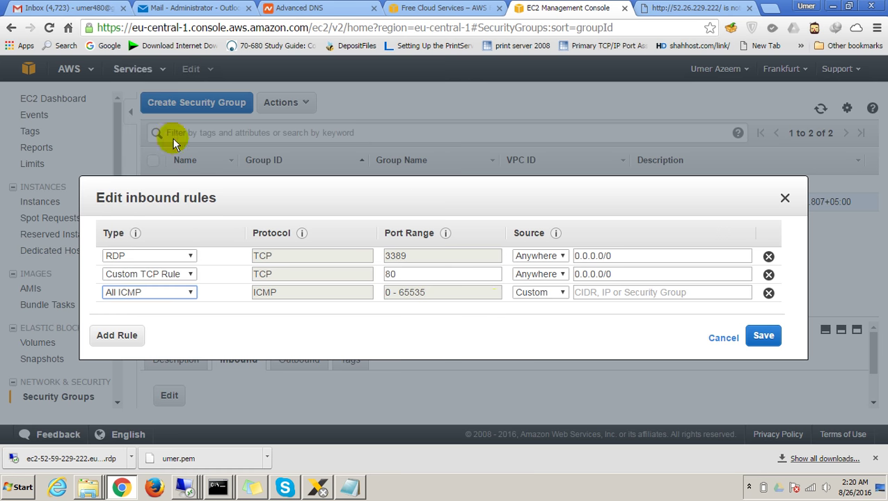
pyautogui.click(673, 291)
pyautogui.click(746, 334)
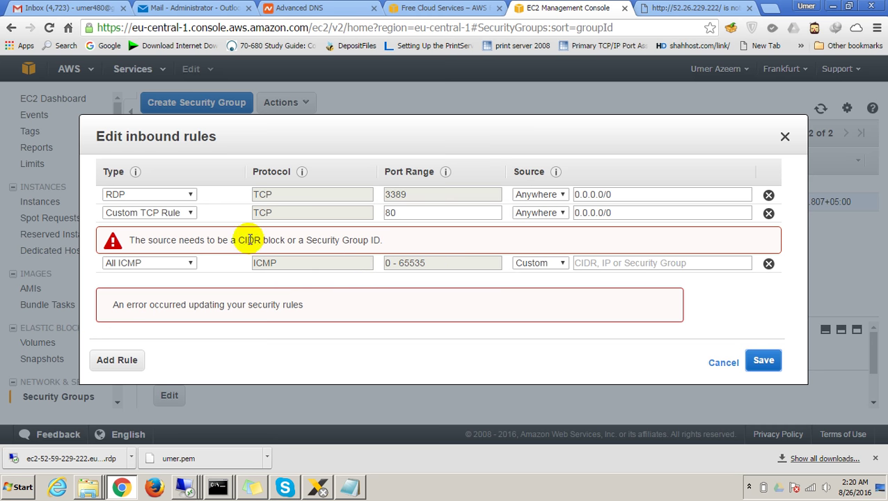
# Set the All ICMP rule's source to Anywhere and save the inbound rules.
pyautogui.click(173, 214)
pyautogui.click(174, 217)
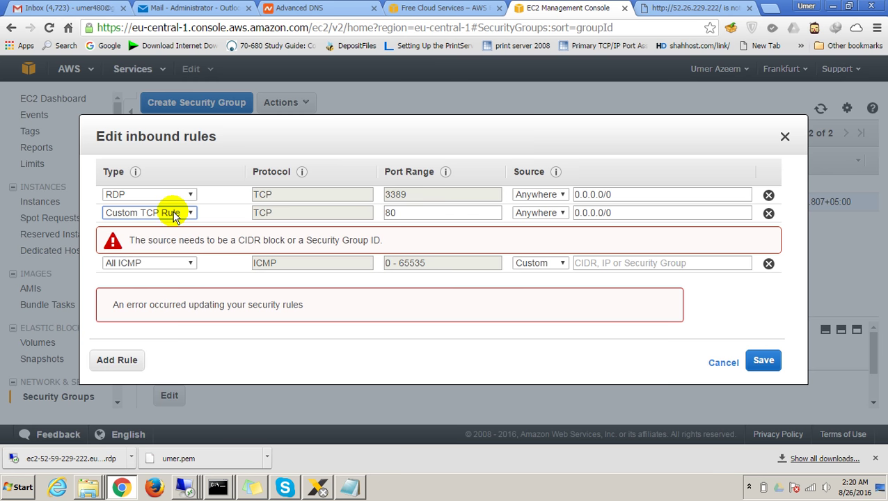
pyautogui.click(602, 263)
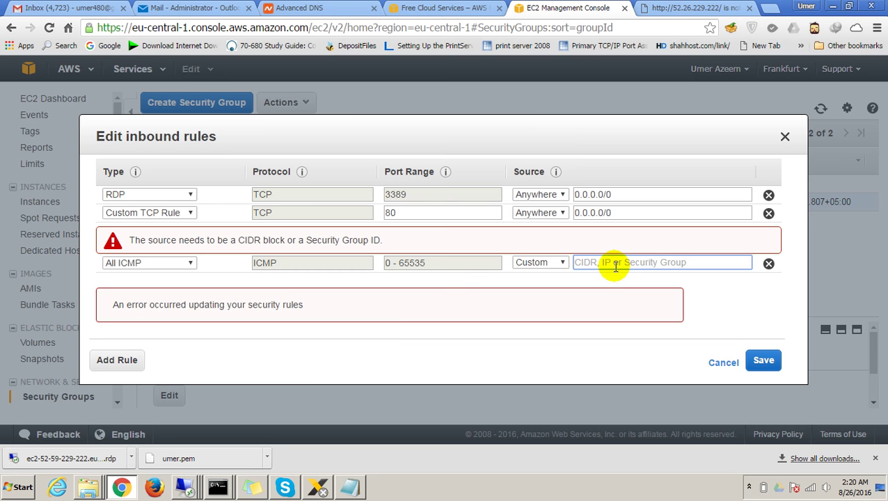
pyautogui.click(560, 264)
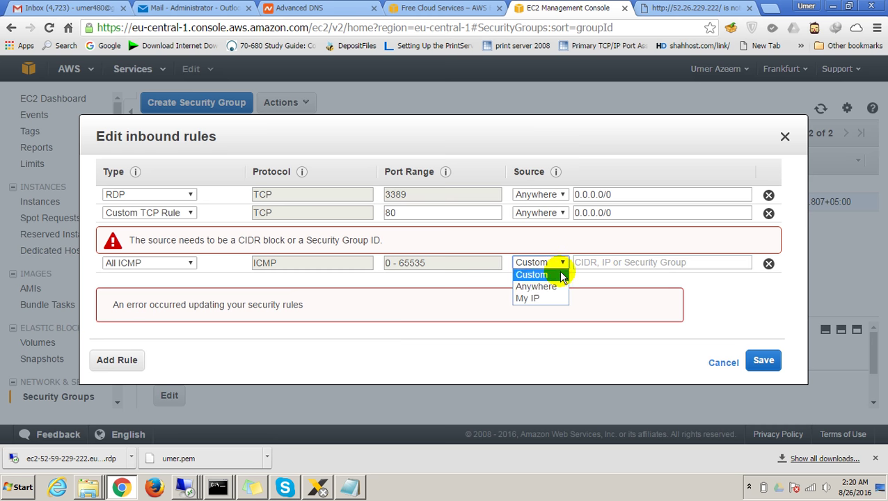
pyautogui.click(561, 285)
pyautogui.click(762, 359)
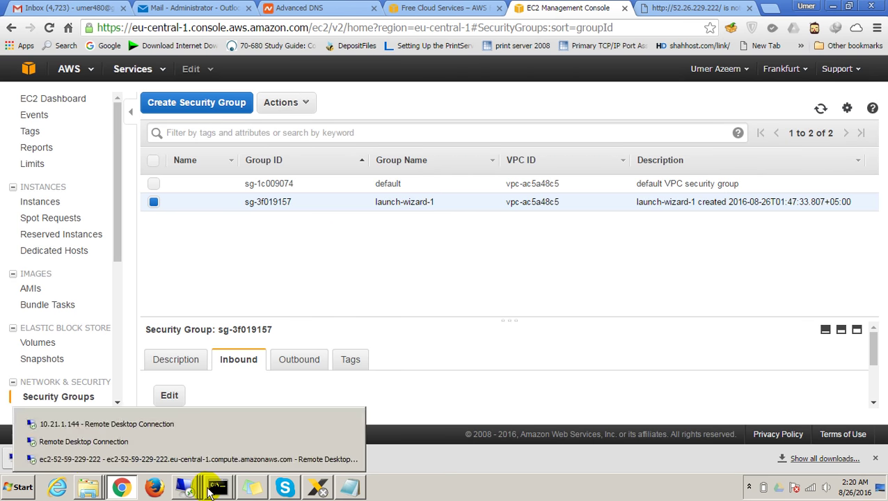
# Switch to the command prompt windows and check the continuous ping to 52.59.229.222, minimizing the telnet window.
pyautogui.moveTo(212, 491)
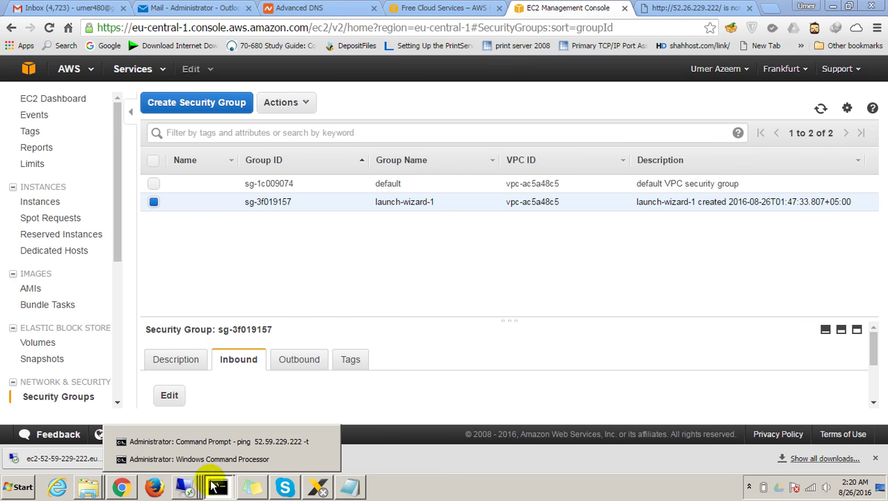
pyautogui.click(209, 459)
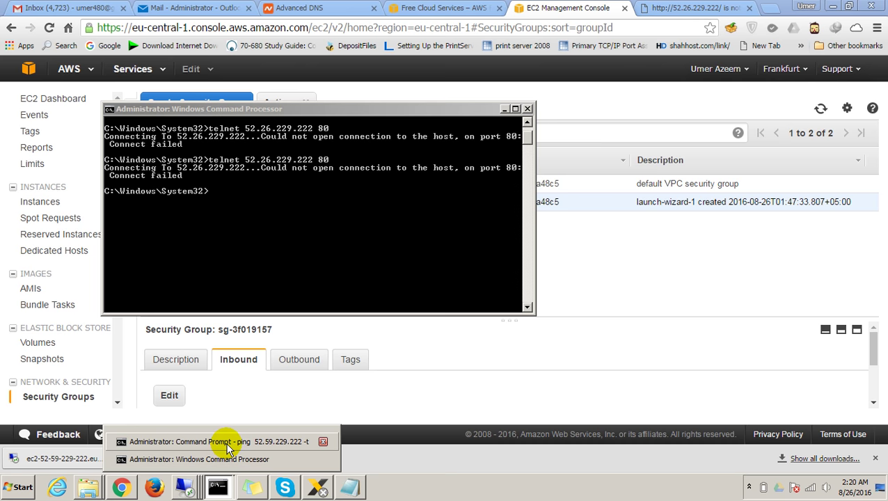
pyautogui.click(227, 442)
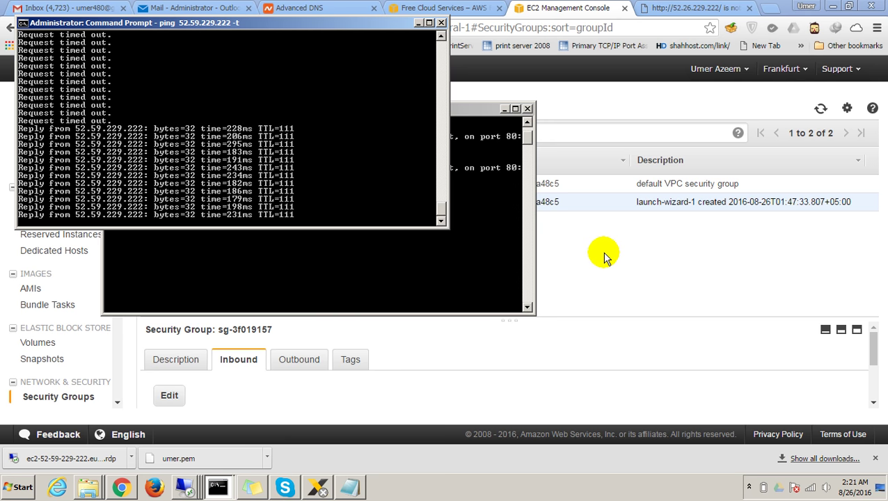
pyautogui.click(504, 113)
pyautogui.click(504, 110)
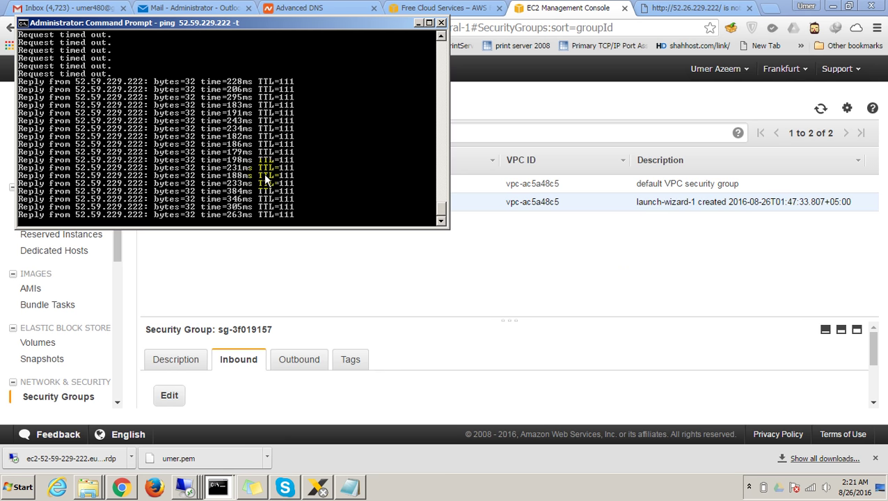
pyautogui.click(224, 485)
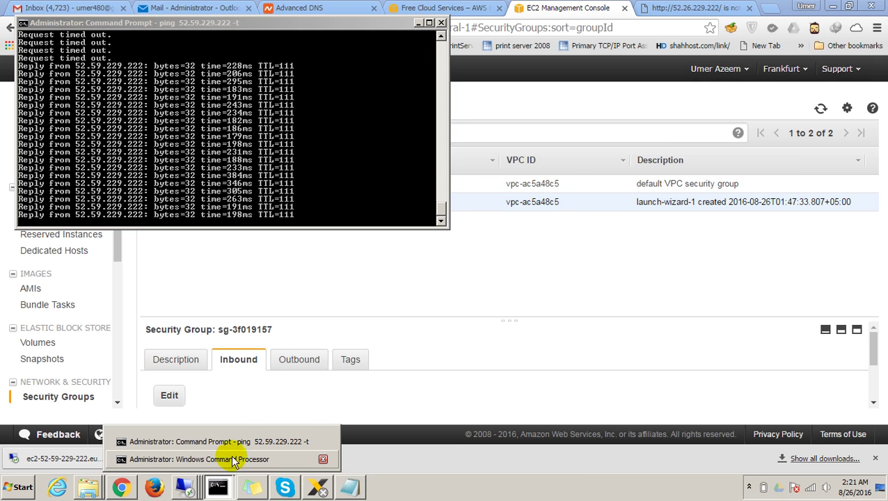
# Test port 80 again with telnet 52.26.229.222 80 and reload the 52.26.229.222 page in the browser.
pyautogui.click(667, 6)
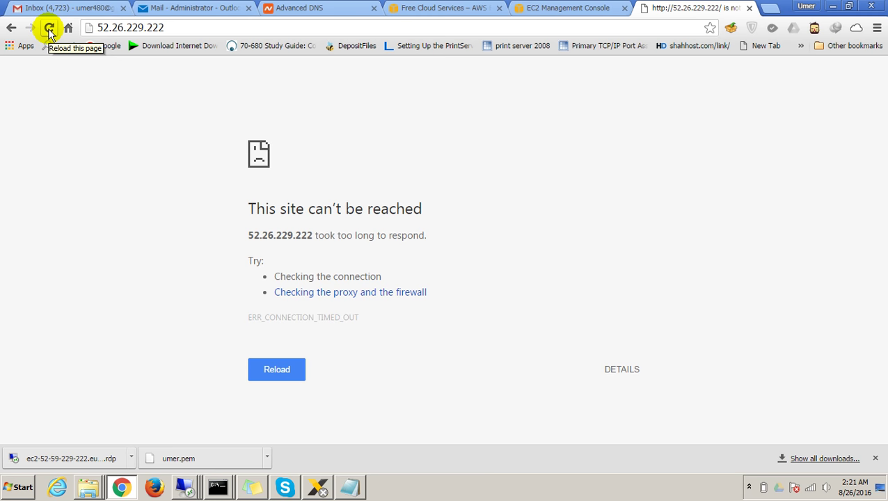
pyautogui.click(218, 486)
pyautogui.click(229, 460)
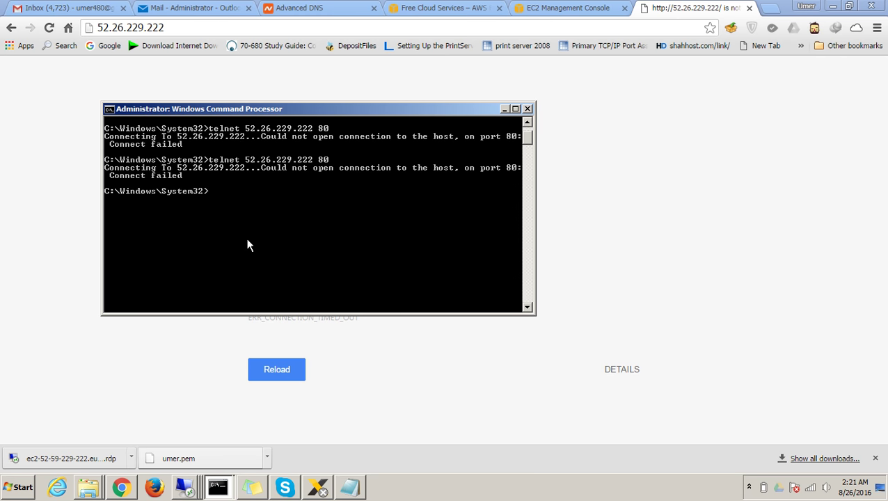
pyautogui.press('Up')
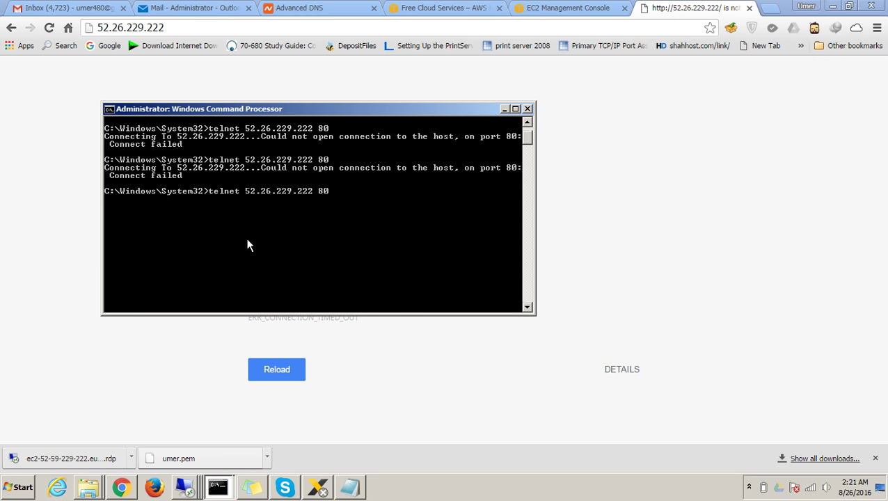
pyautogui.press('Return')
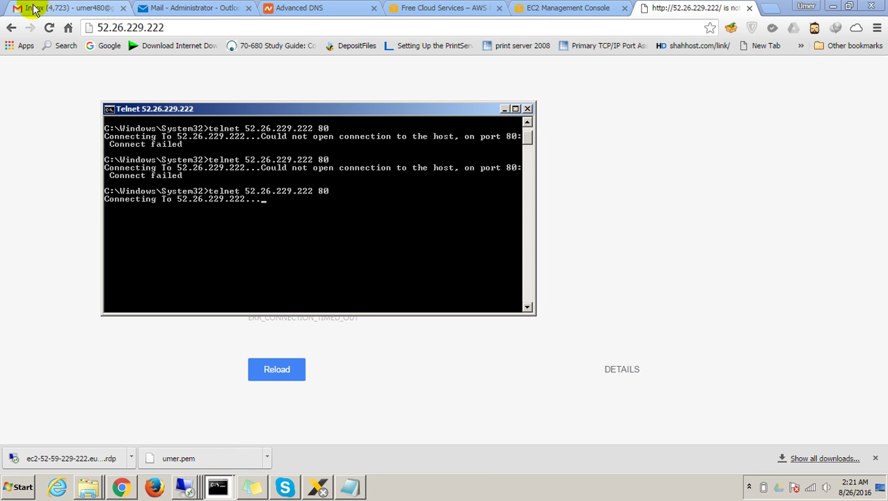
pyautogui.click(48, 27)
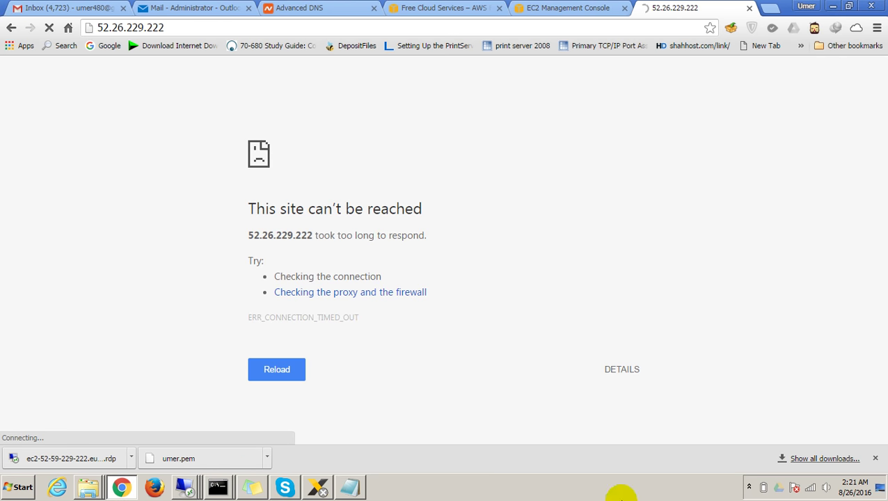
# Return to the EC2 Management Console, review the launch-wizard-1 group's inbound rules, and save them again.
pyautogui.click(558, 9)
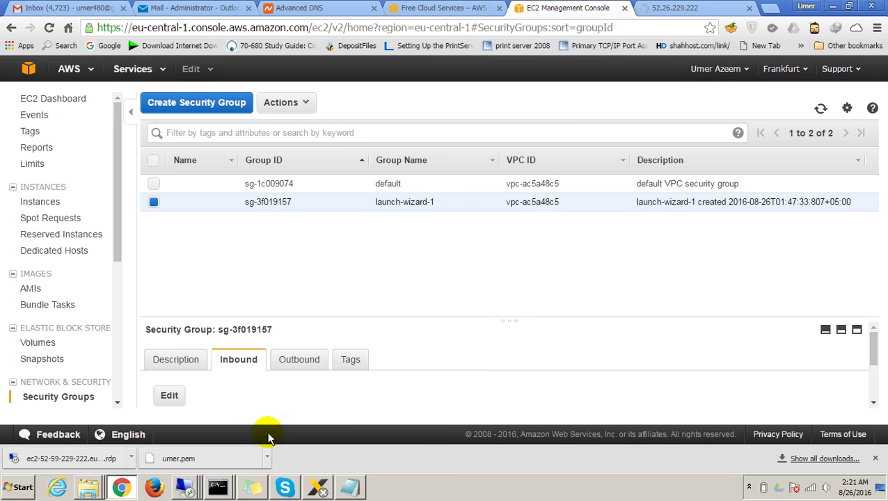
pyautogui.click(168, 398)
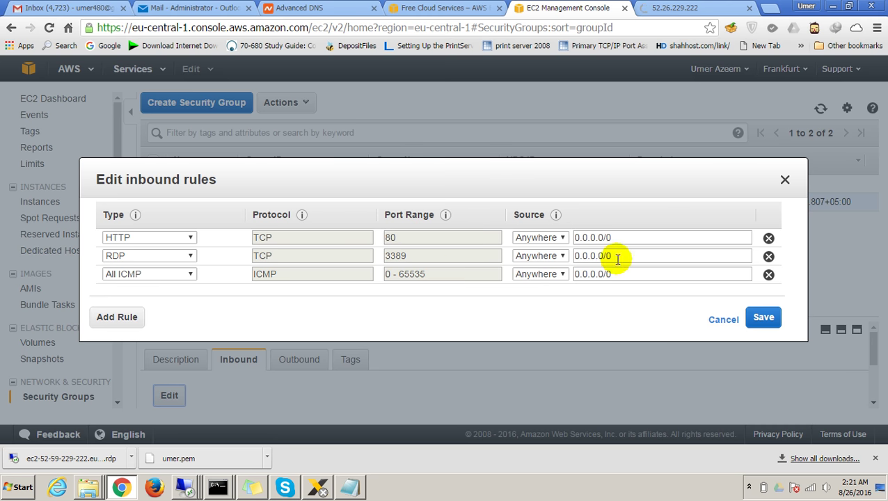
pyautogui.click(758, 317)
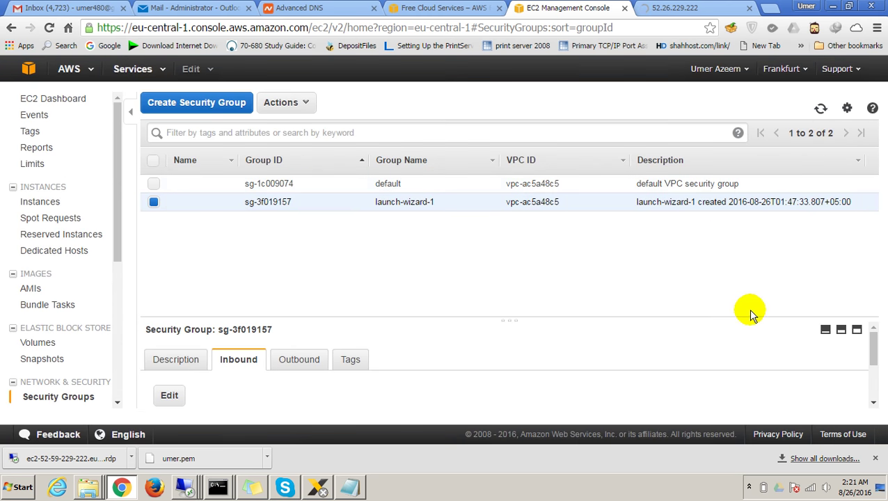
# Switch to the EC2 instance's remote desktop, restart Default Web Site in IIS Manager, and minimize the remote session.
pyautogui.click(184, 487)
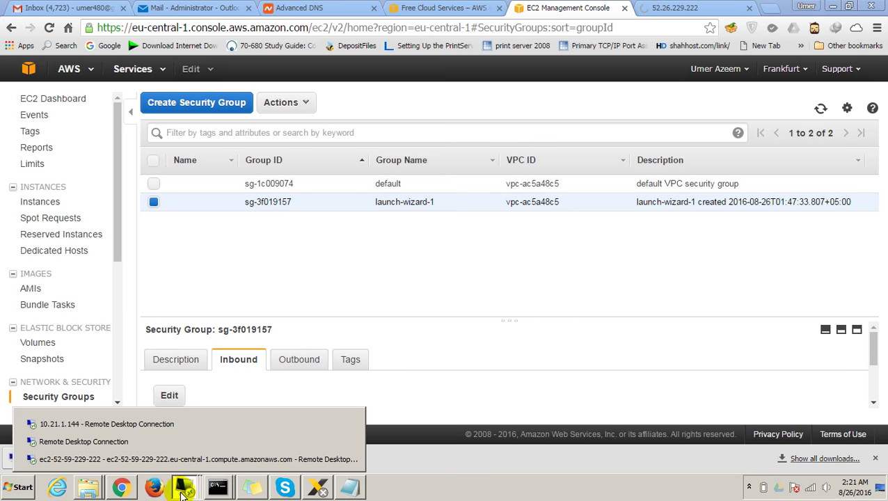
pyautogui.click(185, 460)
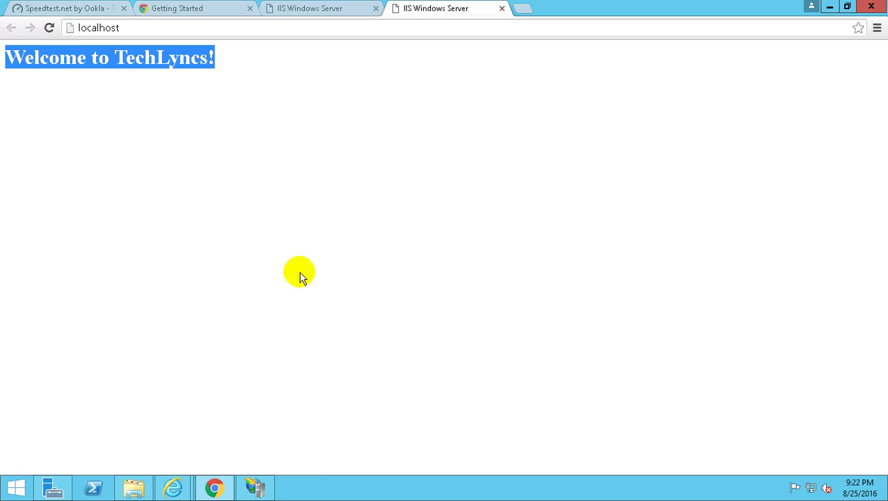
pyautogui.click(257, 485)
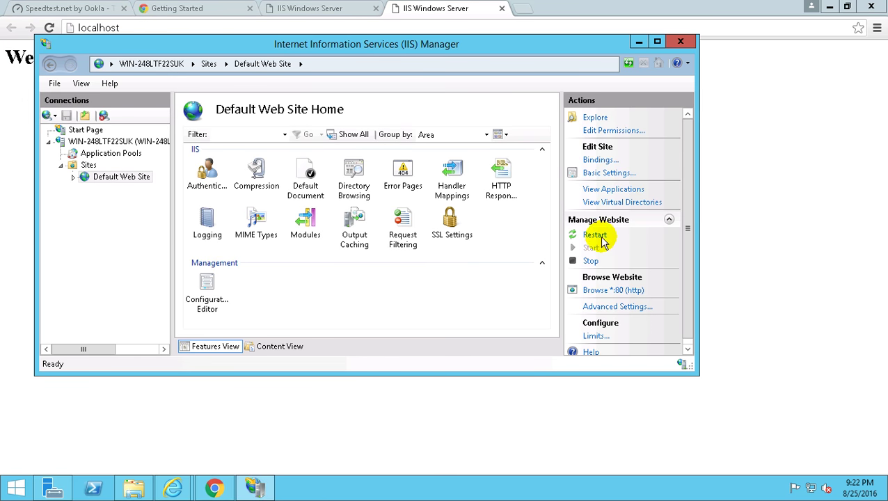
pyautogui.click(596, 235)
pyautogui.moveTo(525, 6)
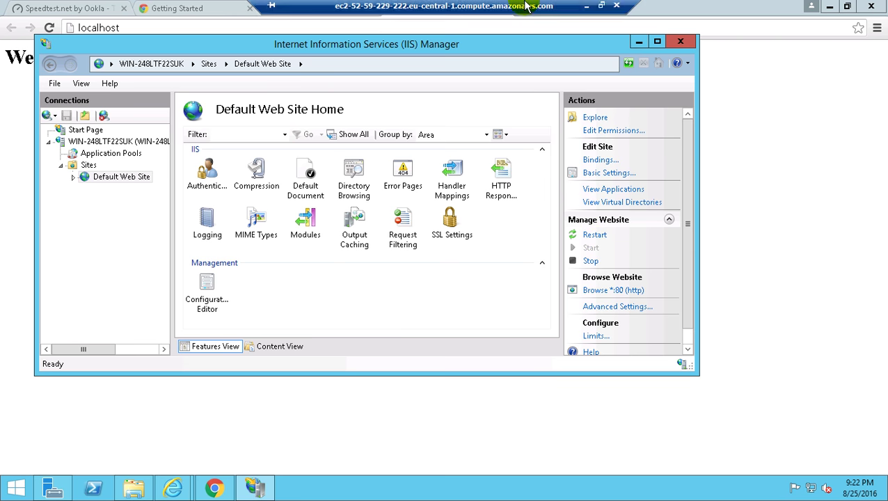
pyautogui.click(587, 4)
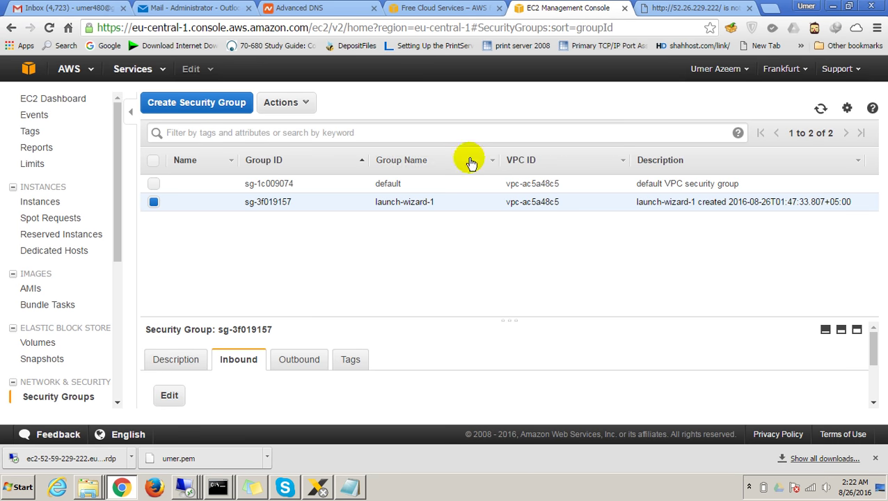
# Request the 52.26.229.222 page again in the browser and compare the telnet and ping command prompt windows.
pyautogui.click(654, 9)
pyautogui.press('Return')
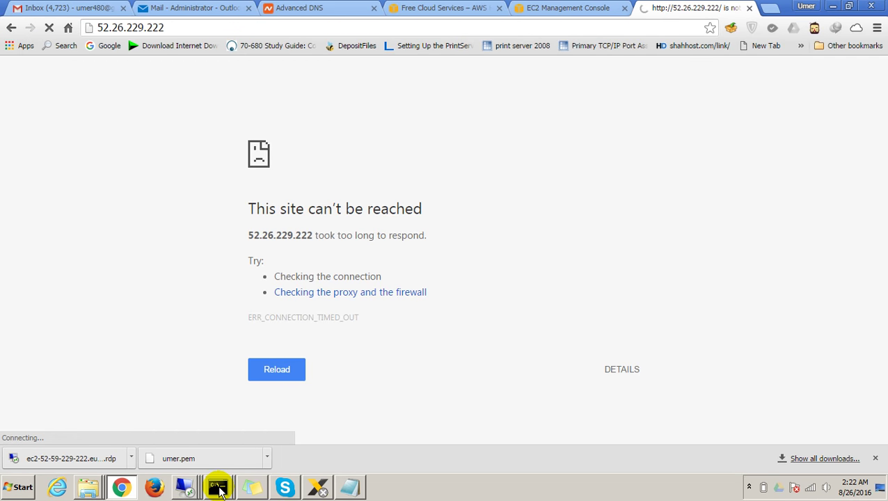
pyautogui.click(219, 489)
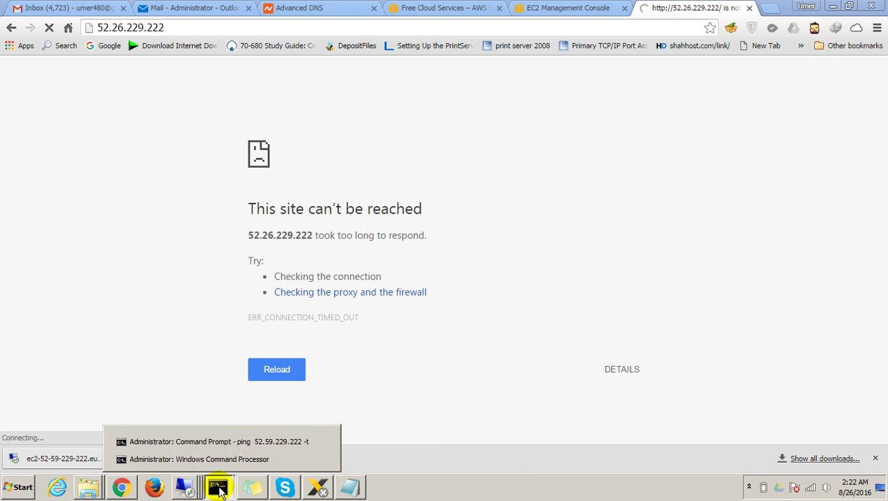
pyautogui.click(245, 461)
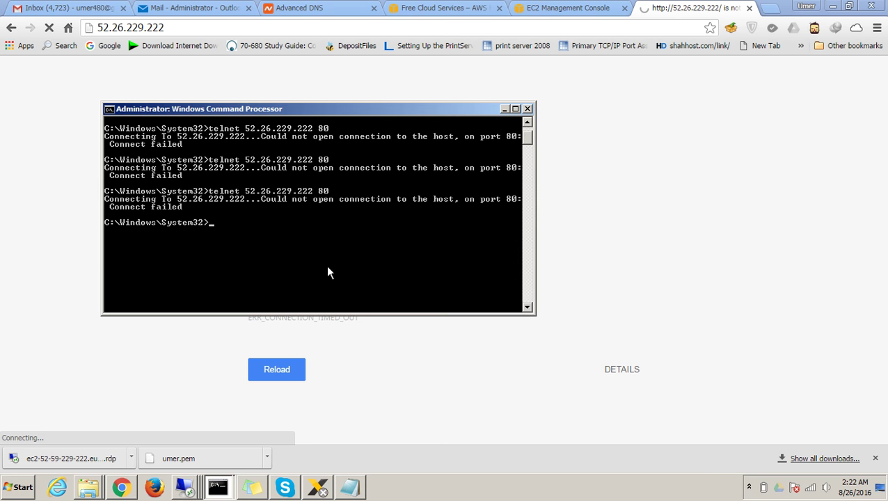
pyautogui.click(224, 481)
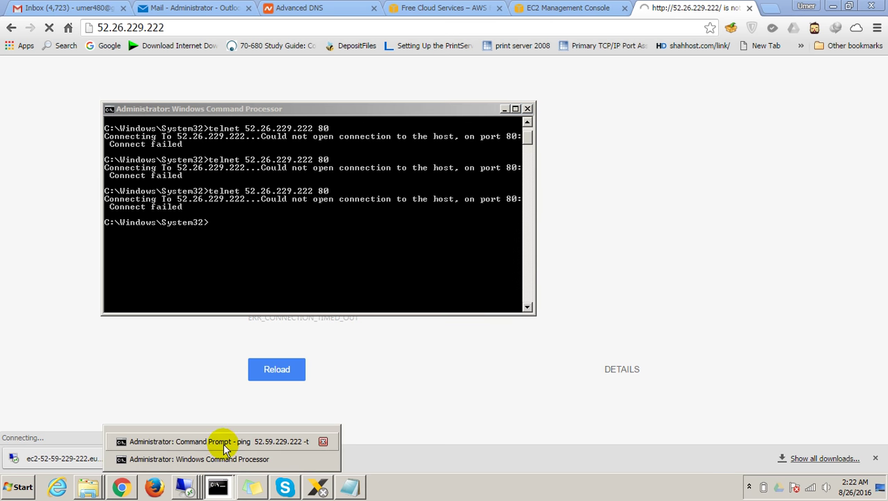
pyautogui.click(224, 444)
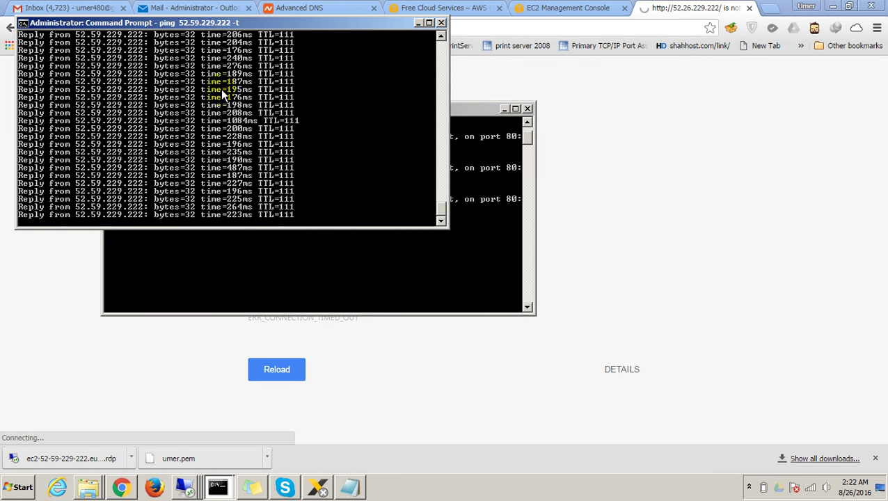
pyautogui.click(394, 261)
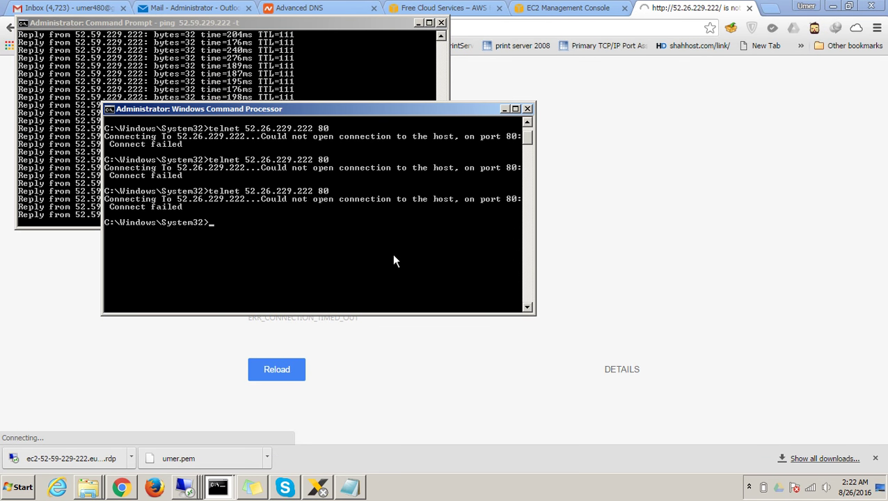
# Test port 80 on the corrected address with telnet 52.59.229.222 80.
pyautogui.press('Up')
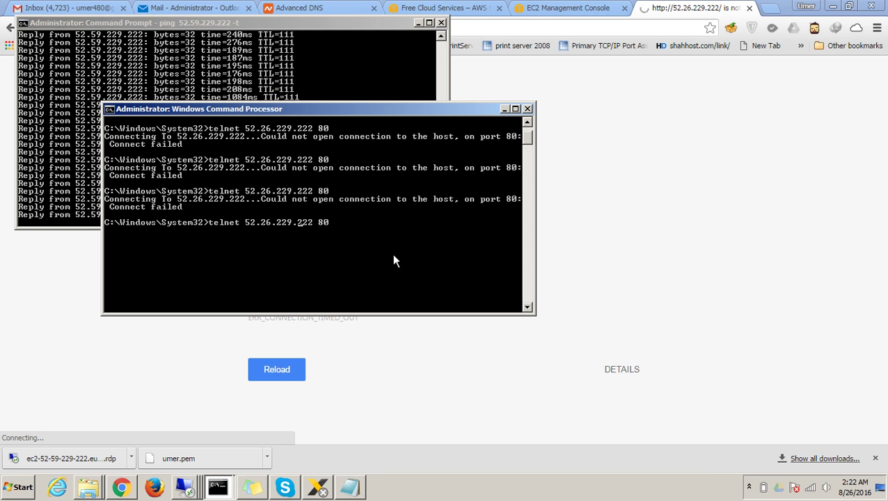
pyautogui.press('Left')
pyautogui.press('Left')
pyautogui.press('Left')
pyautogui.press('Left')
pyautogui.press('Left')
pyautogui.press('Left')
pyautogui.press('Left')
pyautogui.press('Left')
pyautogui.press('Left')
pyautogui.press('Left')
pyautogui.press('Left')
pyautogui.press('BackSpace')
pyautogui.press('BackSpace')
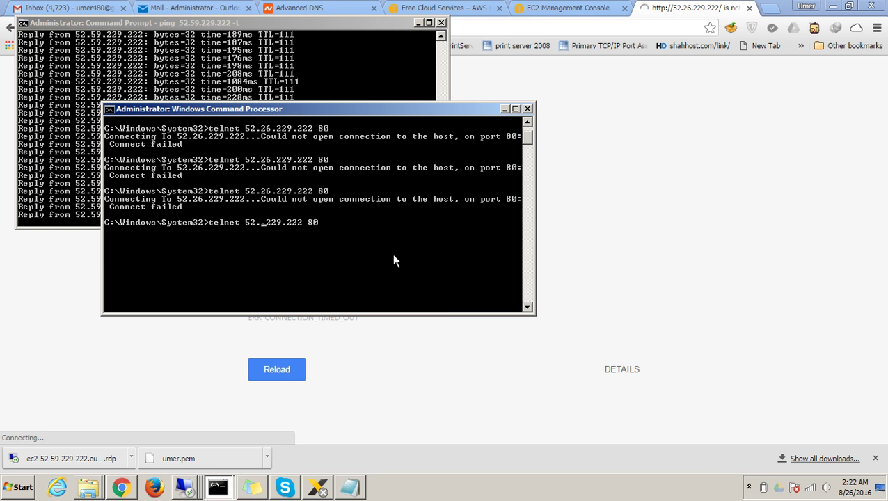
pyautogui.write('59')
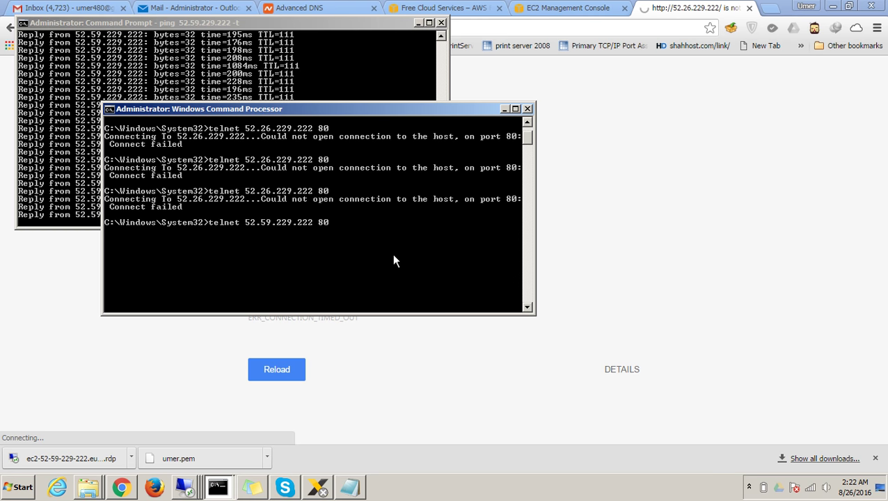
pyautogui.press('Return')
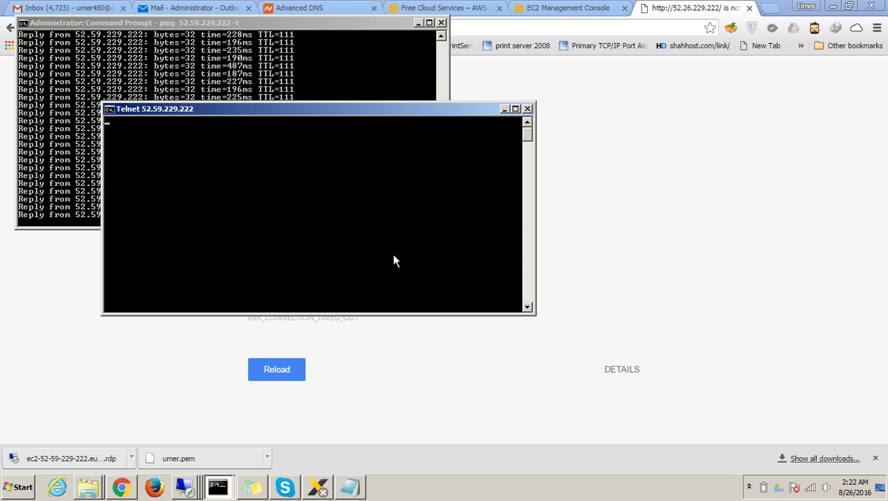
# Switch to the browser, correct the address to 52.59.229.222, load the page, and highlight its heading.
pyautogui.click(580, 21)
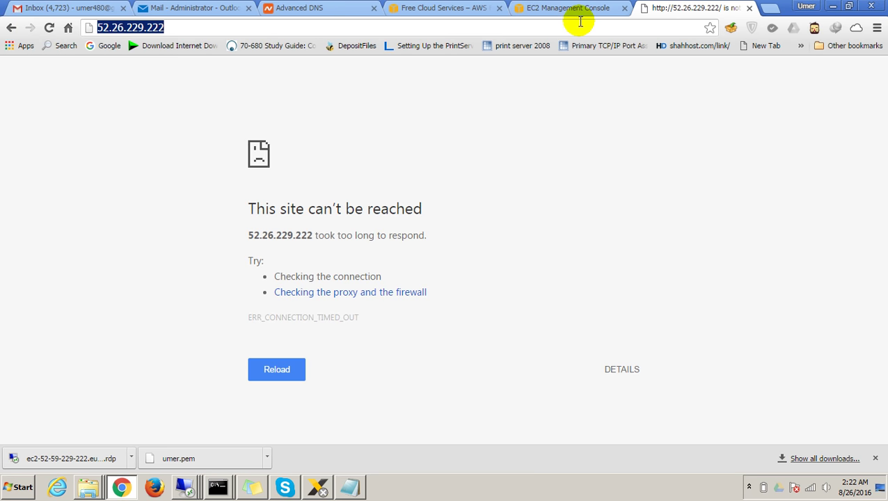
pyautogui.press('Return')
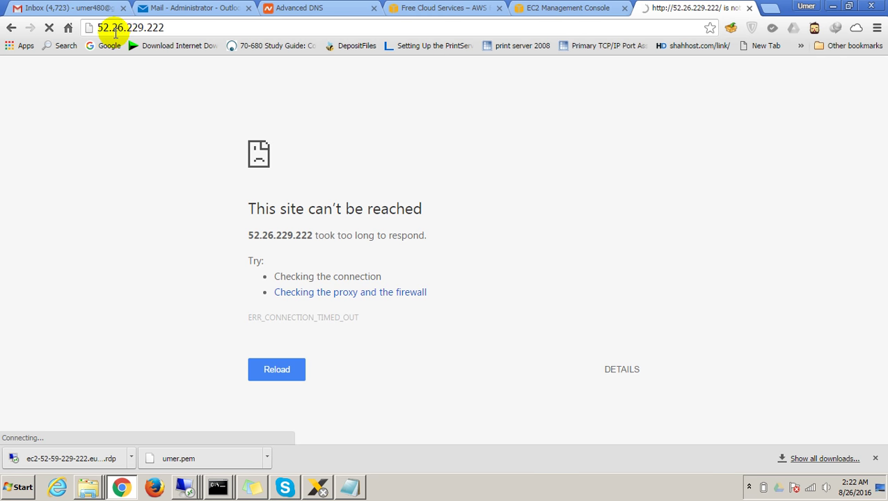
pyautogui.doubleClick(115, 30)
pyautogui.press('BackSpace')
pyautogui.write('59')
pyautogui.press('Return')
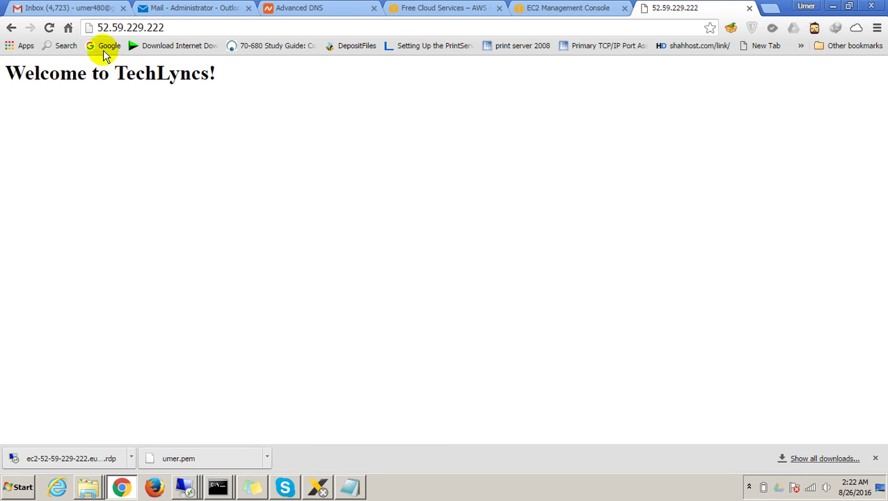
pyautogui.moveTo(228, 101); pyautogui.dragTo(8, 62)
# In the EC2 Management Console, delete the HTTP inbound rule from the launch-wizard-1 security group and save the rules.
pyautogui.click(615, 8)
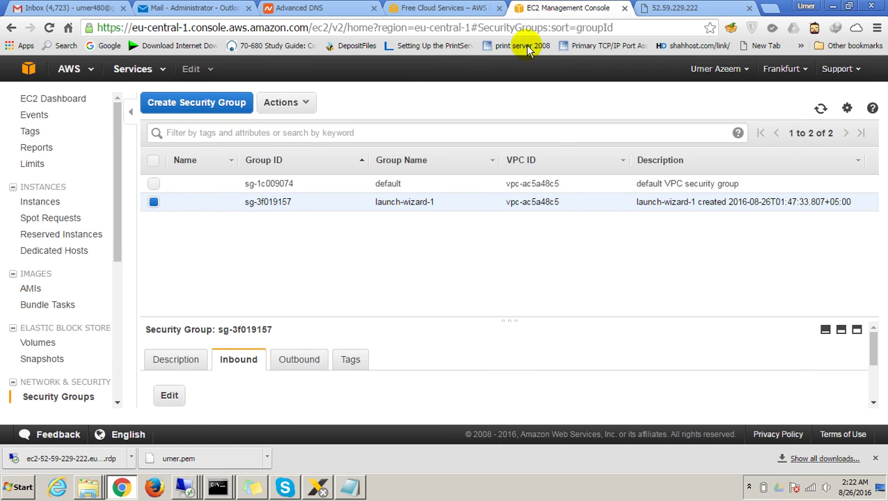
pyautogui.click(169, 395)
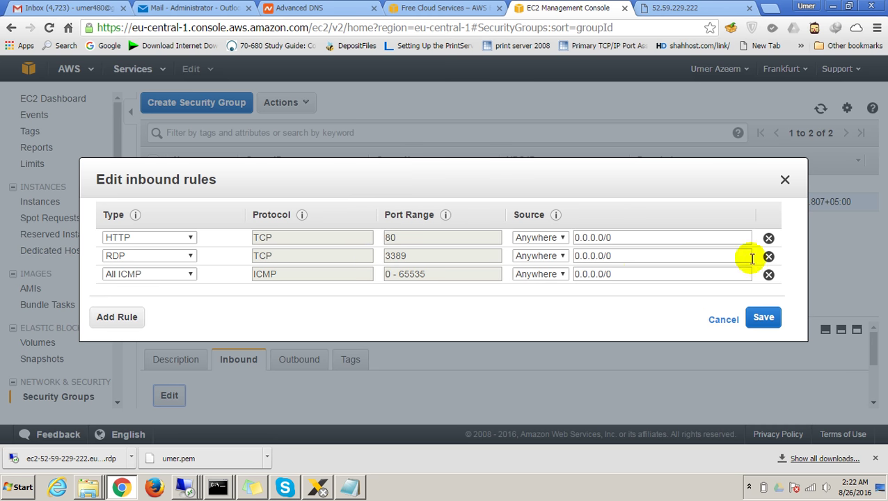
pyautogui.click(768, 238)
pyautogui.click(771, 302)
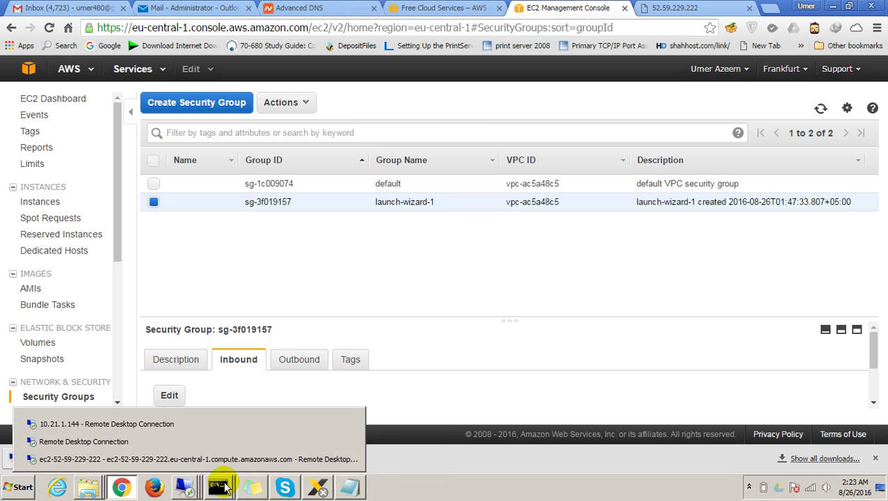
# Switch to the telnet command prompt and rerun telnet 52.59.229.222 80 to retest the port.
pyautogui.moveTo(220, 487)
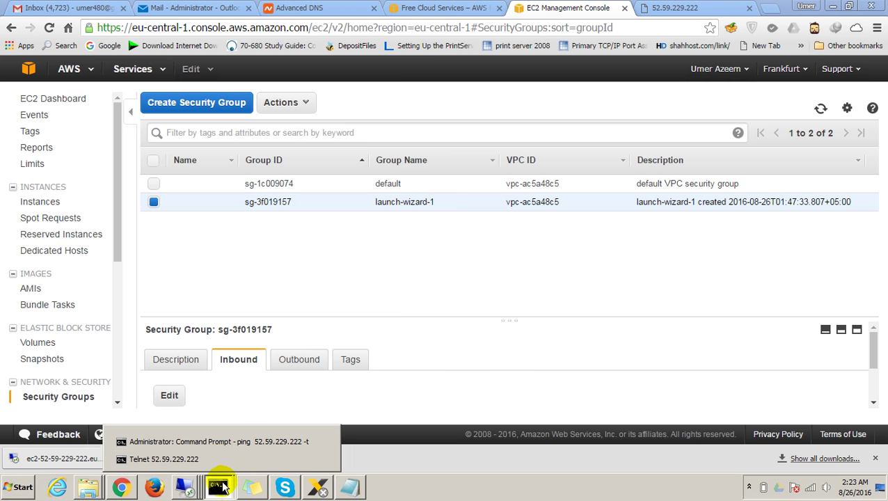
pyautogui.click(222, 460)
pyautogui.press('Up')
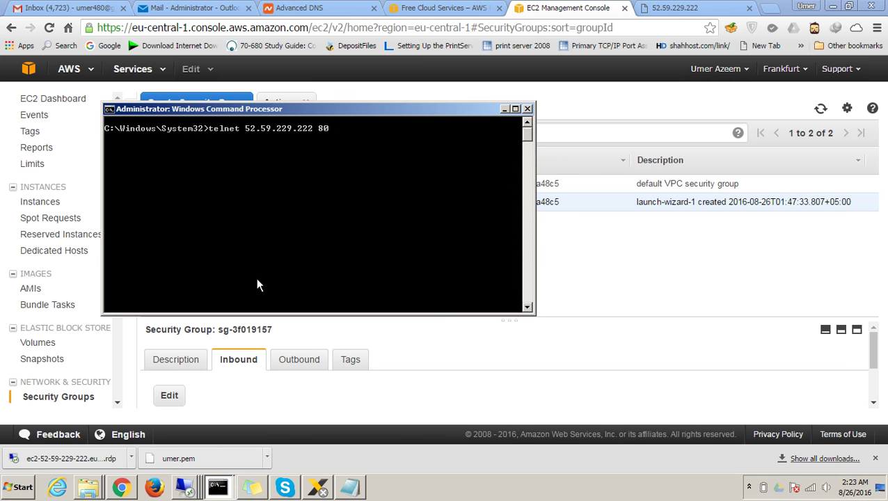
pyautogui.press('Return')
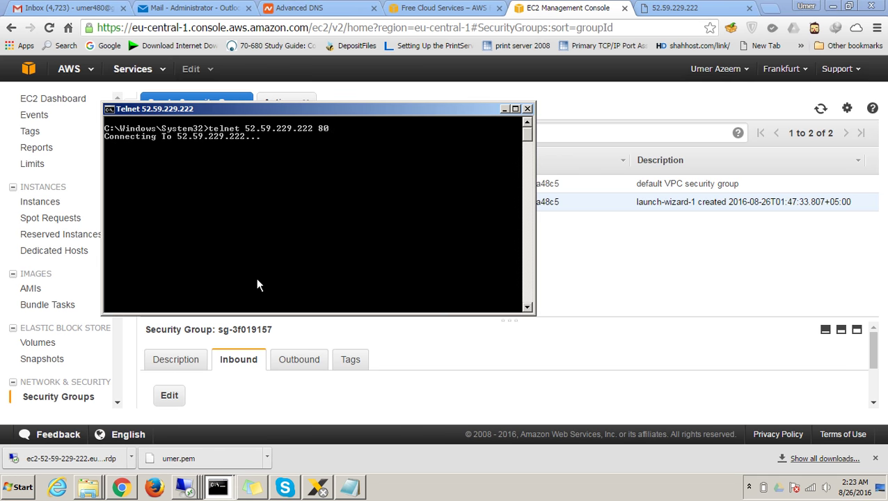
# Reload the 52.59.229.222 page in the browser and request the same address in a new tab.
pyautogui.click(644, 8)
pyautogui.click(636, 27)
pyautogui.press('Return')
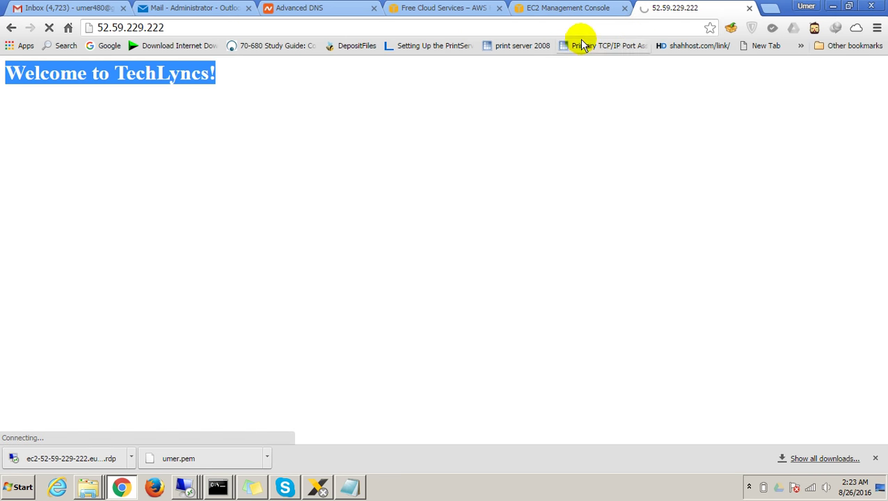
pyautogui.click(561, 26)
pyautogui.hotkey('ctrl', 'c')
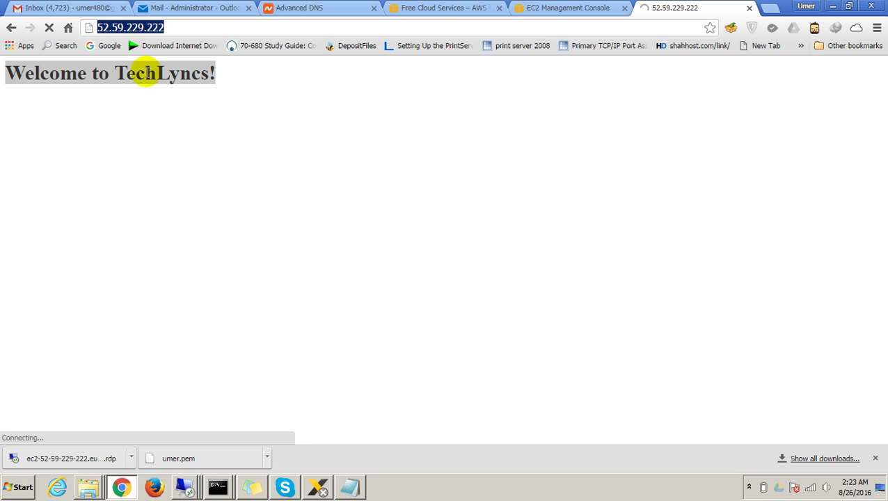
pyautogui.click(774, 10)
pyautogui.hotkey('ctrl', 'v')
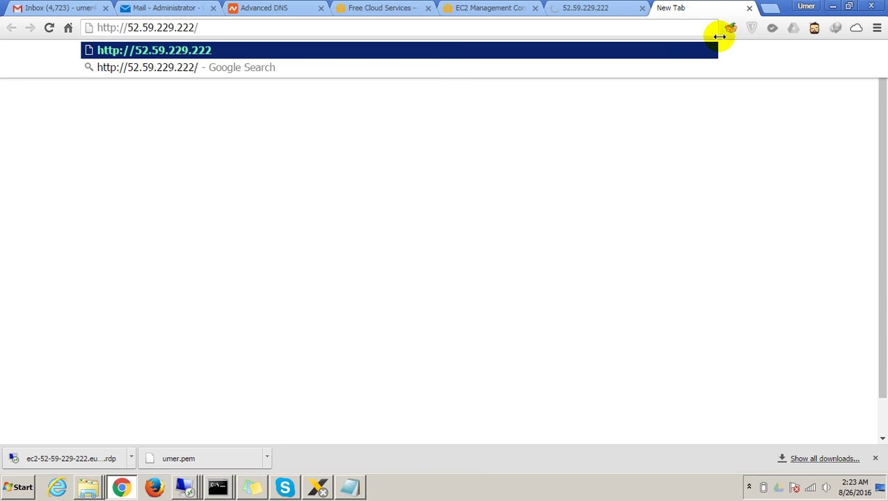
pyautogui.press('Return')
pyautogui.click(605, 7)
# Add a Custom TCP inbound rule for port 80 with source Anywhere to the launch-wizard-1 security group and save.
pyautogui.click(461, 7)
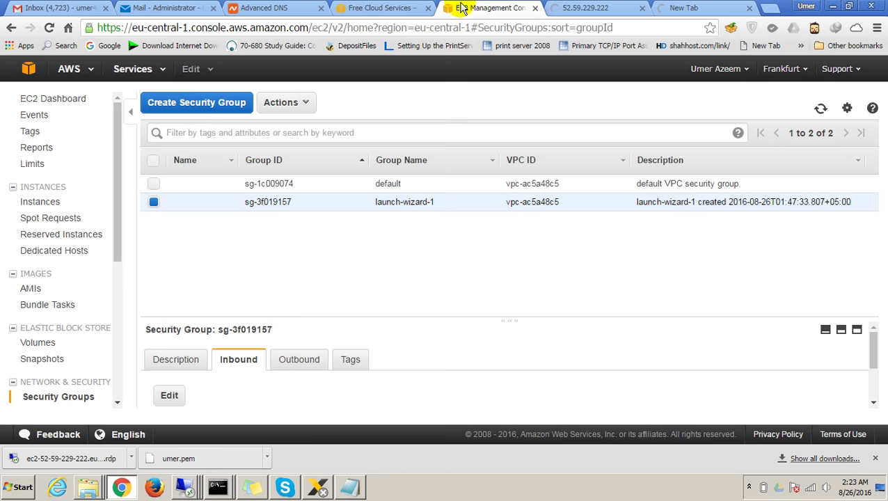
pyautogui.click(169, 395)
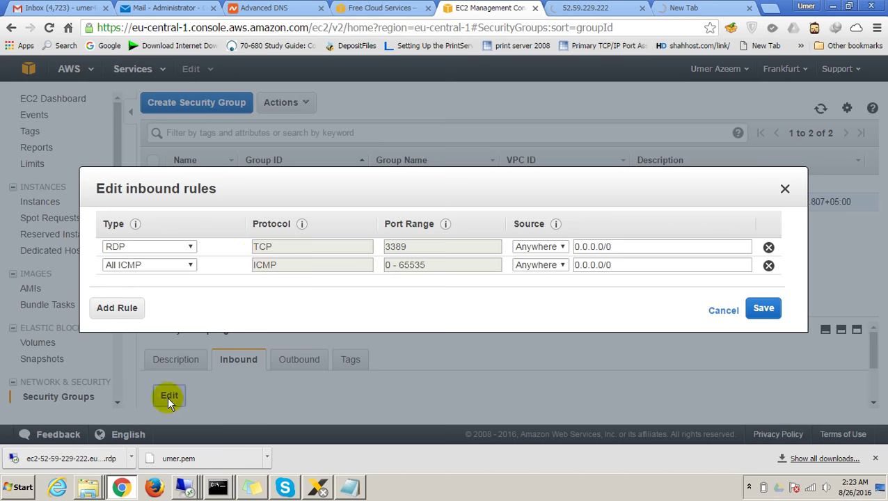
pyautogui.click(117, 307)
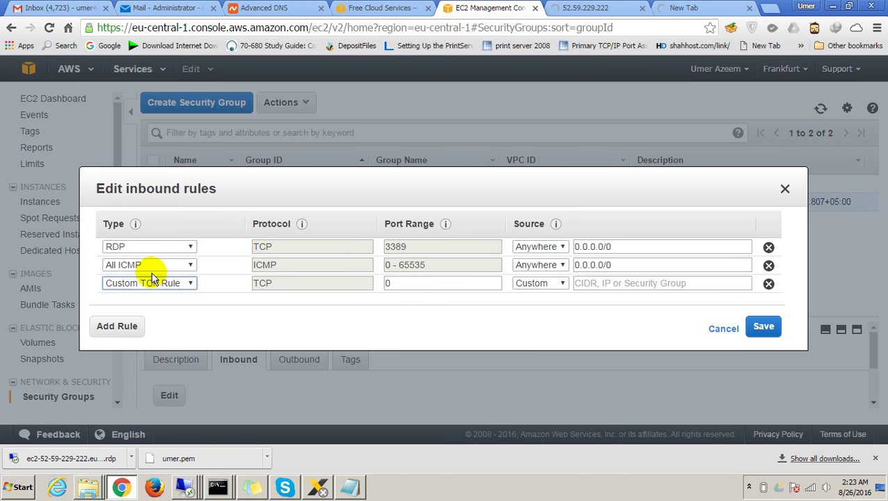
pyautogui.click(156, 283)
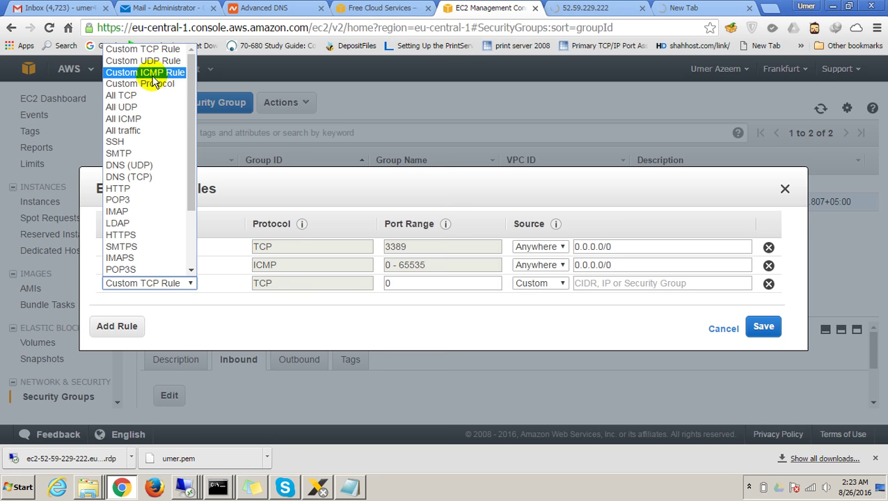
pyautogui.click(143, 49)
pyautogui.click(612, 282)
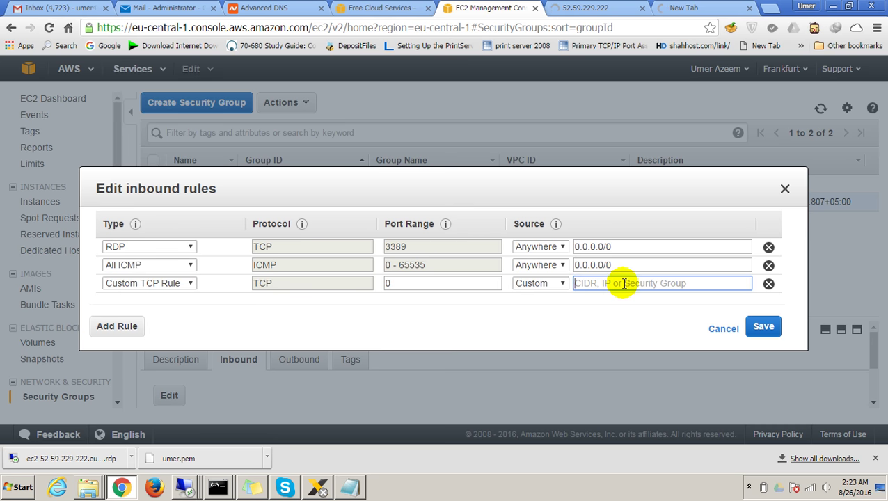
pyautogui.click(531, 283)
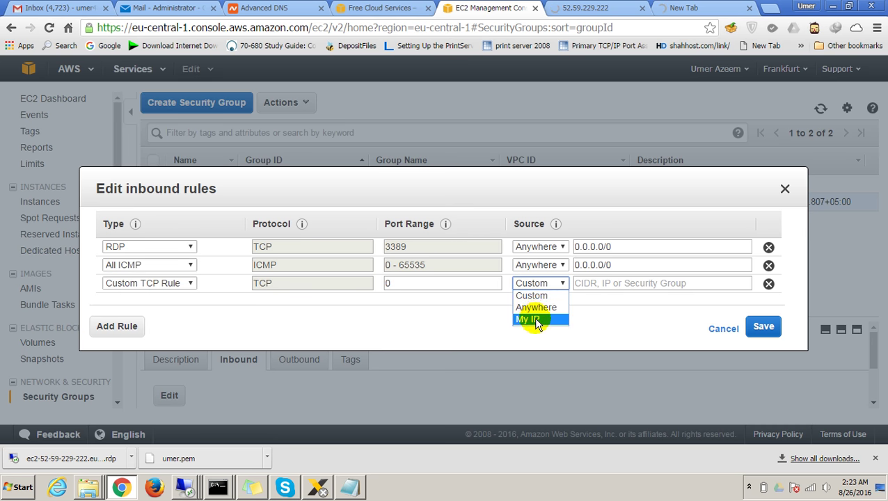
pyautogui.click(537, 309)
pyautogui.doubleClick(400, 282)
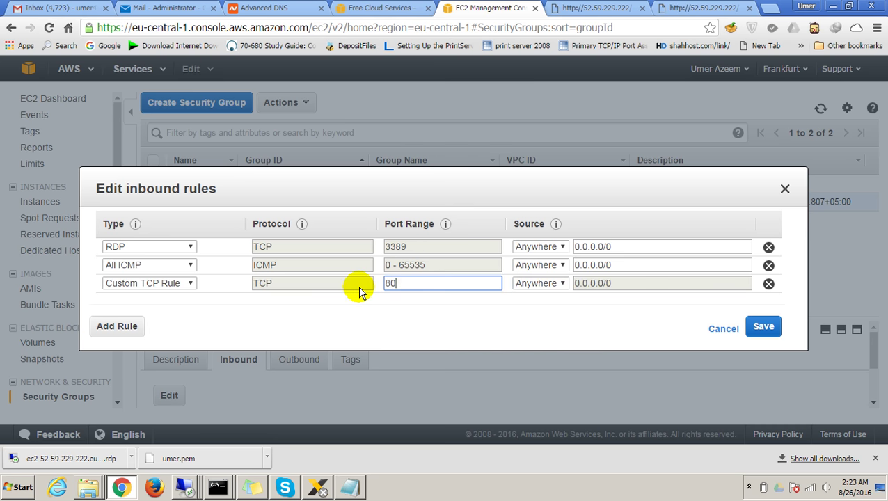
pyautogui.click(760, 326)
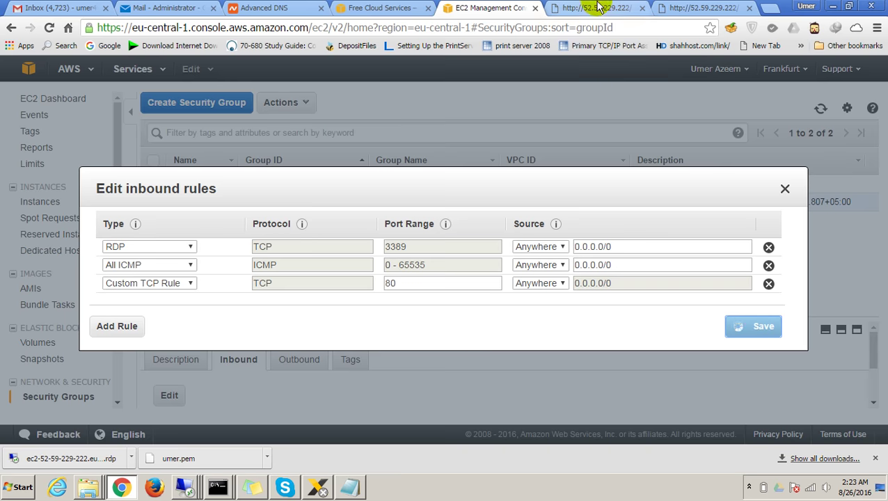
# Reload the 52.59.229.222 page in both browser tabs to retest public access.
pyautogui.click(599, 7)
pyautogui.press('Return')
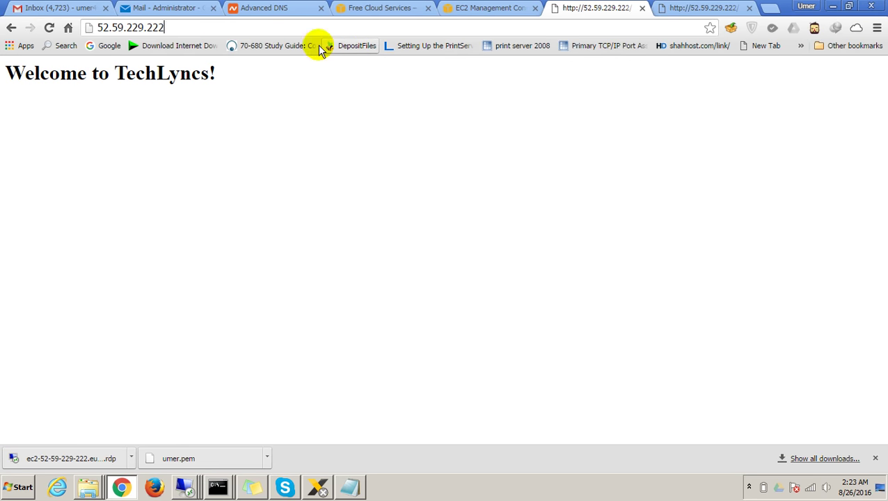
pyautogui.click(713, 6)
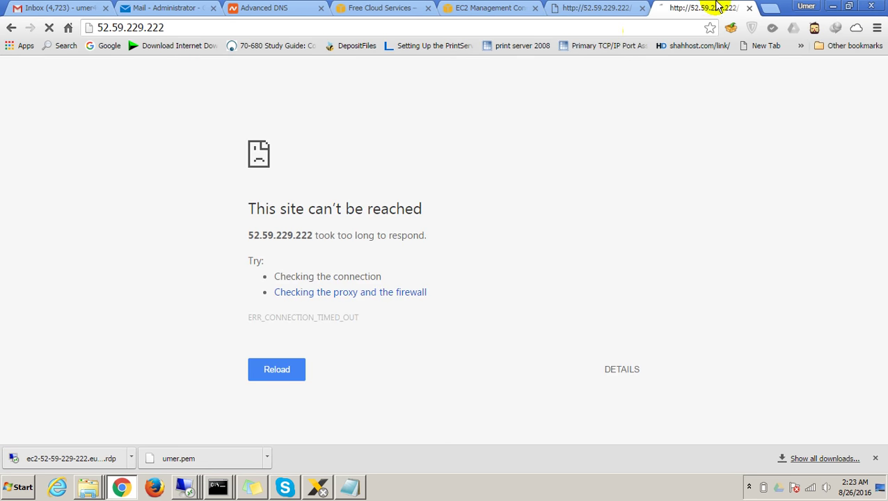
pyautogui.click(640, 31)
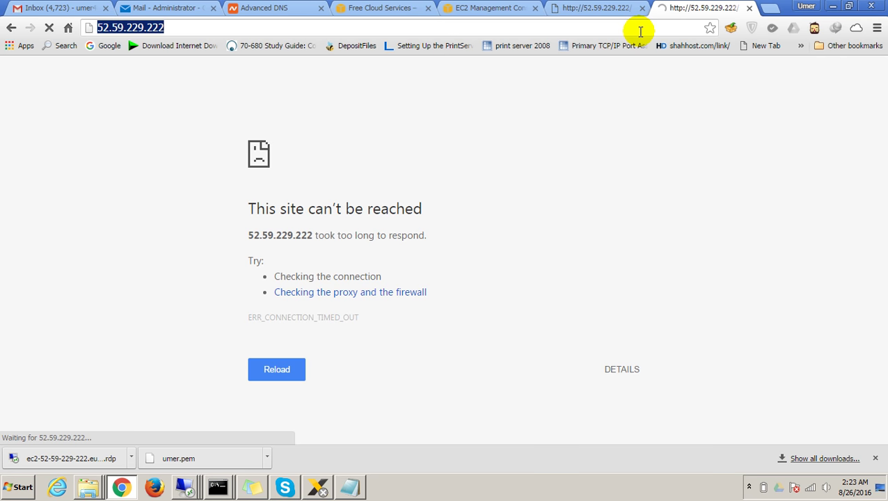
pyautogui.press('Return')
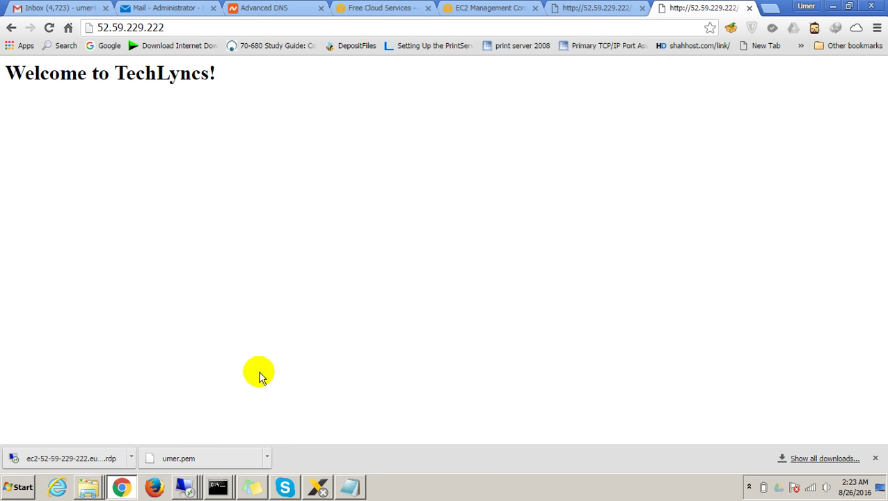
# Switch to Tutorial.txt in Notepad and review the checklist lines on telnet and ping, outside website access, and security group ports.
pyautogui.click(350, 487)
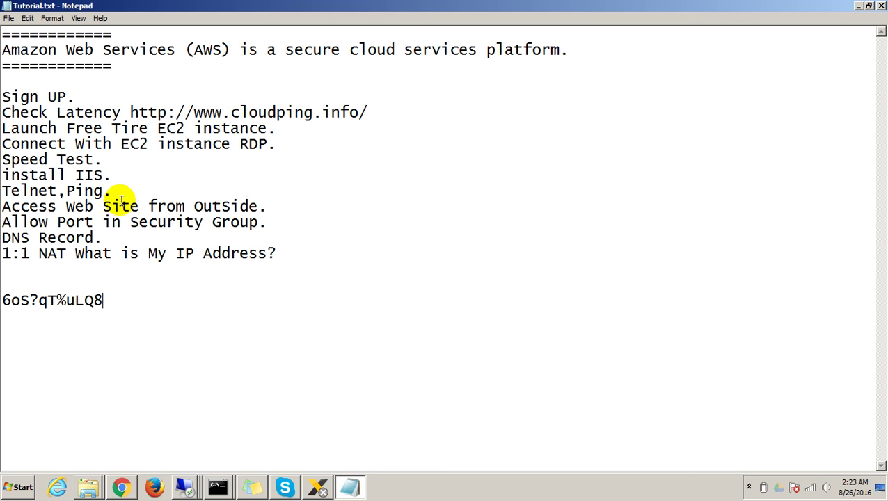
pyautogui.moveTo(112, 191); pyautogui.dragTo(3, 190)
pyautogui.click(82, 206)
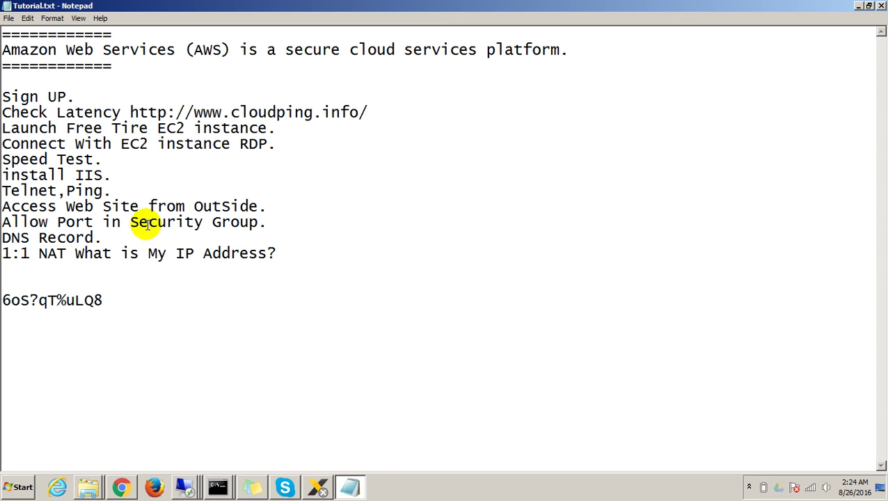
pyautogui.moveTo(279, 203); pyautogui.dragTo(6, 206)
pyautogui.click(100, 231)
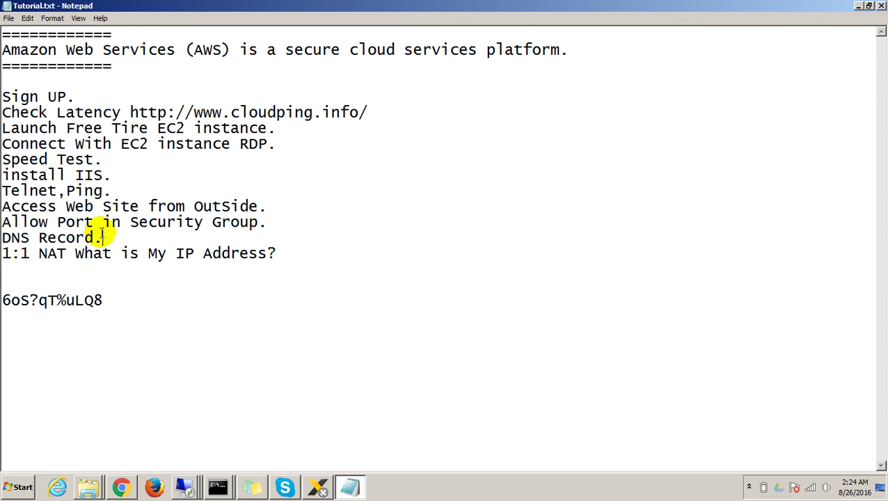
pyautogui.moveTo(258, 223); pyautogui.dragTo(7, 210)
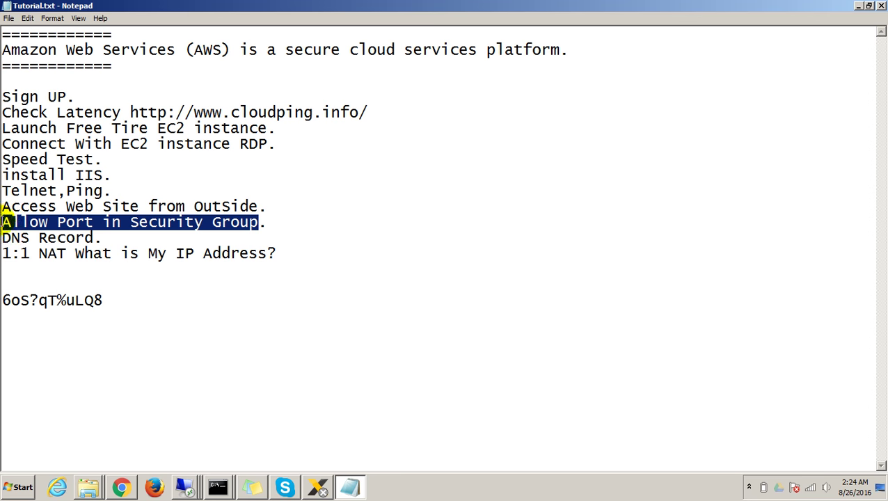
pyautogui.click(102, 223)
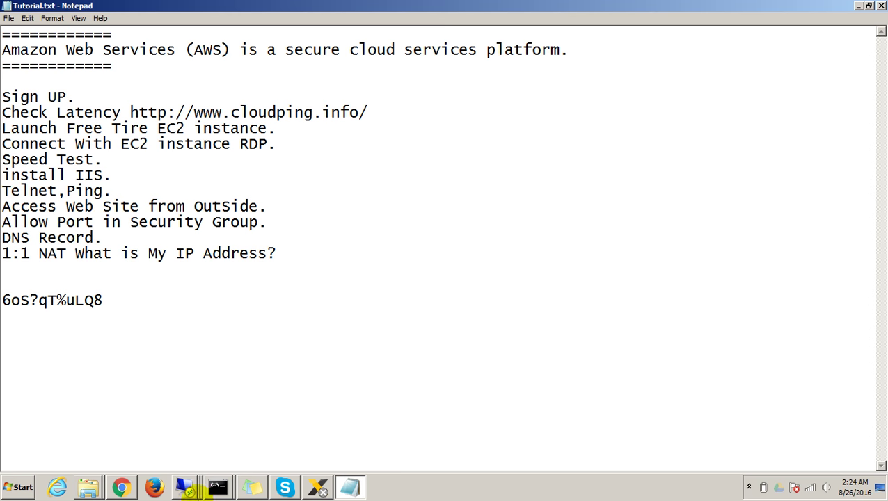
# Return to the browser and examine the 52.59.229.222 address and the page's heading.
pyautogui.click(122, 488)
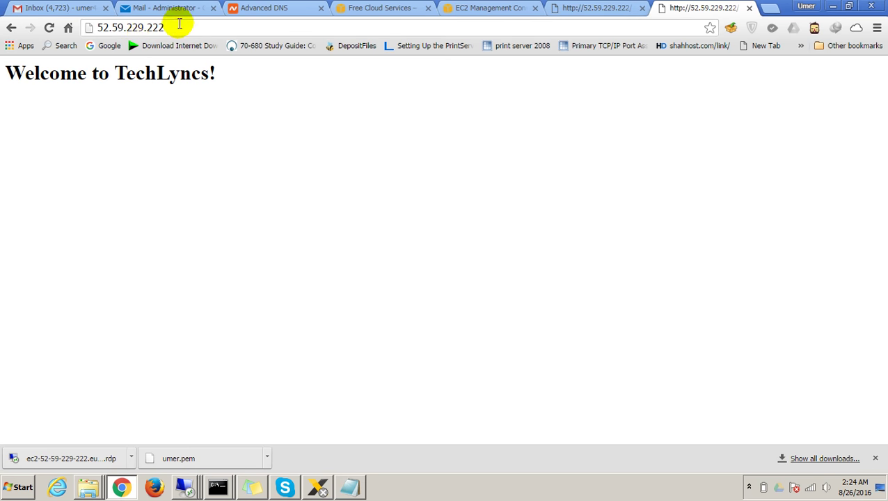
pyautogui.moveTo(167, 27); pyautogui.dragTo(68, 23)
pyautogui.click(315, 196)
pyautogui.moveTo(217, 73); pyautogui.dragTo(2, 73)
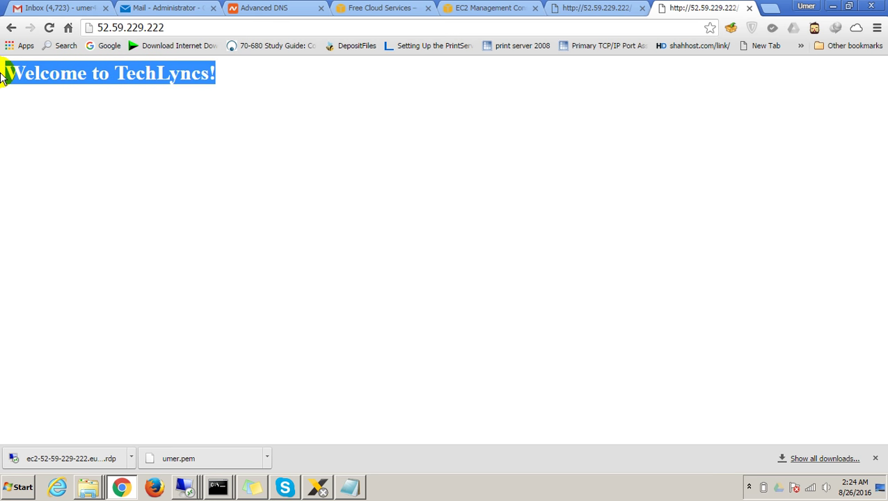
# Examine the public IP 52.59.229.222 in the browser's address field as the address currently serving the TechLyncs page.
pyautogui.click(229, 157)
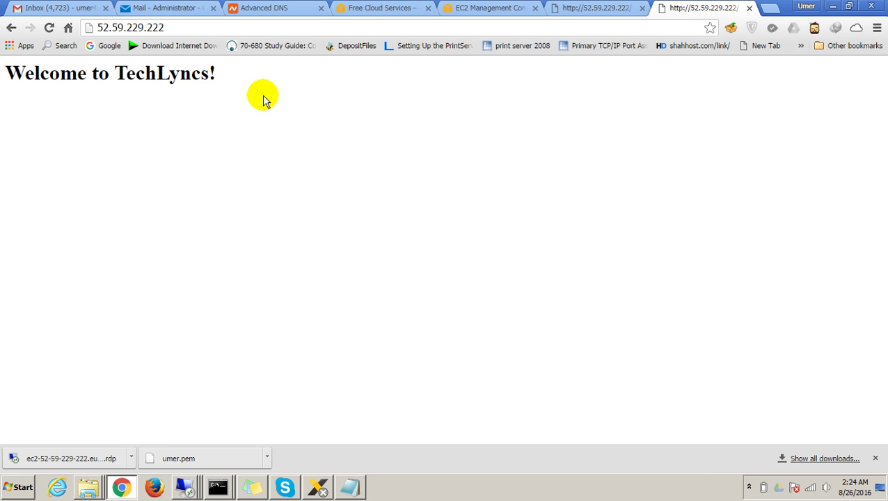
pyautogui.moveTo(173, 28); pyautogui.dragTo(89, 25)
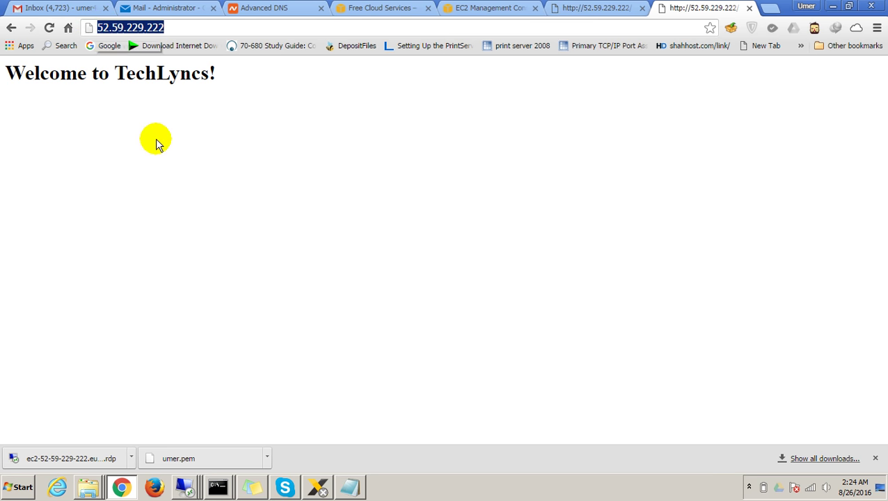
pyautogui.click(154, 141)
pyautogui.moveTo(167, 28); pyautogui.dragTo(96, 28)
pyautogui.click(95, 28)
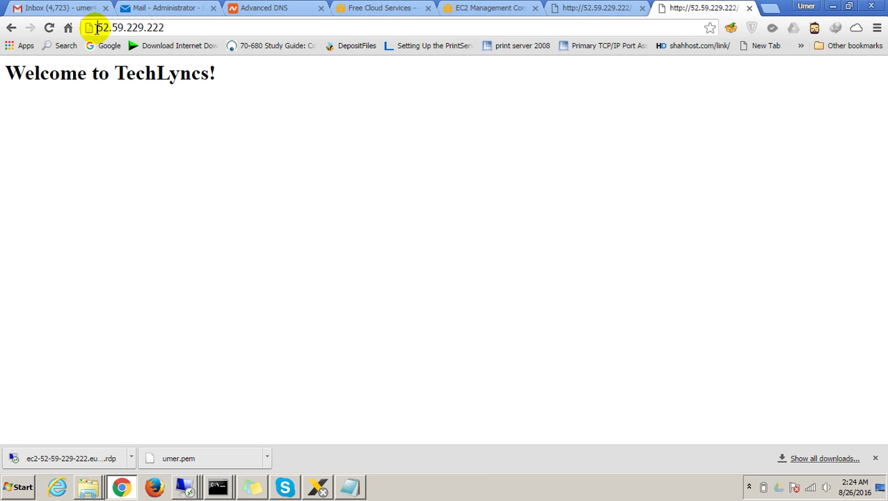
pyautogui.moveTo(198, 28); pyautogui.dragTo(109, 15)
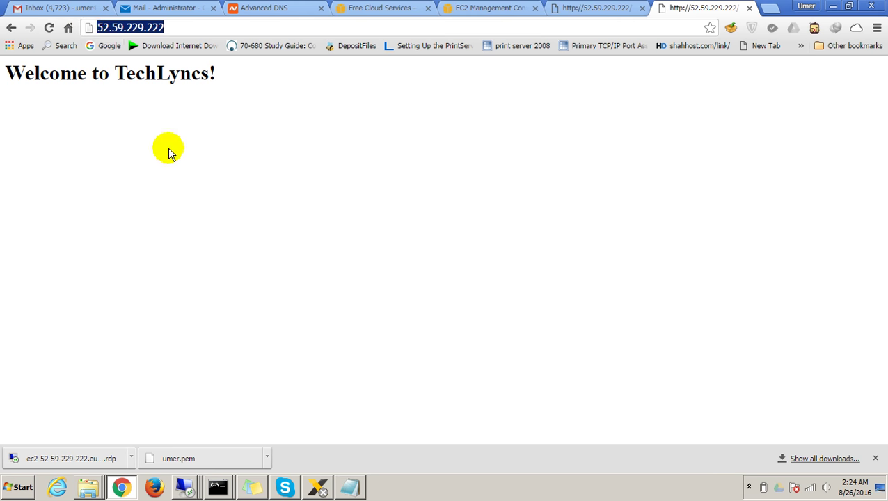
pyautogui.click(167, 203)
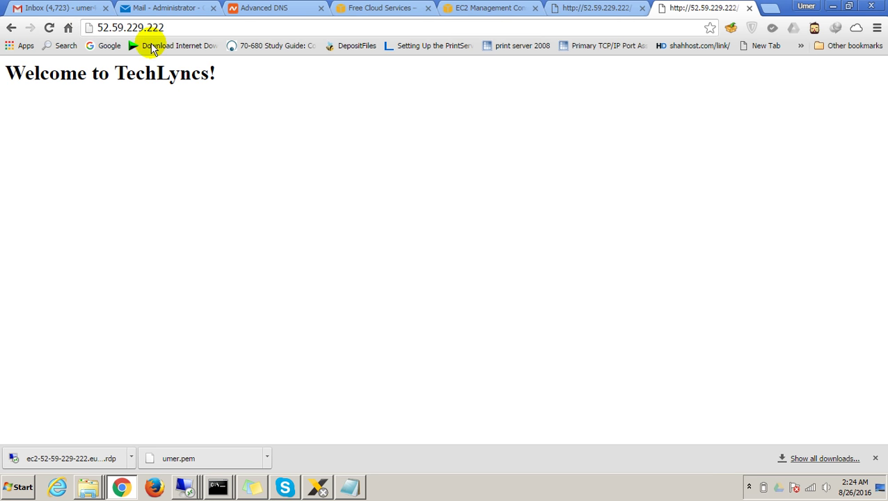
pyautogui.click(99, 27)
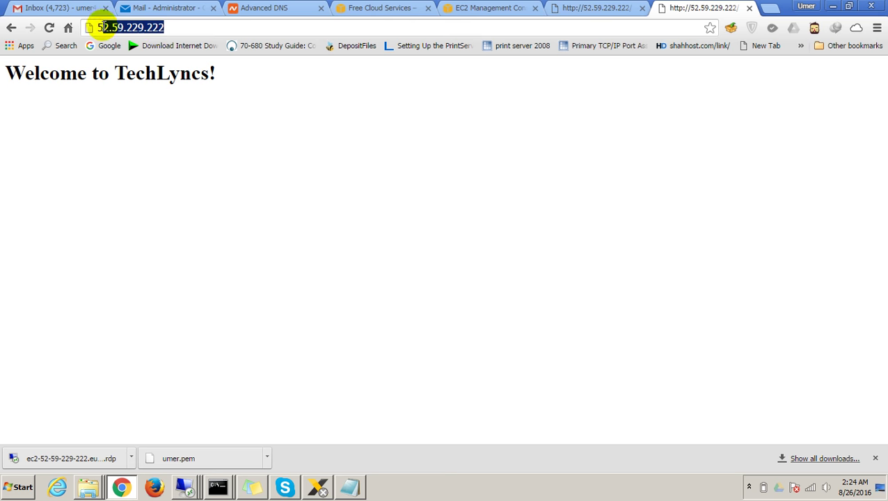
# Switch to the Namecheap Advanced DNS page for networksupport.online and review its existing host records.
pyautogui.click(259, 9)
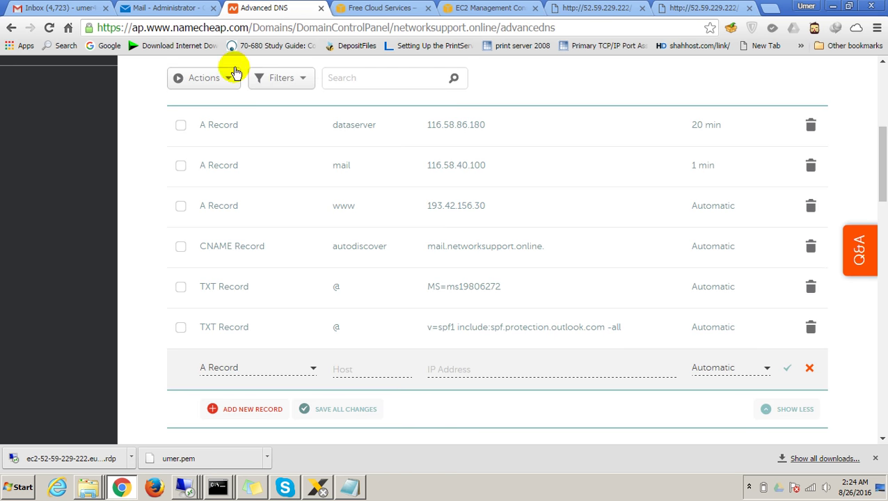
pyautogui.scroll(3, 212, 99)
pyautogui.scroll(-3, 214, 103)
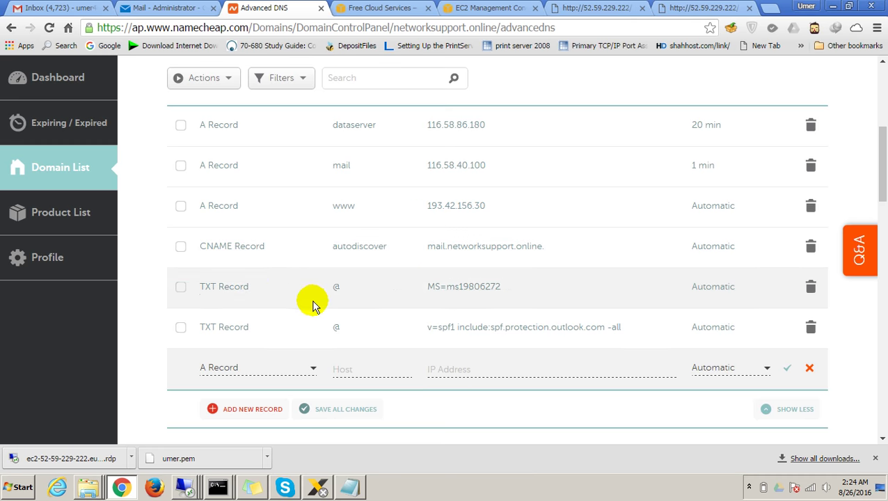
pyautogui.scroll(-2, 243, 104)
pyautogui.scroll(5, 255, 125)
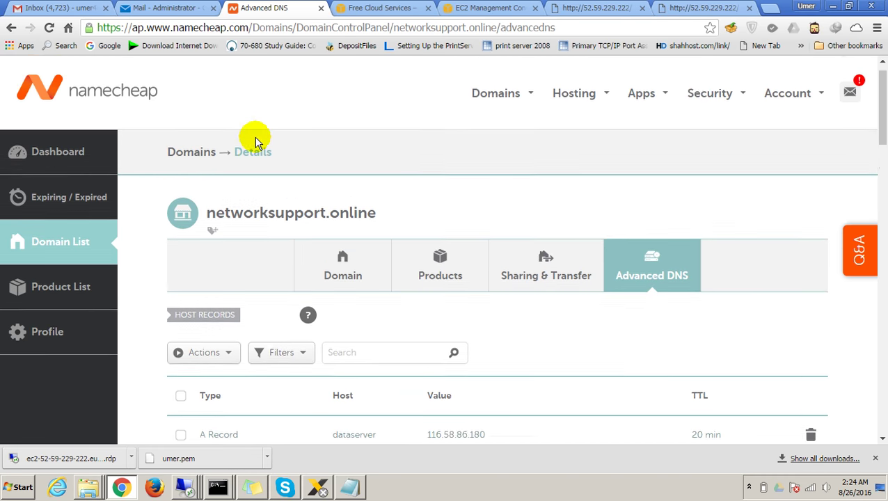
pyautogui.moveTo(574, 122)
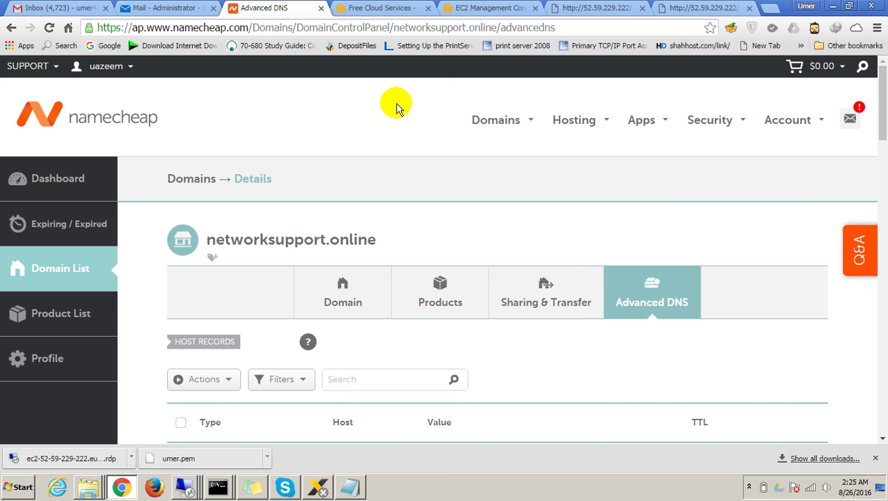
pyautogui.scroll(-2, 333, 160)
pyautogui.scroll(-1, 313, 181)
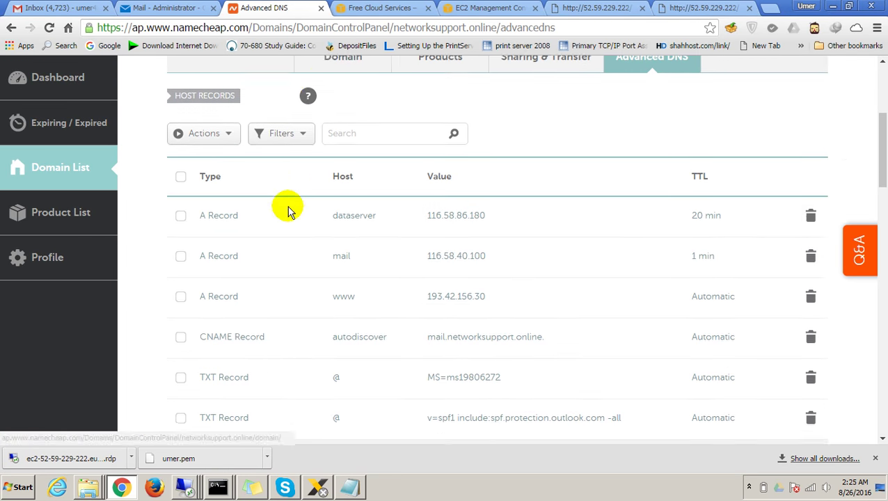
pyautogui.scroll(-3, 289, 208)
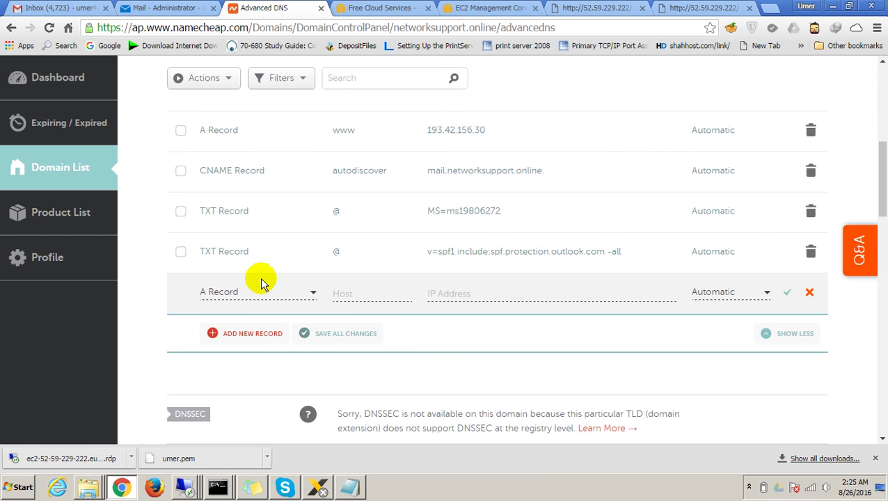
# Choose A Record as the type of the new host record for networksupport.online.
pyautogui.click(253, 292)
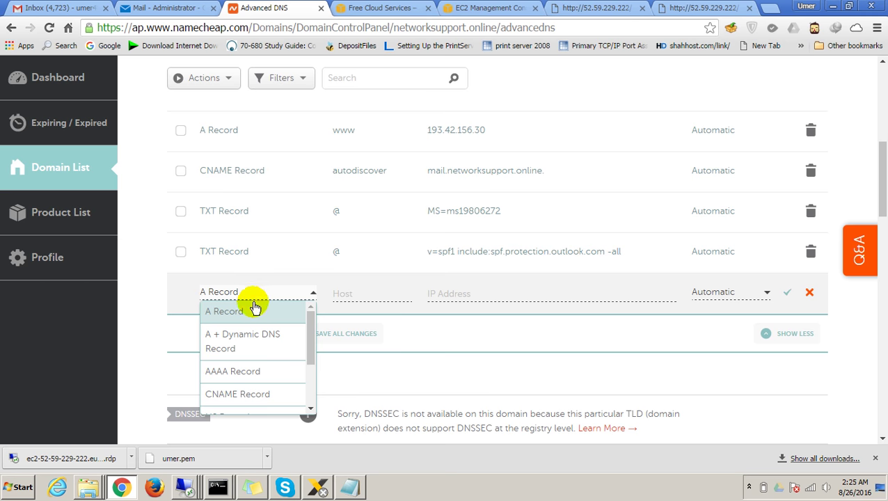
pyautogui.click(254, 308)
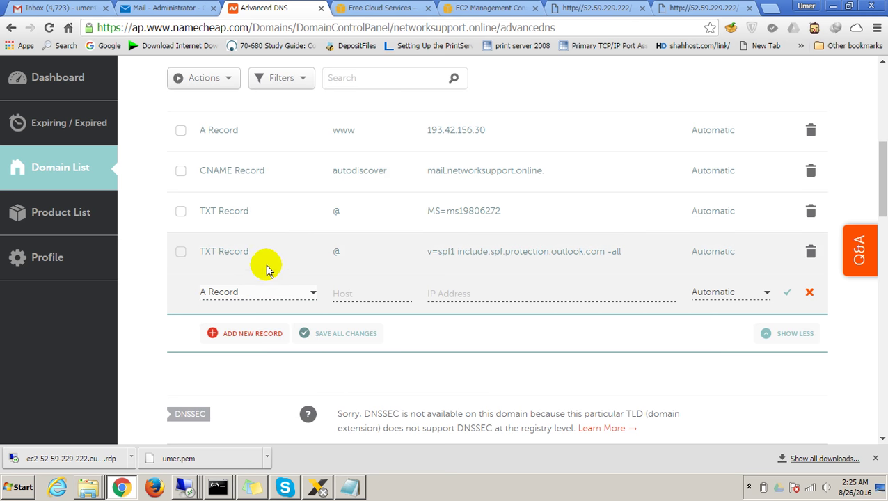
pyautogui.click(270, 293)
pyautogui.click(272, 295)
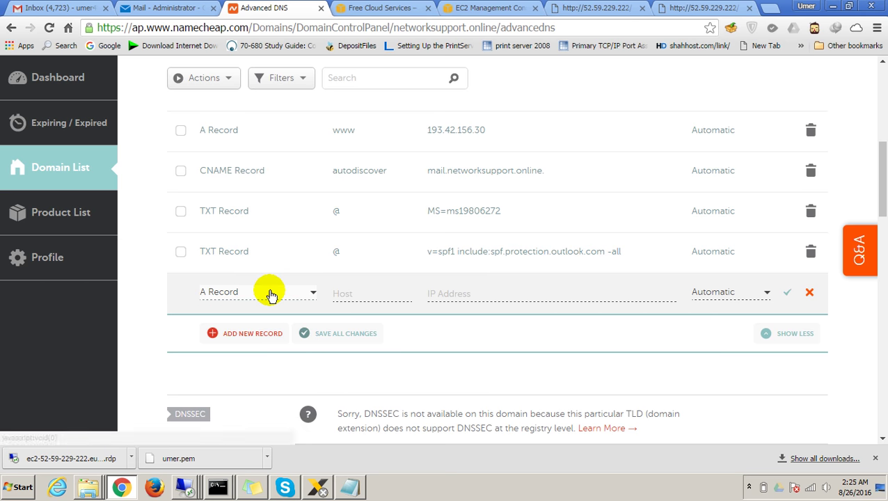
pyautogui.click(247, 300)
pyautogui.click(256, 299)
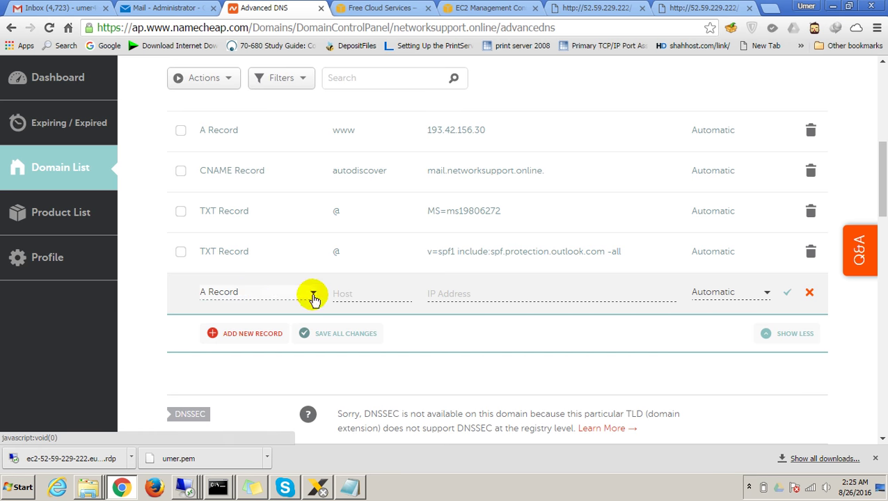
# Enter 52.59.229.222 as the new A record's IP address, leaving no IP in its host field.
pyautogui.click(357, 292)
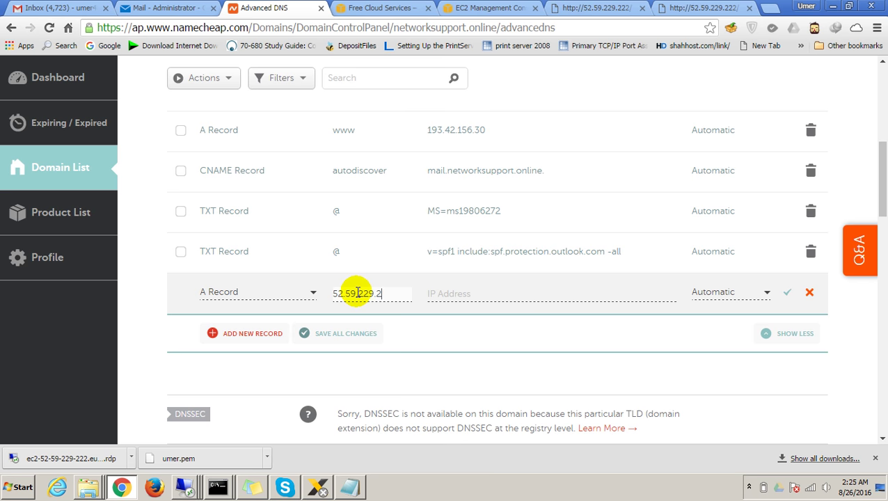
pyautogui.moveTo(390, 293); pyautogui.dragTo(311, 293)
pyautogui.hotkey('ctrl', 'c')
pyautogui.press('BackSpace')
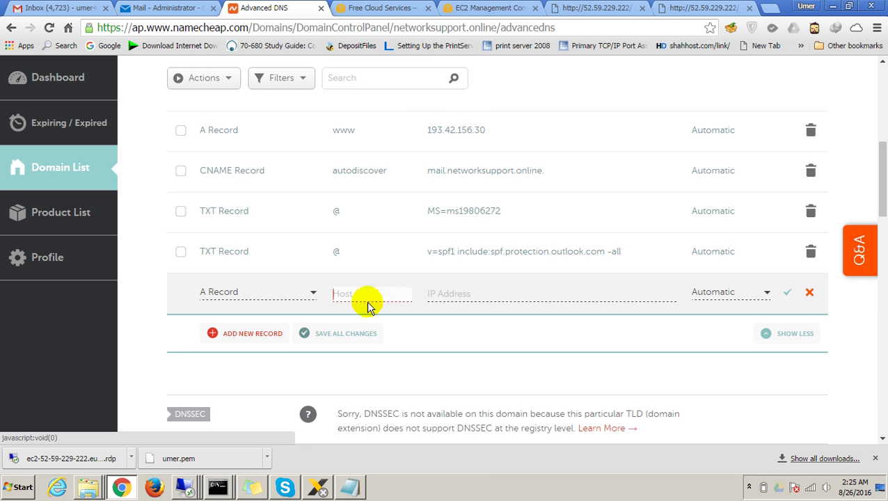
pyautogui.click(443, 292)
pyautogui.hotkey('ctrl', 'v')
# Set the new A record's host to testsuite and check its IP address against the open website page.
pyautogui.click(351, 293)
pyautogui.scroll(1, 356, 300)
pyautogui.scroll(3, 356, 300)
pyautogui.scroll(-4, 353, 313)
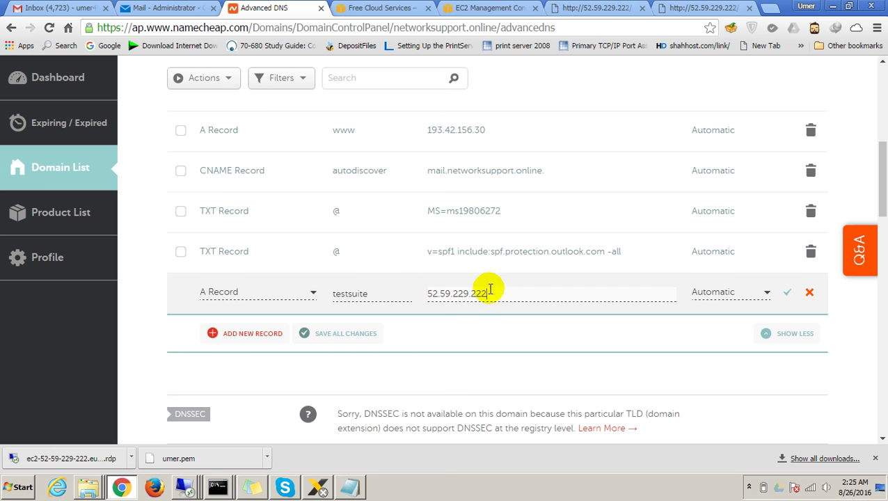
pyautogui.click(583, 9)
pyautogui.click(296, 7)
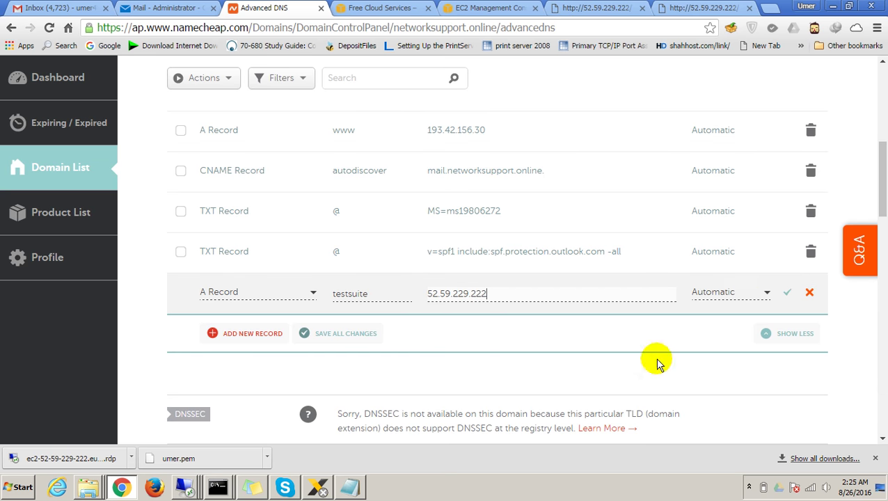
# Keep the new A record's TTL at Automatic and save the record.
pyautogui.click(764, 296)
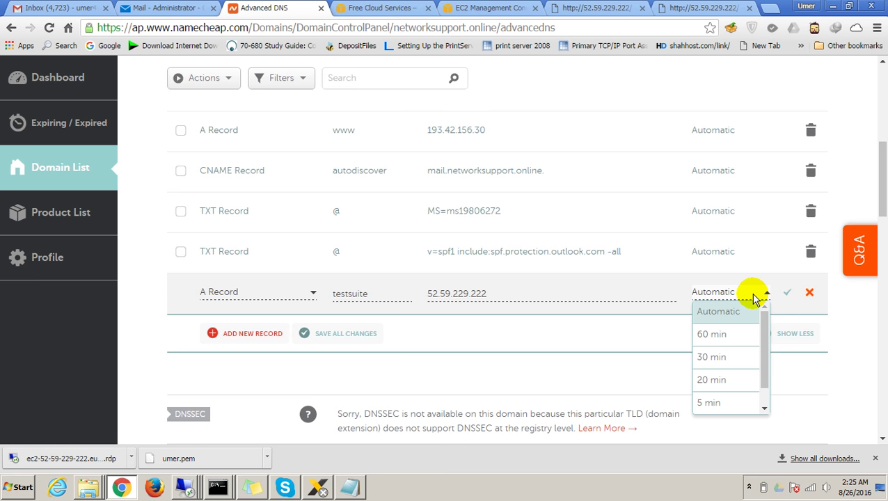
pyautogui.click(755, 297)
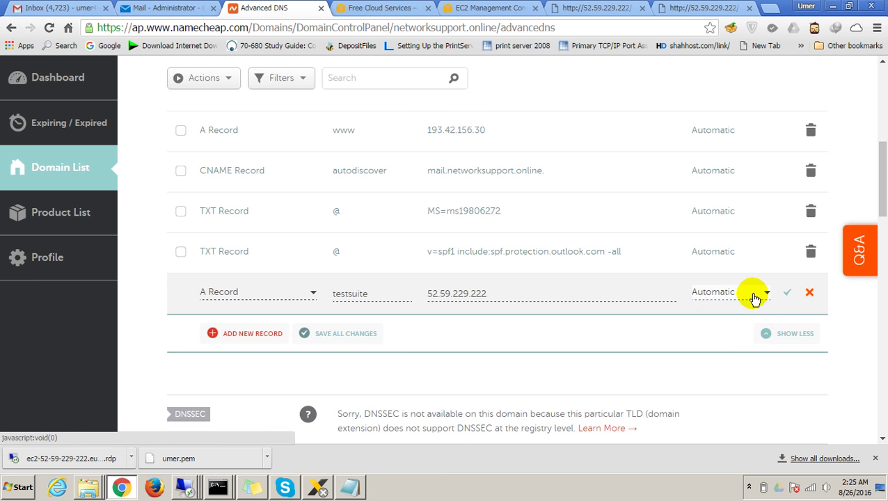
pyautogui.click(788, 295)
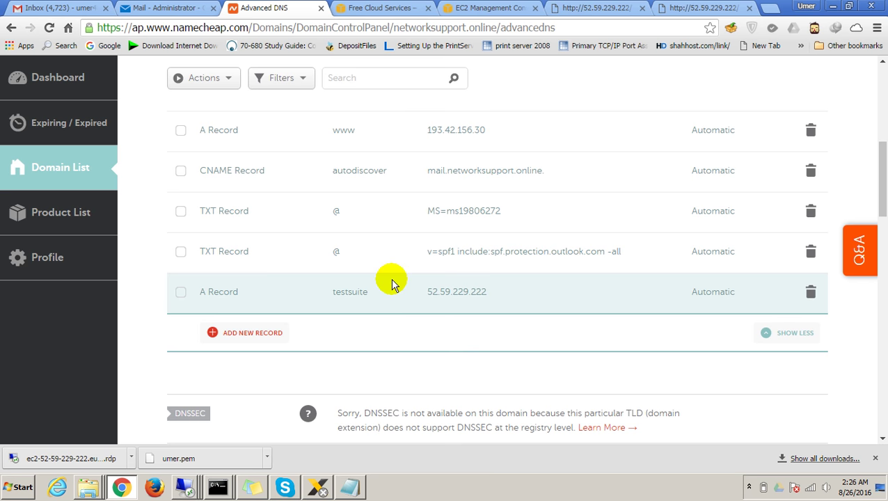
# Switch to the Windows Command Processor window and ping testsite.networksupport.online twice to test name resolution.
pyautogui.moveTo(223, 486)
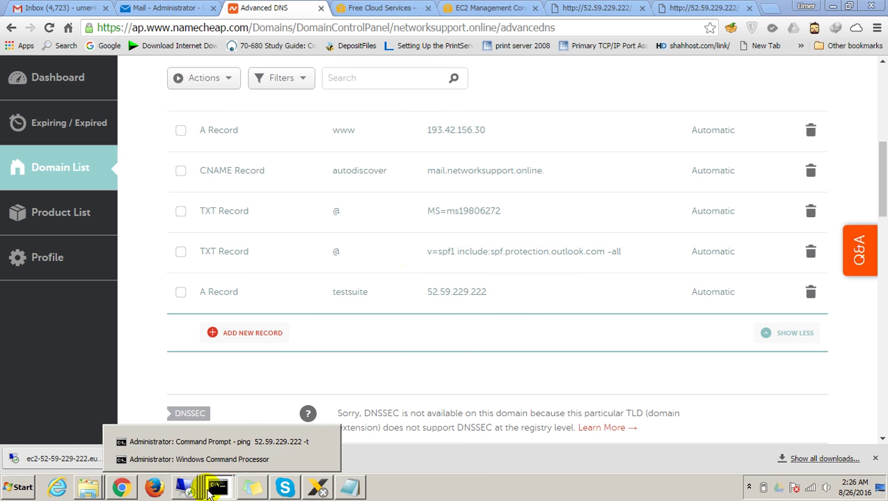
pyautogui.click(237, 459)
pyautogui.write('ping testsite')
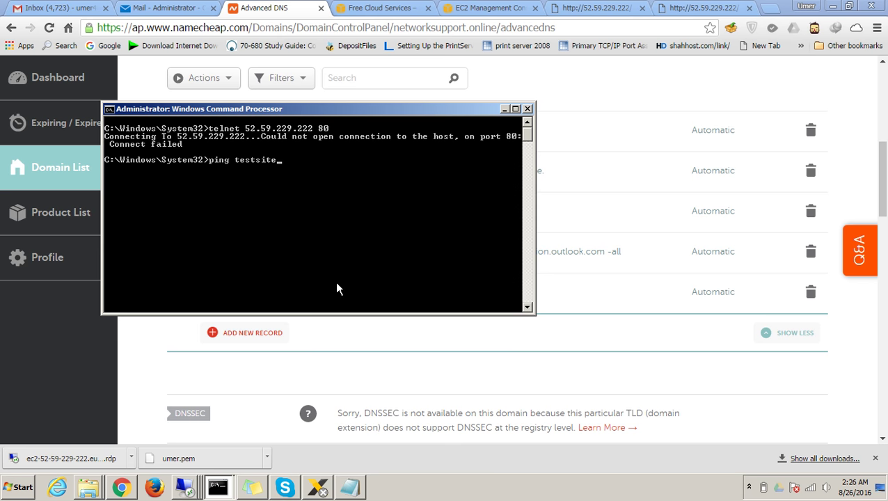
pyautogui.write('.networksupport.online')
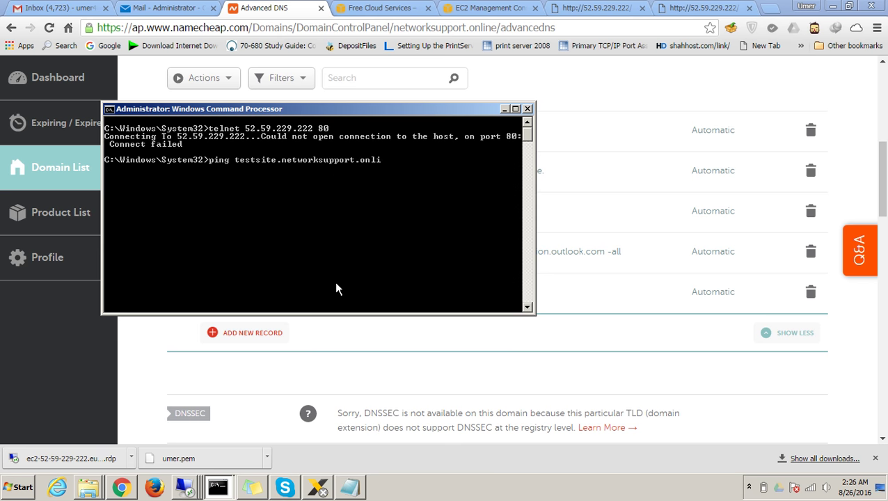
pyautogui.press('Return')
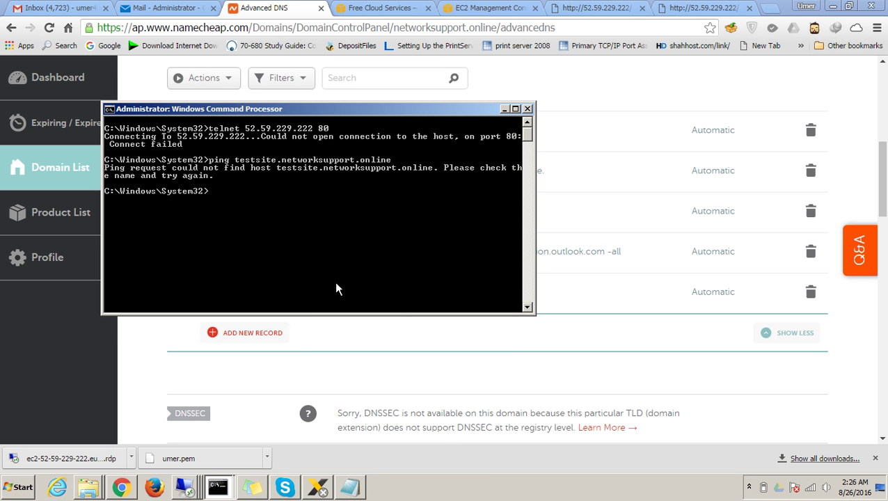
pyautogui.press('Up')
pyautogui.press('Return')
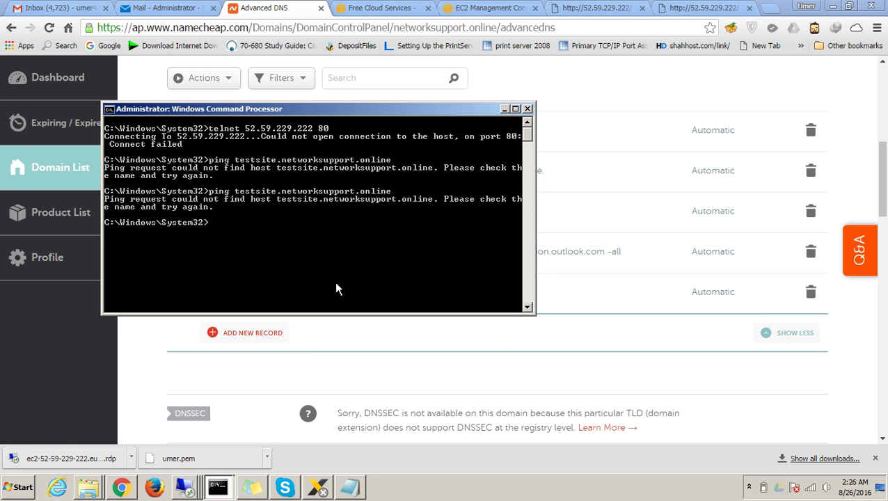
# Try to flush the DNS resolver cache with ipconfig in the command prompt.
pyautogui.write('ipconfig ')
pyautogui.write('/flsu')
pyautogui.write('shdns')
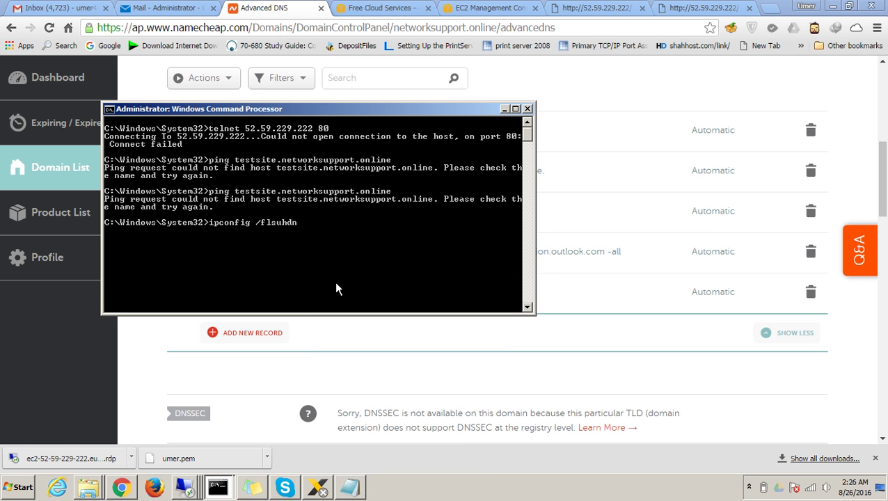
pyautogui.press('Return')
pyautogui.press('Up')
pyautogui.press('BackSpace')
pyautogui.press('BackSpace')
pyautogui.write('hdns')
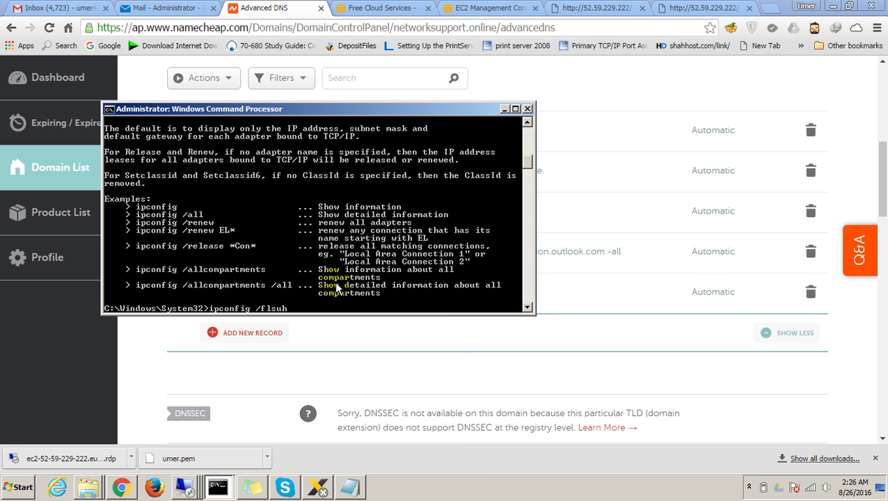
pyautogui.press('Escape')
pyautogui.press('Return')
pyautogui.press('Return')
pyautogui.press('Return')
pyautogui.press('Return')
# Correct the recalled command to ipconfig /flushdns and run it to clear the DNS resolver cache.
pyautogui.press('Up')
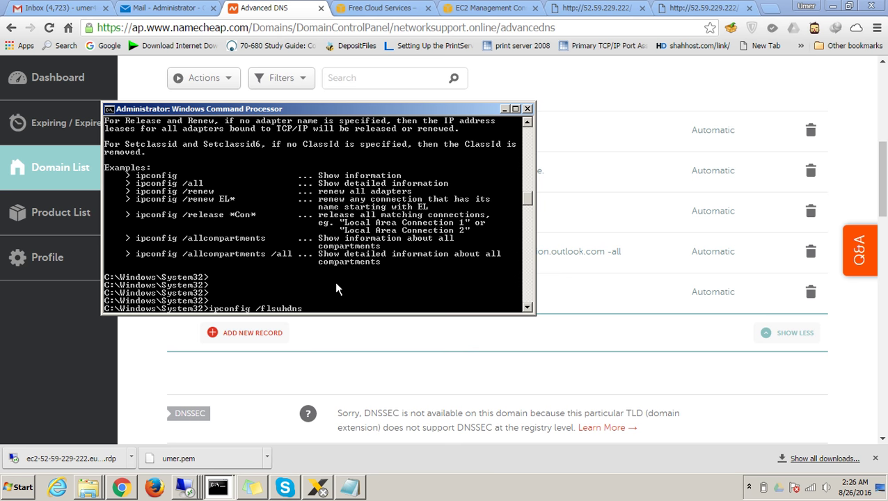
pyautogui.press('BackSpace')
pyautogui.press('BackSpace')
pyautogui.press('BackSpace')
pyautogui.press('BackSpace')
pyautogui.press('BackSpace')
pyautogui.press('BackSpace')
pyautogui.write('ushdns')
pyautogui.press('Return')
# Start nslookup and query testsite.networksupport.online on the default DNS server.
pyautogui.write('nslookup')
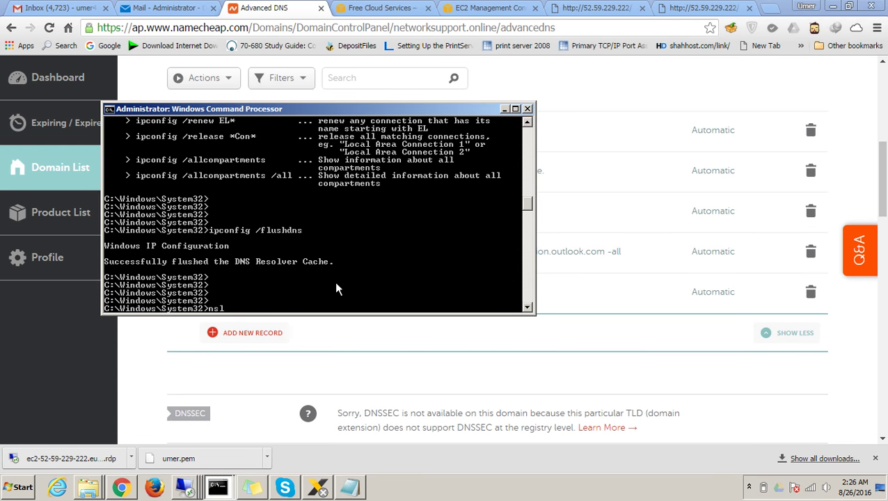
pyautogui.press('Return')
pyautogui.press('Return')
pyautogui.press('Return')
pyautogui.press('Return')
pyautogui.write('s')
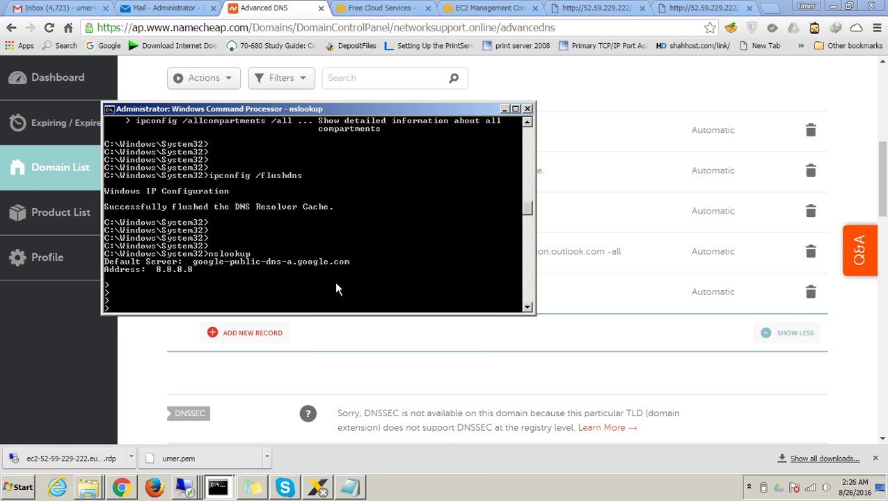
pyautogui.write('testsite')
pyautogui.write('.networksu')
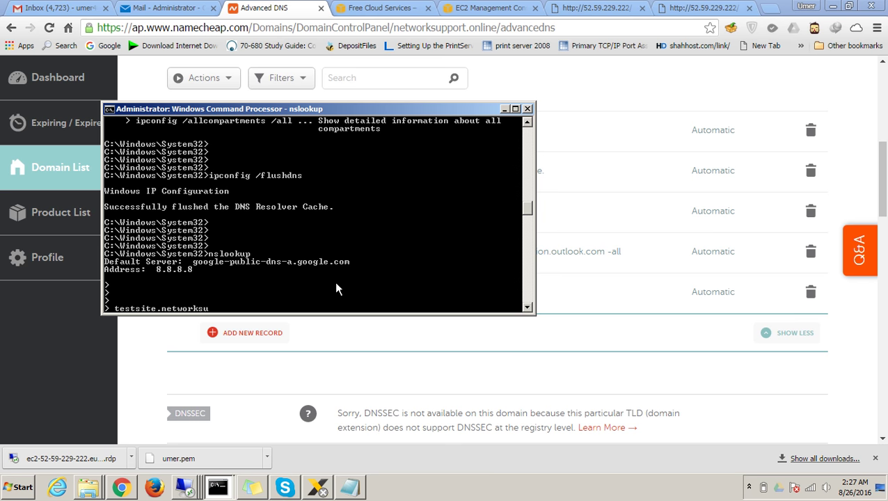
pyautogui.write('pport.online')
pyautogui.press('Return')
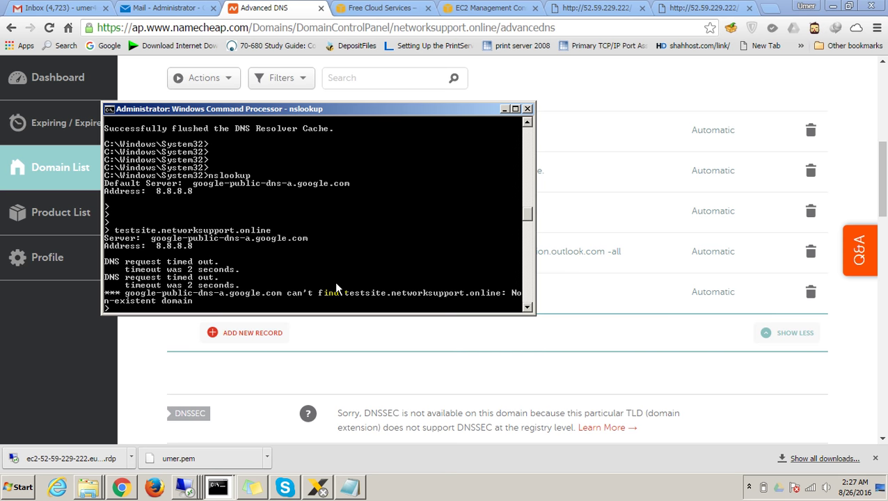
# Repeat the nslookup query for testsite.networksupport.online on the default DNS server.
pyautogui.press('Return')
pyautogui.press('Return')
pyautogui.press('Up')
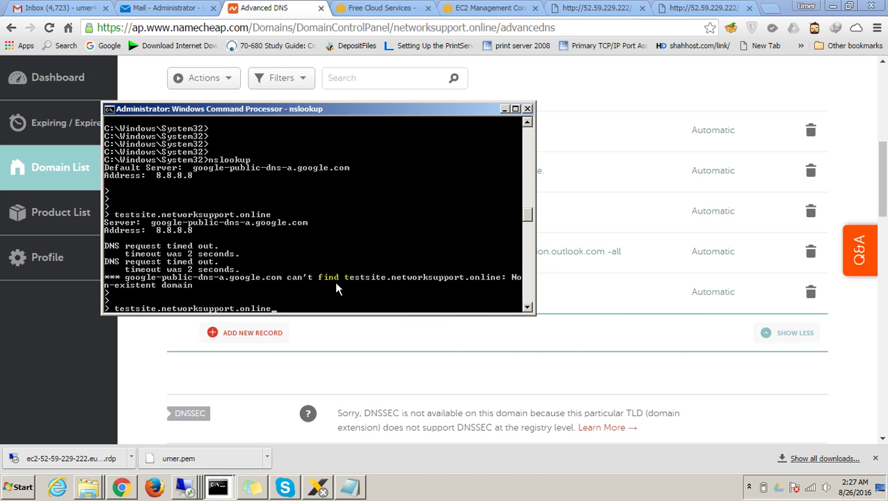
pyautogui.press('Return')
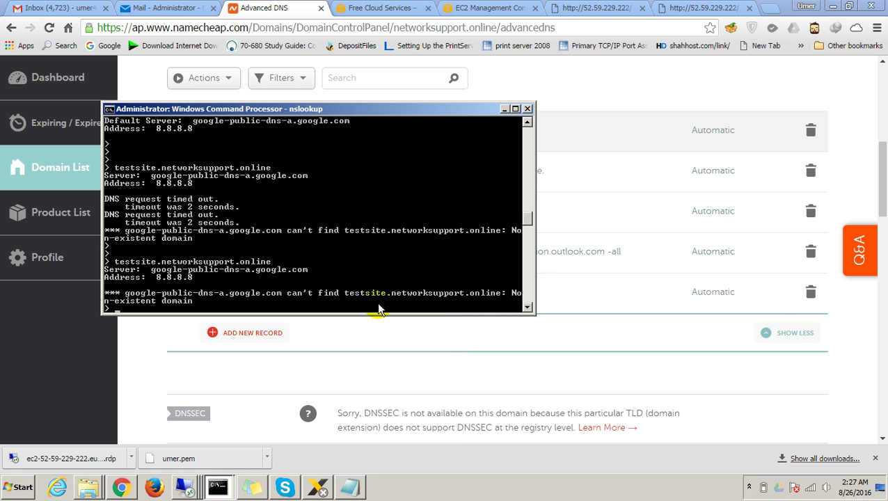
pyautogui.click(348, 489)
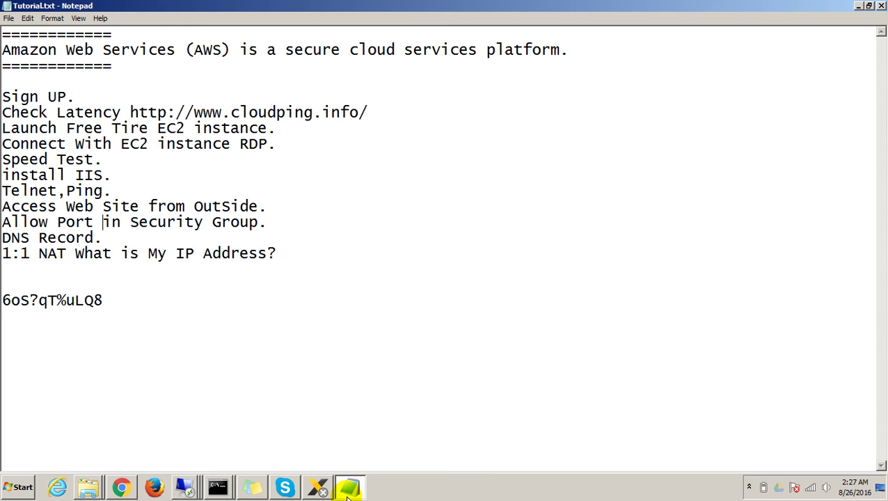
pyautogui.click(349, 489)
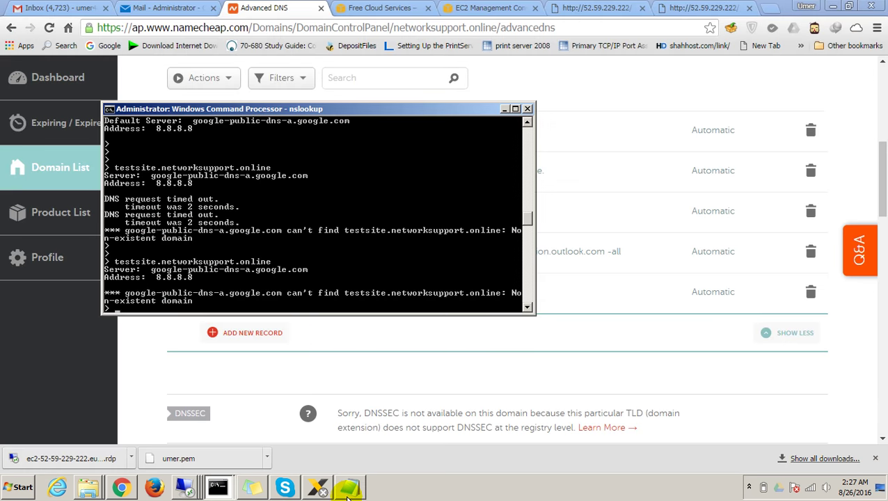
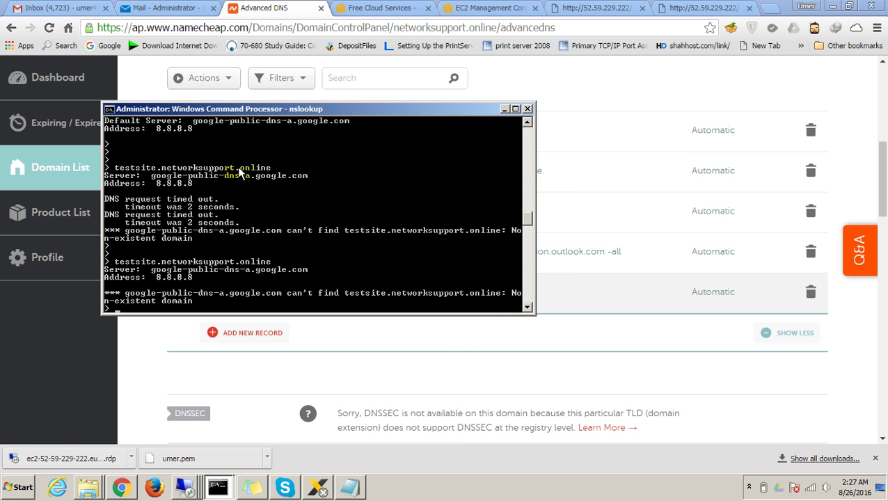
# Check the host name of the A record pointing to 52.59.229.222 in the domain's Advanced DNS records.
pyautogui.click(883, 198)
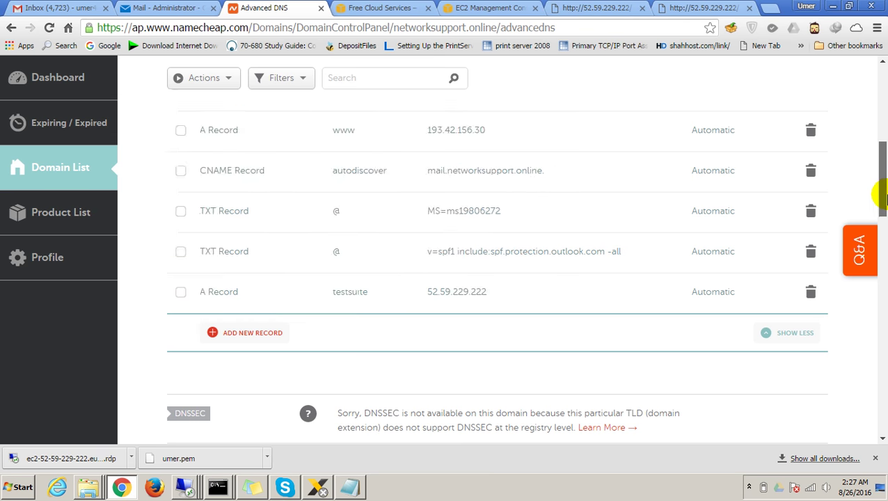
pyautogui.moveTo(884, 198); pyautogui.dragTo(884, 209)
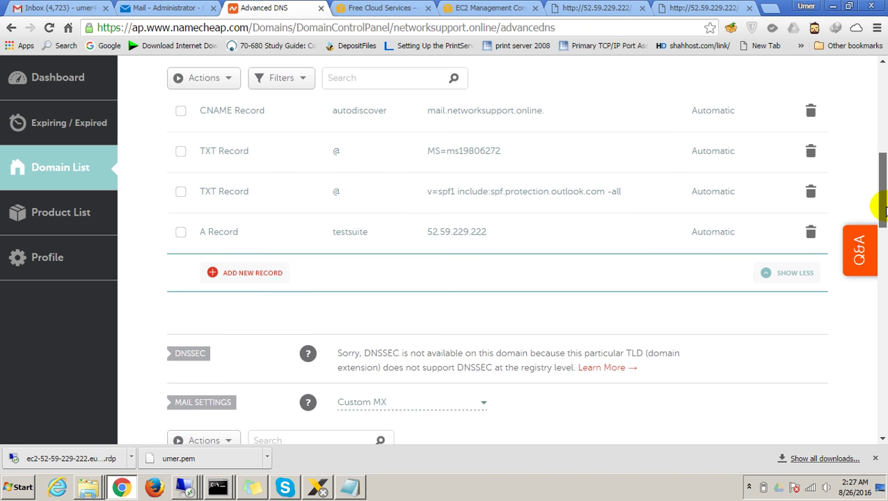
pyautogui.click(360, 234)
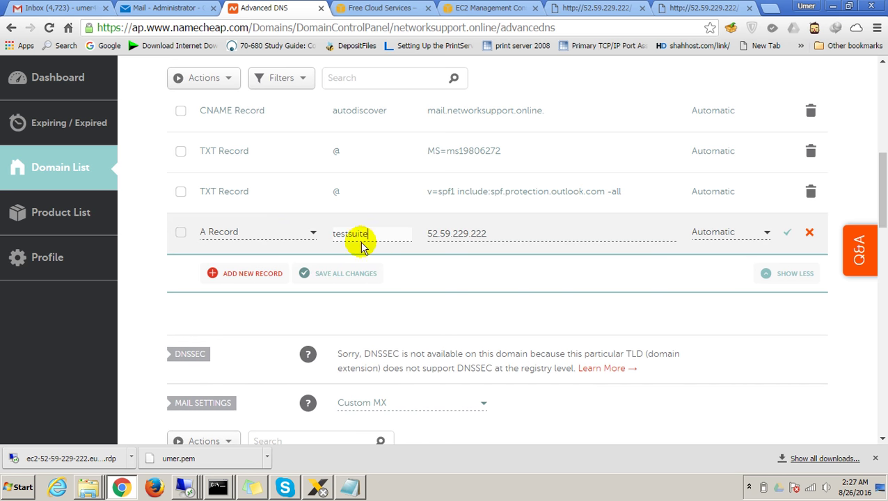
# Switch back to the nslookup session and query the corrected name testsuite.networksupport.online.
pyautogui.moveTo(218, 486)
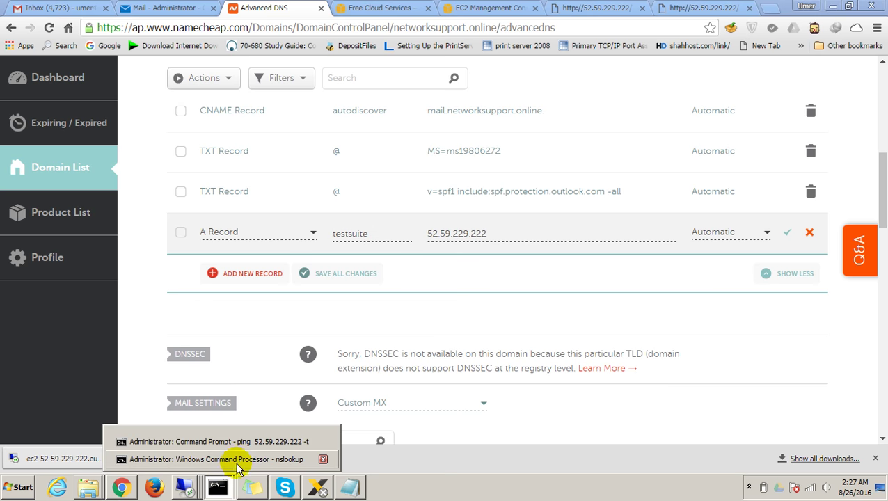
pyautogui.click(239, 460)
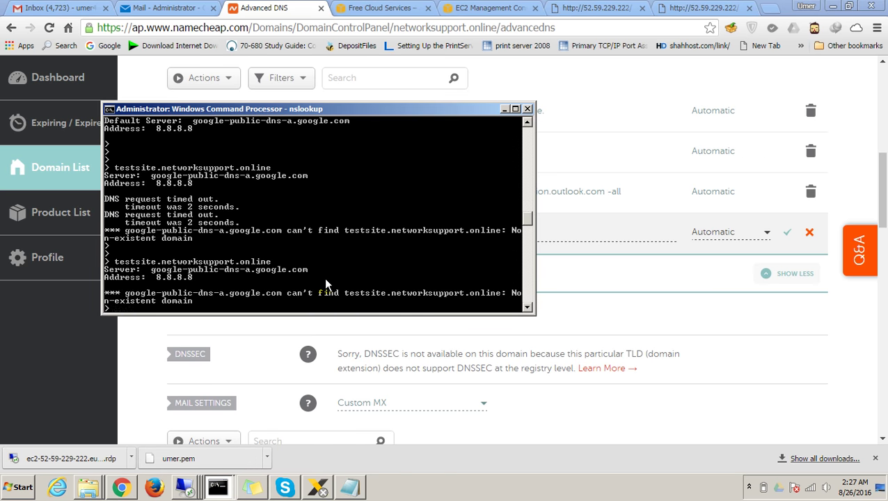
pyautogui.press('Up')
pyautogui.press('Left')
pyautogui.press('Left')
pyautogui.press('Left')
pyautogui.press('Left')
pyautogui.press('Left')
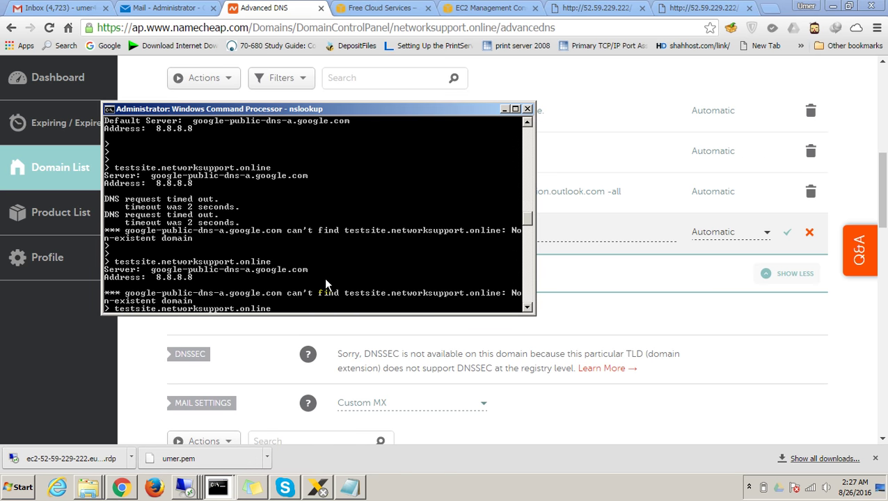
pyautogui.write('u')
pyautogui.press('Return')
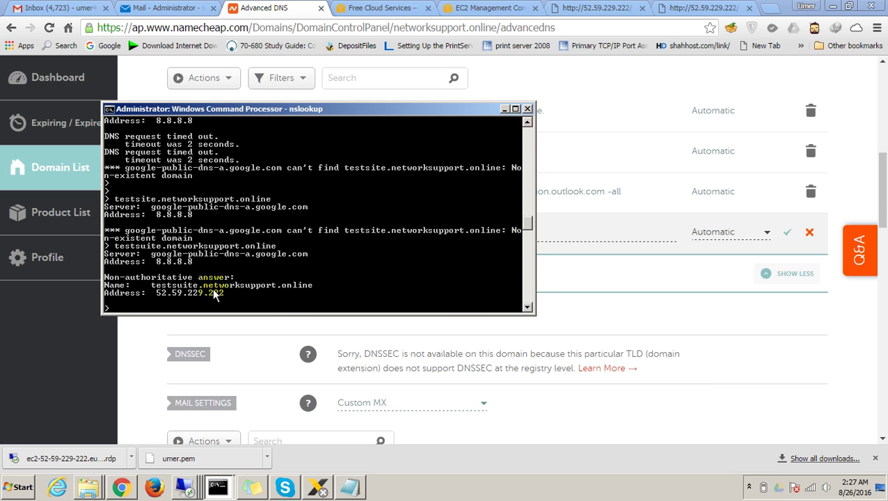
# Copy the host name testsuite.networksupport.online from the nslookup answer.
pyautogui.rightClick(208, 292)
pyautogui.click(232, 295)
pyautogui.rightClick(198, 295)
pyautogui.click(240, 299)
pyautogui.moveTo(313, 287); pyautogui.dragTo(159, 292)
pyautogui.hotkey('ctrl', 'c')
pyautogui.press('Return')
# Exit nslookup and ping testsuite.networksupport.online using the copied host name.
pyautogui.write('exit')
pyautogui.press('Return')
pyautogui.press('Return')
pyautogui.press('Return')
pyautogui.write('ping')
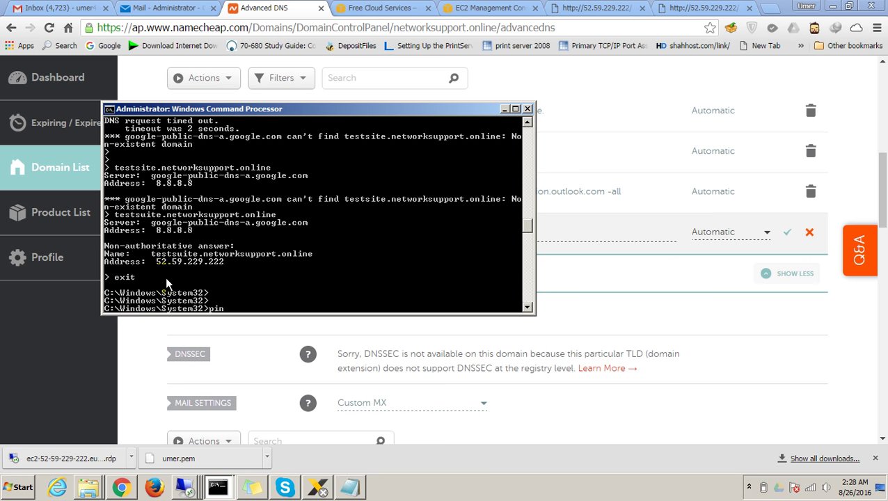
pyautogui.rightClick(169, 265)
pyautogui.click(188, 295)
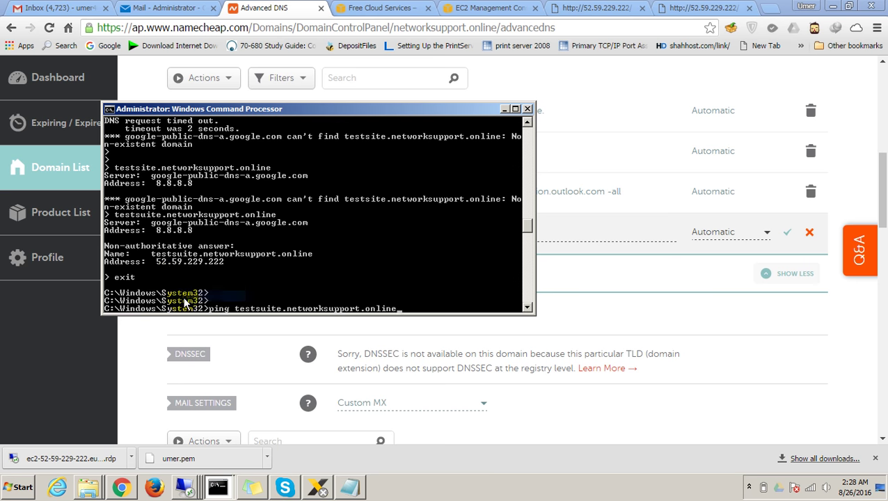
pyautogui.press('Return')
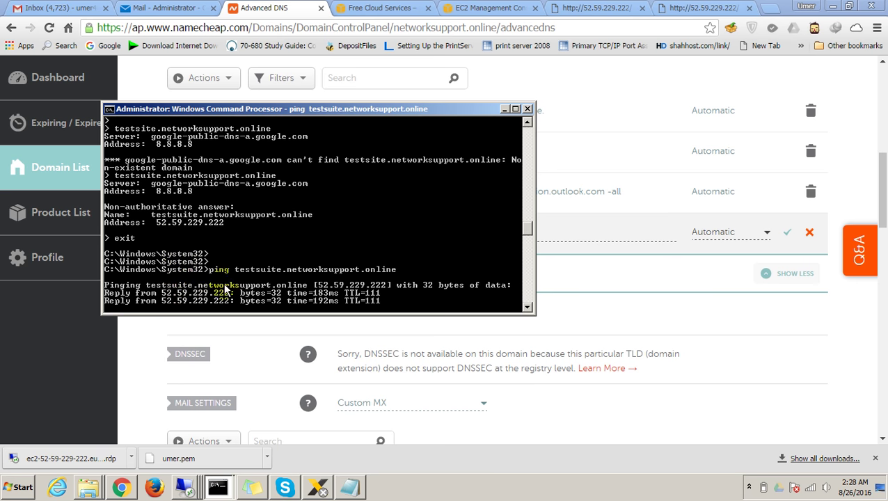
# Switch to the browser tab showing the site by IP address and load testsuite.networksupport.online there instead.
pyautogui.click(689, 7)
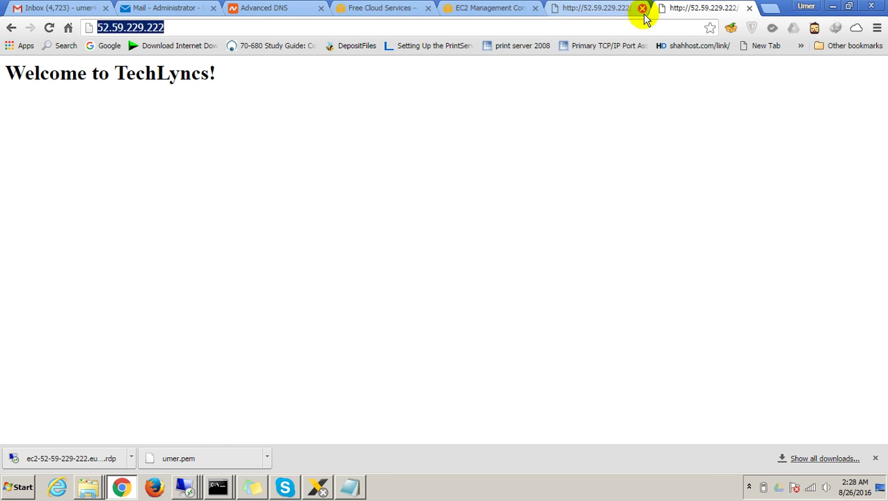
pyautogui.click(644, 25)
pyautogui.hotkey('ctrl', 'v')
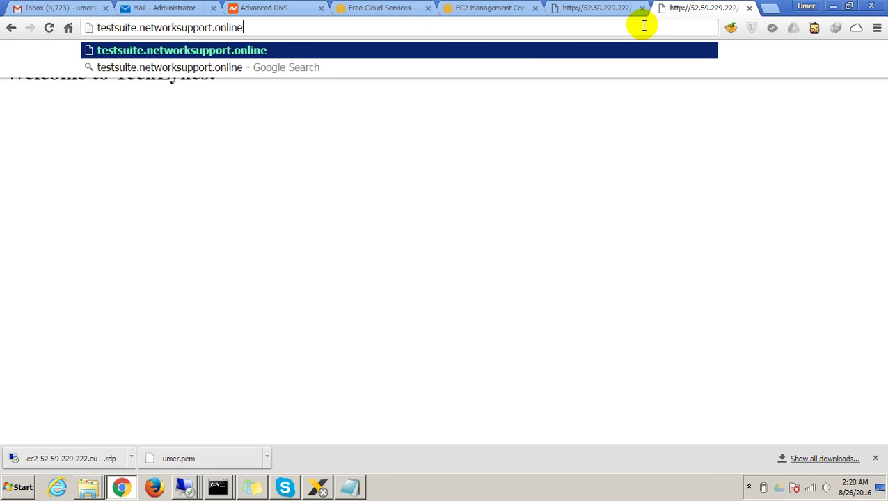
pyautogui.press('Return')
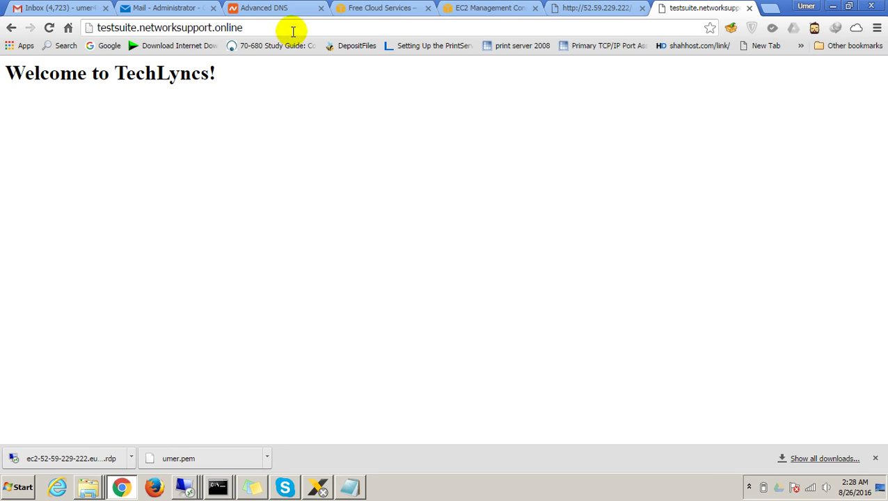
pyautogui.click(257, 28)
pyautogui.click(53, 33)
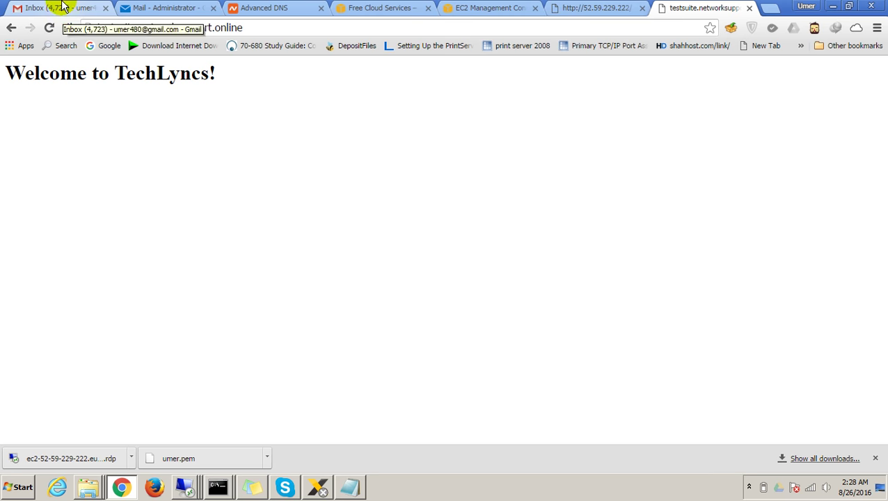
# Switch to the Tutorial.txt notes in Notepad and review the checklist from installing IIS to the 1:1 NAT item.
pyautogui.click(343, 491)
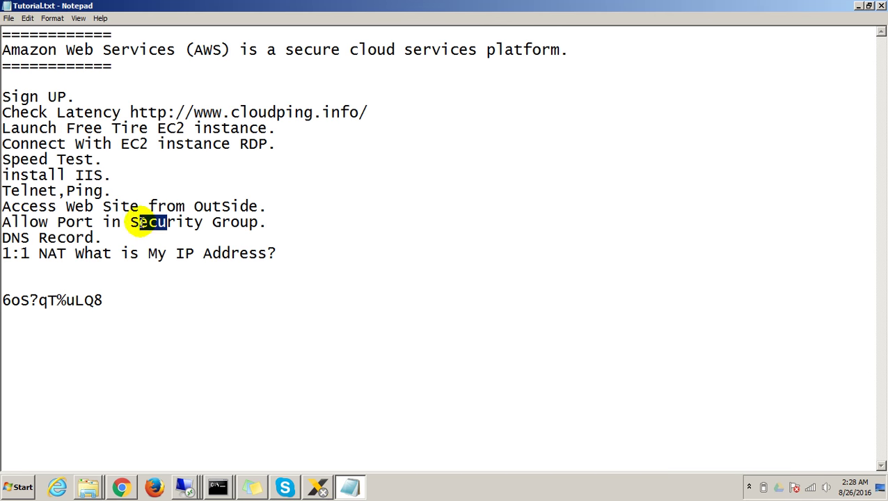
pyautogui.moveTo(104, 237); pyautogui.dragTo(3, 240)
pyautogui.moveTo(105, 238); pyautogui.dragTo(2, 220)
pyautogui.click(153, 253)
pyautogui.moveTo(281, 253); pyautogui.dragTo(5, 175)
pyautogui.click(43, 190)
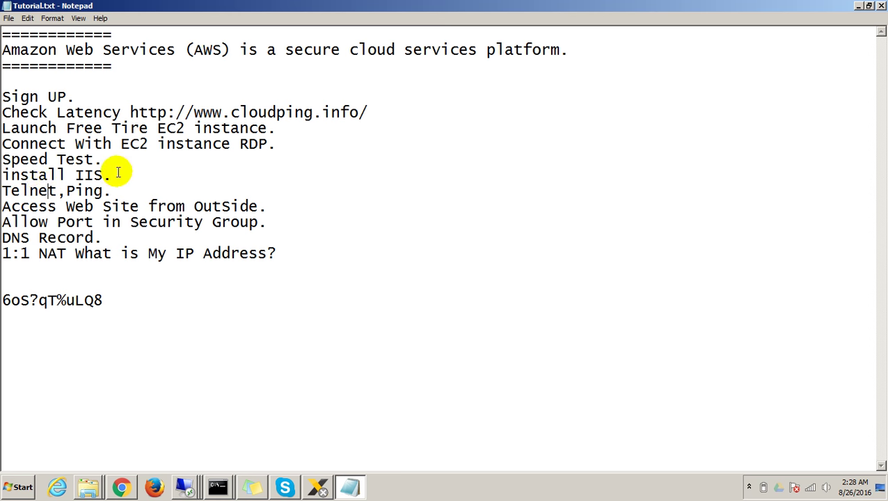
pyautogui.moveTo(115, 174); pyautogui.dragTo(3, 177)
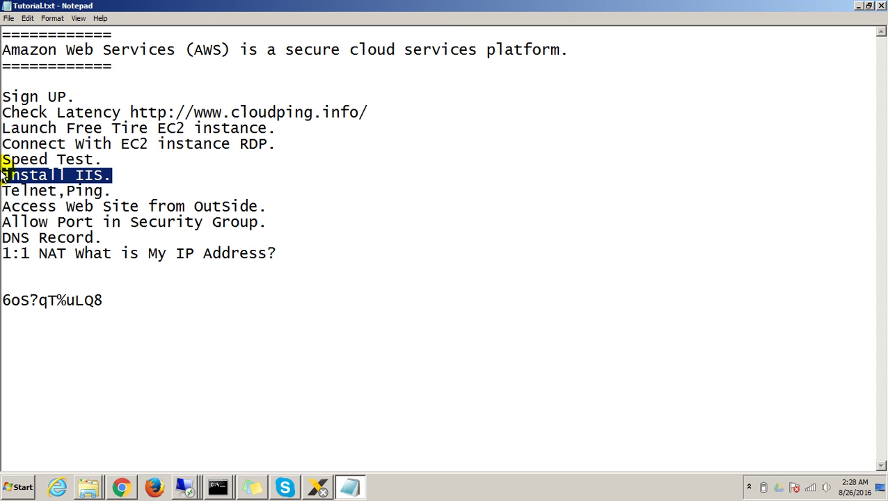
pyautogui.click(66, 175)
pyautogui.moveTo(113, 175); pyautogui.dragTo(12, 160)
pyautogui.click(16, 174)
pyautogui.click(104, 191)
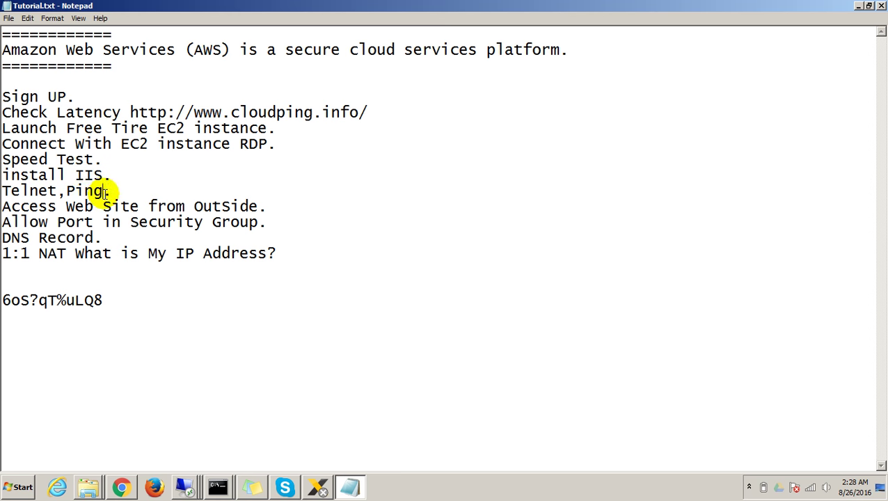
pyautogui.moveTo(105, 190); pyautogui.dragTo(6, 189)
pyautogui.click(12, 190)
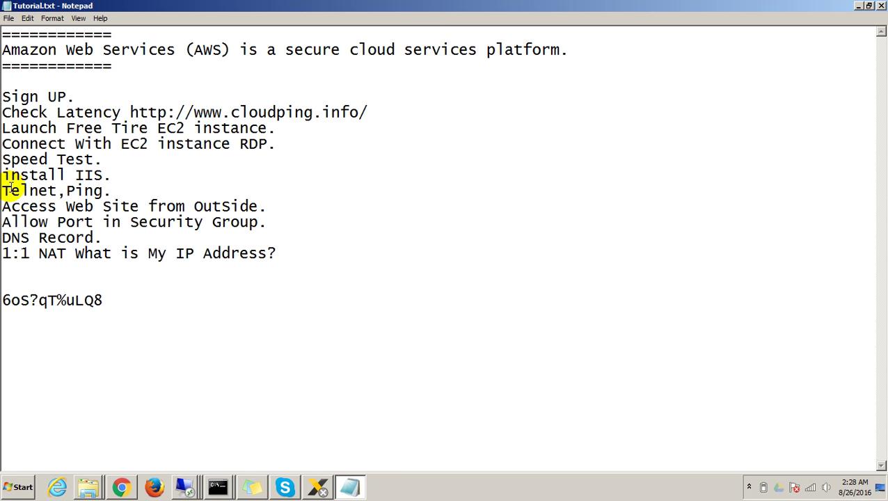
pyautogui.moveTo(112, 190); pyautogui.dragTo(67, 189)
pyautogui.click(70, 185)
pyautogui.moveTo(259, 206); pyautogui.dragTo(7, 203)
pyautogui.click(11, 204)
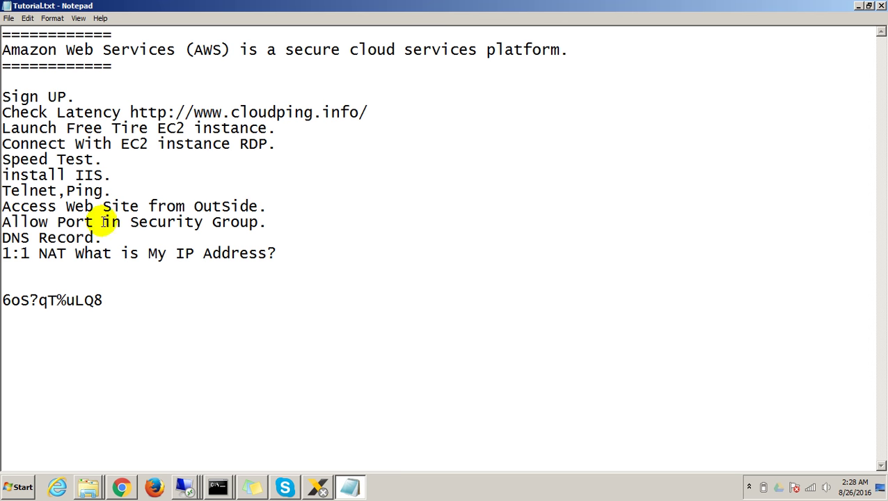
pyautogui.moveTo(102, 224); pyautogui.dragTo(48, 223)
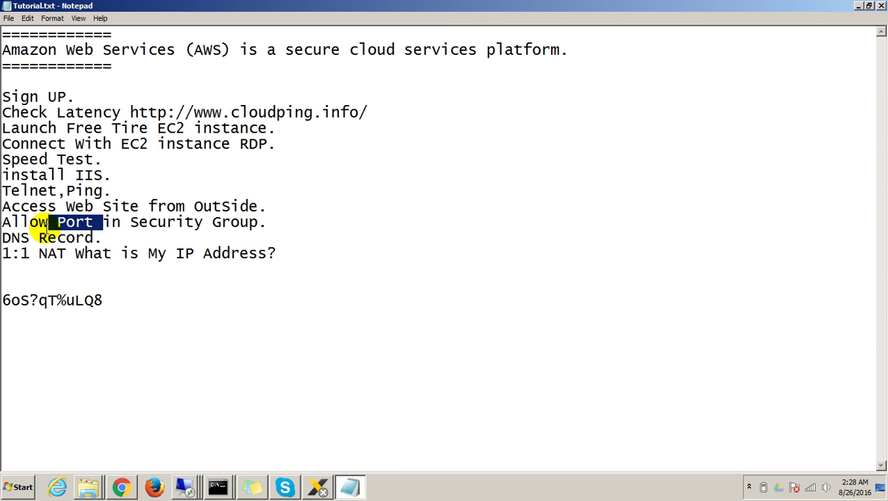
pyautogui.click(121, 231)
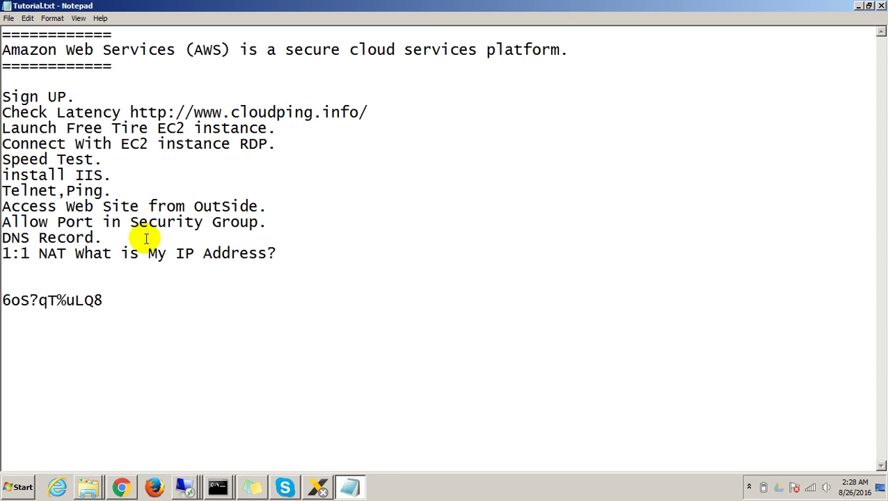
pyautogui.moveTo(385, 267); pyautogui.dragTo(97, 237)
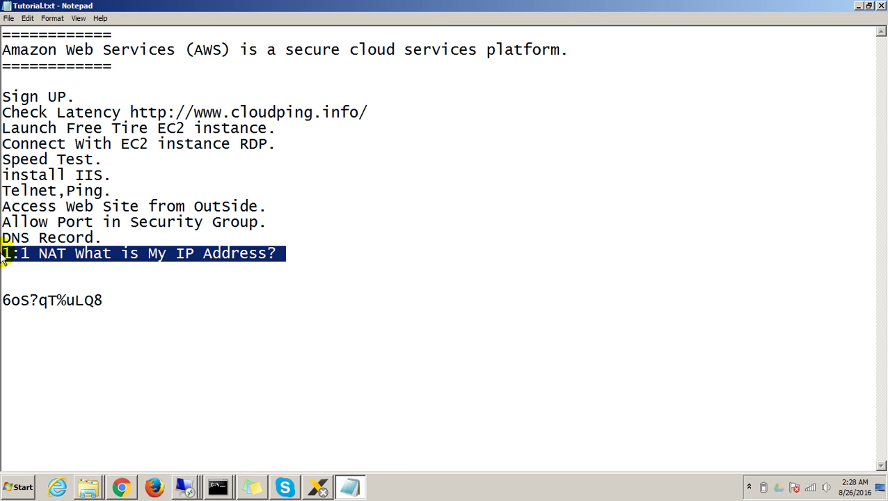
pyautogui.click(90, 268)
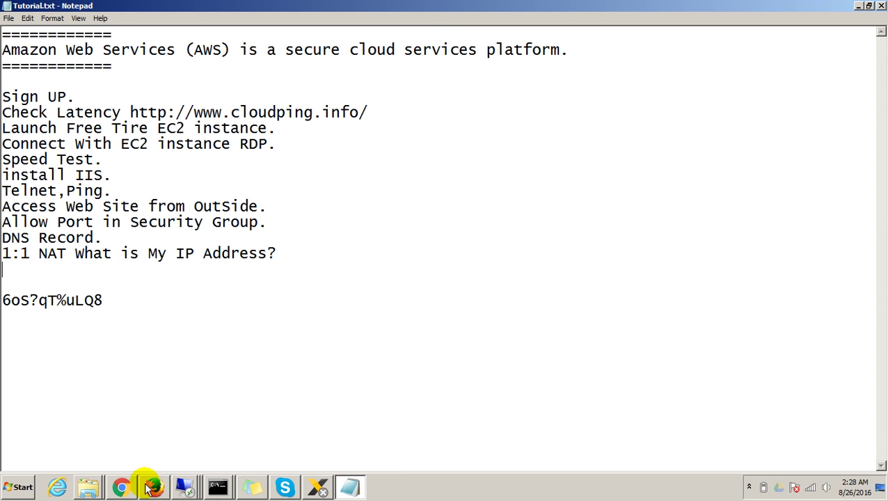
# Return to the EC2 console in Chrome and examine the running instance's public IP in the Instances list.
pyautogui.click(182, 486)
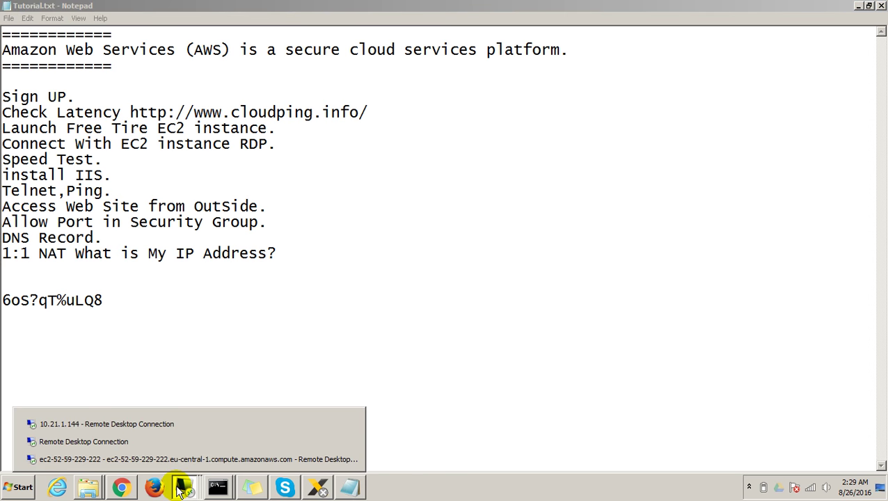
pyautogui.click(132, 486)
pyautogui.click(572, 8)
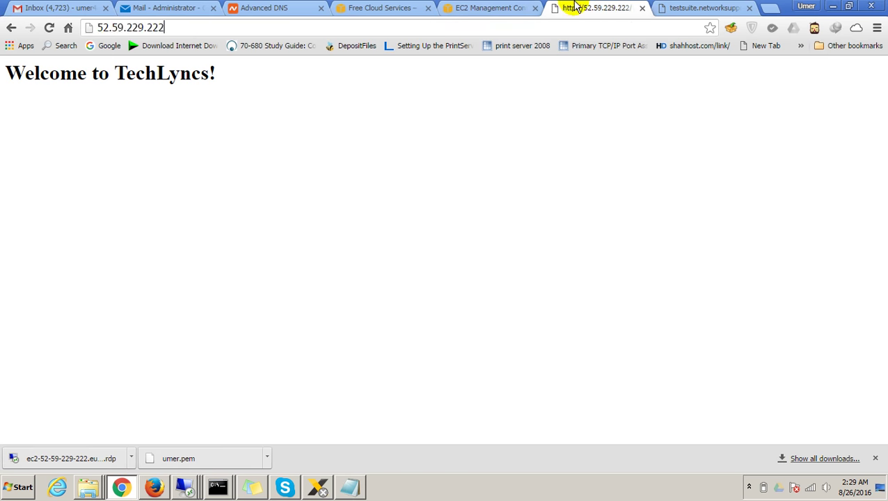
pyautogui.click(486, 8)
pyautogui.click(61, 203)
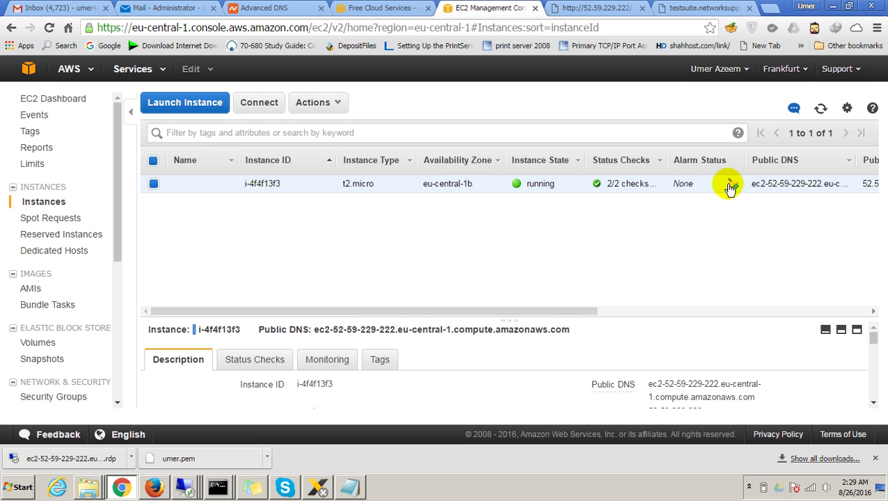
pyautogui.moveTo(478, 317); pyautogui.dragTo(636, 311)
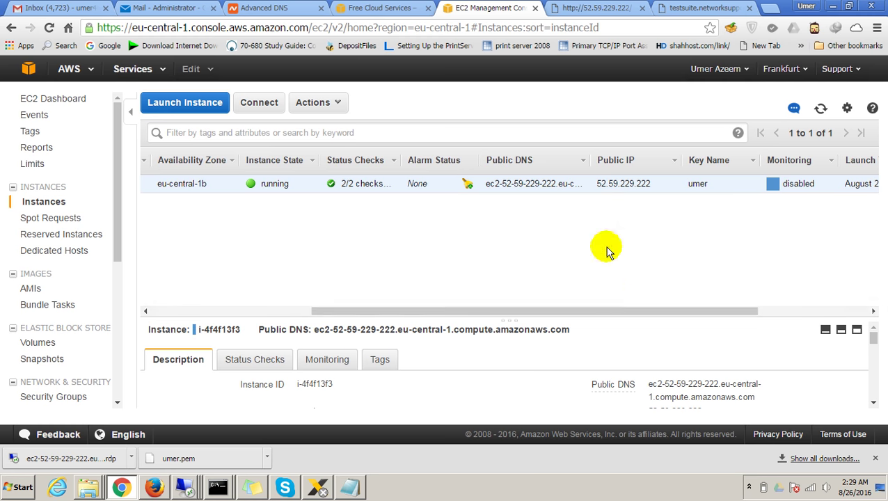
pyautogui.moveTo(652, 183); pyautogui.dragTo(598, 184)
pyautogui.click(626, 183)
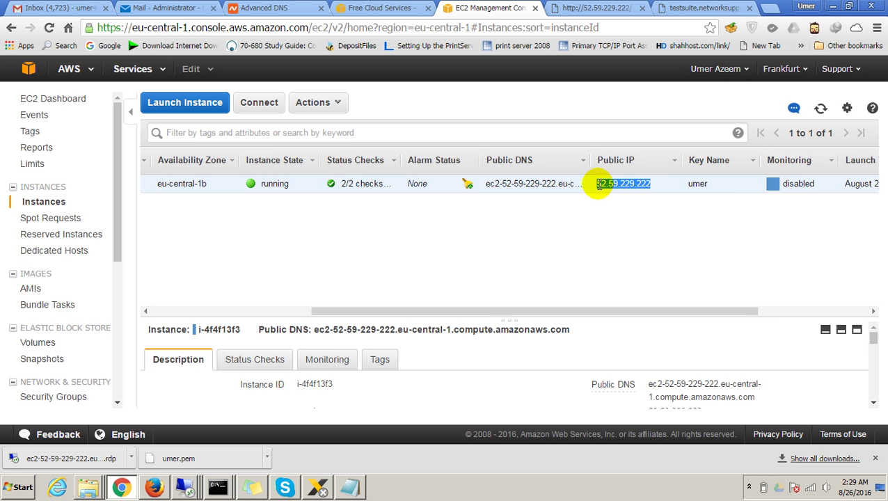
pyautogui.click(624, 171)
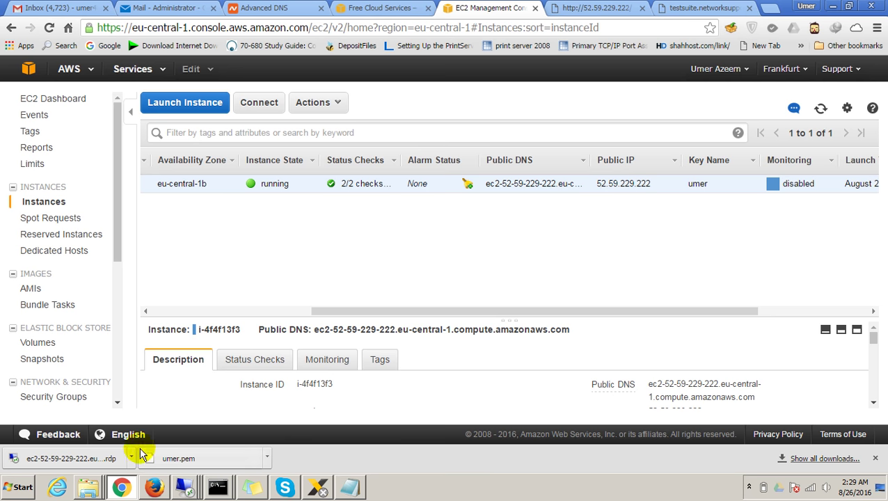
# Switch to the EC2 instance's Remote Desktop session, open the Ethernet connection's details from Network and Sharing Center, and examine the IPv4 address.
pyautogui.moveTo(176, 490)
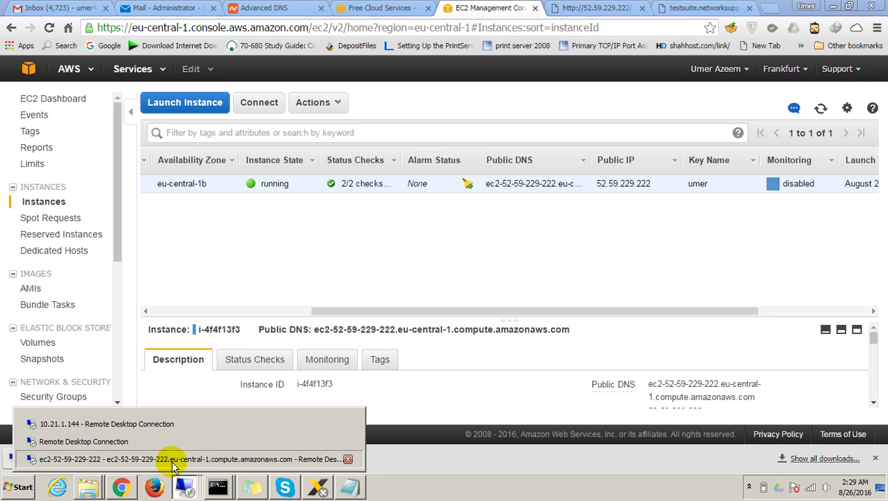
pyautogui.click(174, 457)
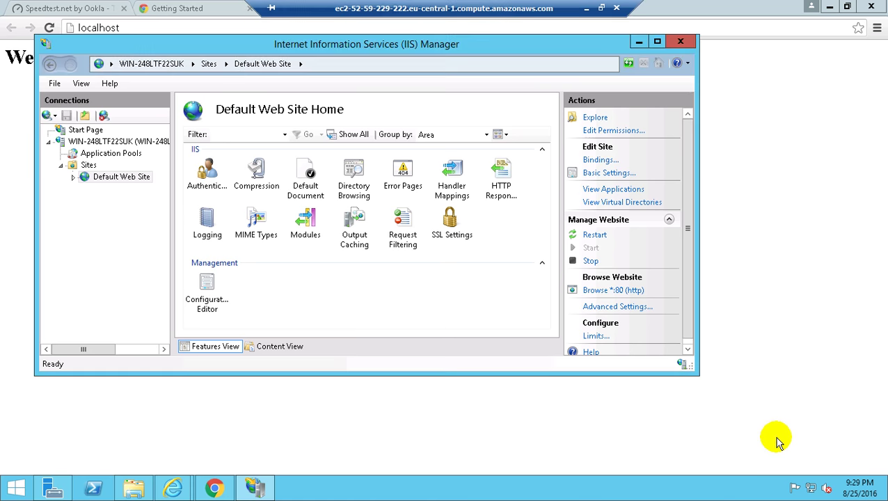
pyautogui.rightClick(811, 484)
pyautogui.click(814, 476)
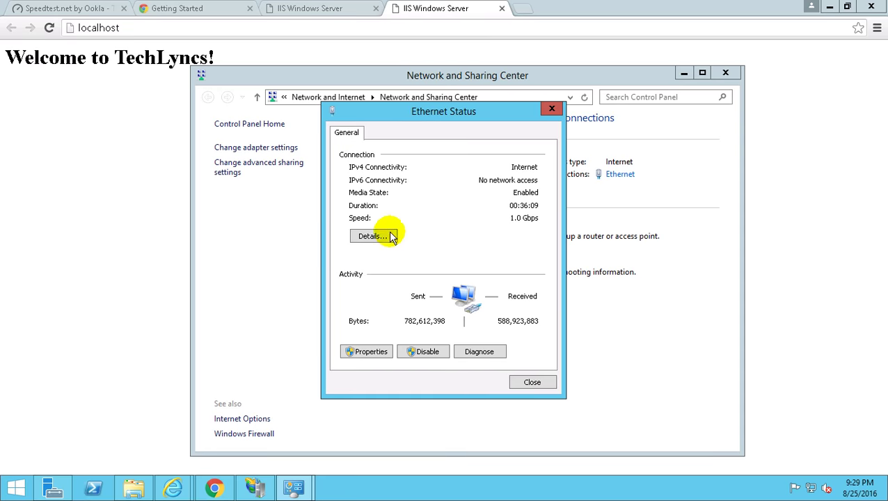
pyautogui.click(388, 236)
pyautogui.click(471, 226)
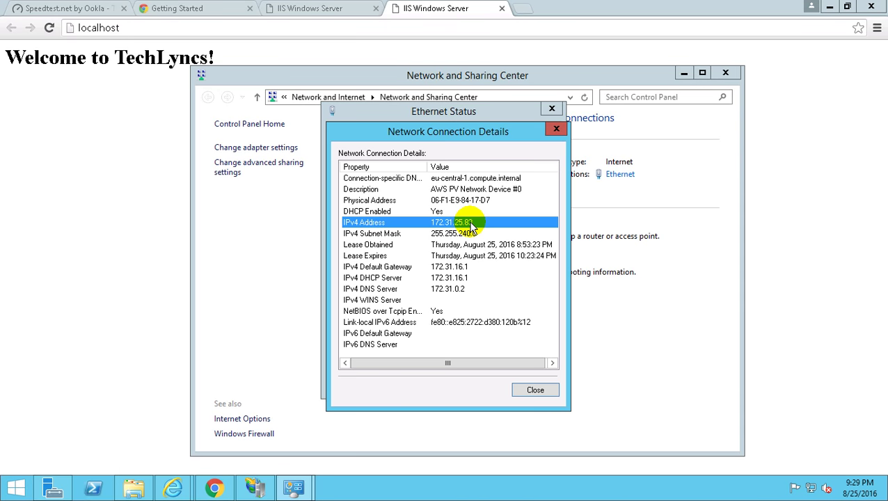
pyautogui.click(465, 233)
pyautogui.click(456, 222)
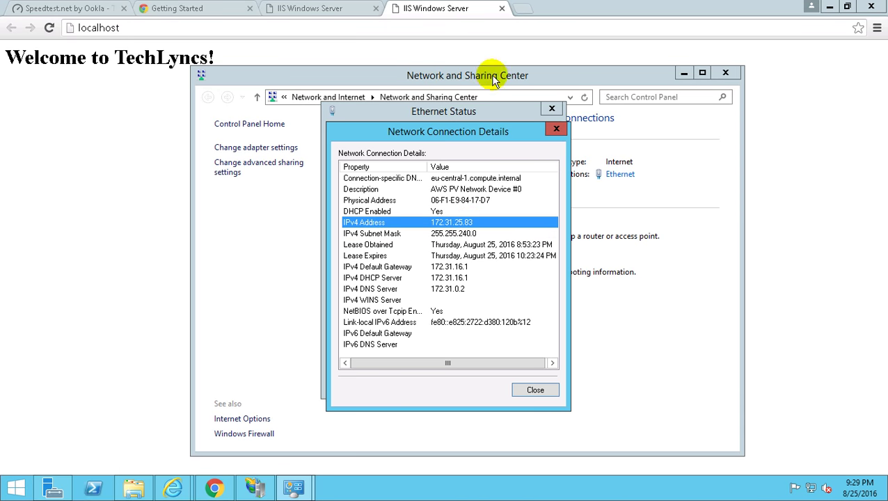
# Minimize the remote session, examine the instance's public IP in the EC2 console, and check the 1:1 NAT item in the Tutorial.txt notes.
pyautogui.moveTo(541, 10)
pyautogui.click(586, 7)
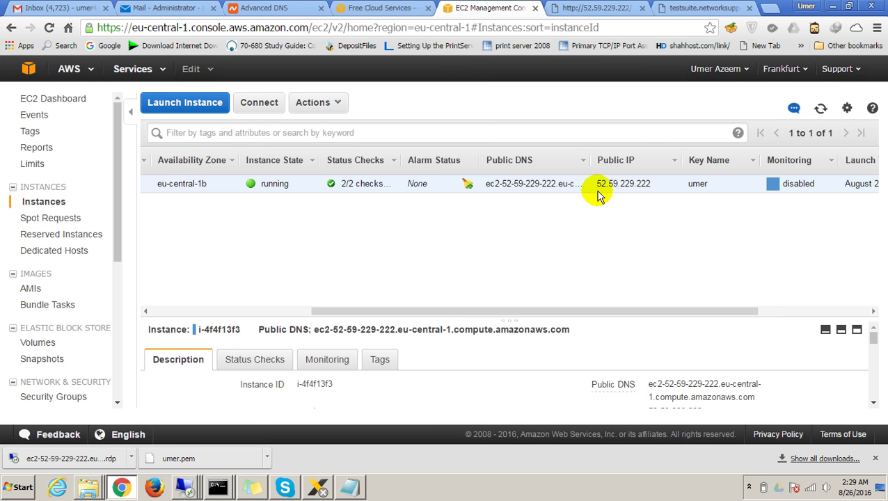
pyautogui.moveTo(595, 184); pyautogui.dragTo(622, 209)
pyautogui.click(624, 208)
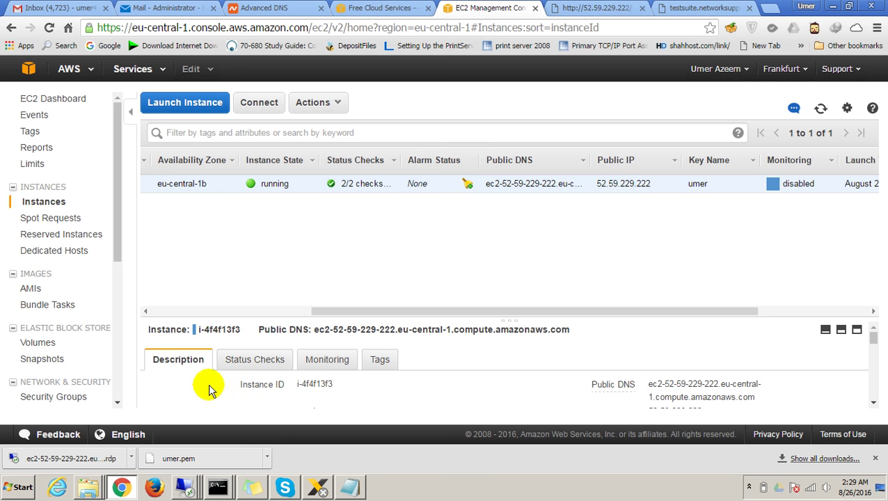
pyautogui.click(348, 485)
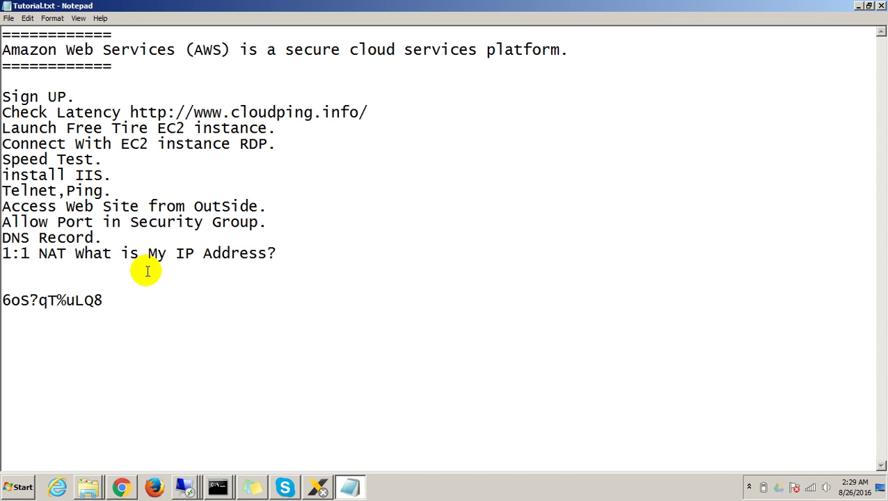
pyautogui.click(122, 486)
# Return to the EC2 instance's remote session, search for "what is my ip" in its Chrome browser, and open the German WhatIsMyIP.com result.
pyautogui.moveTo(184, 485)
pyautogui.click(169, 449)
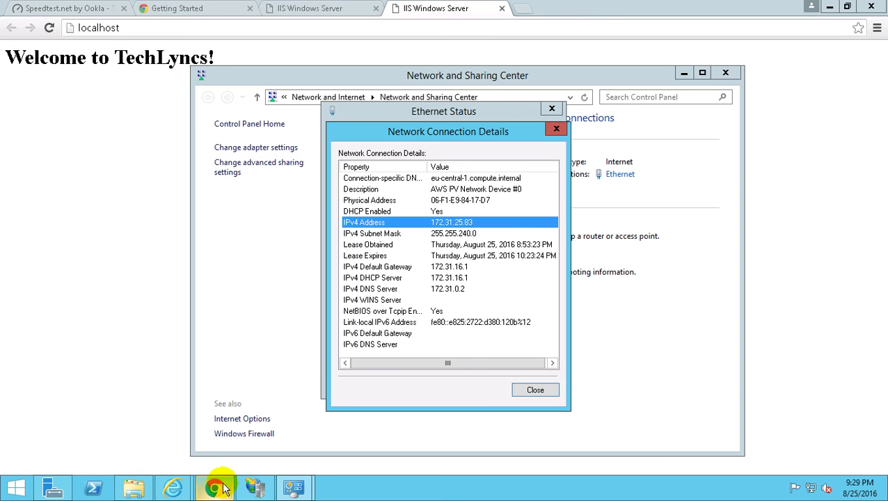
pyautogui.click(195, 29)
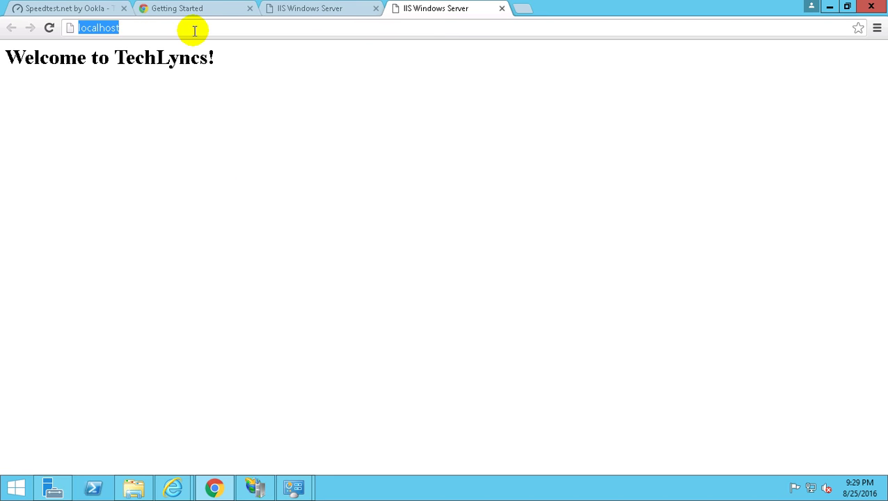
pyautogui.write('what ')
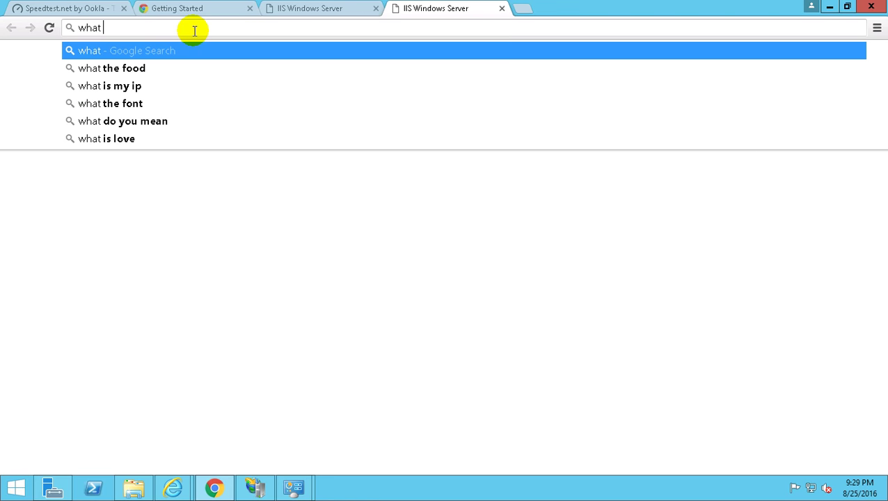
pyautogui.write('is my i')
pyautogui.press('Return')
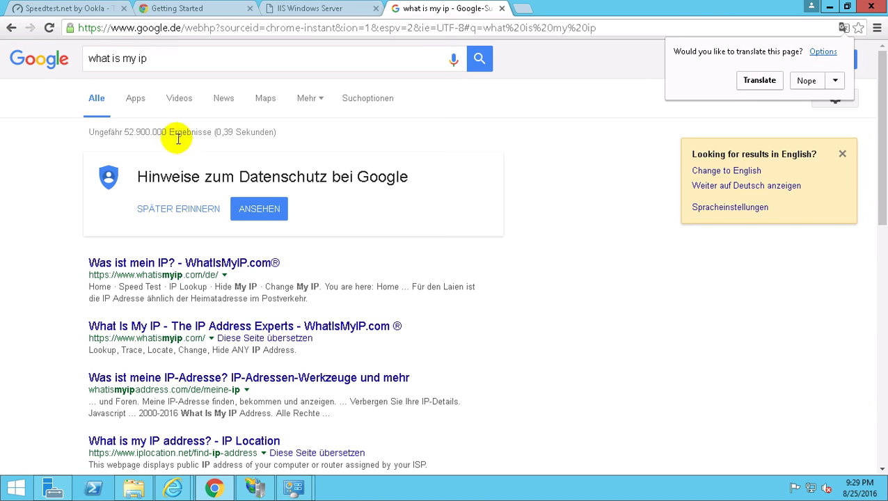
pyautogui.click(222, 260)
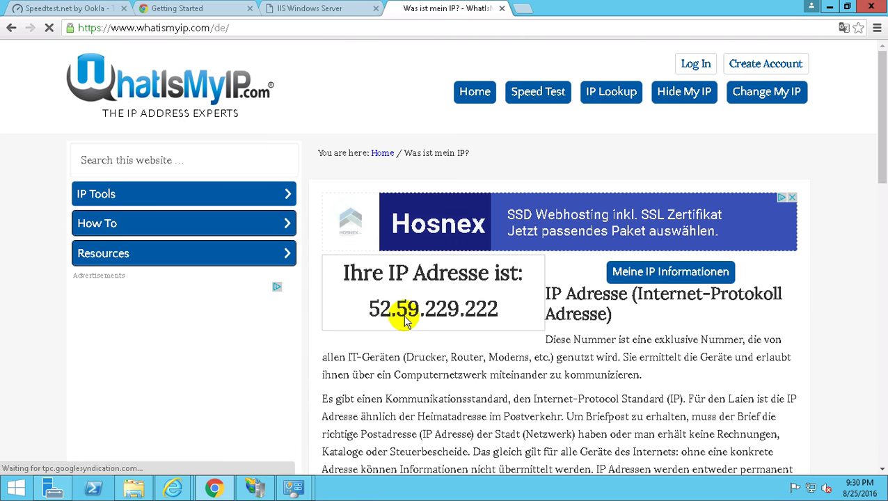
# Compare the public IP reported by WhatIsMyIP.com with the adapter's IPv4 address, and close the Network Connection Details.
pyautogui.moveTo(445, 308); pyautogui.dragTo(379, 309)
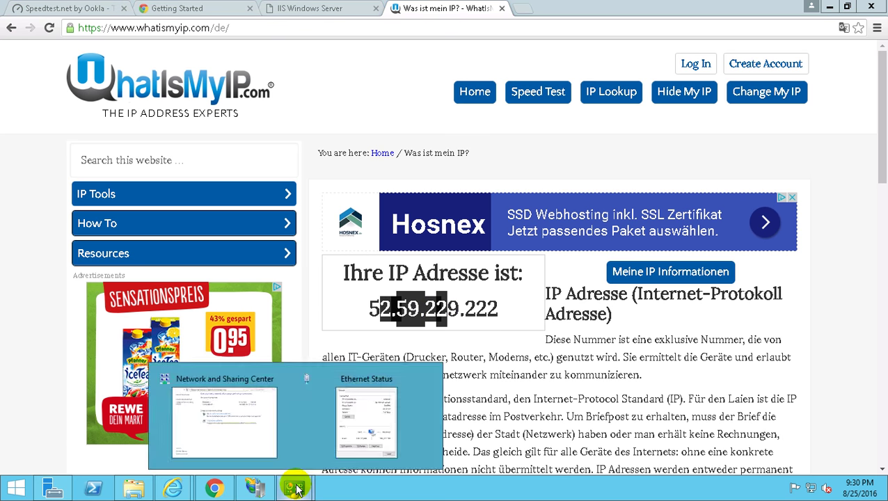
pyautogui.moveTo(292, 489)
pyautogui.click(367, 419)
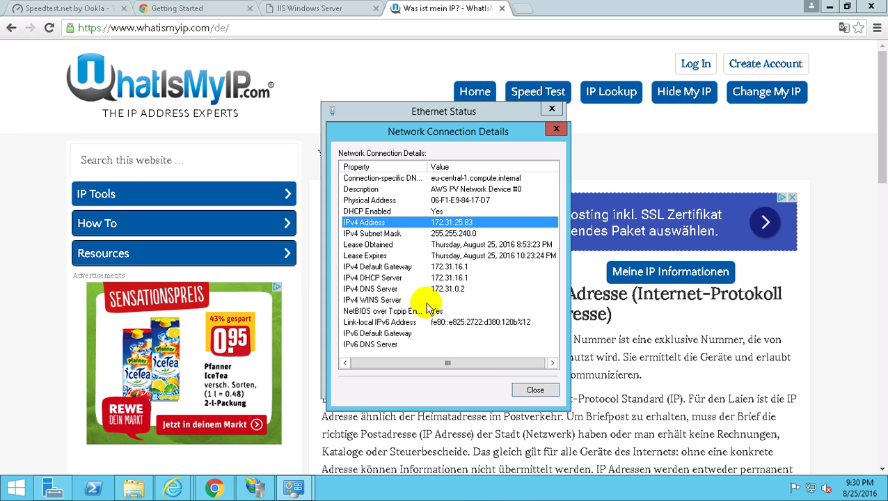
pyautogui.click(451, 234)
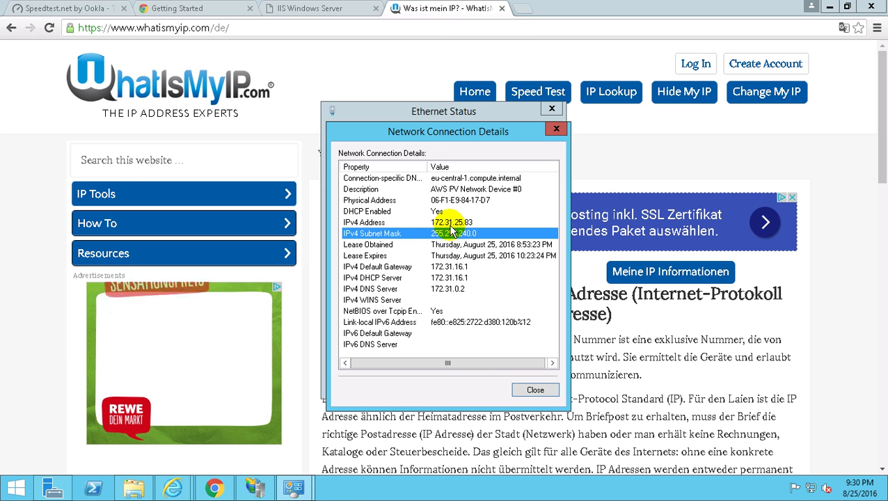
pyautogui.click(450, 223)
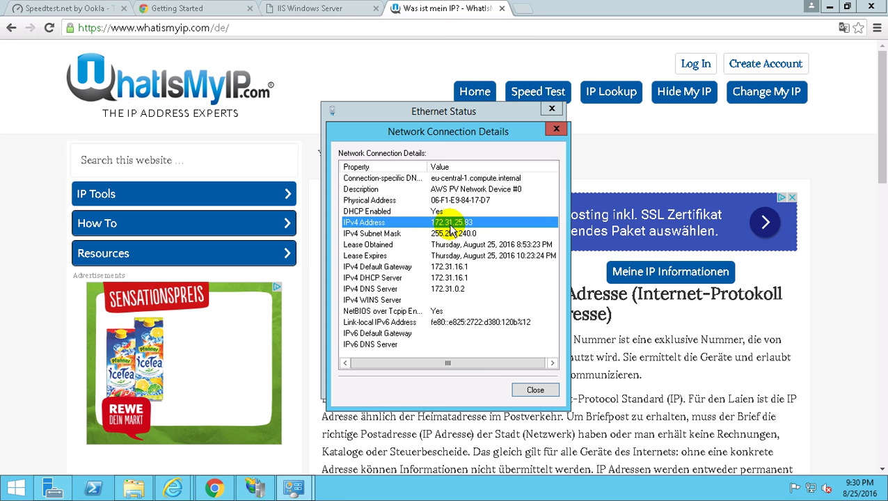
pyautogui.click(556, 129)
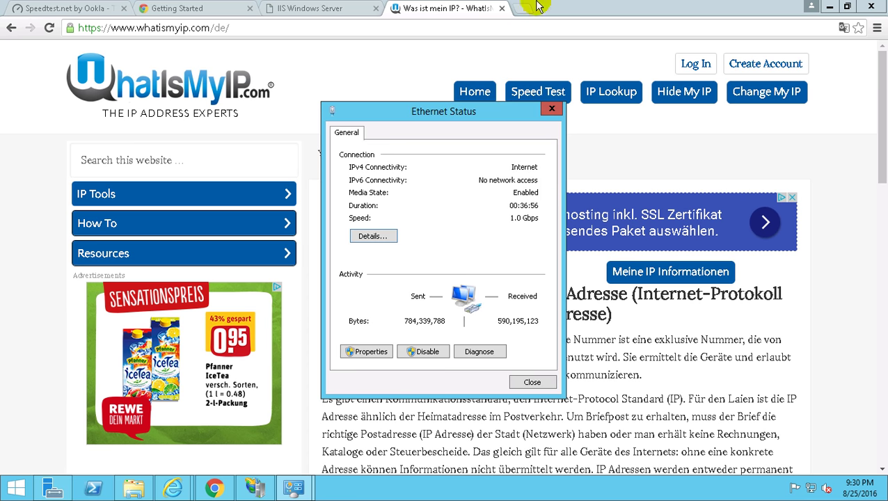
# Leave the remote session, glance at the Tutorial.txt notes, and highlight the instance's public IP in the EC2 console.
pyautogui.click(583, 7)
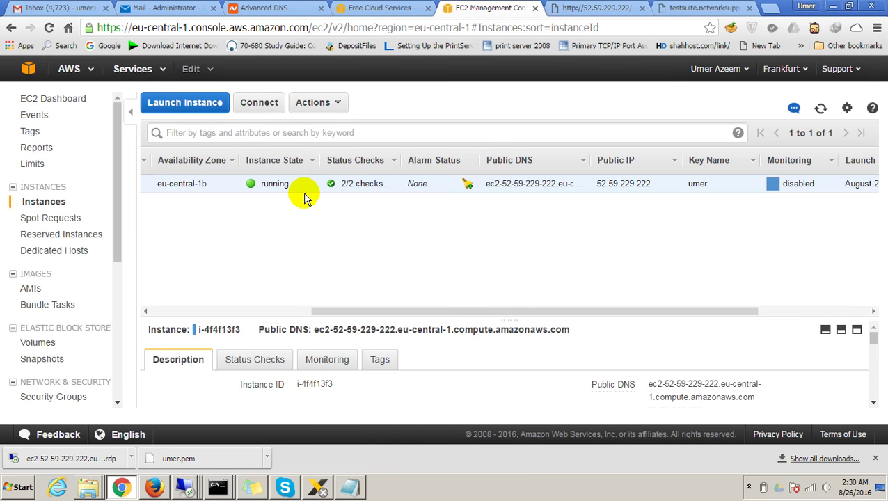
pyautogui.click(349, 489)
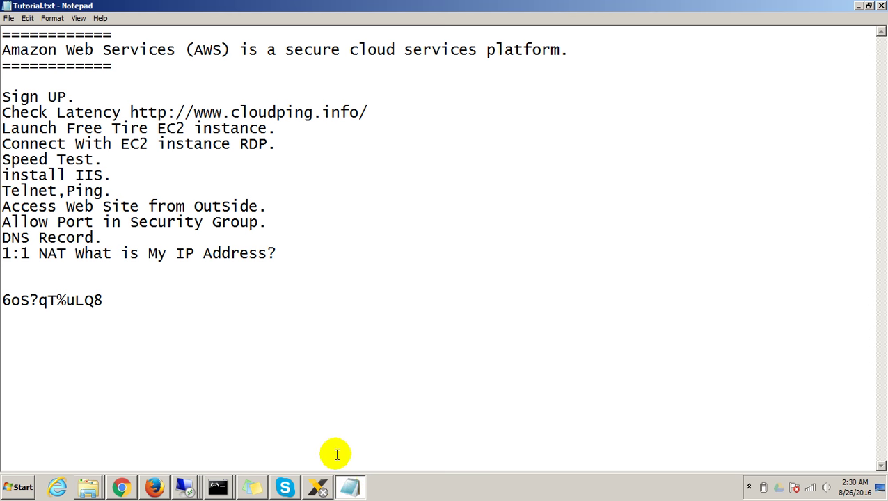
pyautogui.click(412, 488)
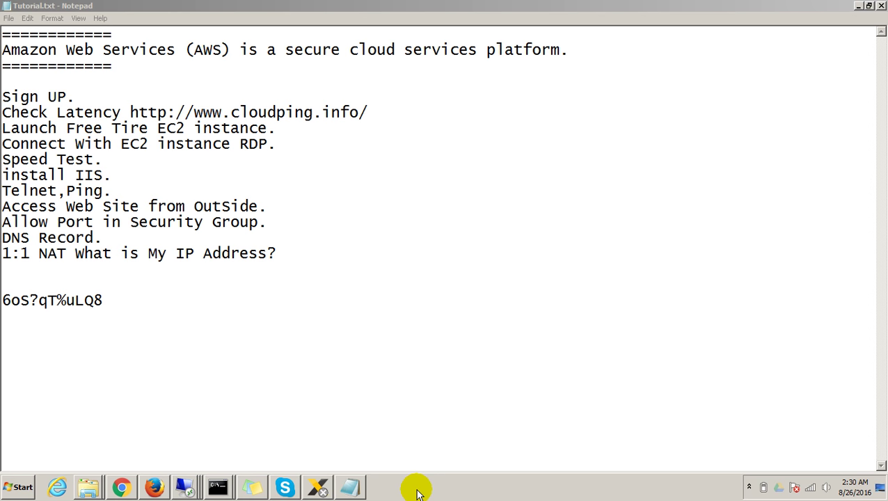
pyautogui.click(137, 491)
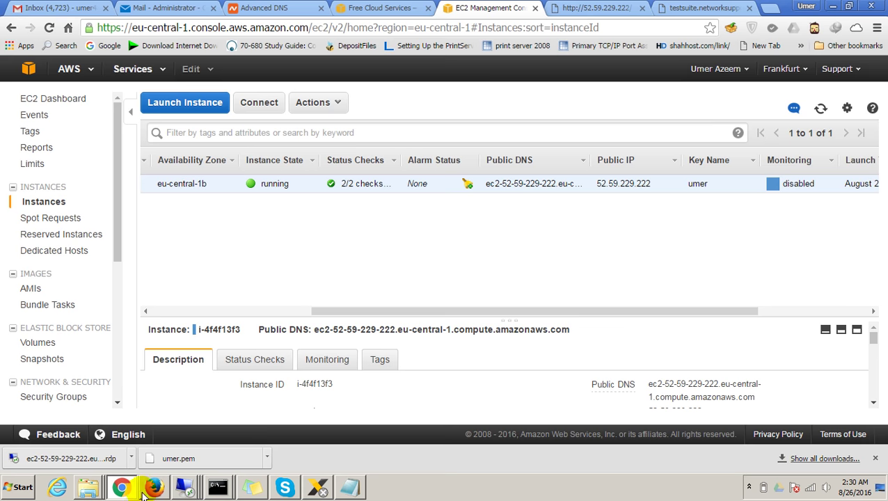
pyautogui.moveTo(660, 186); pyautogui.dragTo(597, 180)
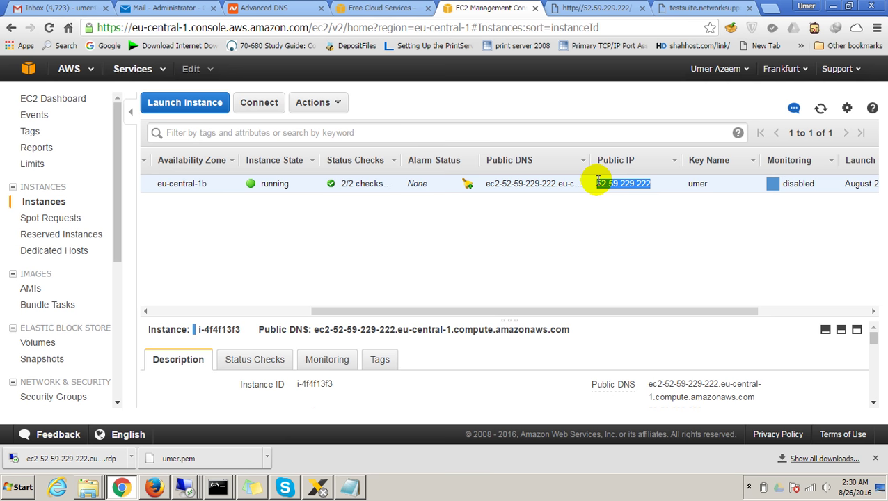
# Go back to the instance's remote session, reopen the Ethernet connection's details, and examine the private IPv4 address.
pyautogui.click(185, 487)
pyautogui.click(186, 461)
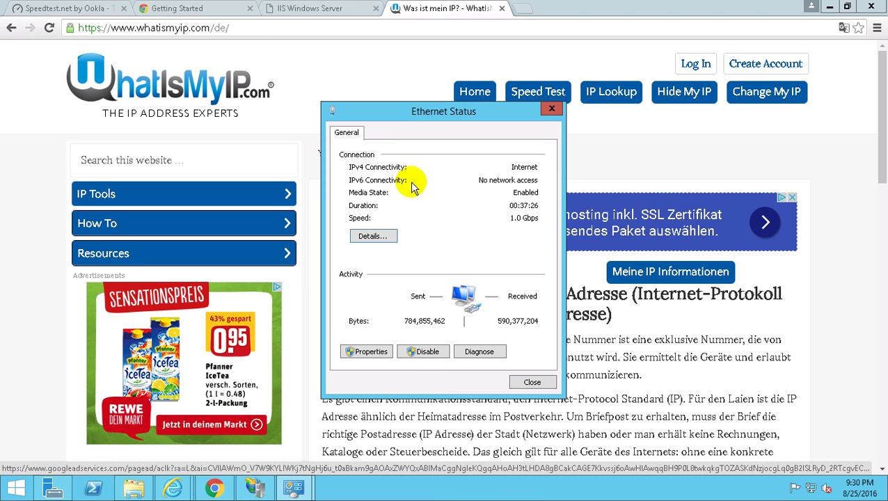
pyautogui.click(385, 236)
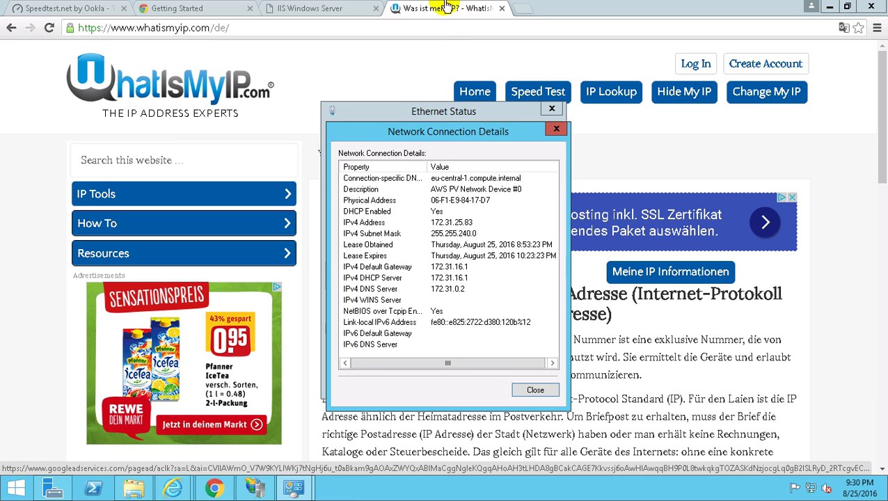
pyautogui.moveTo(432, 8)
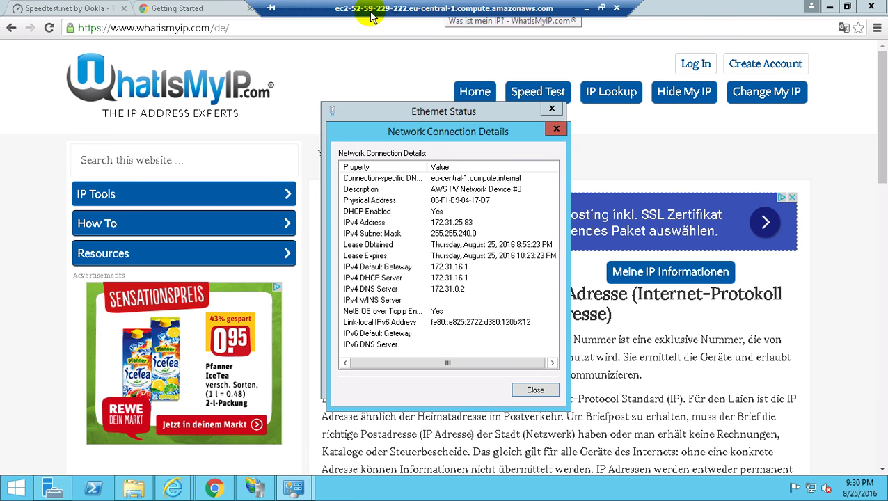
pyautogui.click(445, 224)
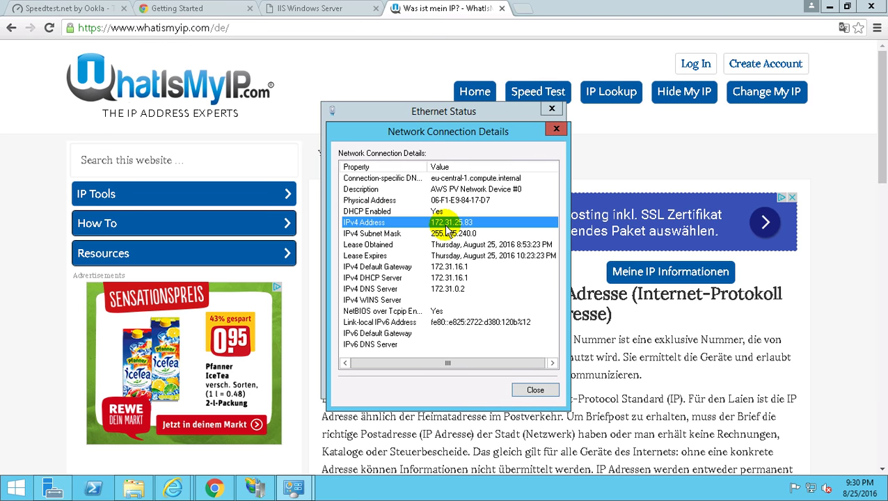
pyautogui.click(425, 233)
pyautogui.click(432, 223)
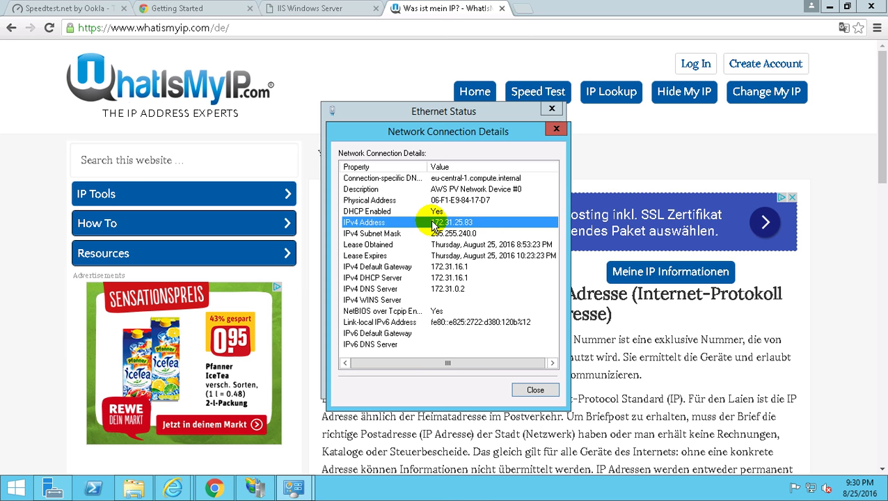
# Bring the WhatIsMyIP.com page in front of the network dialogs and highlight the public IP it reports.
pyautogui.moveTo(417, 8)
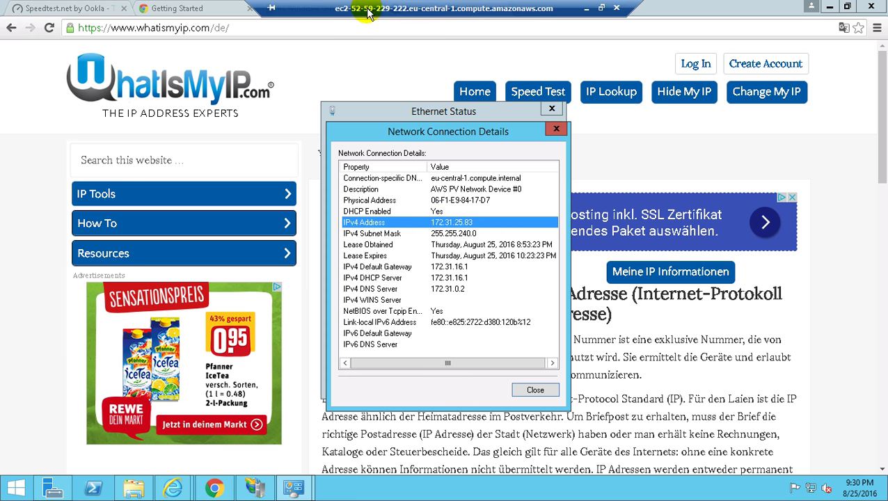
pyautogui.click(390, 59)
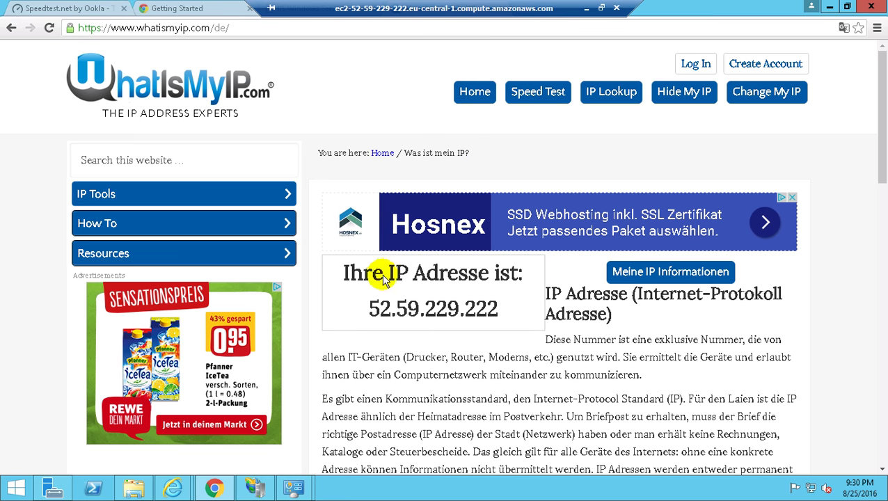
pyautogui.moveTo(369, 310); pyautogui.dragTo(500, 308)
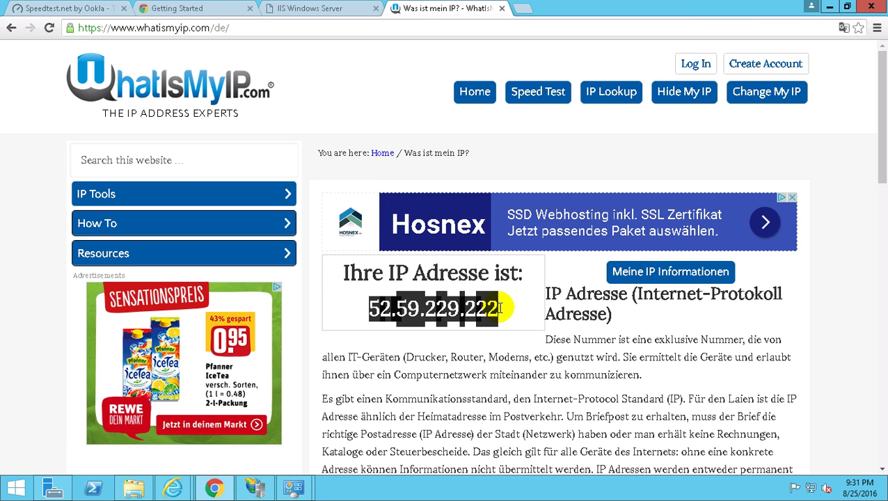
pyautogui.click(500, 308)
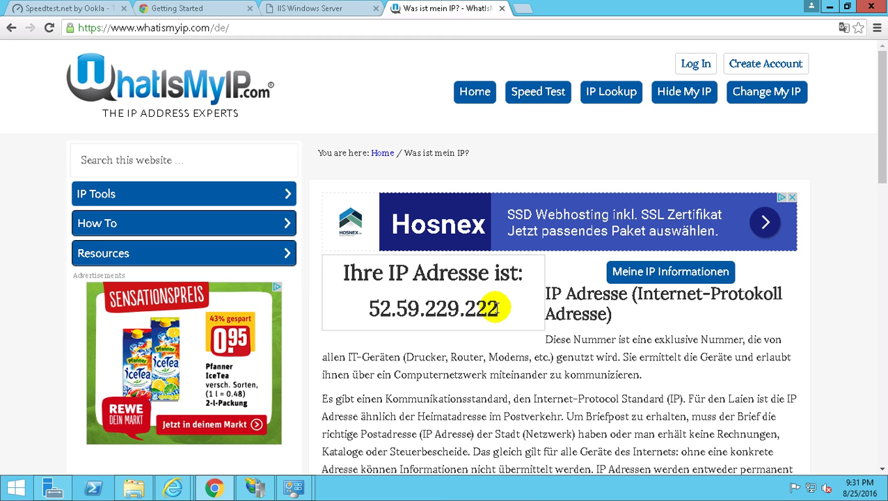
pyautogui.moveTo(498, 308)
pyautogui.mouseDown()
pyautogui.moveTo(374, 310)
pyautogui.moveTo(501, 300)
pyautogui.mouseUp()
pyautogui.click(374, 305)
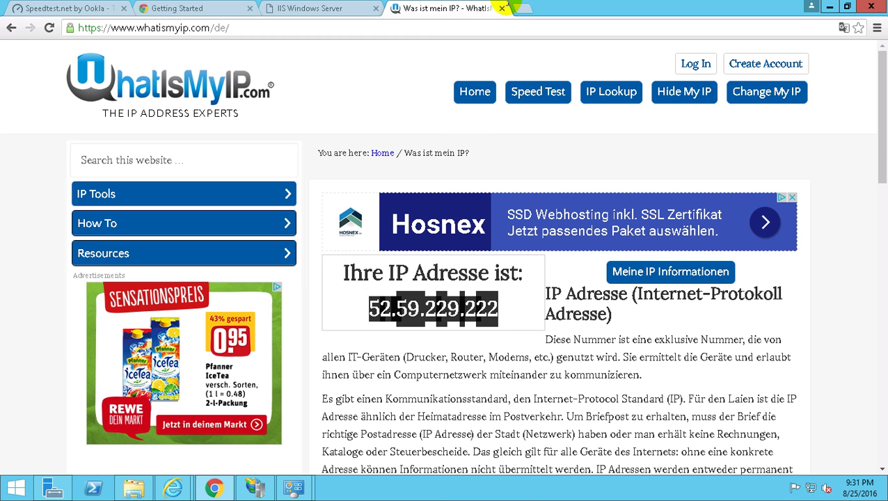
# Minimize the remote session and highlight the Public IP value in the EC2 Instances list for comparison.
pyautogui.moveTo(506, 5)
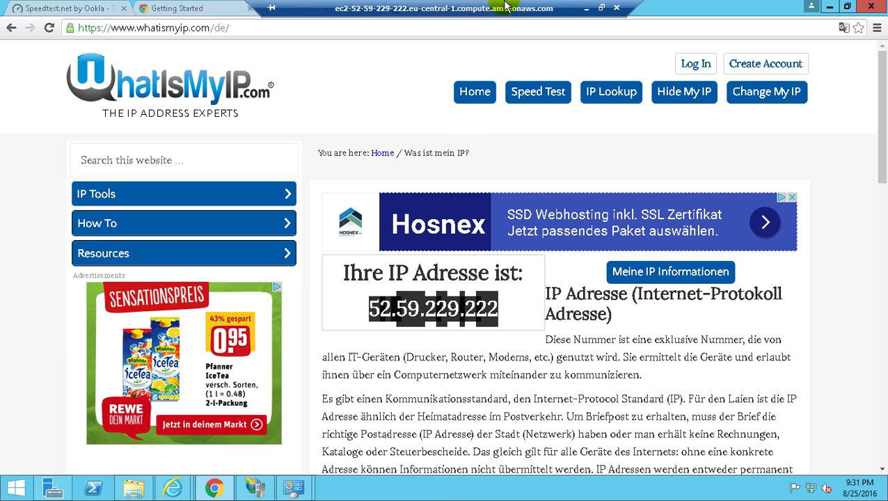
pyautogui.click(585, 9)
pyautogui.click(616, 186)
pyautogui.moveTo(653, 184); pyautogui.dragTo(599, 182)
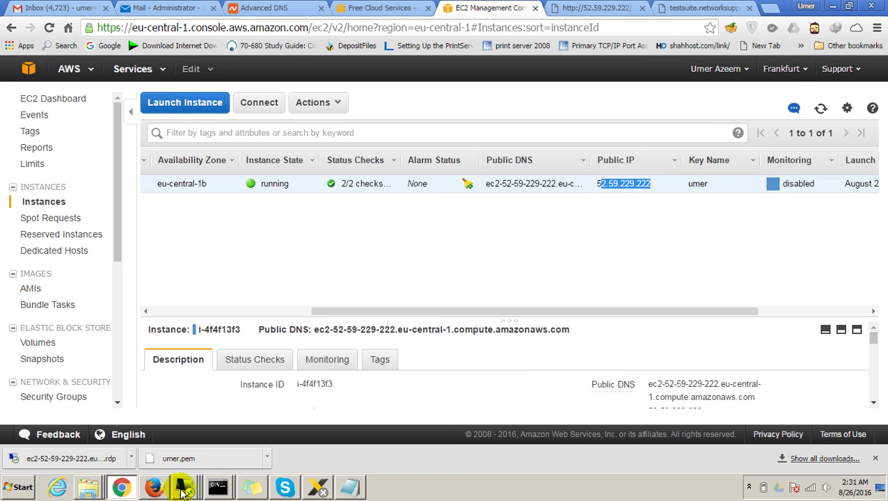
# Return to the instance's remote session, bring the Ethernet connection's details in front of the browser, and close the details.
pyautogui.click(192, 462)
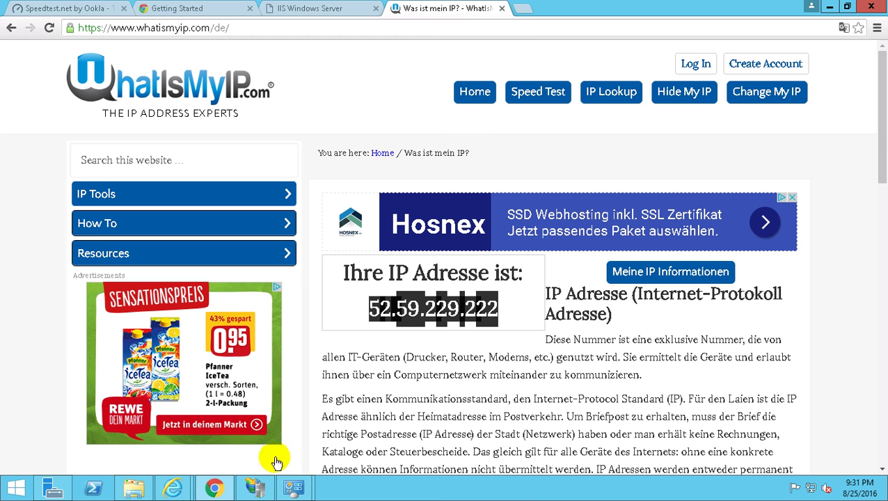
pyautogui.moveTo(294, 485)
pyautogui.click(369, 432)
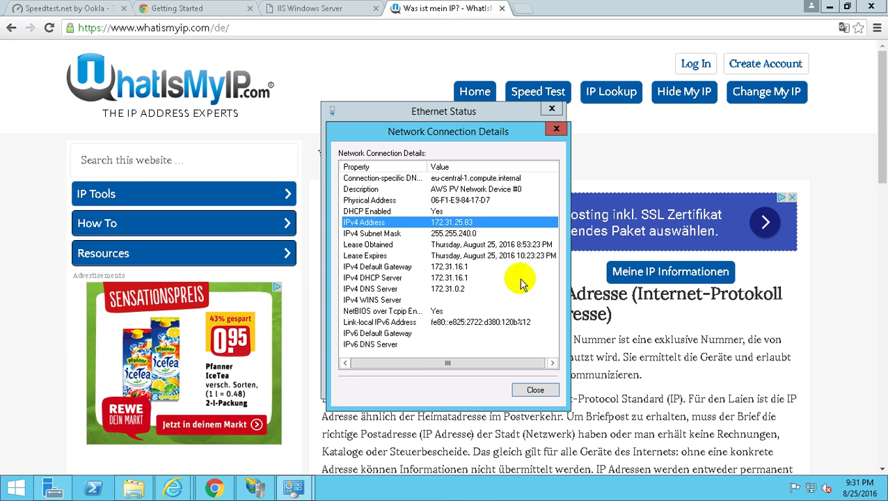
pyautogui.click(539, 388)
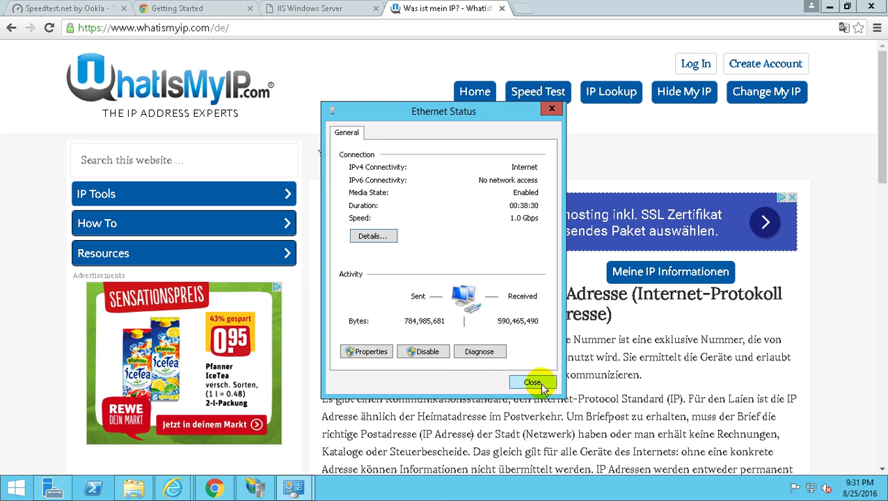
pyautogui.moveTo(445, 9)
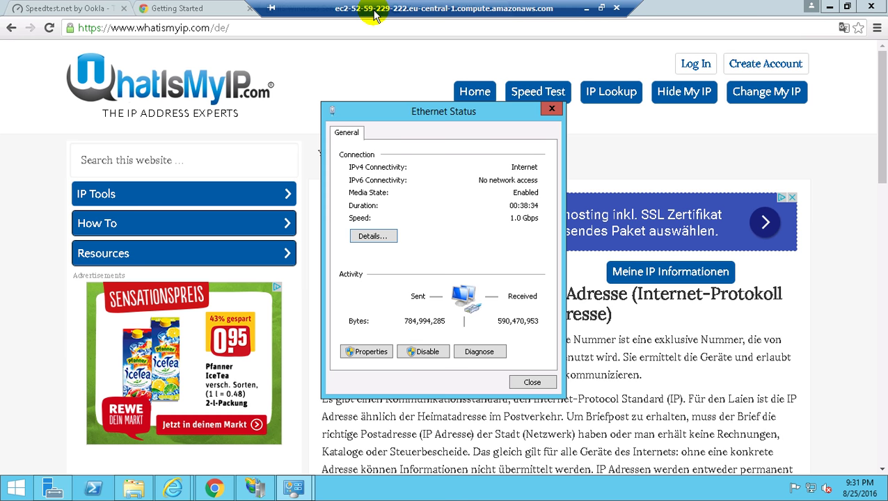
# Reopen the Ethernet connection's details and highlight the IPv4 subnet mask row, followed by the IPv4 address row.
pyautogui.click(369, 236)
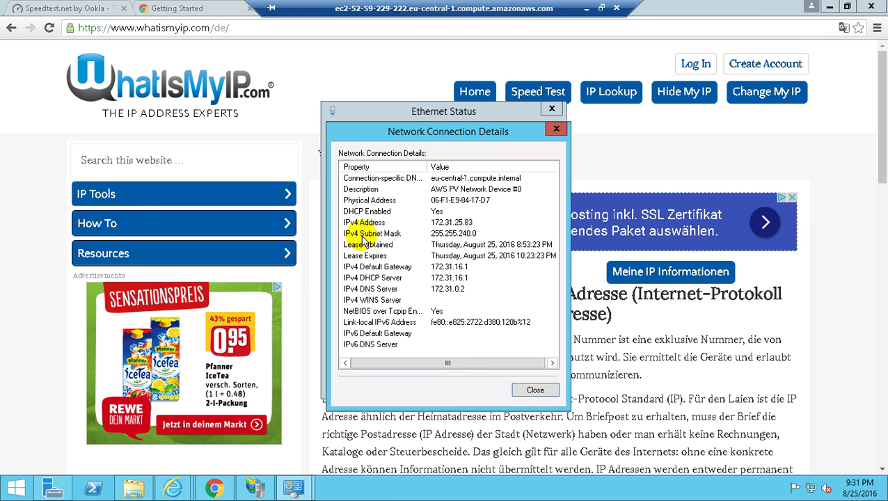
pyautogui.click(363, 237)
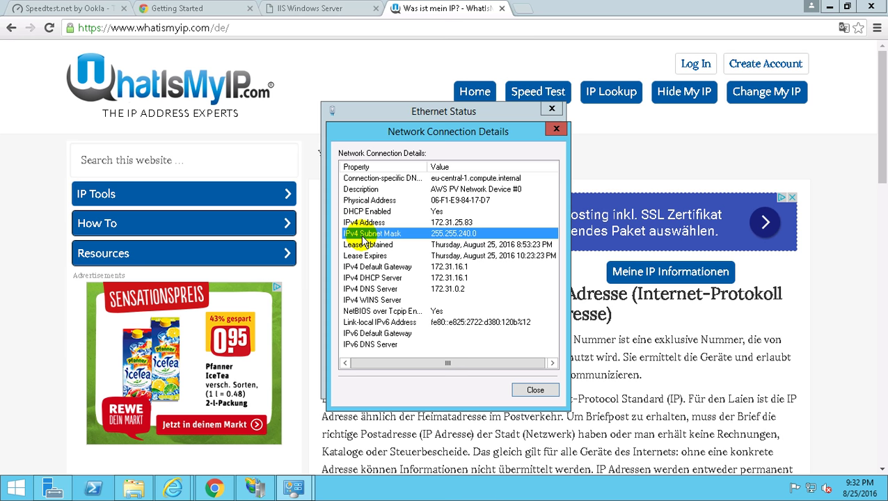
pyautogui.click(432, 223)
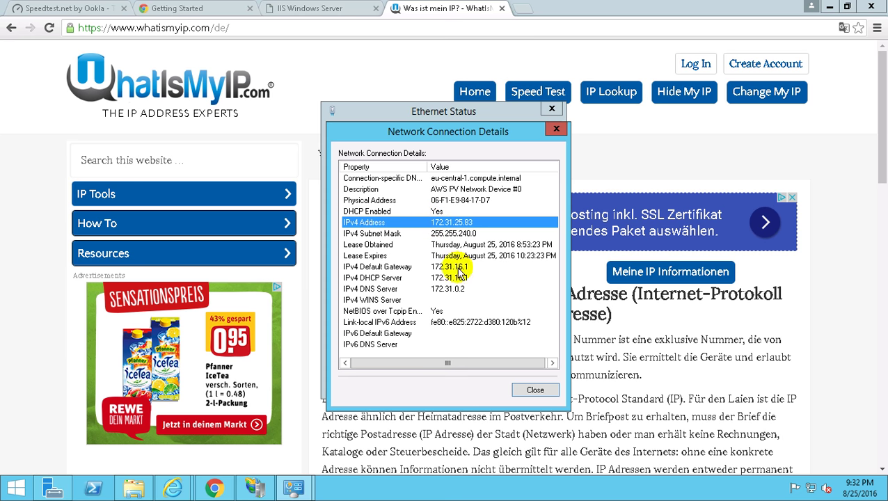
# Minimize the remote session and delete the saved password line from the end of the Tutorial.txt notes in Notepad.
pyautogui.moveTo(431, 6)
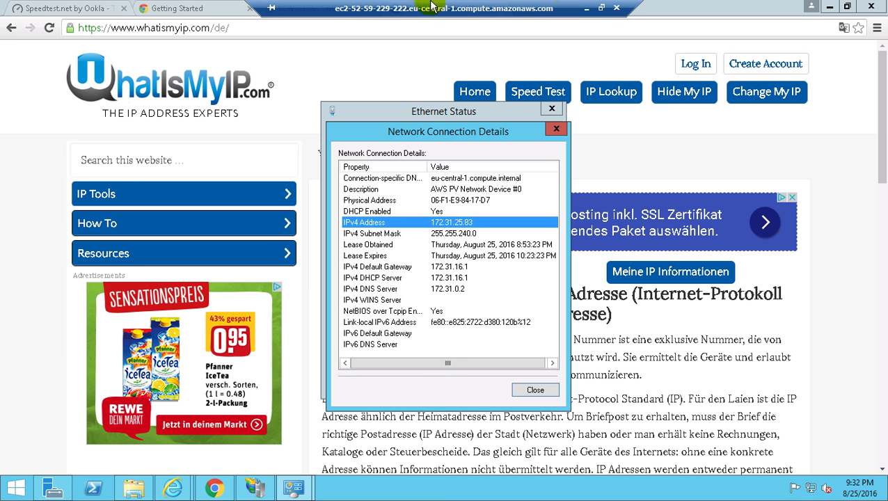
pyautogui.click(586, 8)
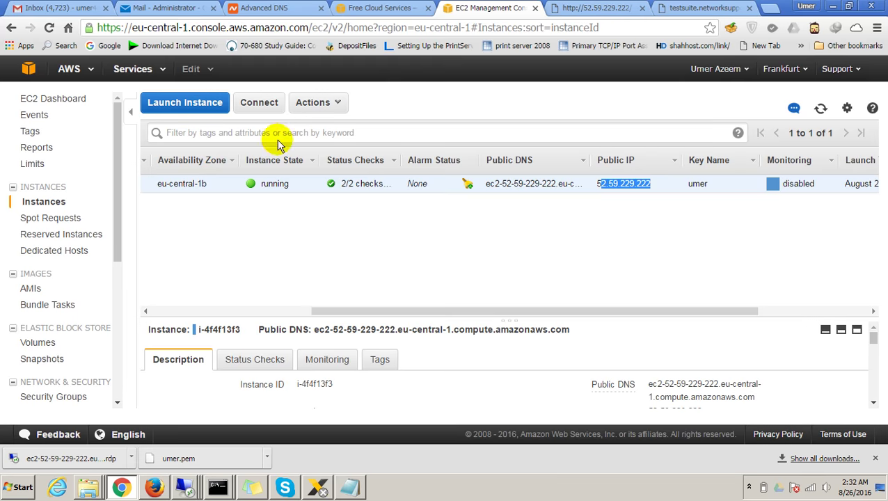
pyautogui.click(348, 485)
pyautogui.moveTo(104, 301); pyautogui.dragTo(3, 301)
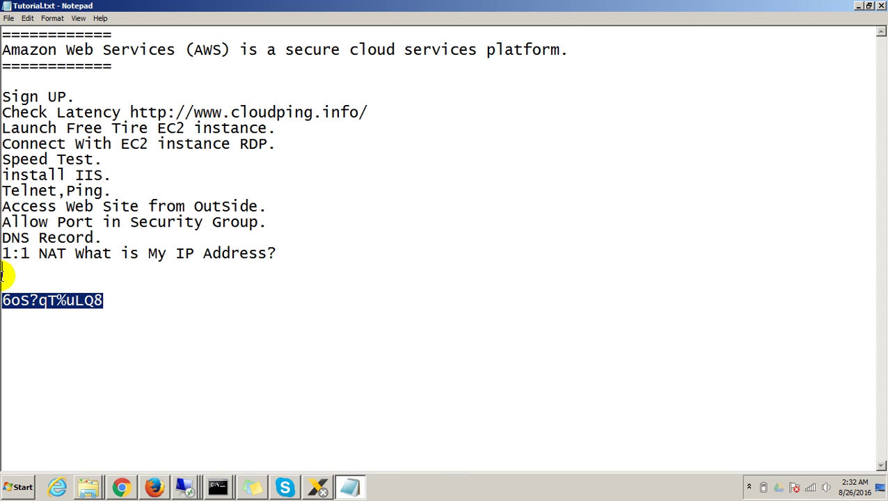
pyautogui.press('Delete')
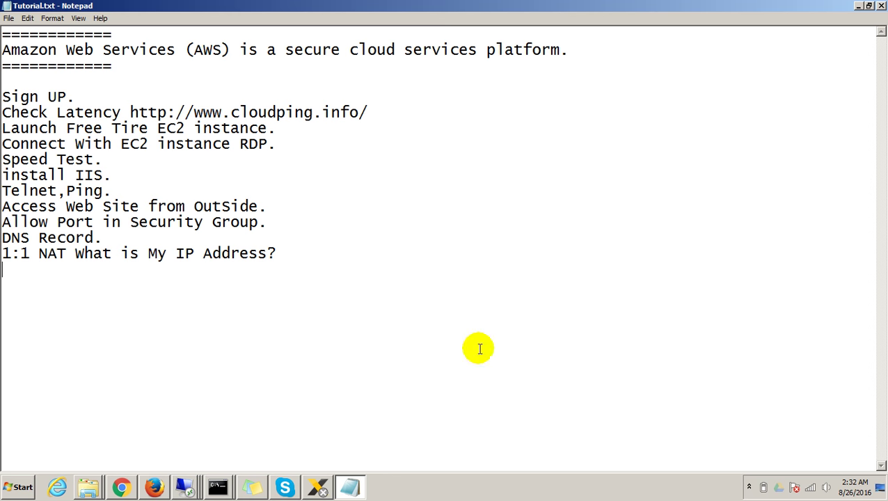
pyautogui.click(748, 487)
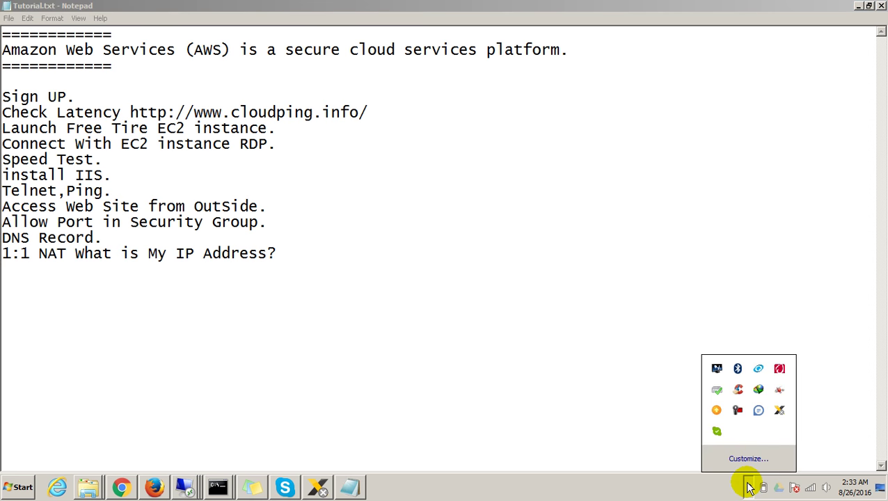